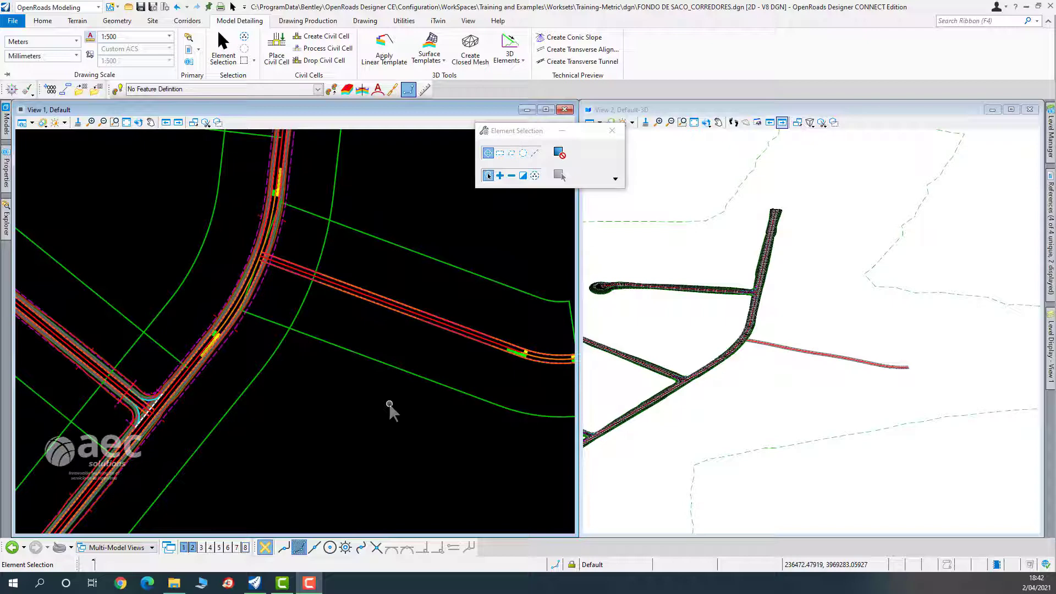
Examine the existing road corridors, their cul-de-sac ends and the unmodelled side street in the 3D view.
{"action": "scroll", "coordinate": [839, 309], "scroll_direction": "down", "scroll_amount": 5}
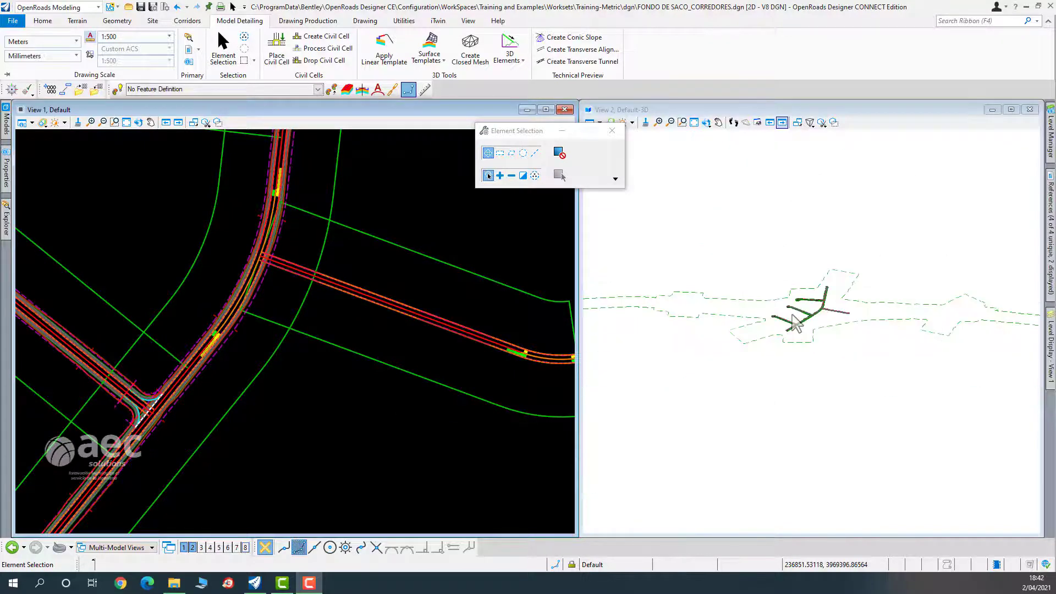
{"action": "scroll", "coordinate": [884, 271], "scroll_direction": "up", "scroll_amount": 6}
{"action": "scroll", "coordinate": [816, 265], "scroll_direction": "up", "scroll_amount": 5}
{"action": "scroll", "coordinate": [816, 265], "scroll_direction": "down", "scroll_amount": 5}
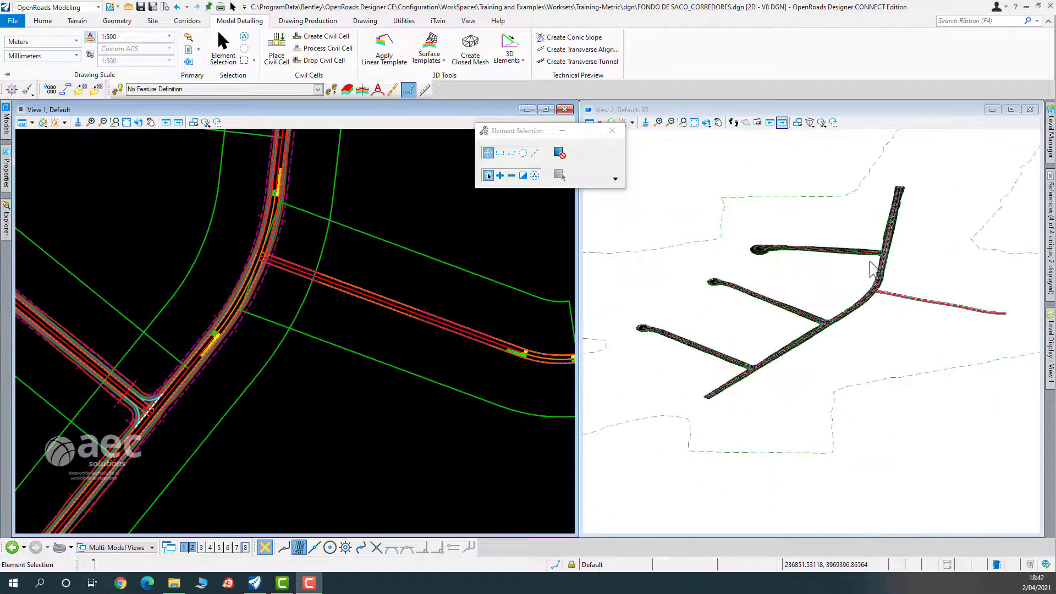
{"action": "scroll", "coordinate": [875, 270], "scroll_direction": "up", "scroll_amount": 3}
{"action": "scroll", "coordinate": [875, 270], "scroll_direction": "down", "scroll_amount": 4}
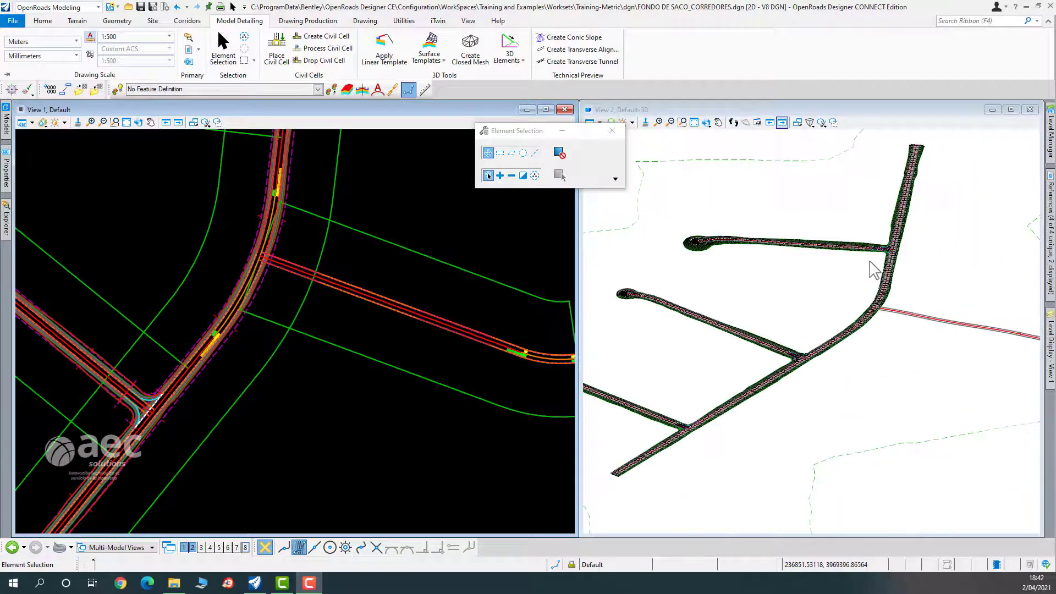
{"action": "scroll", "coordinate": [795, 281], "scroll_direction": "up", "scroll_amount": 1}
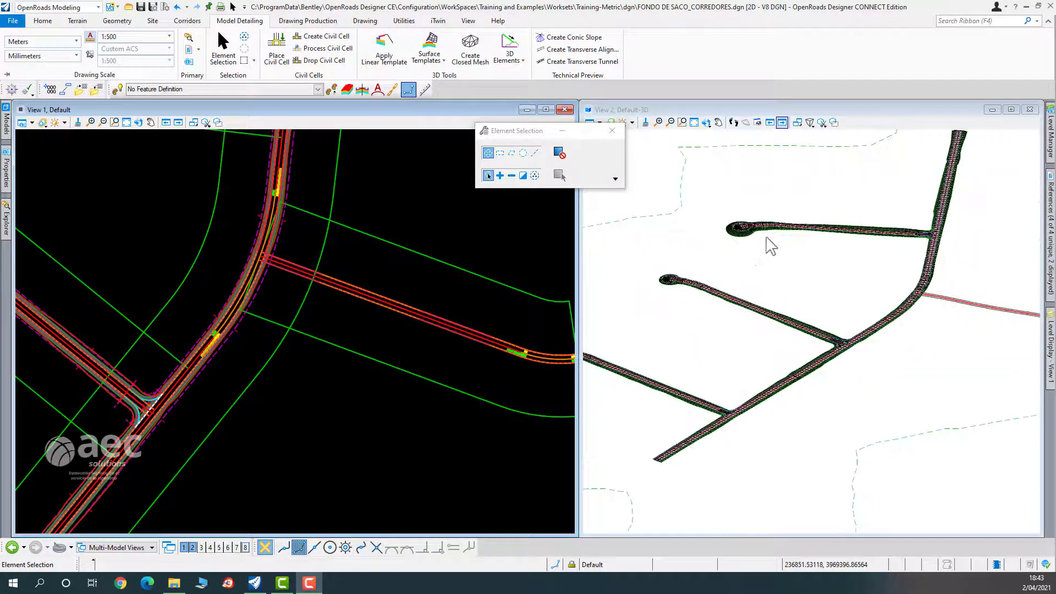
{"action": "scroll", "coordinate": [771, 242], "scroll_direction": "up", "scroll_amount": 4}
{"action": "scroll", "coordinate": [771, 243], "scroll_direction": "down", "scroll_amount": 1}
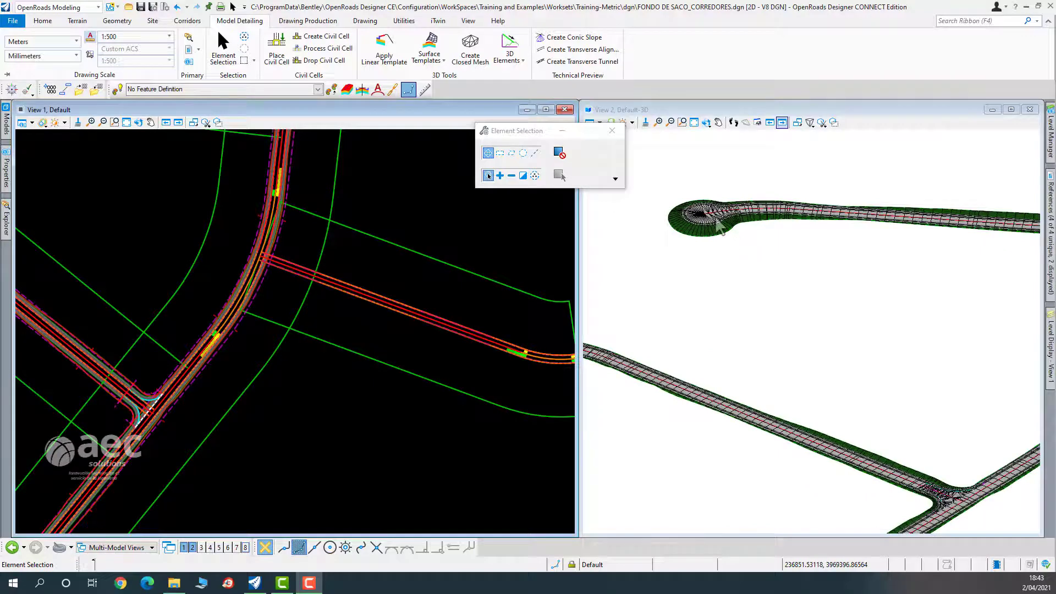
{"action": "scroll", "coordinate": [722, 230], "scroll_direction": "up", "scroll_amount": 3}
{"action": "scroll", "coordinate": [722, 228], "scroll_direction": "down", "scroll_amount": 3}
{"action": "scroll", "coordinate": [722, 230], "scroll_direction": "down", "scroll_amount": 3}
{"action": "scroll", "coordinate": [758, 252], "scroll_direction": "up", "scroll_amount": 1}
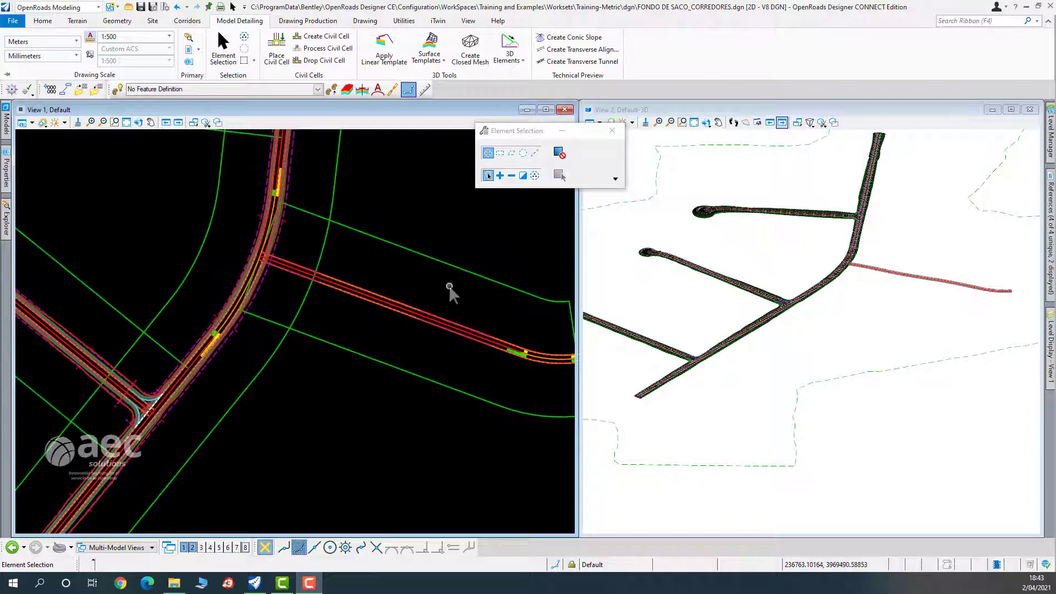
Inspect the side street without a corridor in plan and 3D, from its junction to its curved far end.
{"action": "scroll", "coordinate": [438, 295], "scroll_direction": "down", "scroll_amount": 3}
{"action": "scroll", "coordinate": [495, 269], "scroll_direction": "up", "scroll_amount": 4}
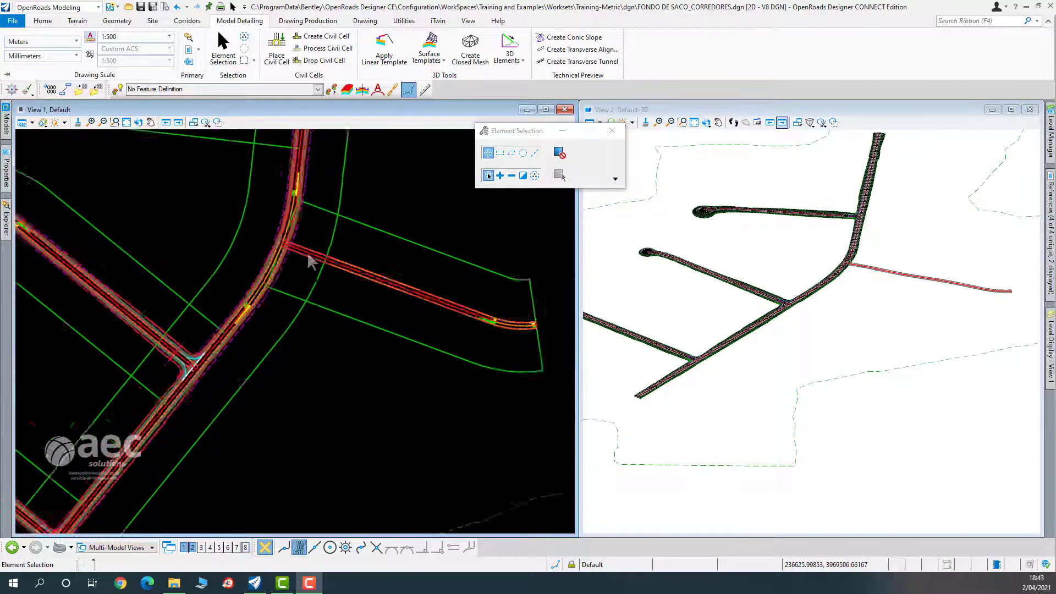
{"action": "scroll", "coordinate": [368, 242], "scroll_direction": "down", "scroll_amount": 3}
{"action": "scroll", "coordinate": [360, 260], "scroll_direction": "up", "scroll_amount": 2}
{"action": "scroll", "coordinate": [470, 269], "scroll_direction": "down", "scroll_amount": 2}
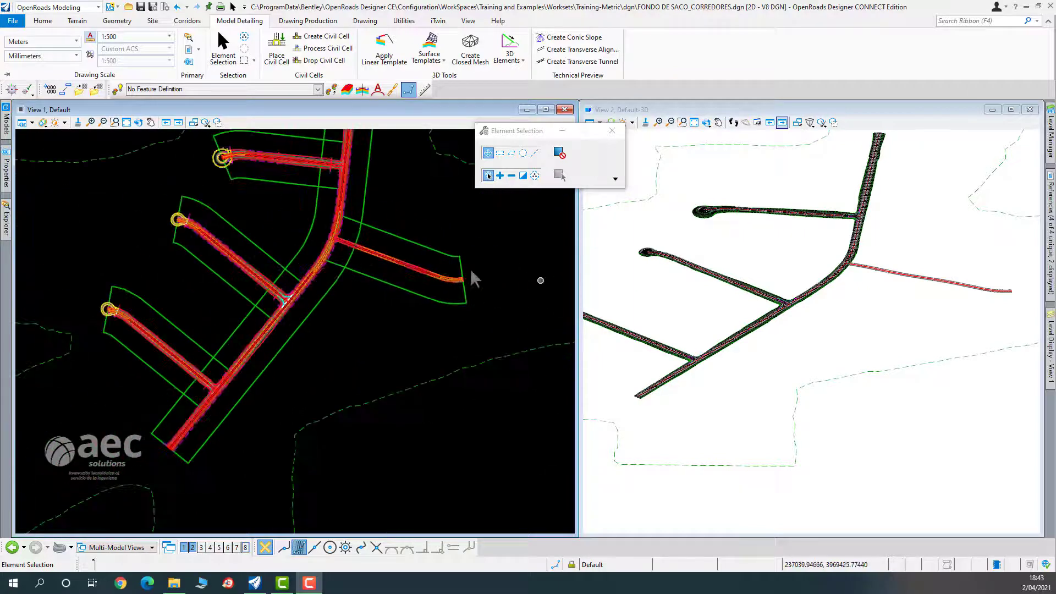
{"action": "scroll", "coordinate": [401, 262], "scroll_direction": "up", "scroll_amount": 3}
{"action": "scroll", "coordinate": [941, 286], "scroll_direction": "up", "scroll_amount": 3}
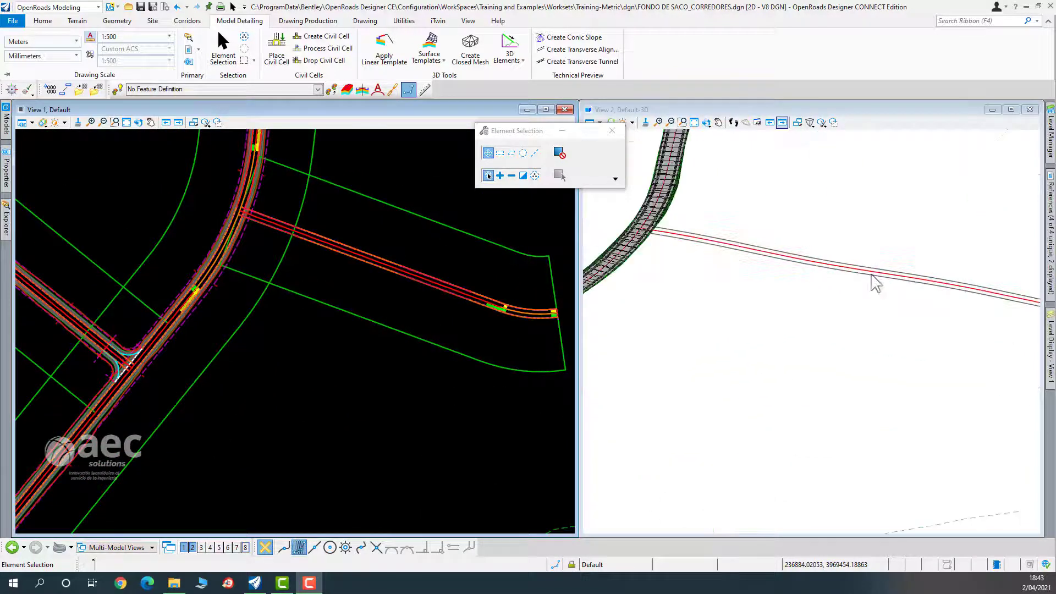
{"action": "scroll", "coordinate": [876, 284], "scroll_direction": "down", "scroll_amount": 3}
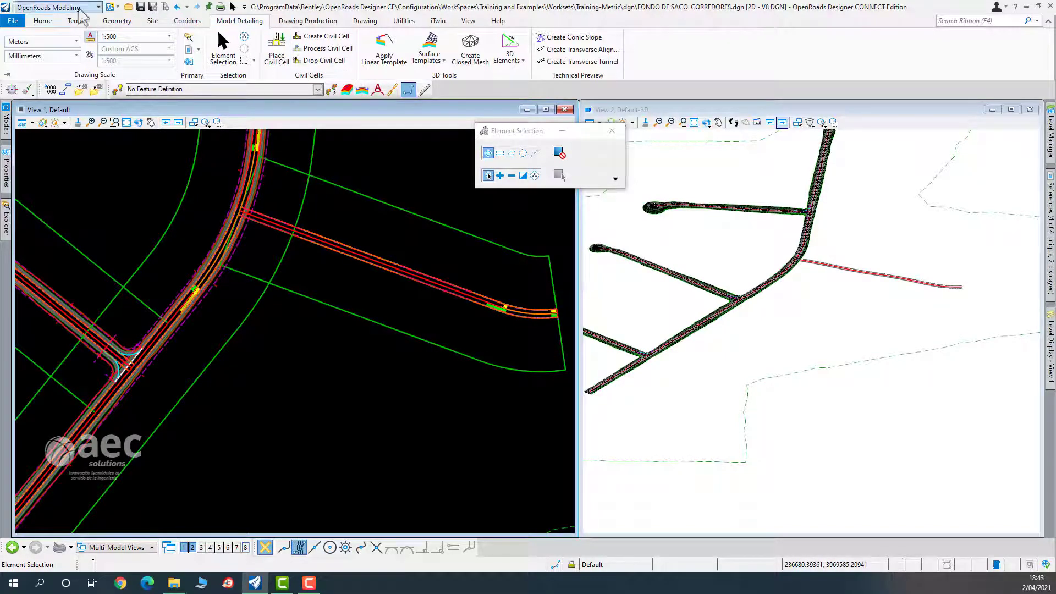
Create a corridor named CALLE4 along the side street's centreline, using its active profile and the Final feature definition.
{"action": "left_click", "coordinate": [187, 20]}
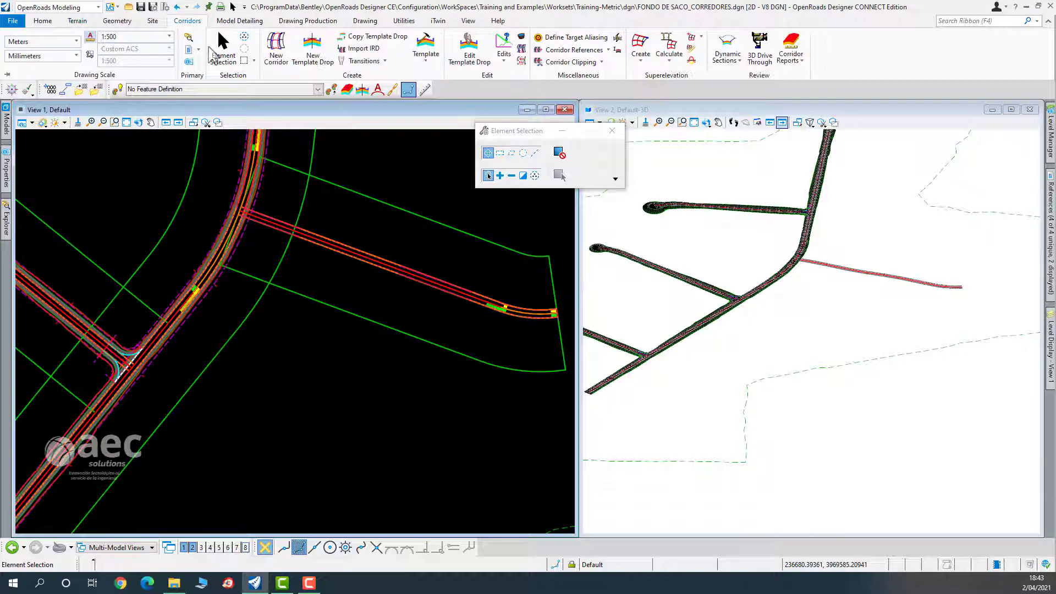
{"action": "left_click", "coordinate": [279, 51]}
{"action": "scroll", "coordinate": [358, 253], "scroll_direction": "up", "scroll_amount": 5}
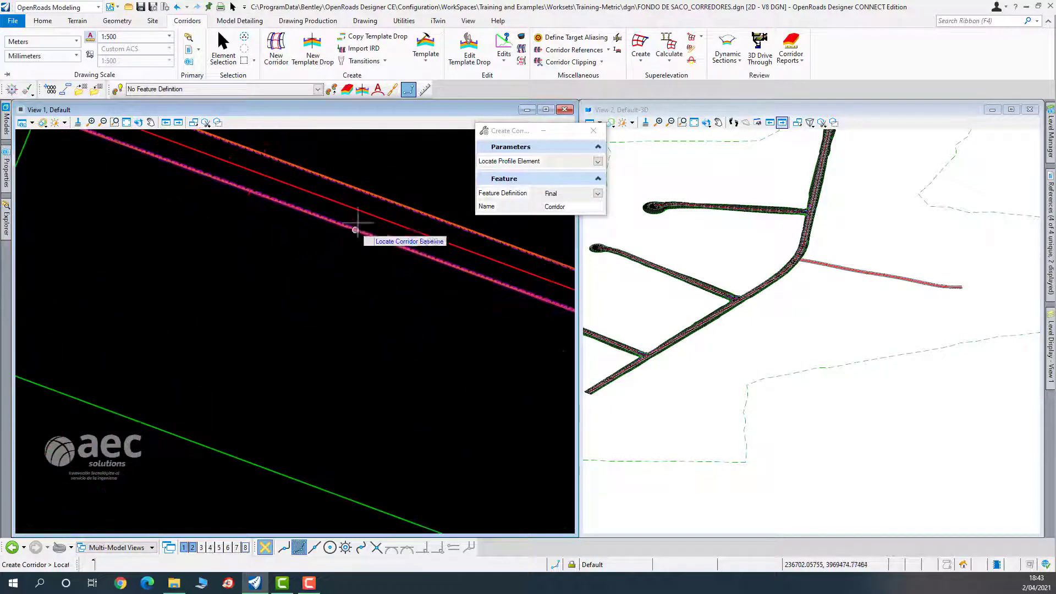
{"action": "left_click", "coordinate": [360, 213]}
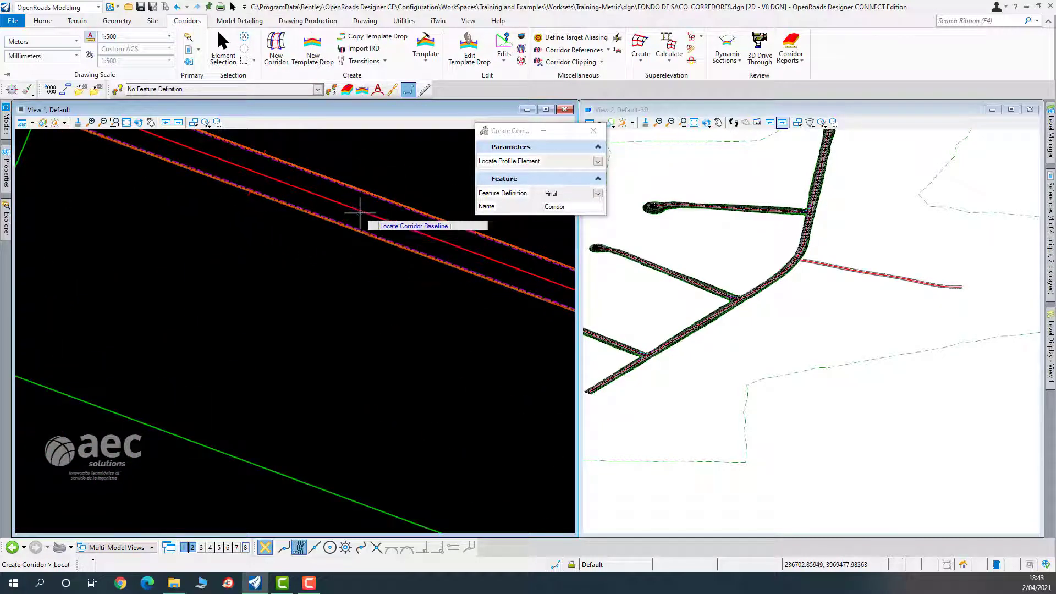
{"action": "right_click", "coordinate": [302, 302]}
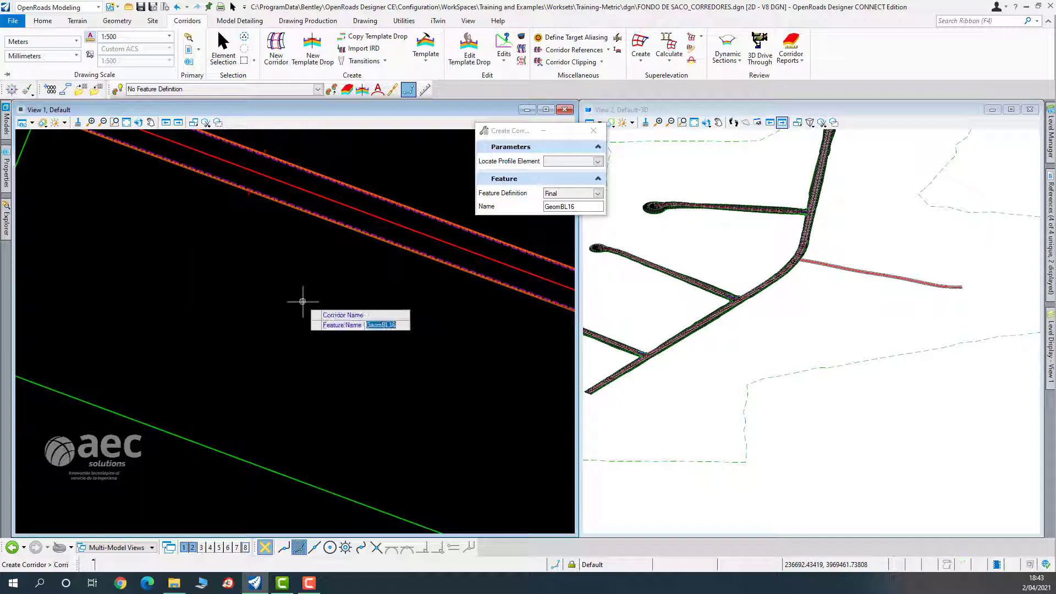
{"action": "type", "text": "co"}
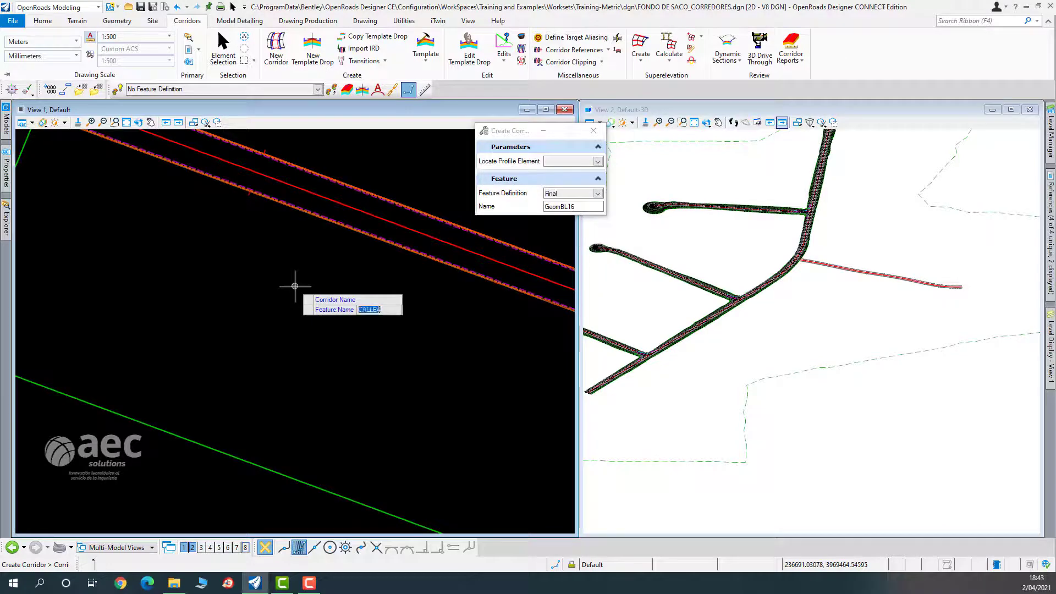
{"action": "left_click", "coordinate": [295, 286]}
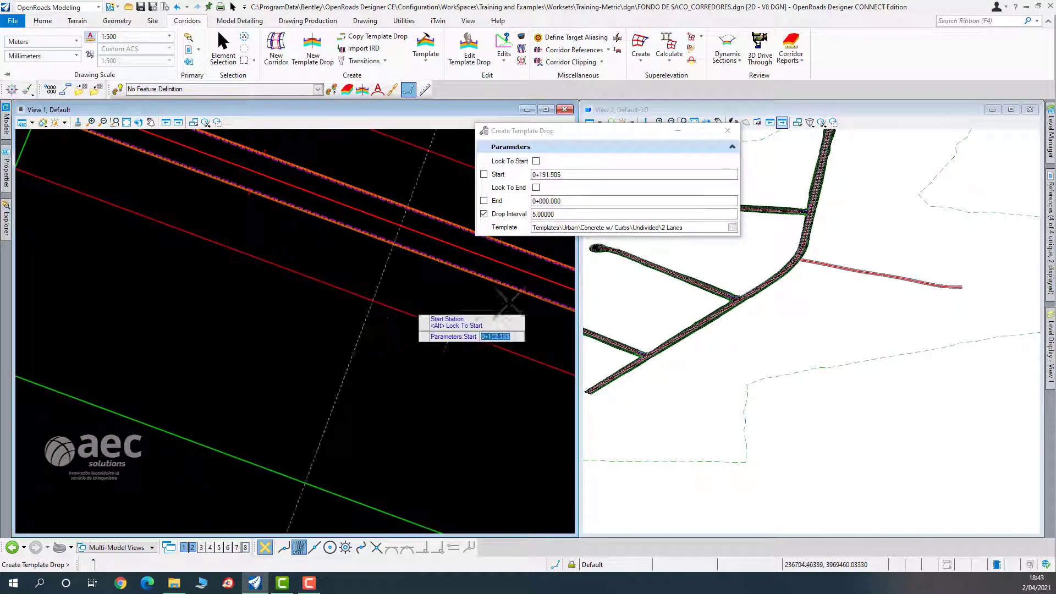
Start the 2 Lanes template drop at about station 0+039.280, just before the curve at the side street's far end.
{"action": "scroll", "coordinate": [203, 271], "scroll_direction": "down", "scroll_amount": 7}
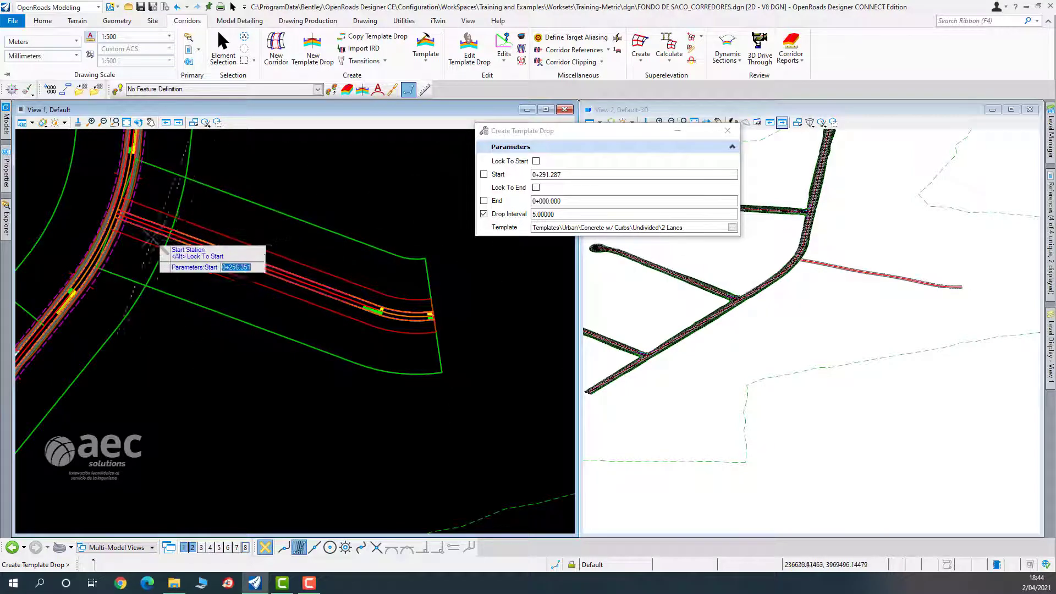
{"action": "scroll", "coordinate": [150, 238], "scroll_direction": "up", "scroll_amount": 4}
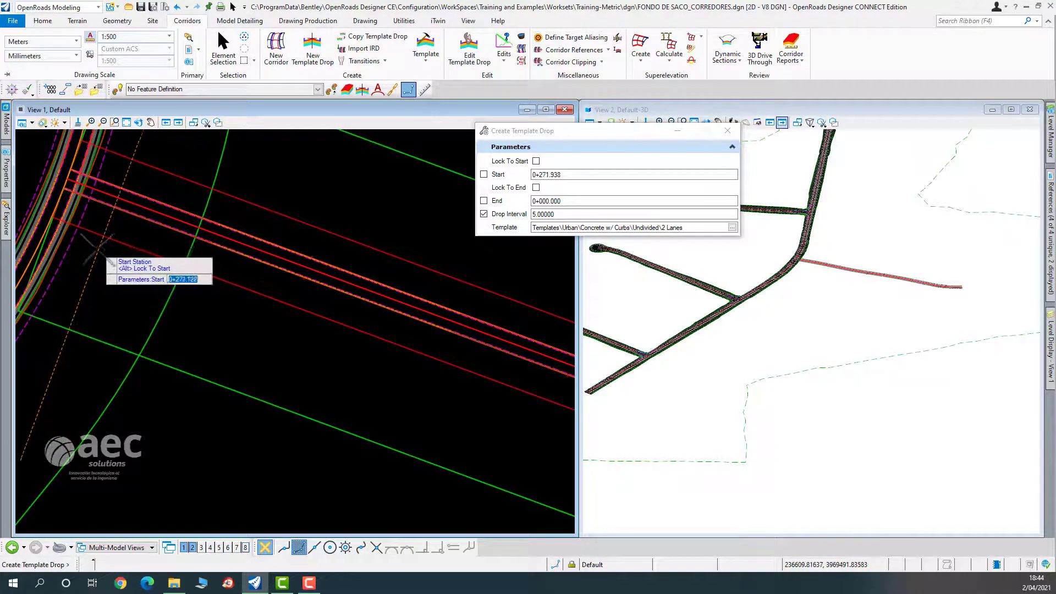
{"action": "scroll", "coordinate": [389, 370], "scroll_direction": "down", "scroll_amount": 3}
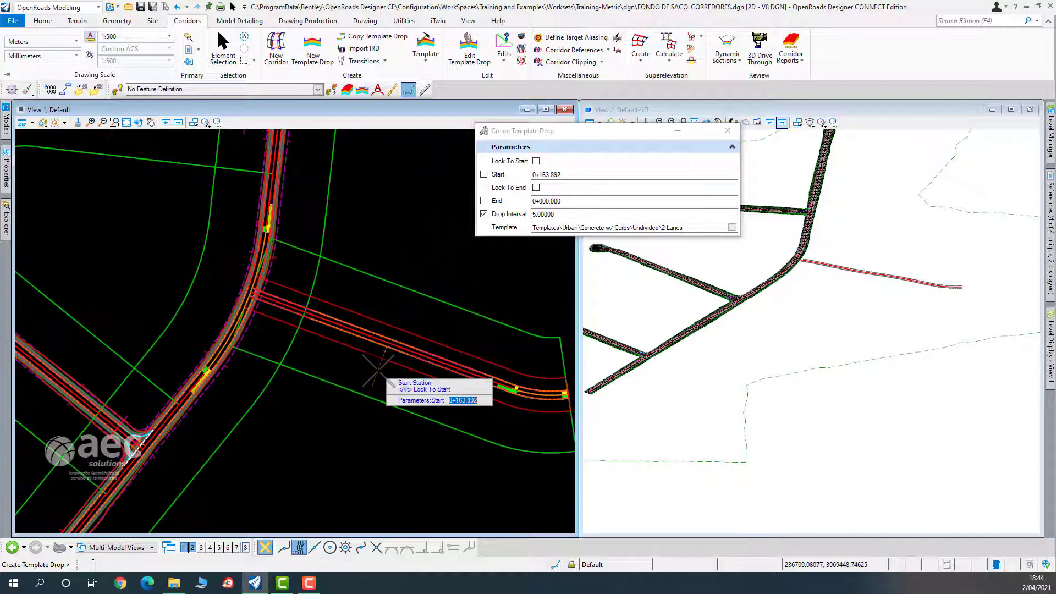
{"action": "scroll", "coordinate": [532, 418], "scroll_direction": "down", "scroll_amount": 1}
{"action": "middle_click_drag", "start_coordinate": [531, 419], "coordinate": [327, 408]}
{"action": "scroll", "coordinate": [326, 407], "scroll_direction": "up", "scroll_amount": 5}
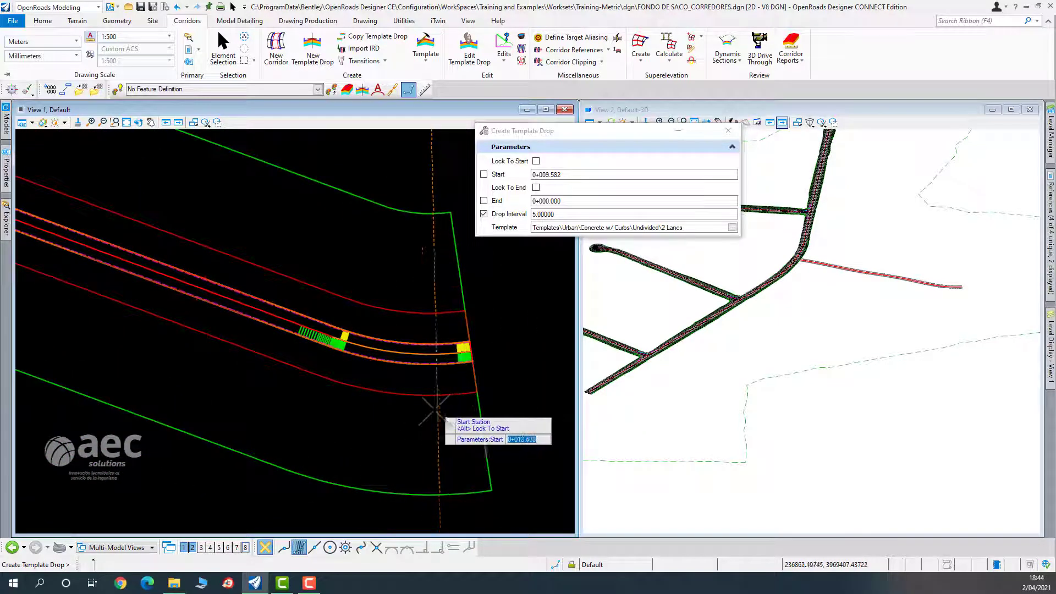
{"action": "left_click", "coordinate": [336, 400]}
End the template drop at about station 0+261.395 near the main road junction, with a 5 m drop interval, and finish the command.
{"action": "scroll", "coordinate": [230, 384], "scroll_direction": "down", "scroll_amount": 2}
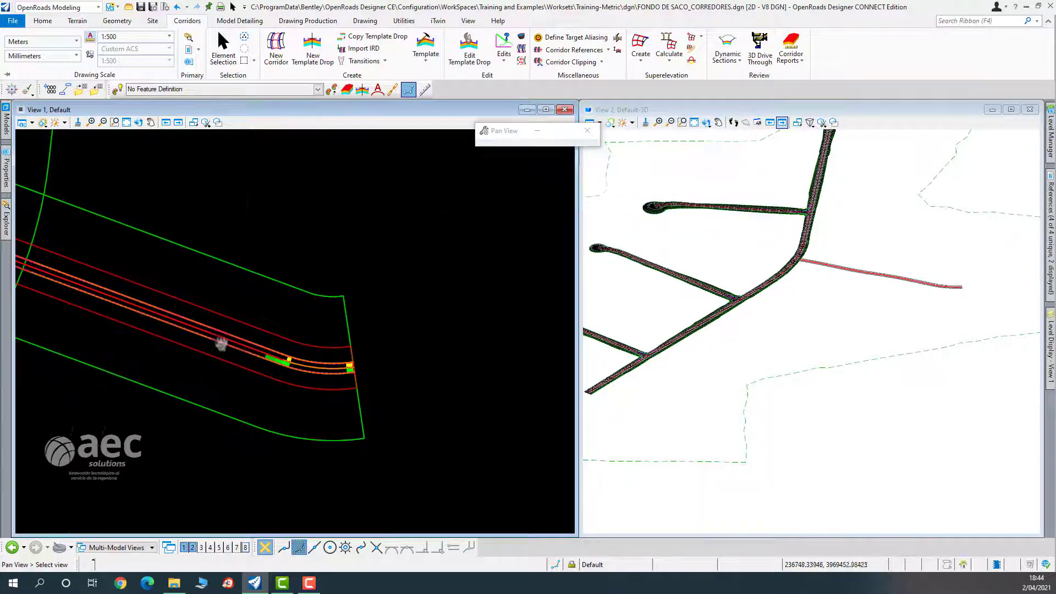
{"action": "middle_click_drag", "start_coordinate": [220, 344], "coordinate": [378, 384]}
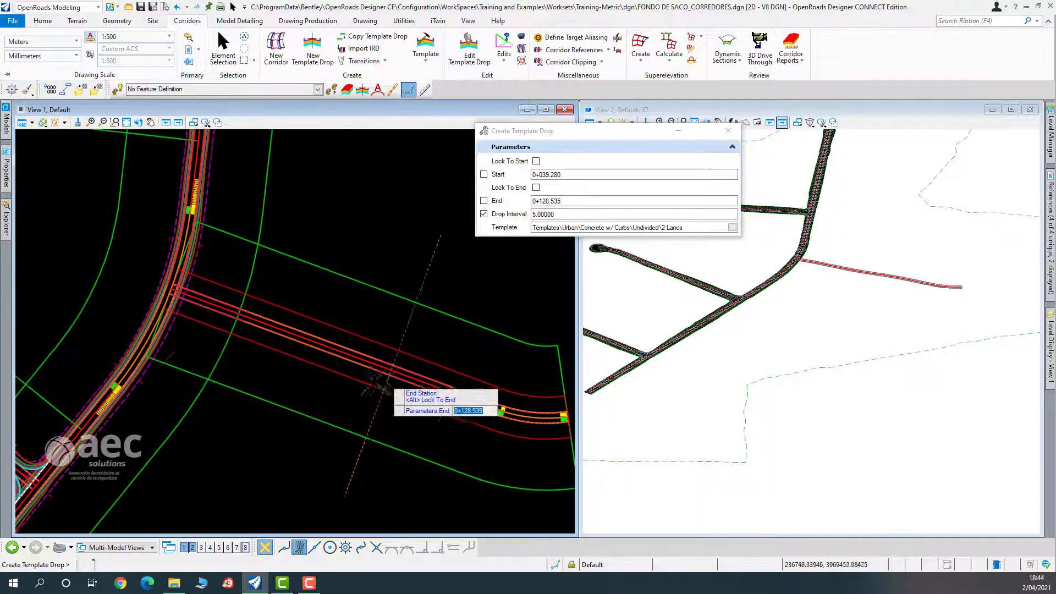
{"action": "left_click", "coordinate": [193, 352]}
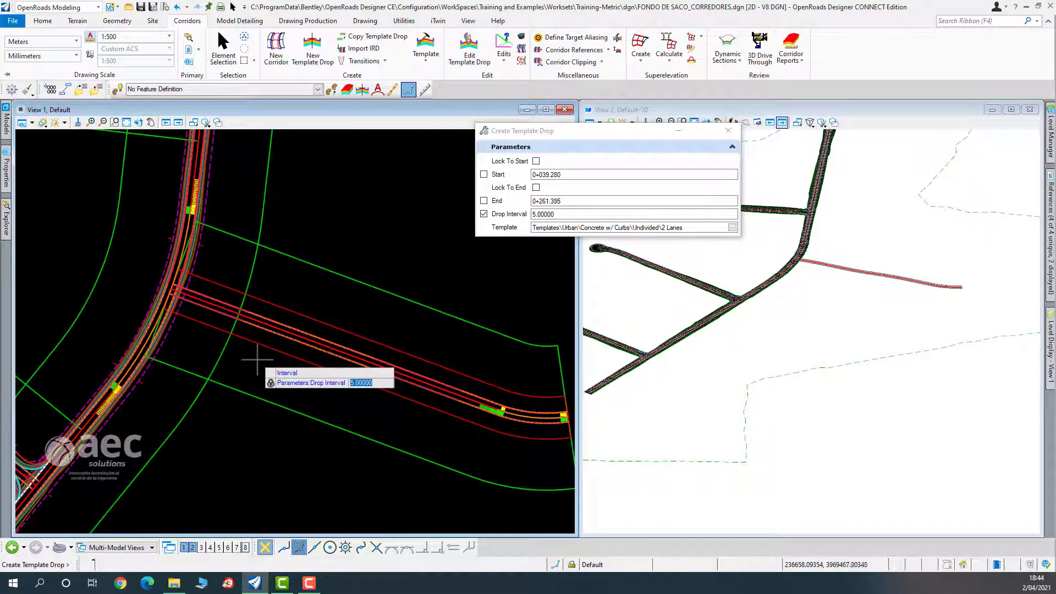
{"action": "left_click", "coordinate": [931, 232]}
{"action": "scroll", "coordinate": [890, 291], "scroll_direction": "up", "scroll_amount": 7}
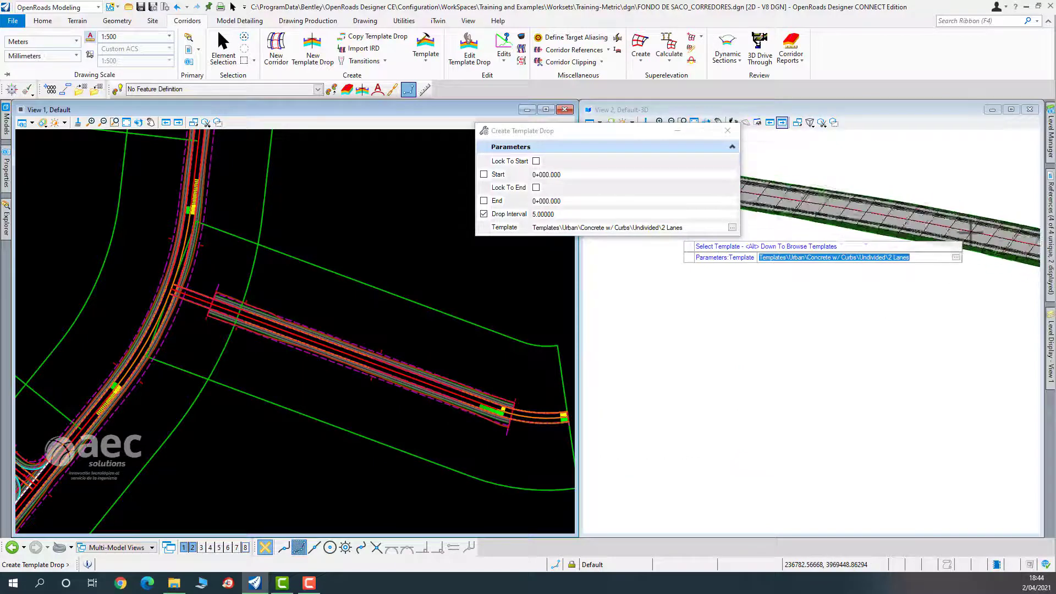
{"action": "scroll", "coordinate": [969, 230], "scroll_direction": "down", "scroll_amount": 4}
{"action": "scroll", "coordinate": [873, 210], "scroll_direction": "up", "scroll_amount": 4}
{"action": "scroll", "coordinate": [866, 251], "scroll_direction": "down", "scroll_amount": 3}
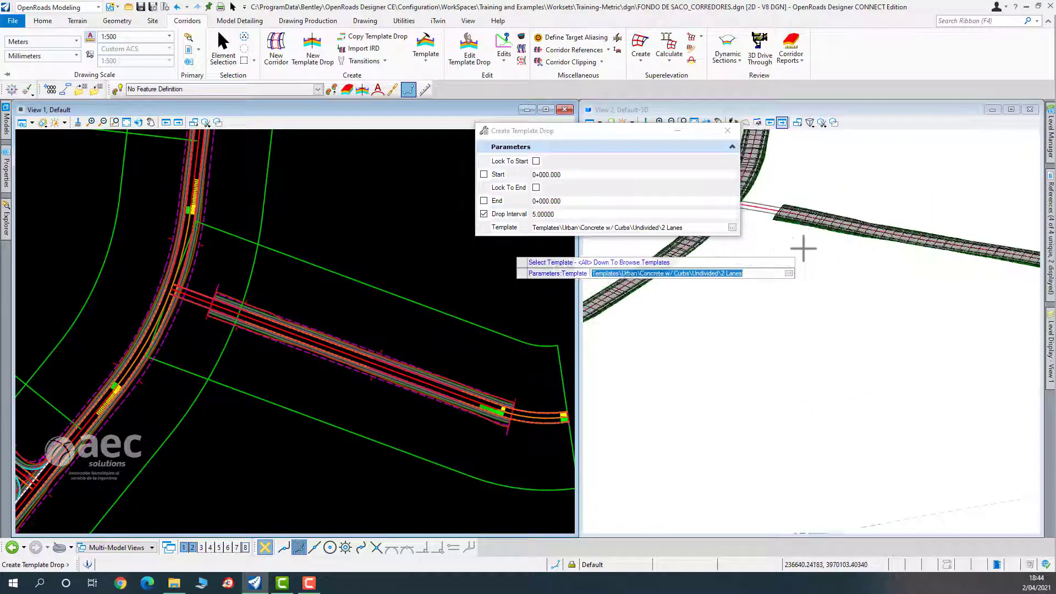
{"action": "left_click", "coordinate": [223, 49]}
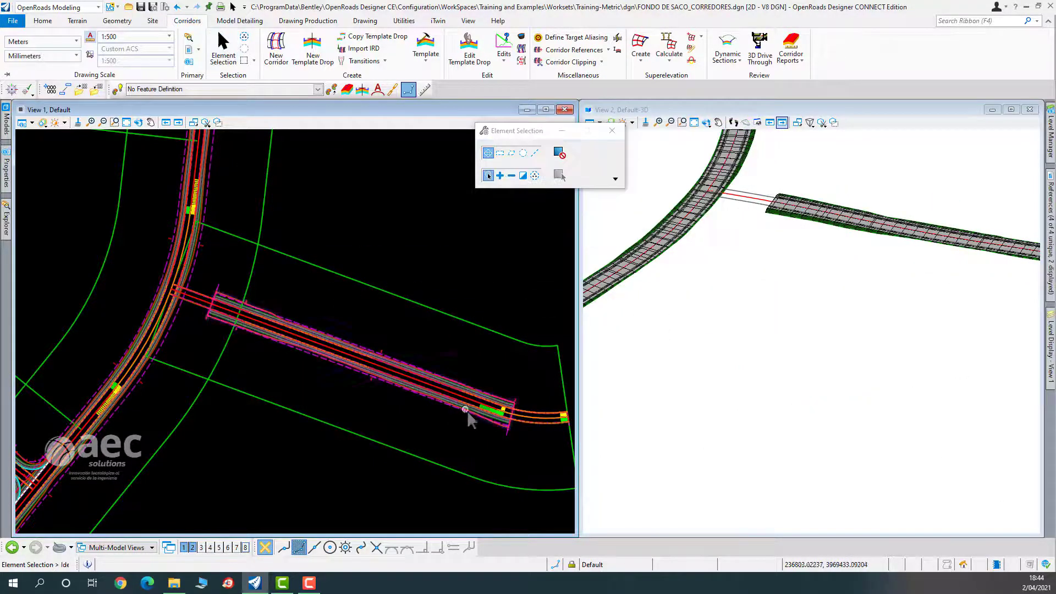
Inspect the superelevation transition areas and the curved section beyond the new corridor's far end.
{"action": "scroll", "coordinate": [495, 418], "scroll_direction": "up", "scroll_amount": 3}
{"action": "scroll", "coordinate": [433, 360], "scroll_direction": "up", "scroll_amount": 3}
{"action": "scroll", "coordinate": [431, 354], "scroll_direction": "up", "scroll_amount": 1}
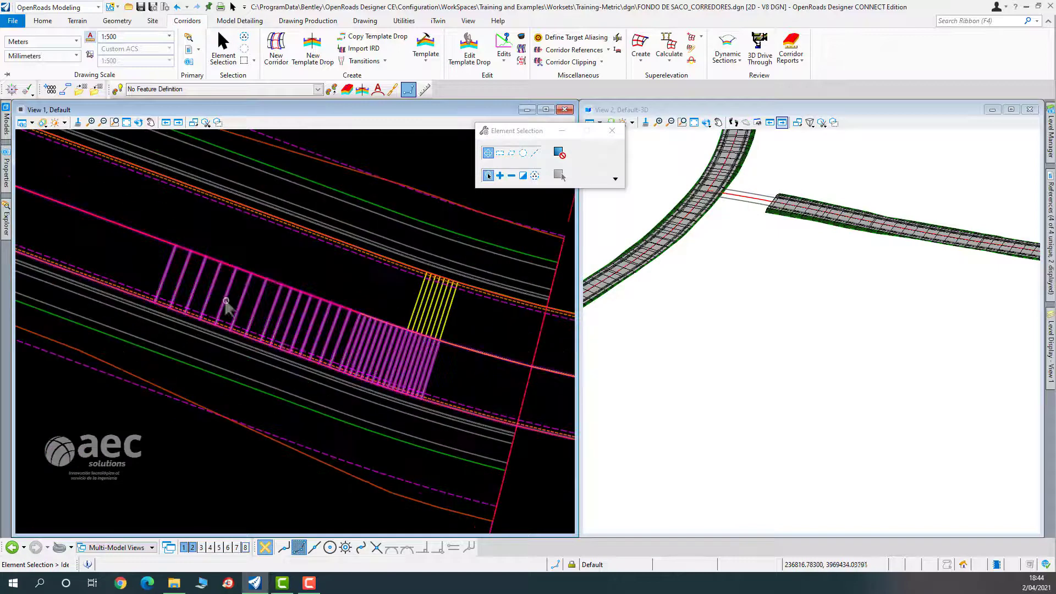
{"action": "scroll", "coordinate": [443, 333], "scroll_direction": "down", "scroll_amount": 5}
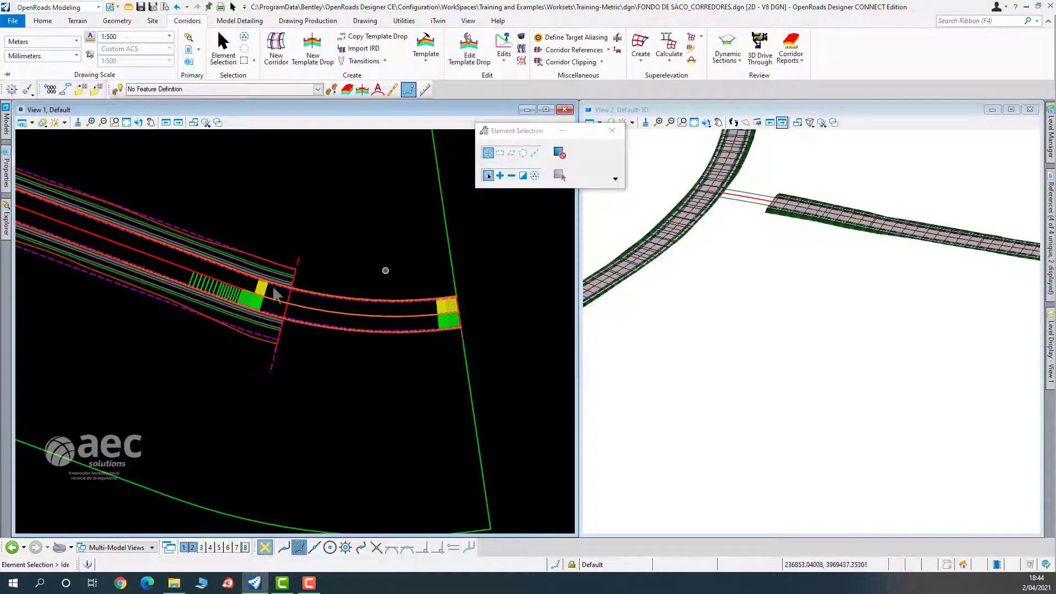
{"action": "scroll", "coordinate": [386, 332], "scroll_direction": "down", "scroll_amount": 3}
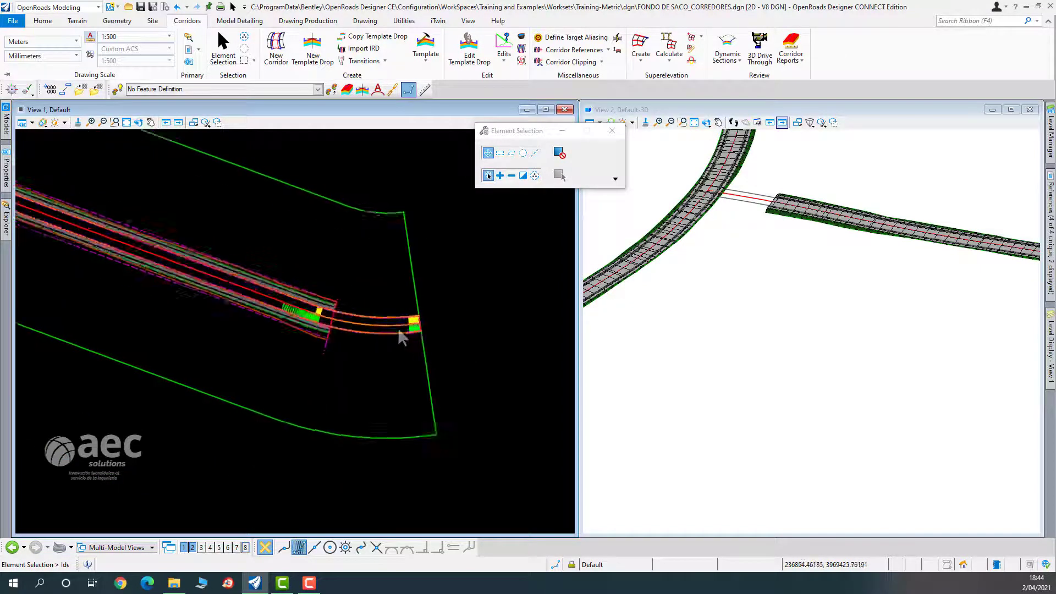
{"action": "scroll", "coordinate": [397, 328], "scroll_direction": "up", "scroll_amount": 4}
{"action": "scroll", "coordinate": [414, 266], "scroll_direction": "down", "scroll_amount": 1}
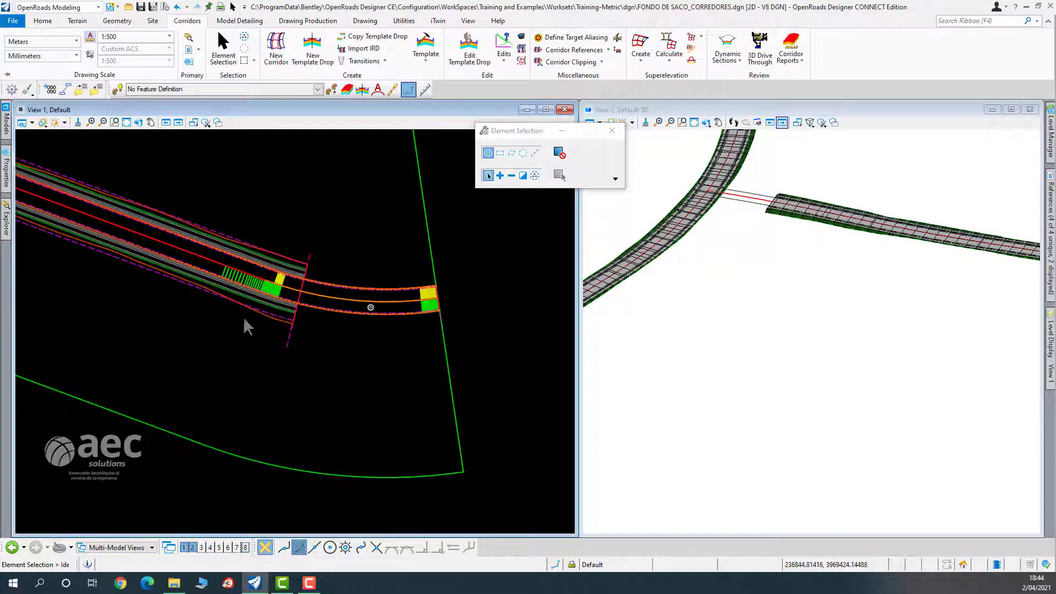
{"action": "scroll", "coordinate": [243, 317], "scroll_direction": "up", "scroll_amount": 3}
{"action": "scroll", "coordinate": [216, 275], "scroll_direction": "down", "scroll_amount": 4}
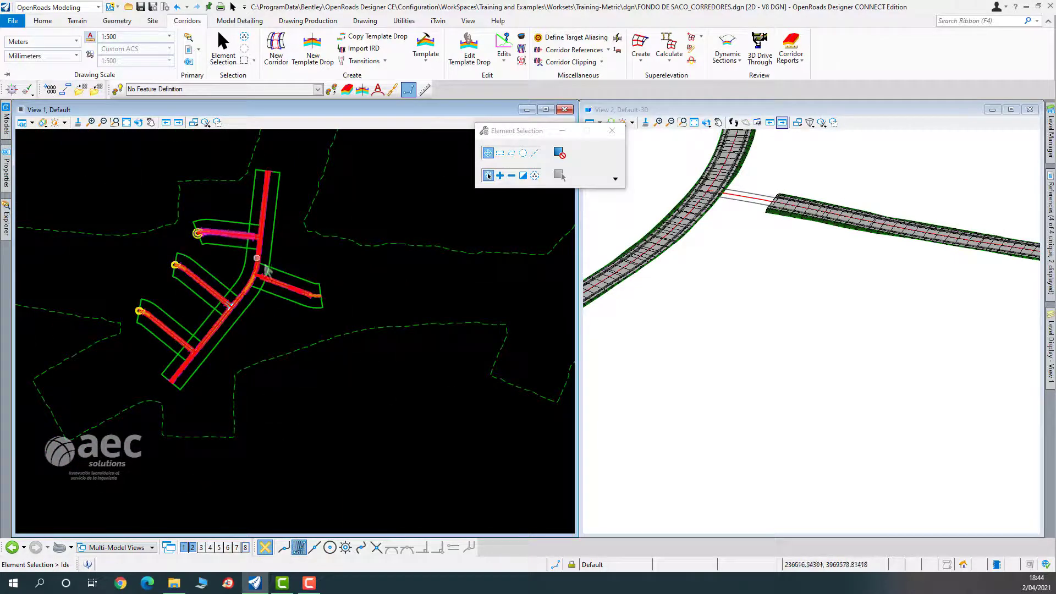
Review the road network in plan, checking the main road's superelevation near the junction and the new corridor's curved end.
{"action": "scroll", "coordinate": [270, 300], "scroll_direction": "up", "scroll_amount": 1}
{"action": "scroll", "coordinate": [270, 299], "scroll_direction": "up", "scroll_amount": 3}
{"action": "scroll", "coordinate": [270, 300], "scroll_direction": "down", "scroll_amount": 3}
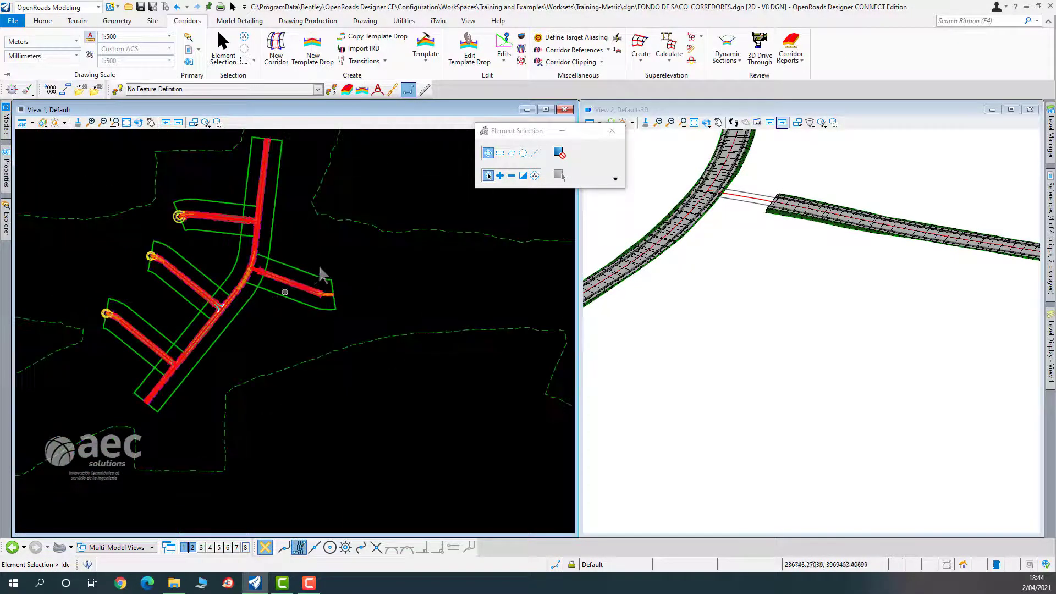
{"action": "scroll", "coordinate": [319, 264], "scroll_direction": "up", "scroll_amount": 2}
{"action": "scroll", "coordinate": [262, 300], "scroll_direction": "up", "scroll_amount": 2}
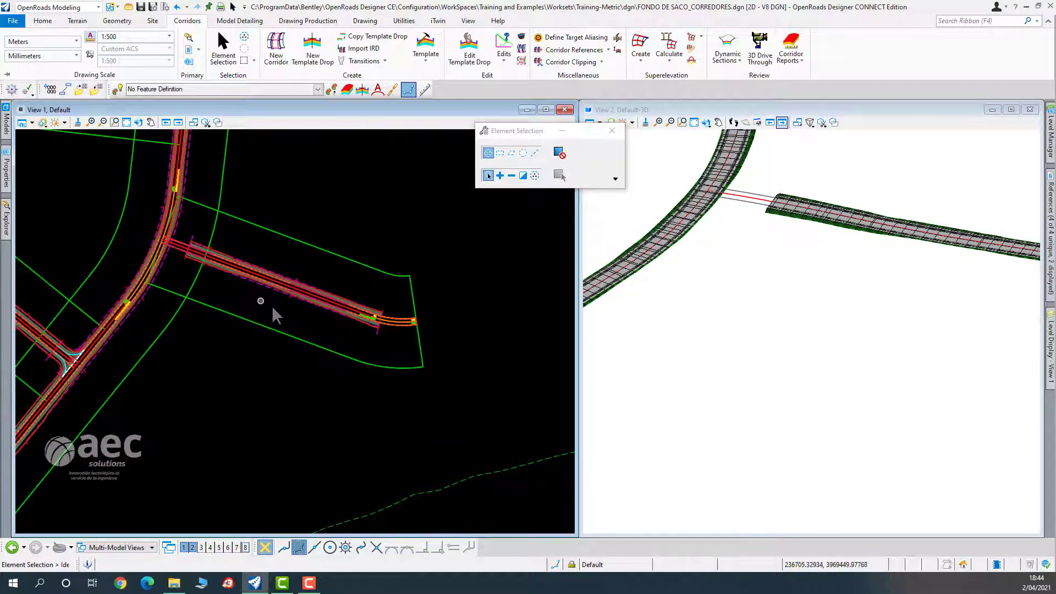
{"action": "middle_click_drag", "start_coordinate": [268, 306], "coordinate": [359, 345]}
{"action": "scroll", "coordinate": [315, 289], "scroll_direction": "up", "scroll_amount": 1}
{"action": "scroll", "coordinate": [250, 199], "scroll_direction": "up", "scroll_amount": 1}
{"action": "scroll", "coordinate": [250, 204], "scroll_direction": "down", "scroll_amount": 4}
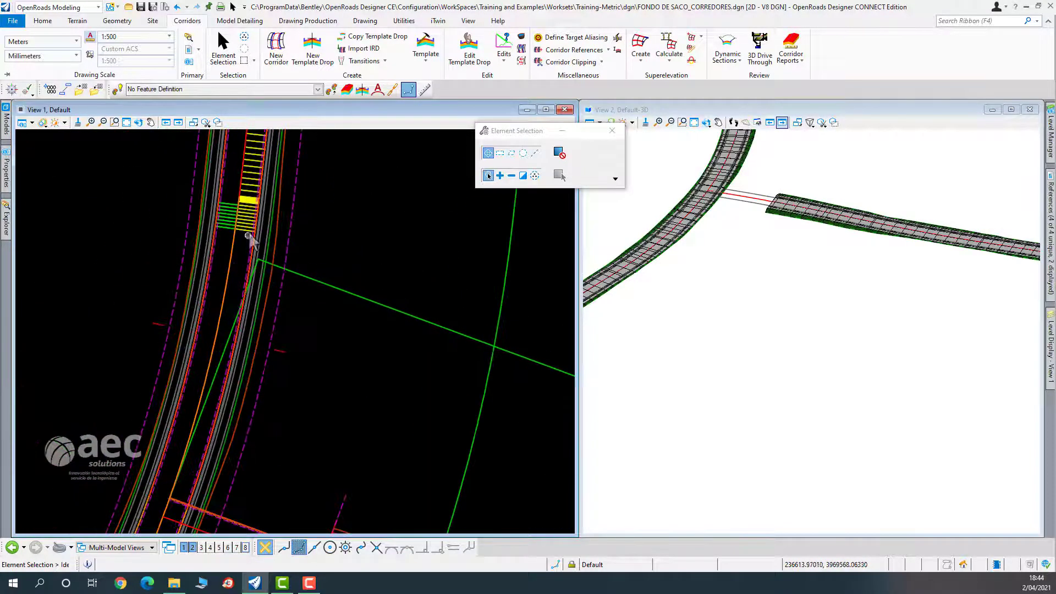
{"action": "scroll", "coordinate": [319, 266], "scroll_direction": "up", "scroll_amount": 4}
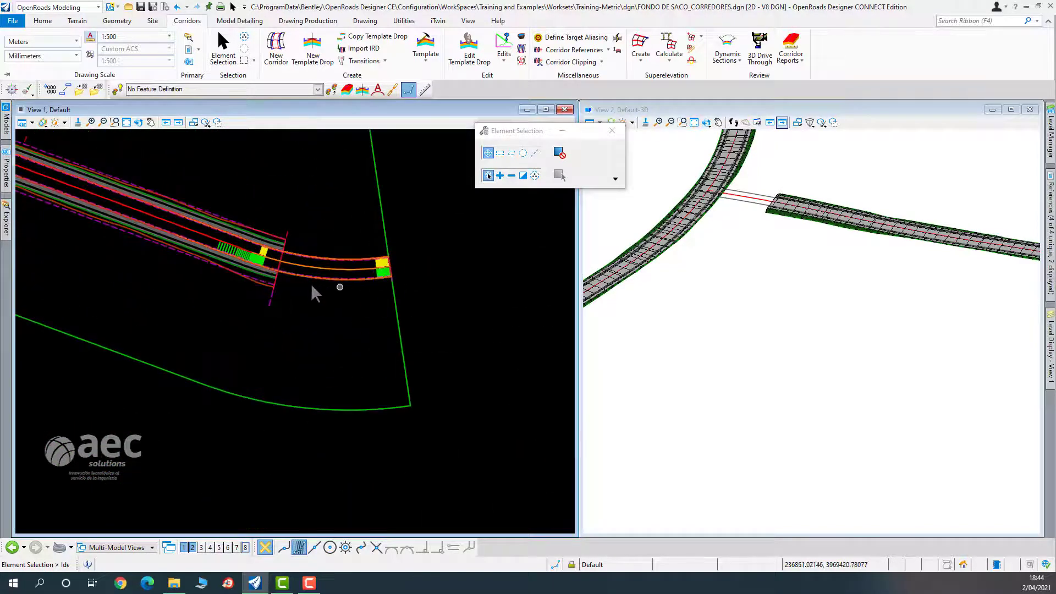
Examine the curved section beyond the new corridor's far end in plan and in the 3D model.
{"action": "scroll", "coordinate": [311, 283], "scroll_direction": "up", "scroll_amount": 1}
{"action": "scroll", "coordinate": [320, 284], "scroll_direction": "down", "scroll_amount": 1}
{"action": "scroll", "coordinate": [409, 285], "scroll_direction": "up", "scroll_amount": 2}
{"action": "scroll", "coordinate": [385, 285], "scroll_direction": "down", "scroll_amount": 2}
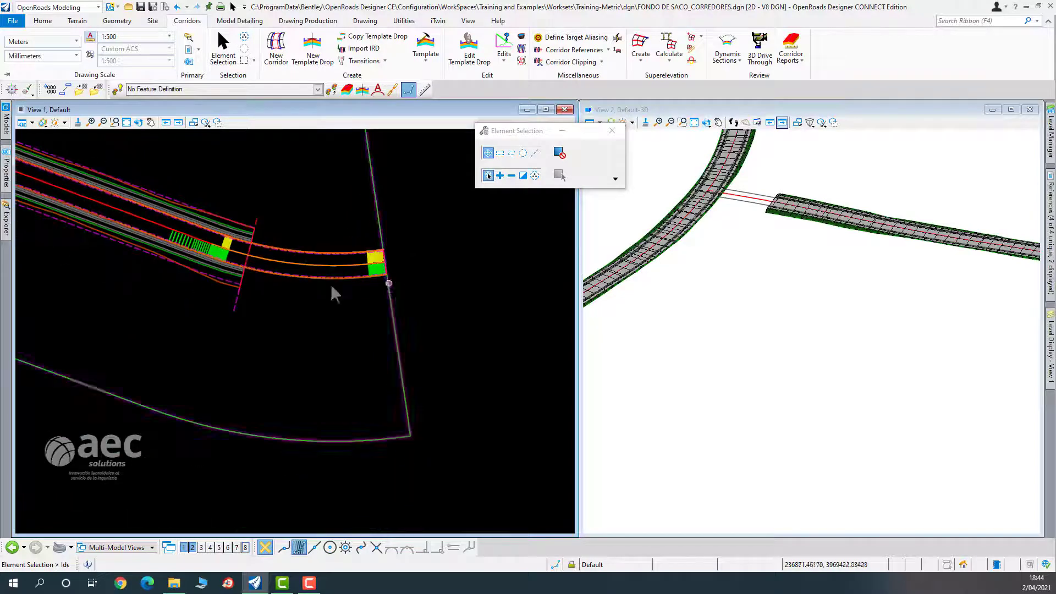
{"action": "scroll", "coordinate": [251, 272], "scroll_direction": "up", "scroll_amount": 2}
{"action": "scroll", "coordinate": [334, 269], "scroll_direction": "down", "scroll_amount": 3}
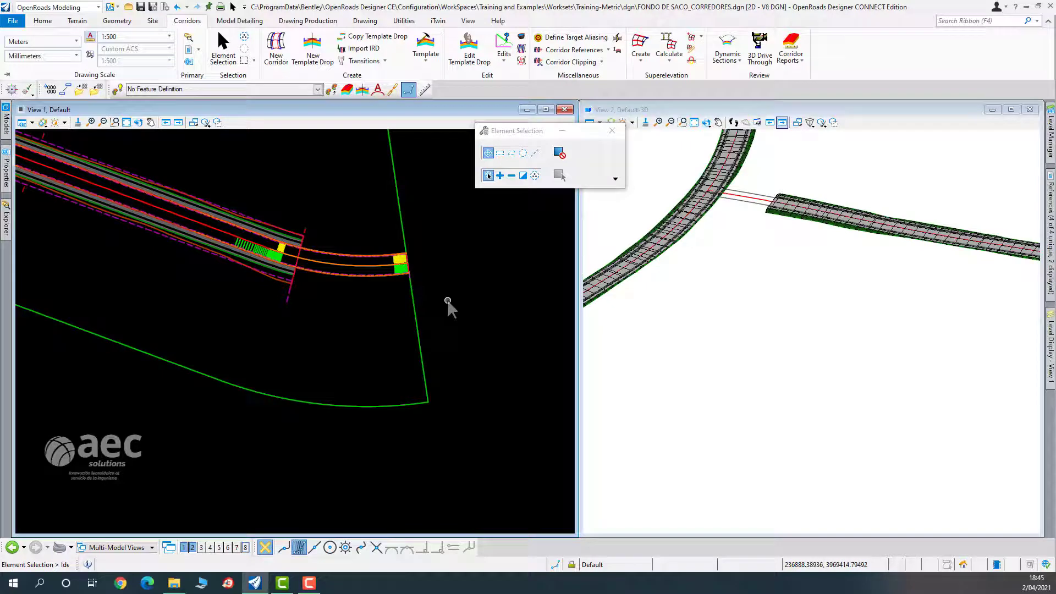
{"action": "scroll", "coordinate": [629, 316], "scroll_direction": "down", "scroll_amount": 1}
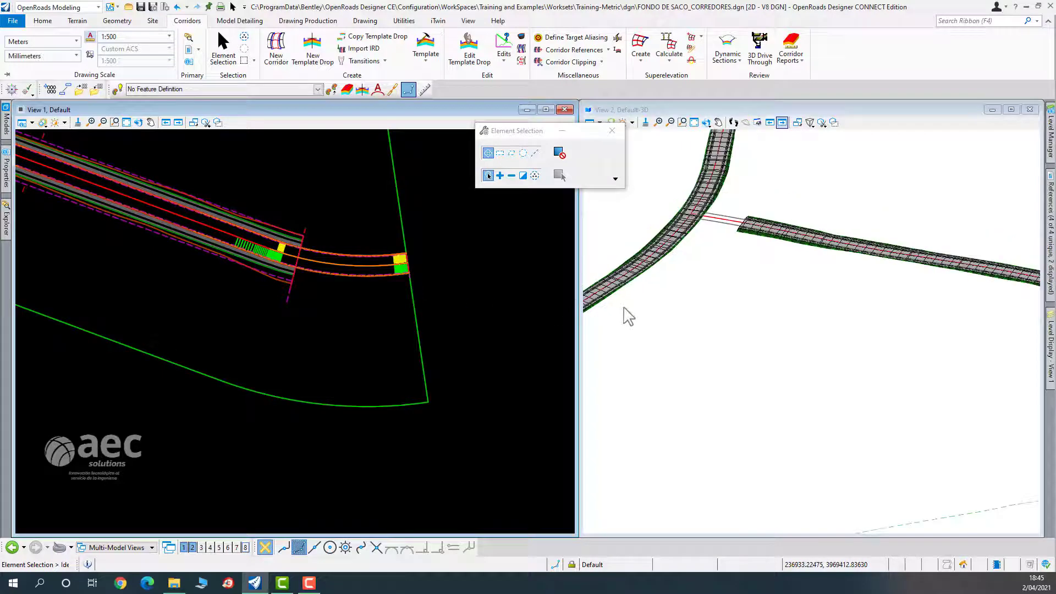
{"action": "scroll", "coordinate": [625, 308], "scroll_direction": "down", "scroll_amount": 3}
{"action": "scroll", "coordinate": [849, 305], "scroll_direction": "up", "scroll_amount": 4}
{"action": "middle_click_drag", "start_coordinate": [860, 295], "coordinate": [816, 296]}
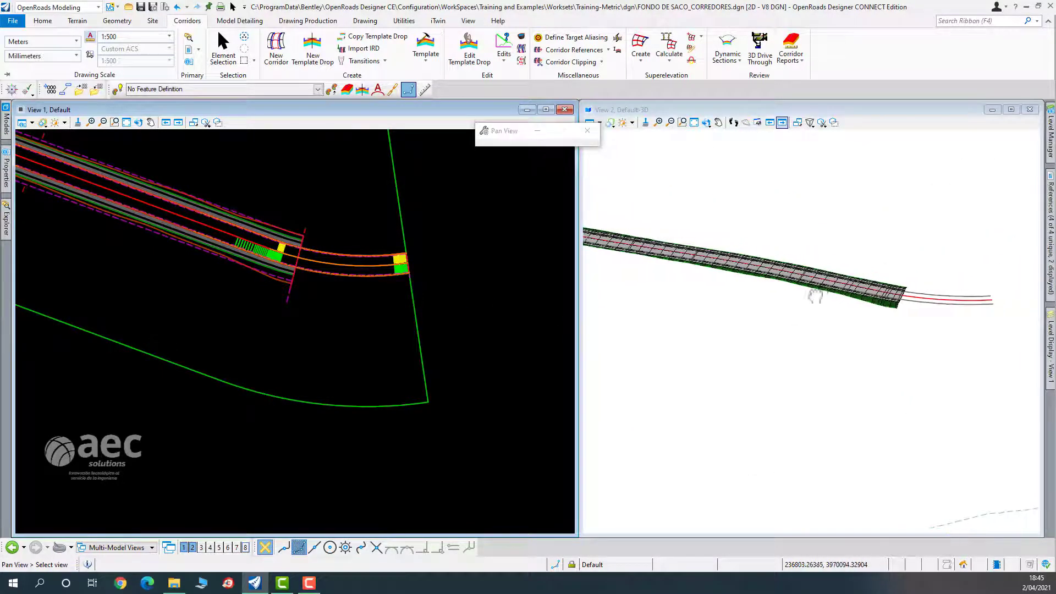
{"action": "key", "text": "Escape"}
{"action": "scroll", "coordinate": [891, 306], "scroll_direction": "up", "scroll_amount": 3}
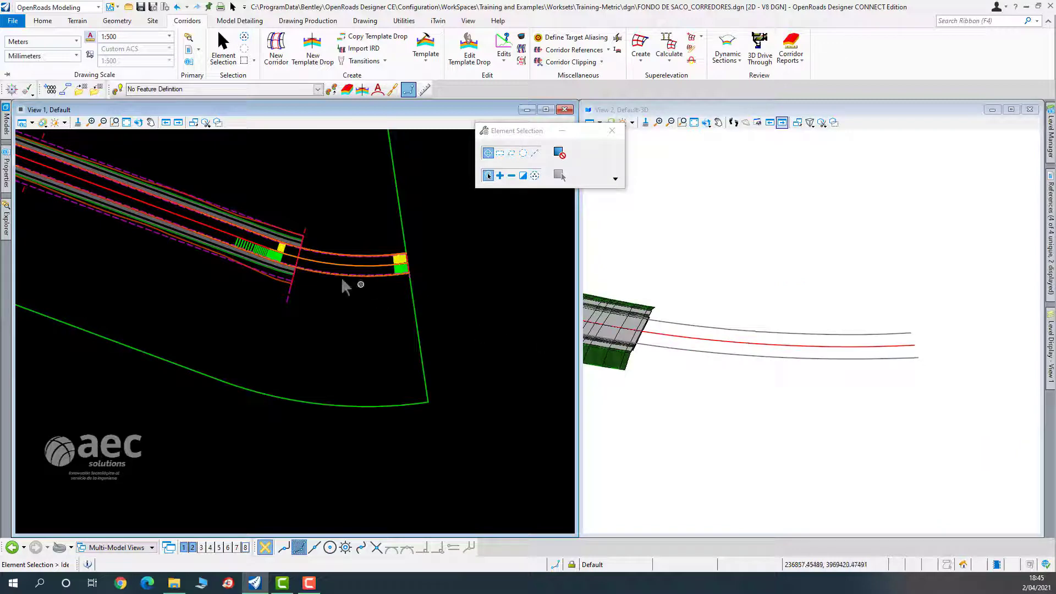
{"action": "scroll", "coordinate": [689, 347], "scroll_direction": "up", "scroll_amount": 5}
{"action": "middle_click_drag", "start_coordinate": [787, 342], "coordinate": [907, 337]}
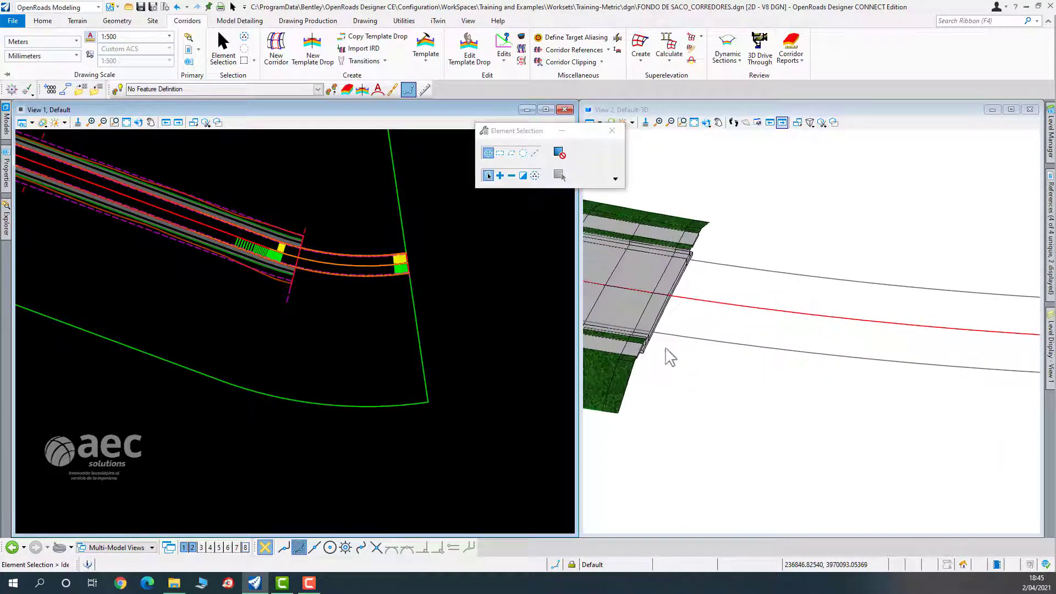
Examine in 3D how the new corridor's pavement edges and curbs meet the edge lines of the curved section.
{"action": "scroll", "coordinate": [669, 352], "scroll_direction": "up", "scroll_amount": 5}
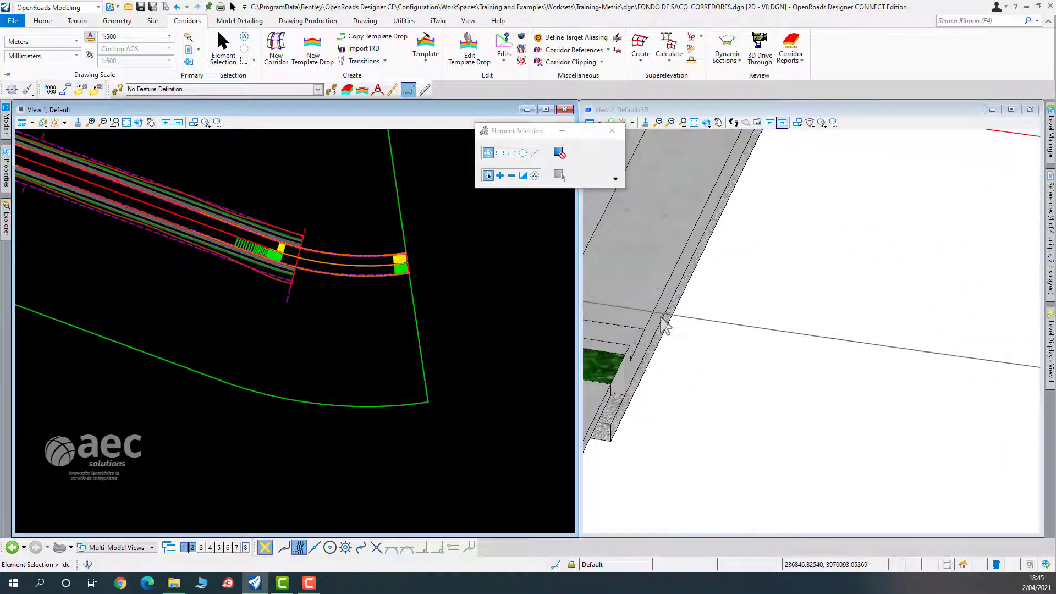
{"action": "scroll", "coordinate": [661, 318], "scroll_direction": "down", "scroll_amount": 4}
{"action": "scroll", "coordinate": [655, 317], "scroll_direction": "up", "scroll_amount": 5}
{"action": "scroll", "coordinate": [652, 314], "scroll_direction": "down", "scroll_amount": 2}
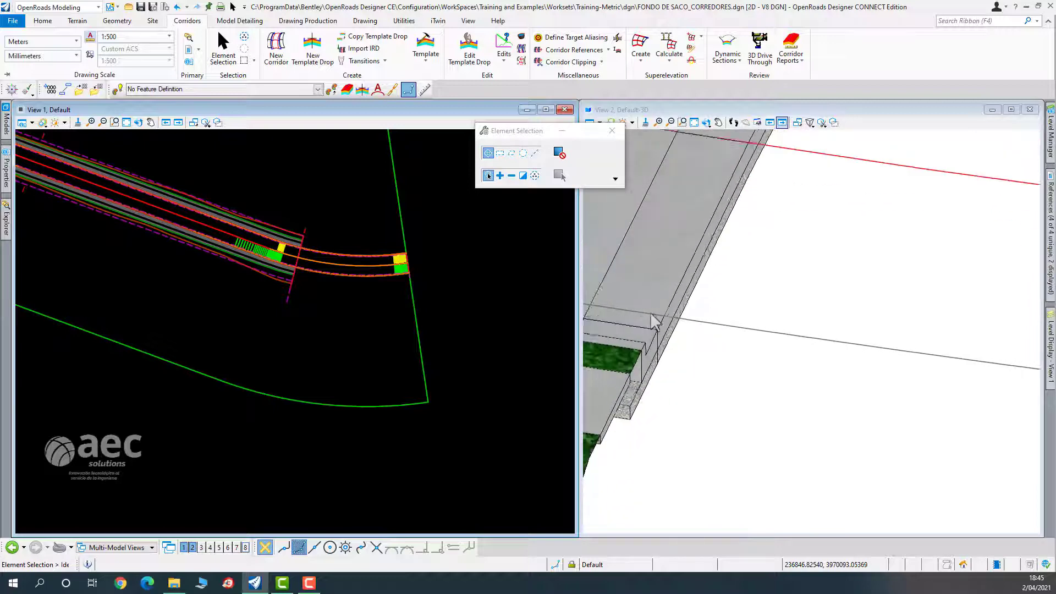
{"action": "scroll", "coordinate": [652, 314], "scroll_direction": "down", "scroll_amount": 1}
{"action": "scroll", "coordinate": [677, 319], "scroll_direction": "down", "scroll_amount": 3}
{"action": "scroll", "coordinate": [703, 241], "scroll_direction": "up", "scroll_amount": 2}
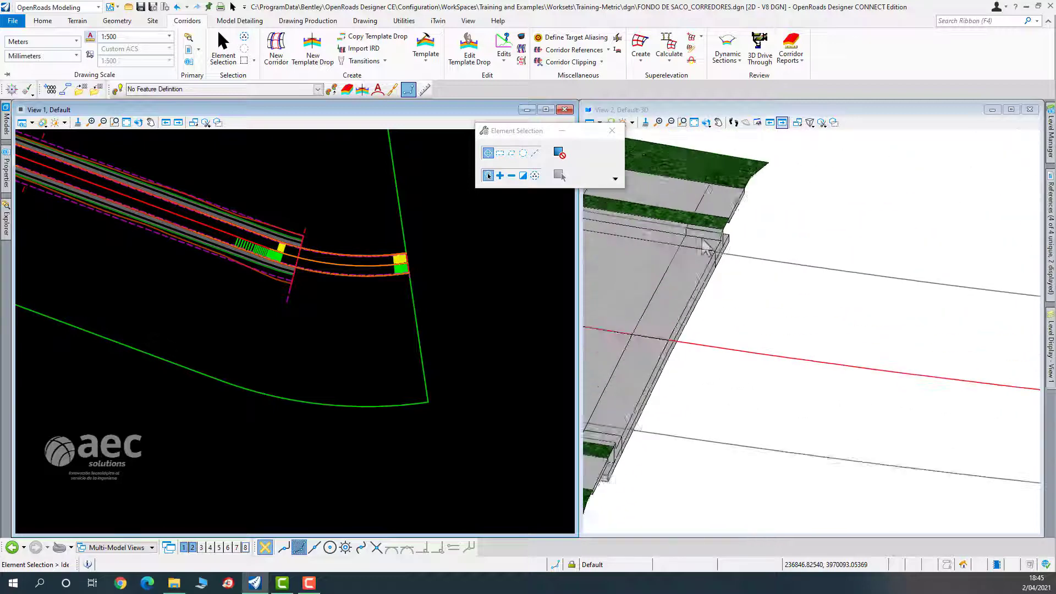
{"action": "scroll", "coordinate": [745, 266], "scroll_direction": "down", "scroll_amount": 3}
{"action": "scroll", "coordinate": [747, 263], "scroll_direction": "up", "scroll_amount": 2}
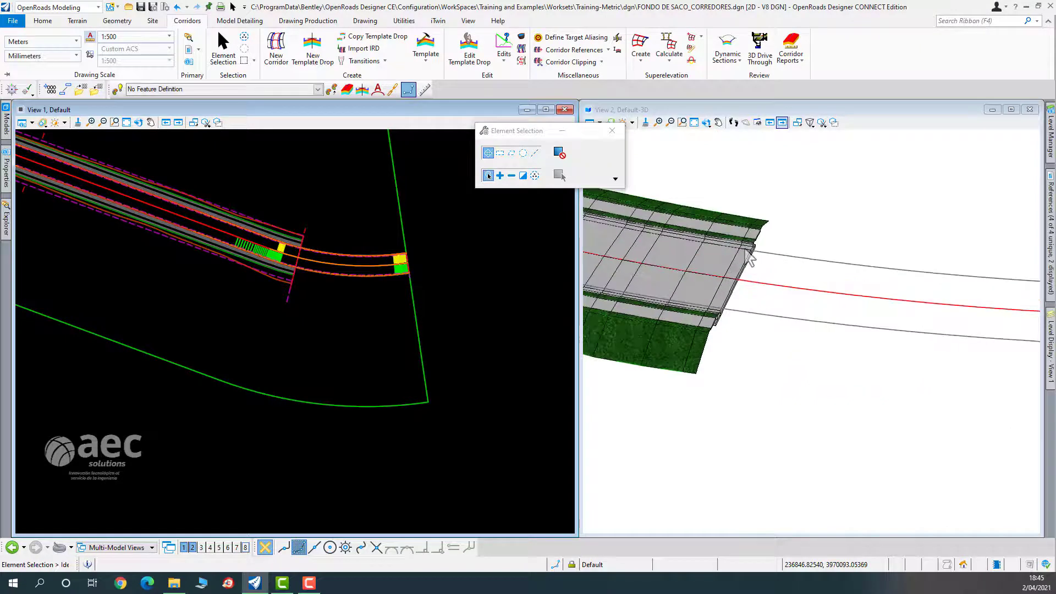
{"action": "scroll", "coordinate": [814, 276], "scroll_direction": "down", "scroll_amount": 3}
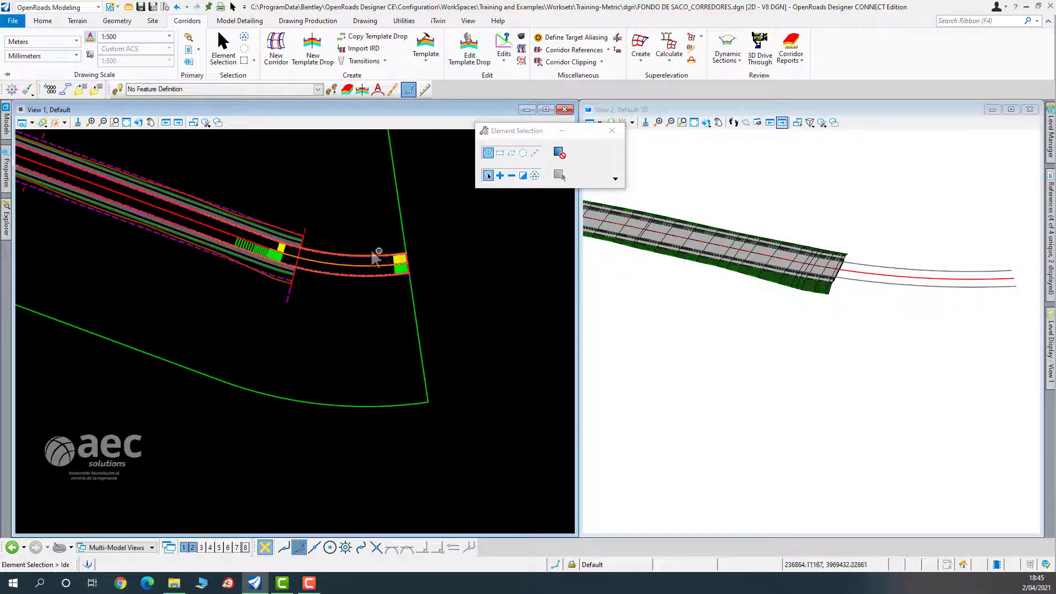
Review the road network in plan, checking the new corridor and the open gap at its main road junction.
{"action": "scroll", "coordinate": [352, 290], "scroll_direction": "down", "scroll_amount": 3}
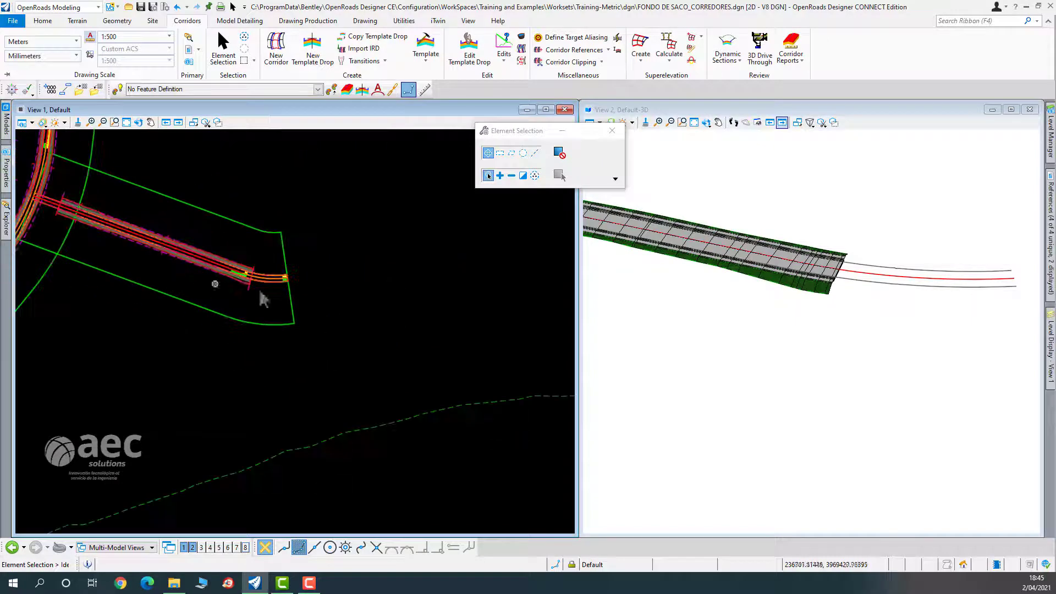
{"action": "middle_click_drag", "start_coordinate": [260, 293], "coordinate": [414, 330]}
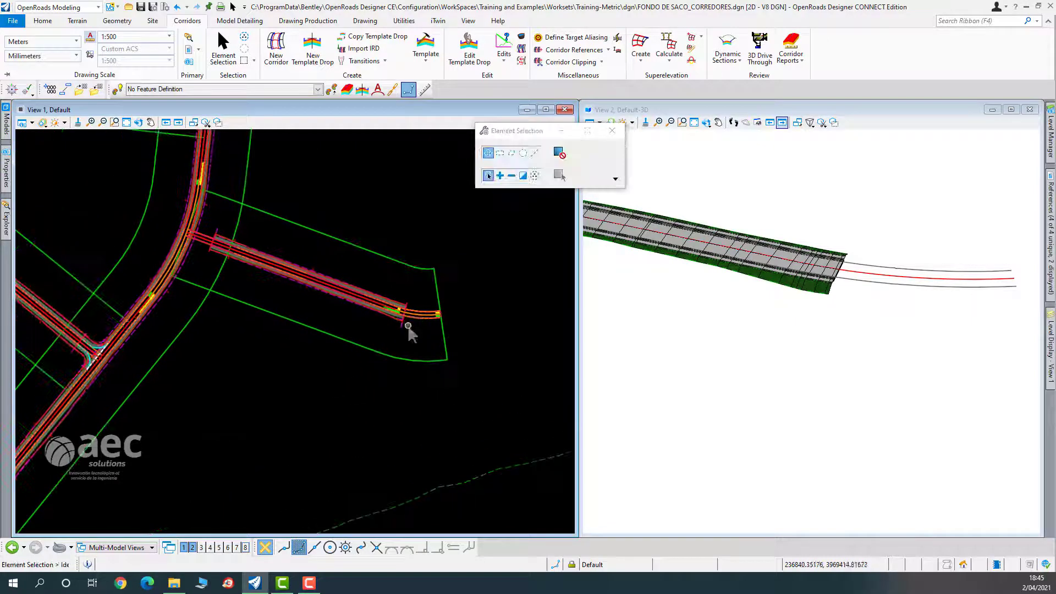
{"action": "left_click", "coordinate": [249, 24]}
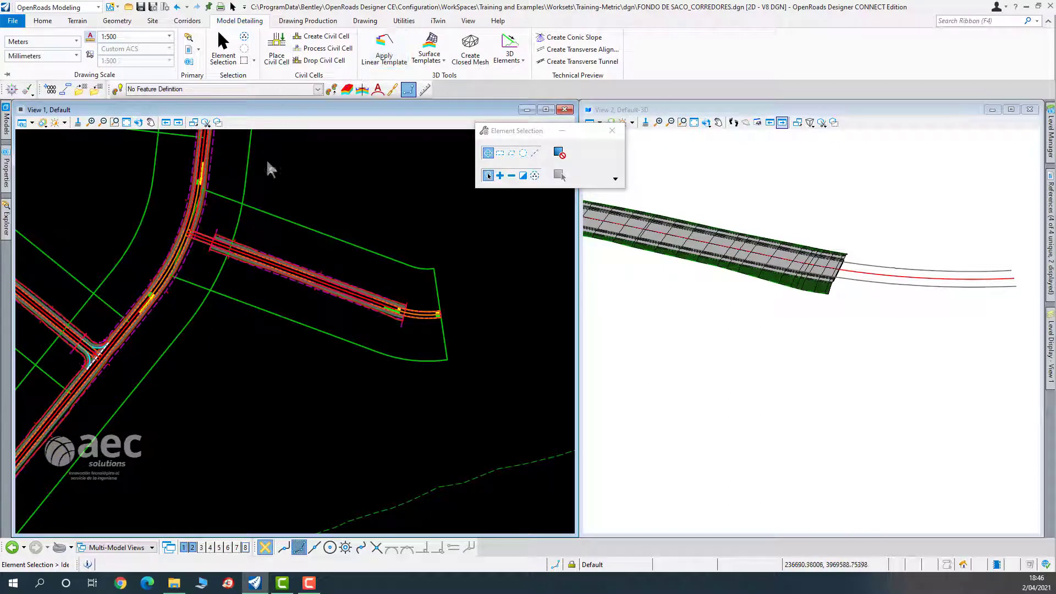
{"action": "scroll", "coordinate": [182, 273], "scroll_direction": "up", "scroll_amount": 3}
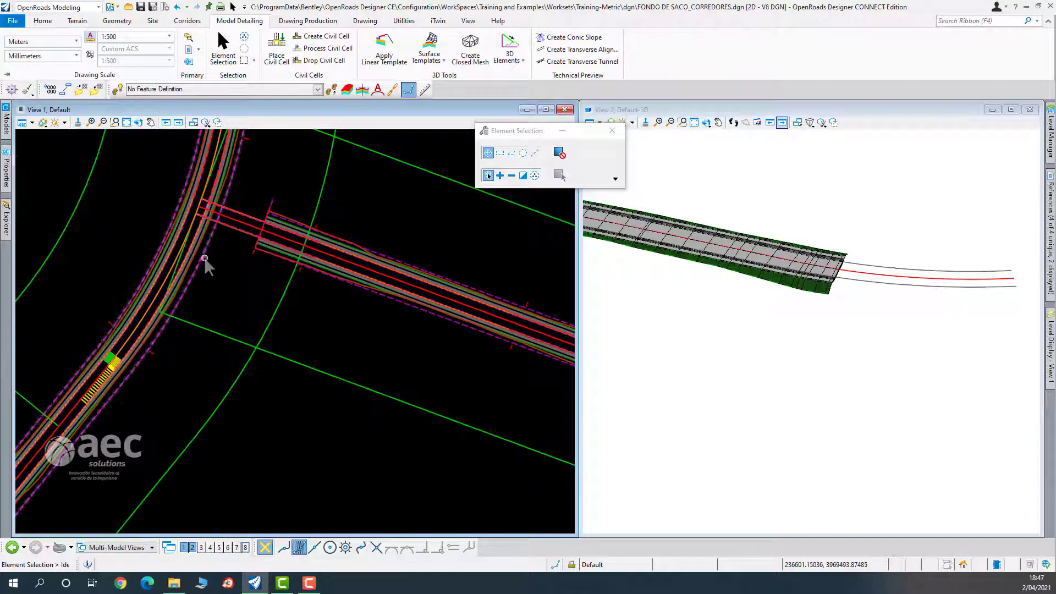
{"action": "scroll", "coordinate": [204, 258], "scroll_direction": "down", "scroll_amount": 5}
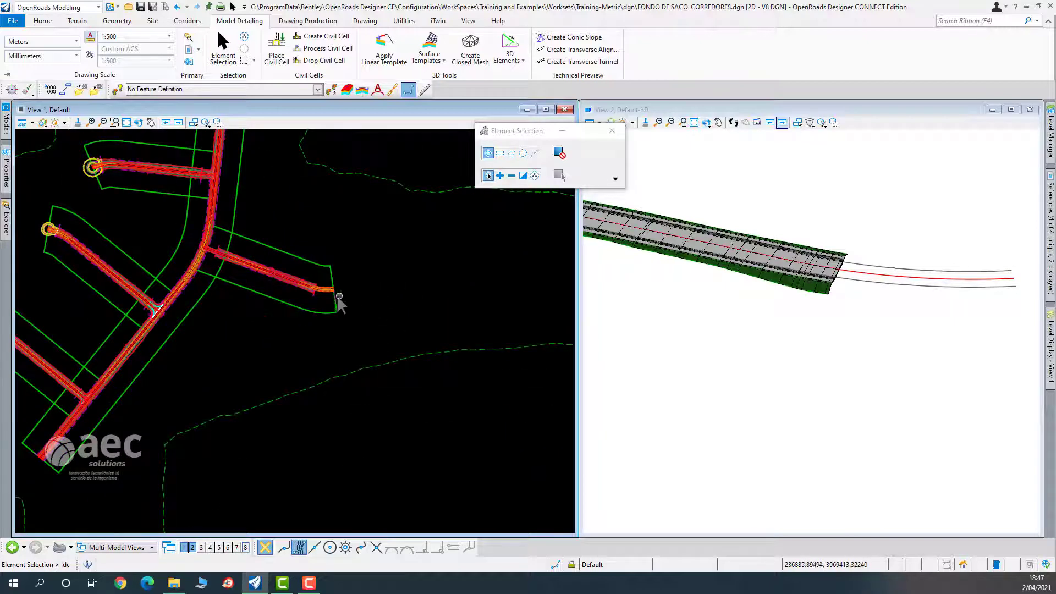
{"action": "scroll", "coordinate": [330, 291], "scroll_direction": "up", "scroll_amount": 3}
{"action": "scroll", "coordinate": [226, 230], "scroll_direction": "down", "scroll_amount": 3}
{"action": "scroll", "coordinate": [207, 225], "scroll_direction": "down", "scroll_amount": 1}
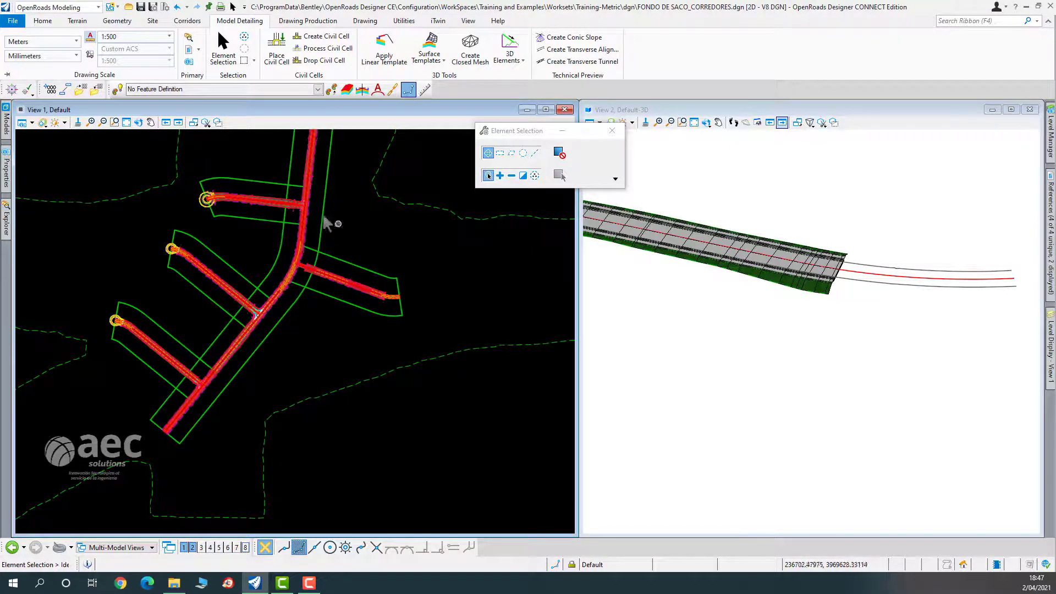
{"action": "scroll", "coordinate": [306, 270], "scroll_direction": "up", "scroll_amount": 5}
{"action": "scroll", "coordinate": [306, 268], "scroll_direction": "up", "scroll_amount": 3}
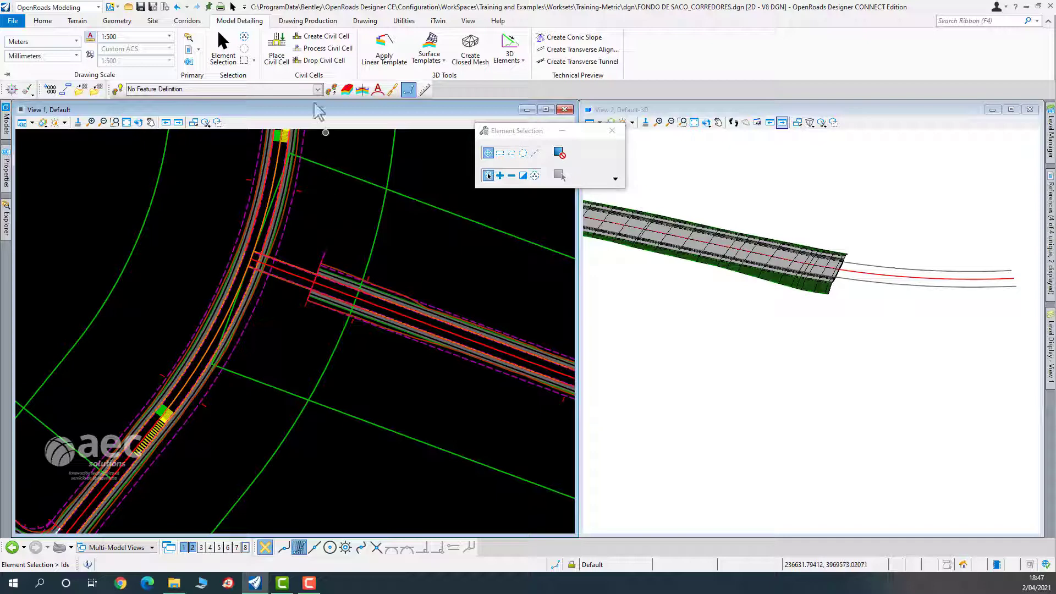
Start placing the Basic T (Urban) civil cell and turn off construction display in the plan view.
{"action": "left_click", "coordinate": [278, 52]}
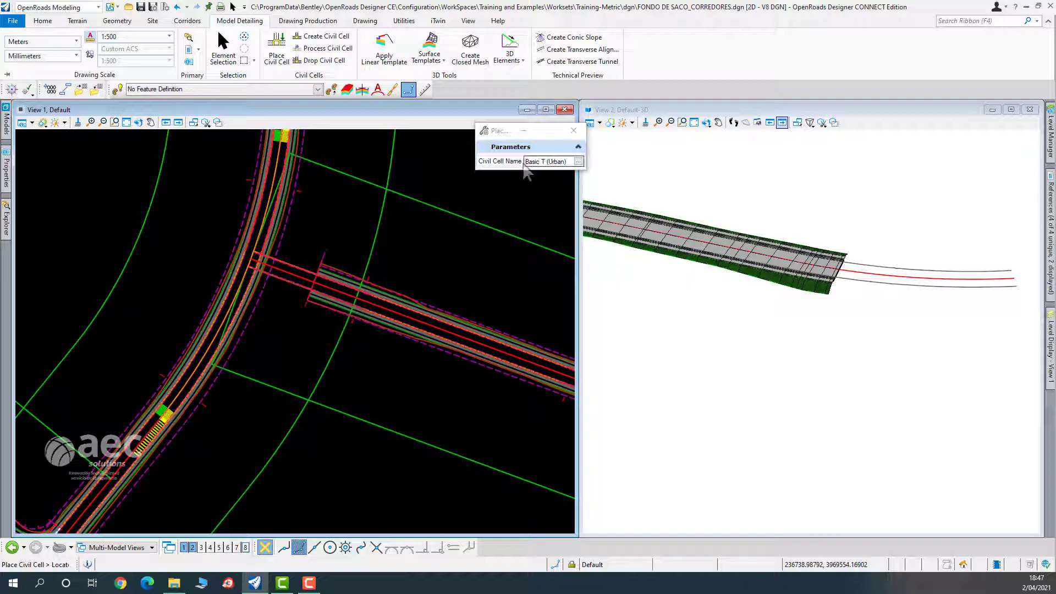
{"action": "scroll", "coordinate": [669, 223], "scroll_direction": "down", "scroll_amount": 5}
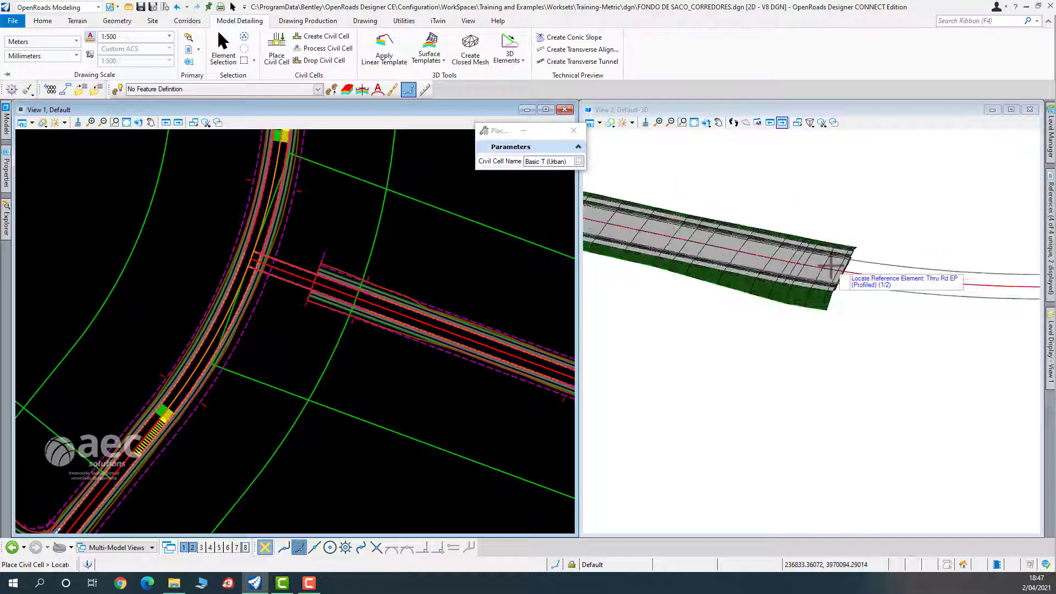
{"action": "scroll", "coordinate": [669, 223], "scroll_direction": "up", "scroll_amount": 4}
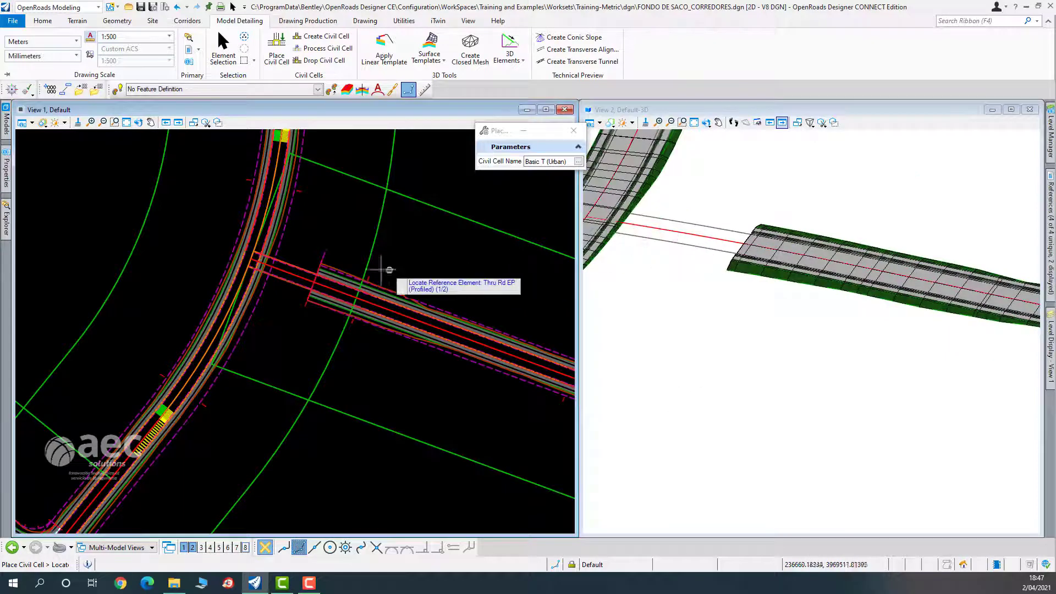
{"action": "scroll", "coordinate": [337, 220], "scroll_direction": "up", "scroll_amount": 3}
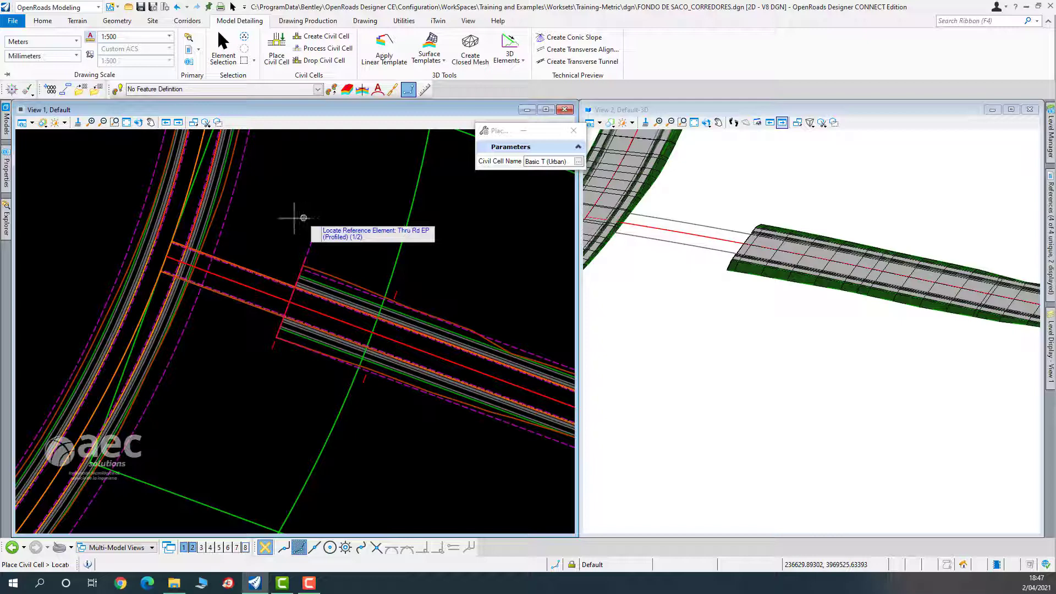
{"action": "left_click", "coordinate": [32, 123]}
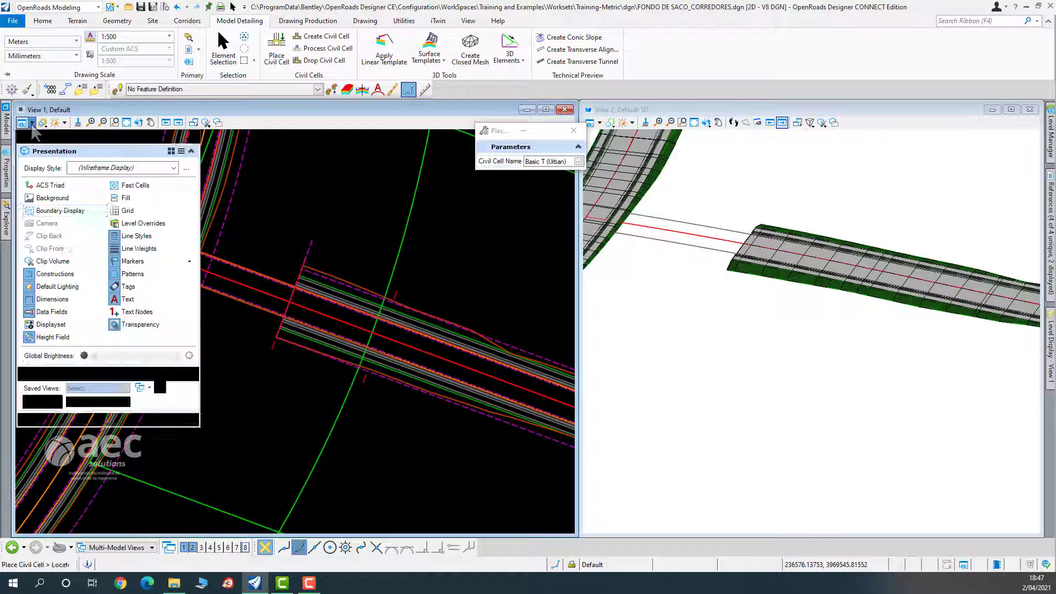
{"action": "left_click", "coordinate": [59, 278]}
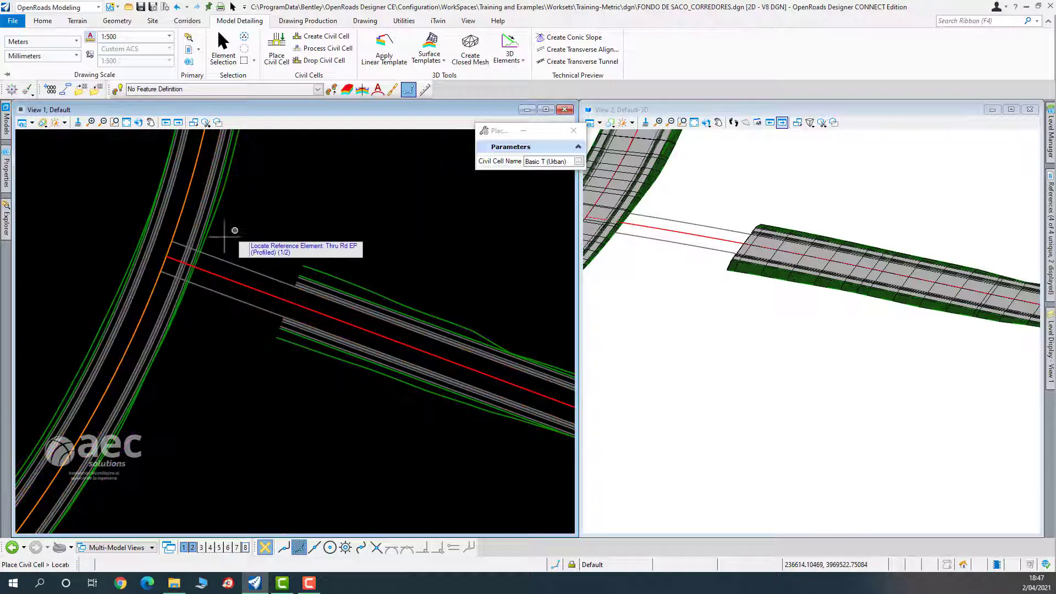
Reference the main road's EOP_R pavement edge and the side street's centerline for the civil cell, keeping the default alternatives.
{"action": "scroll", "coordinate": [212, 243], "scroll_direction": "up", "scroll_amount": 5}
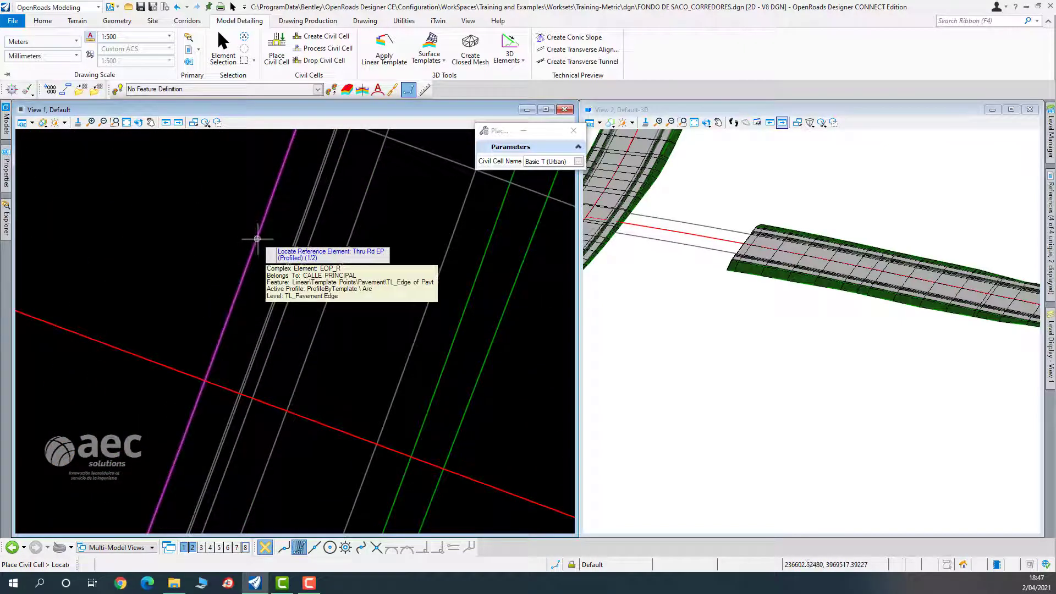
{"action": "scroll", "coordinate": [349, 254], "scroll_direction": "down", "scroll_amount": 5}
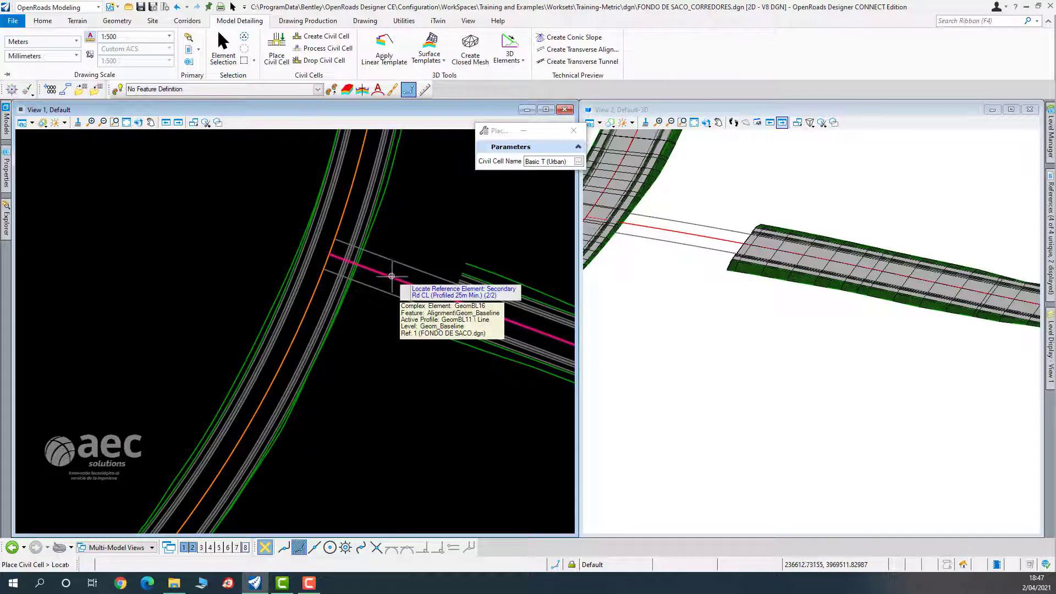
{"action": "left_click", "coordinate": [391, 276]}
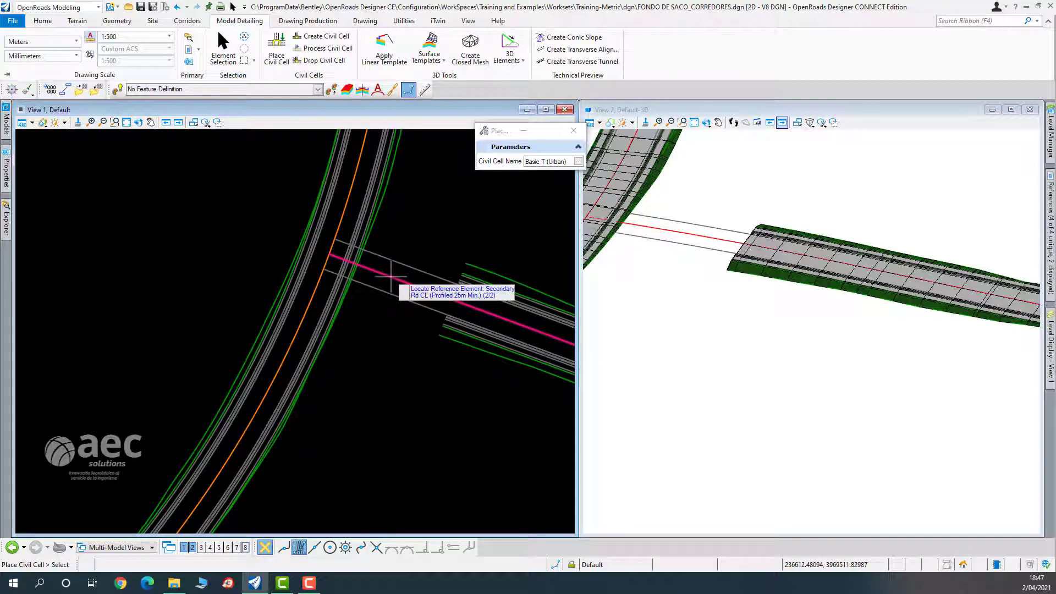
{"action": "left_click", "coordinate": [421, 414]}
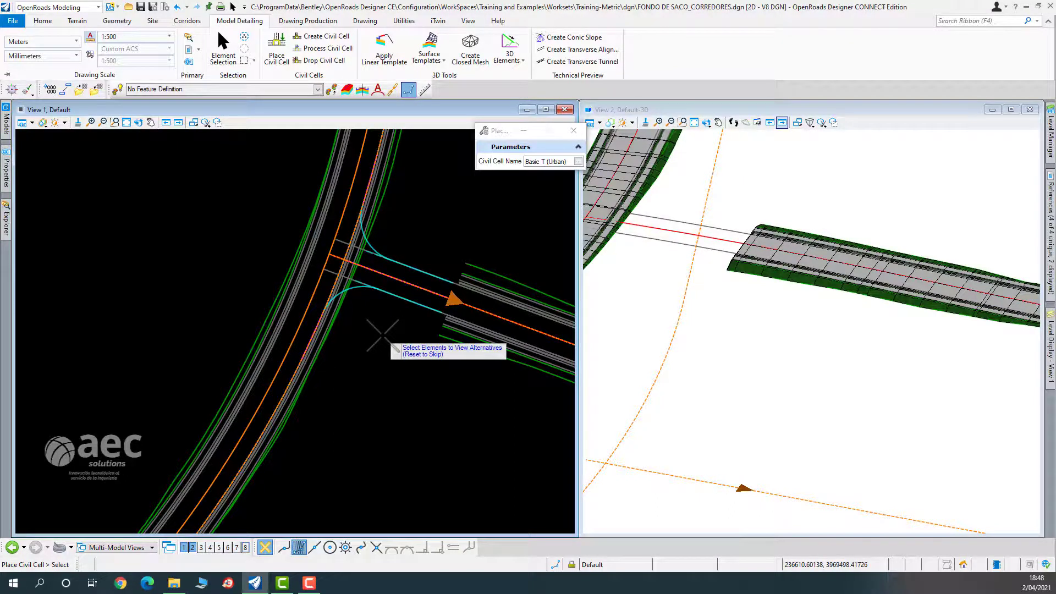
{"action": "right_click", "coordinate": [383, 334]}
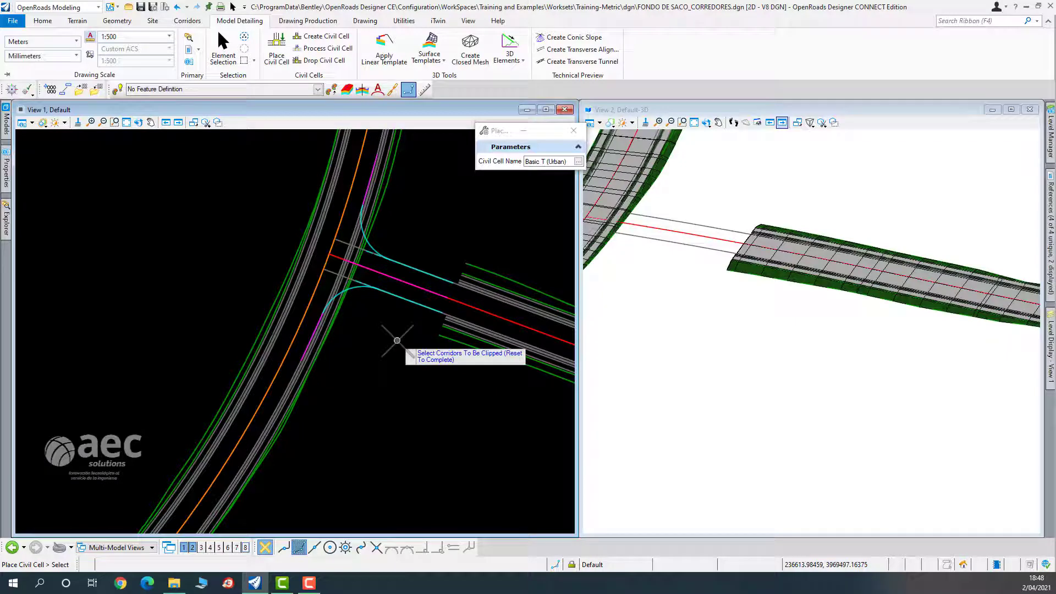
Turn construction display back on in plan and select the main road corridor as the one to clip.
{"action": "middle_click_drag", "start_coordinate": [716, 234], "coordinate": [850, 268]}
{"action": "scroll", "coordinate": [756, 291], "scroll_direction": "up", "scroll_amount": 2}
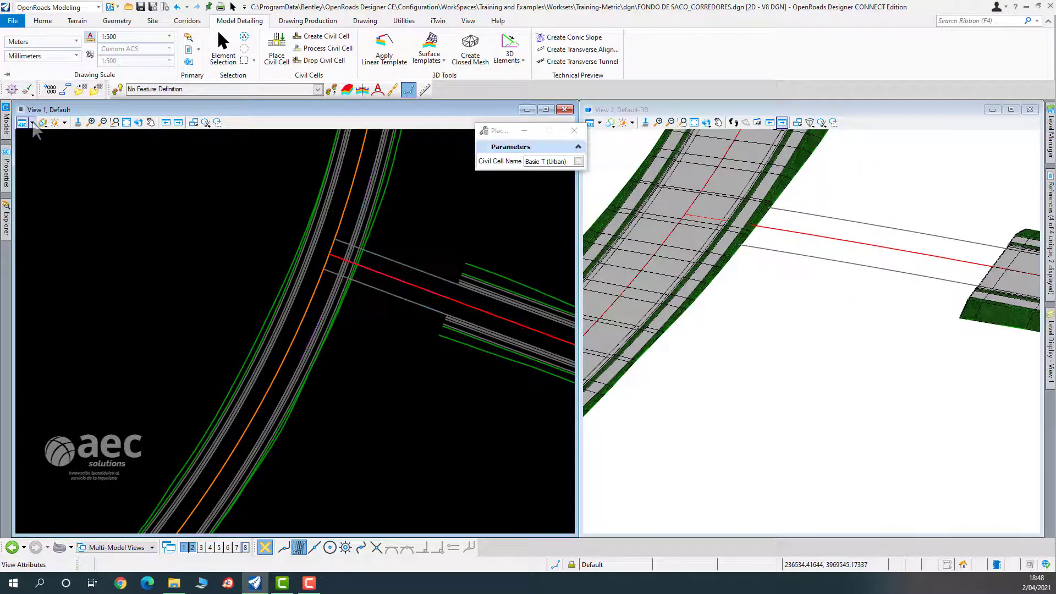
{"action": "left_click", "coordinate": [33, 124]}
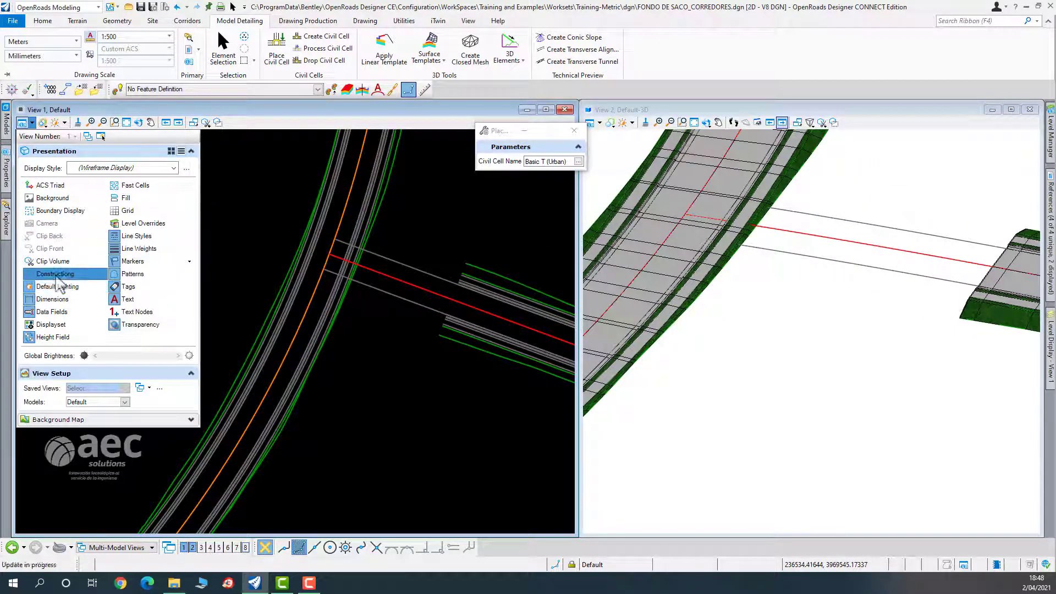
{"action": "left_click", "coordinate": [326, 344]}
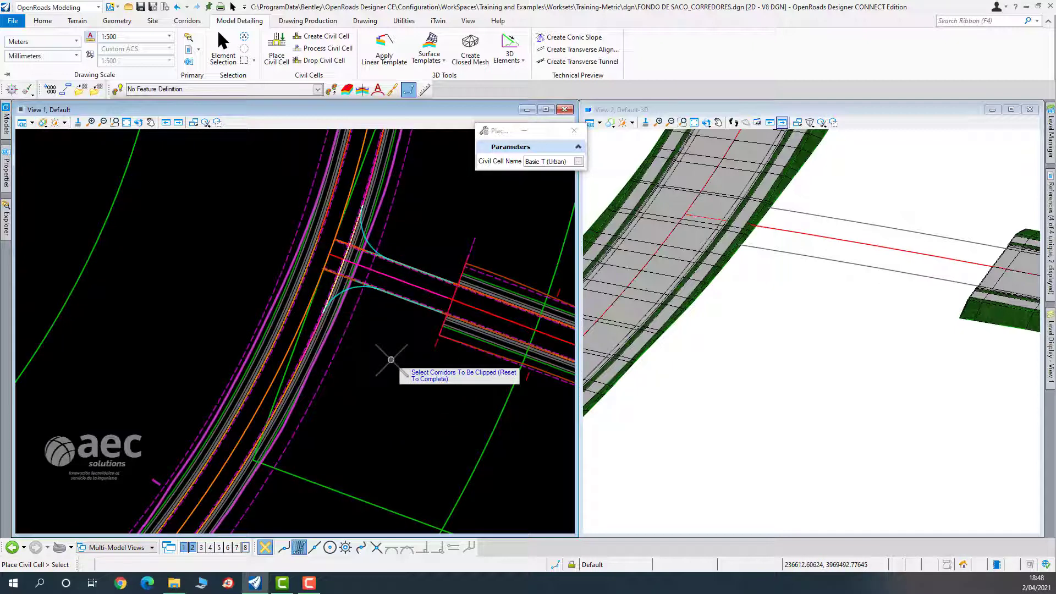
Complete the corridor clipping selection and accept the civil cell placement at the side street junction.
{"action": "right_click", "coordinate": [390, 361]}
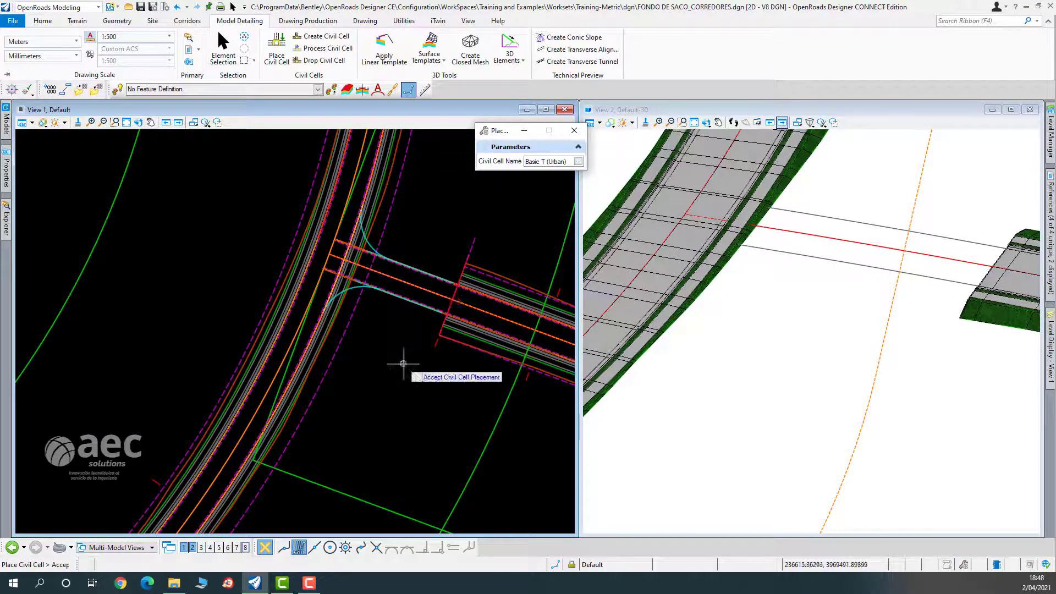
{"action": "left_click", "coordinate": [403, 364]}
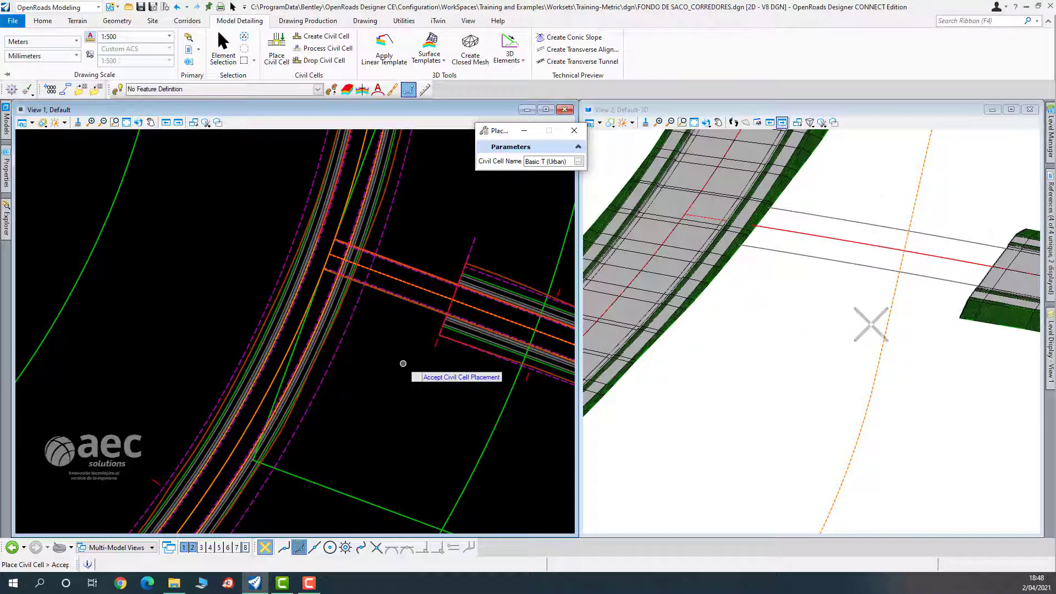
{"action": "left_click", "coordinate": [825, 346]}
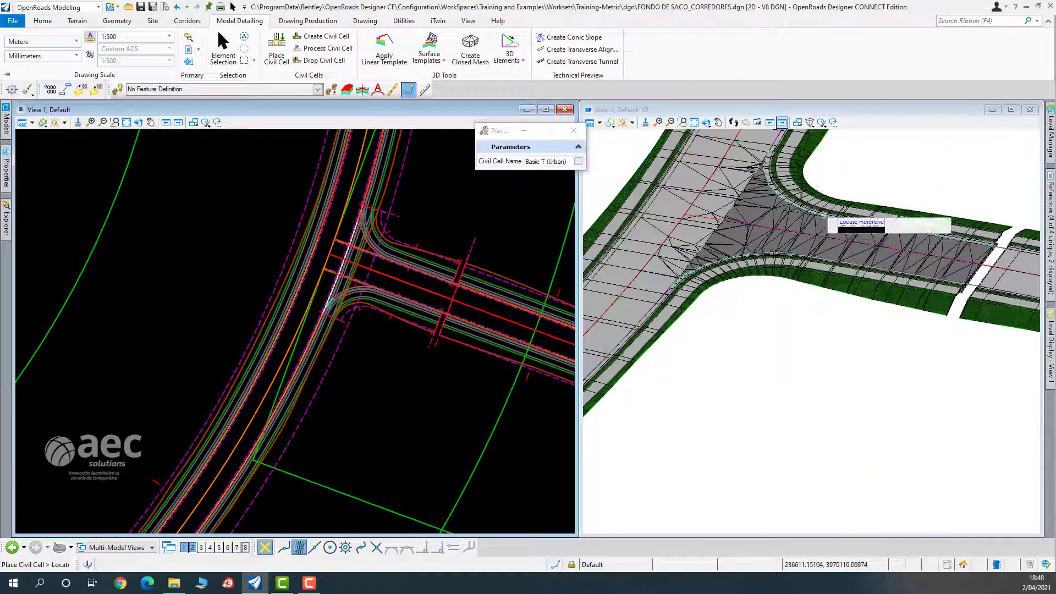
End the civil cell placement and extend the side street corridor's start back to the end of the Basic T (Urban) cell.
{"action": "scroll", "coordinate": [729, 242], "scroll_direction": "up", "scroll_amount": 3}
{"action": "scroll", "coordinate": [729, 243], "scroll_direction": "down", "scroll_amount": 4}
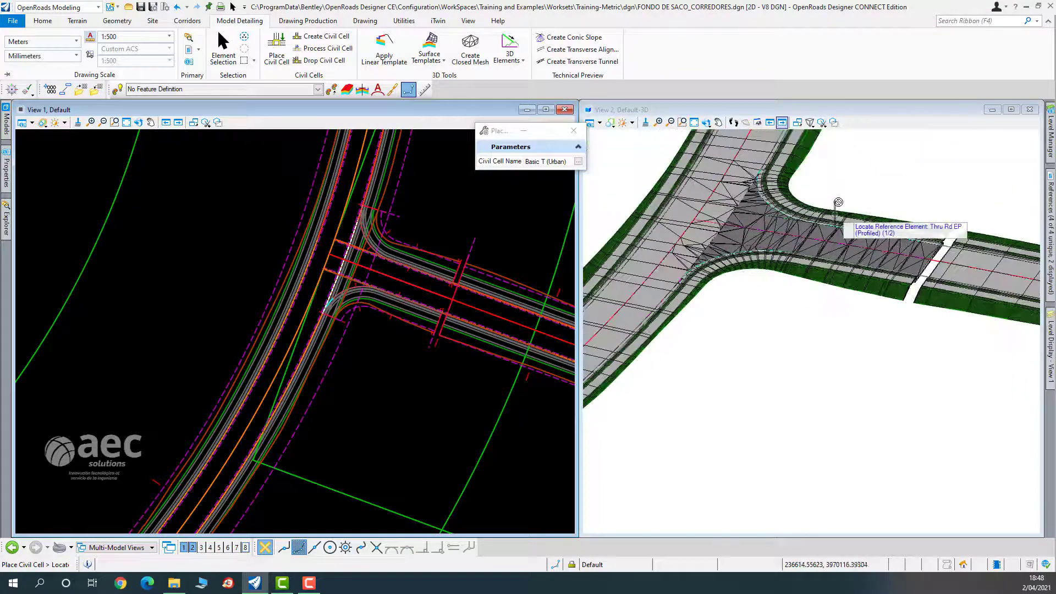
{"action": "left_click", "coordinate": [243, 55]}
{"action": "scroll", "coordinate": [467, 254], "scroll_direction": "up", "scroll_amount": 3}
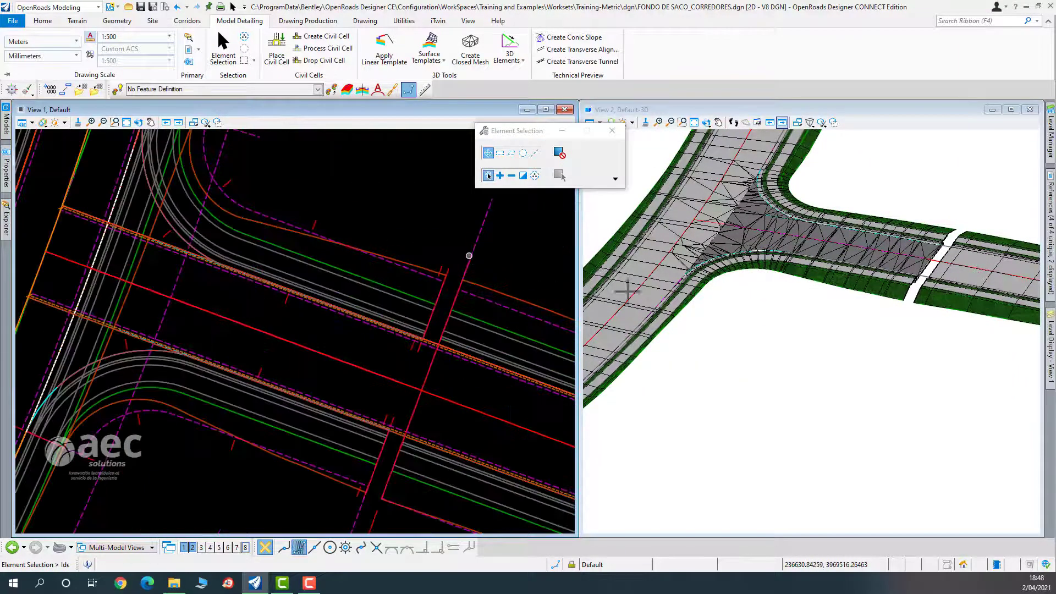
{"action": "scroll", "coordinate": [897, 246], "scroll_direction": "up", "scroll_amount": 3}
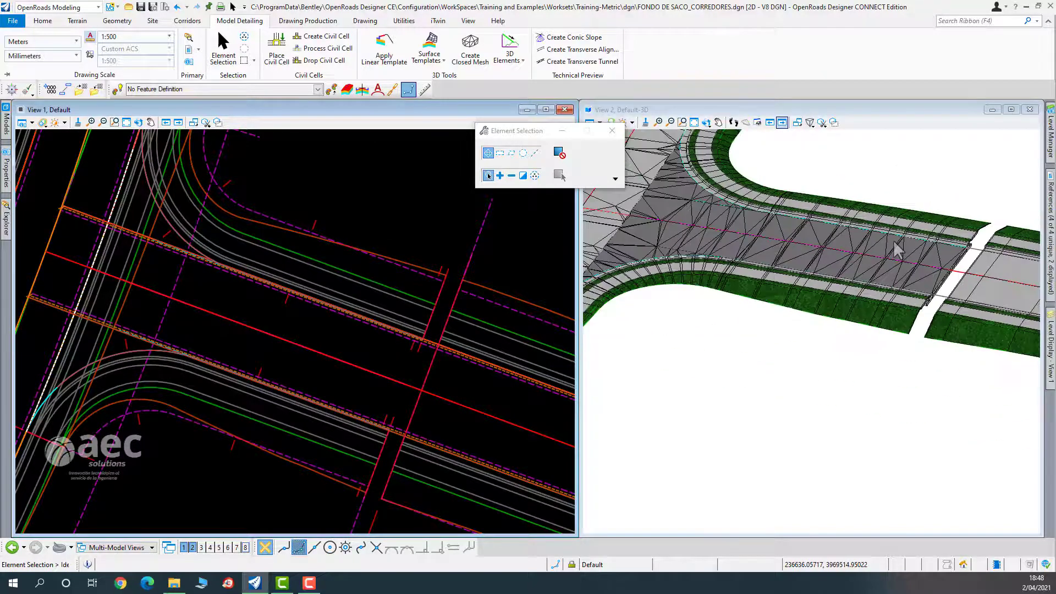
{"action": "scroll", "coordinate": [896, 248], "scroll_direction": "down", "scroll_amount": 1}
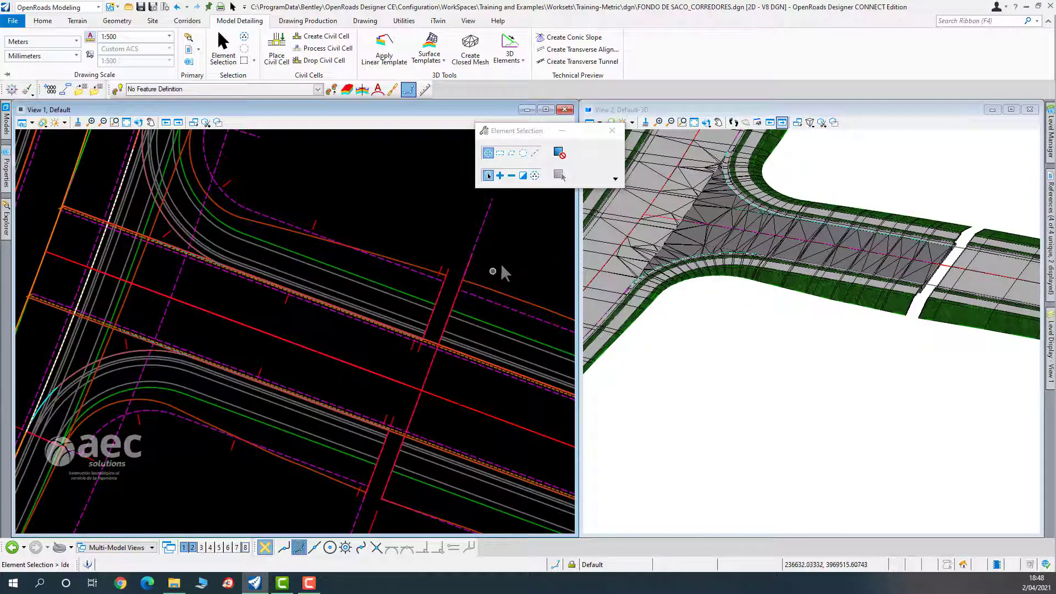
{"action": "middle_click_drag", "start_coordinate": [502, 264], "coordinate": [440, 298]}
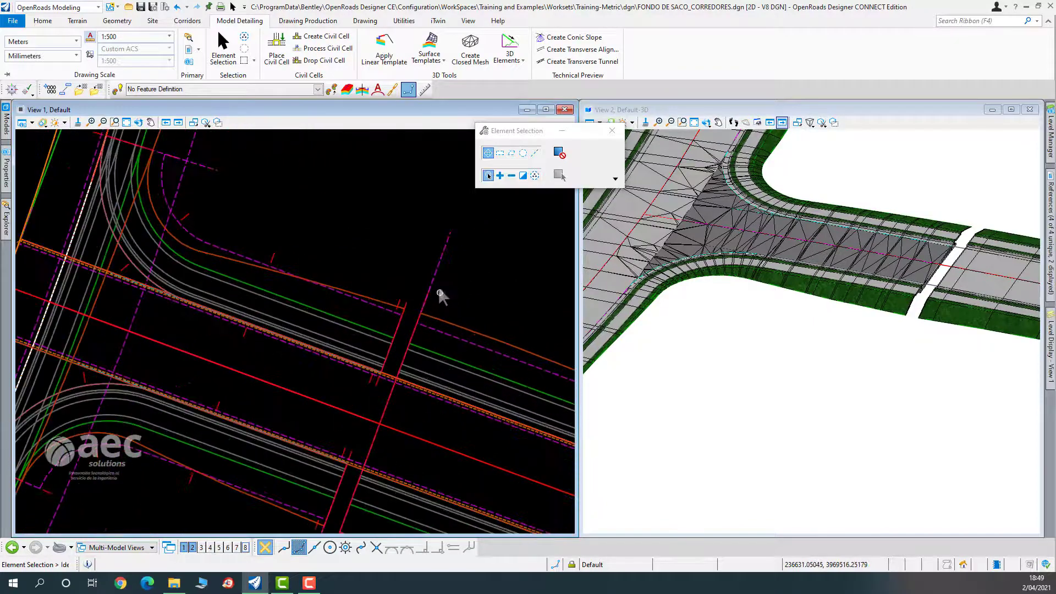
{"action": "left_click", "coordinate": [449, 246]}
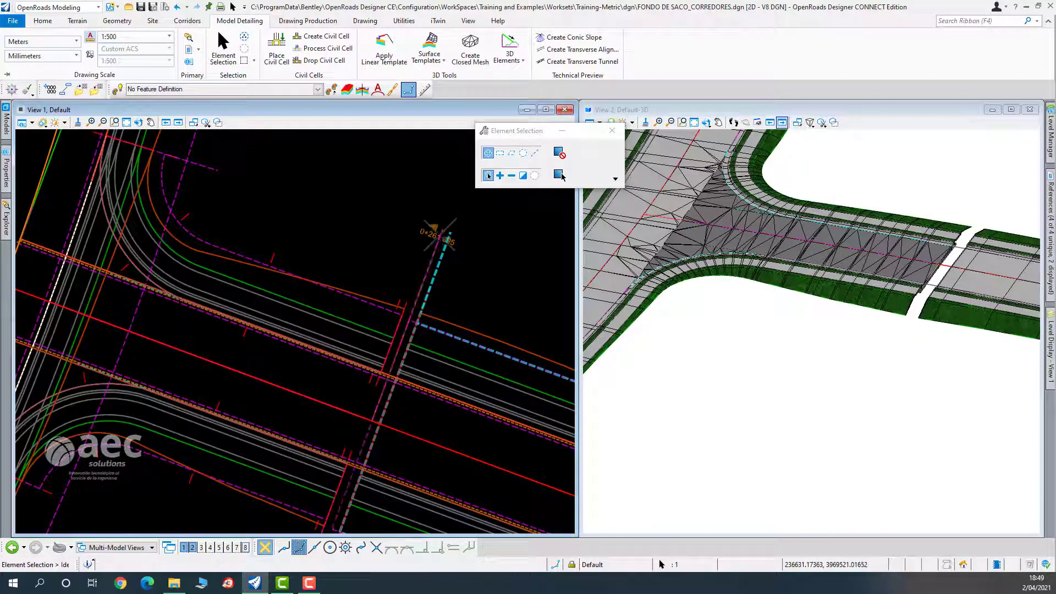
{"action": "scroll", "coordinate": [408, 298], "scroll_direction": "up", "scroll_amount": 3}
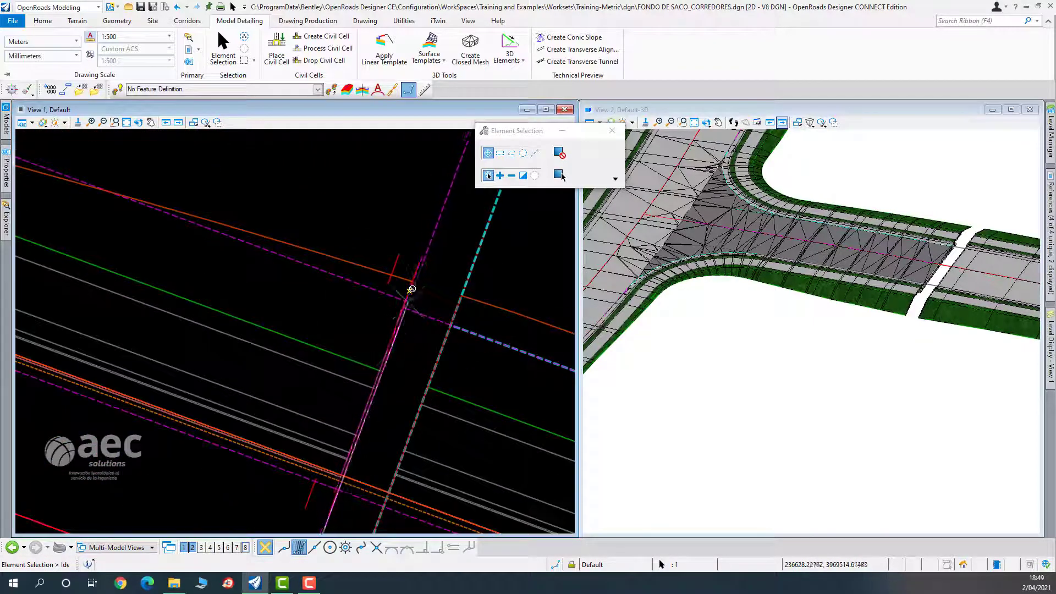
{"action": "mouse_move", "coordinate": [379, 371]}
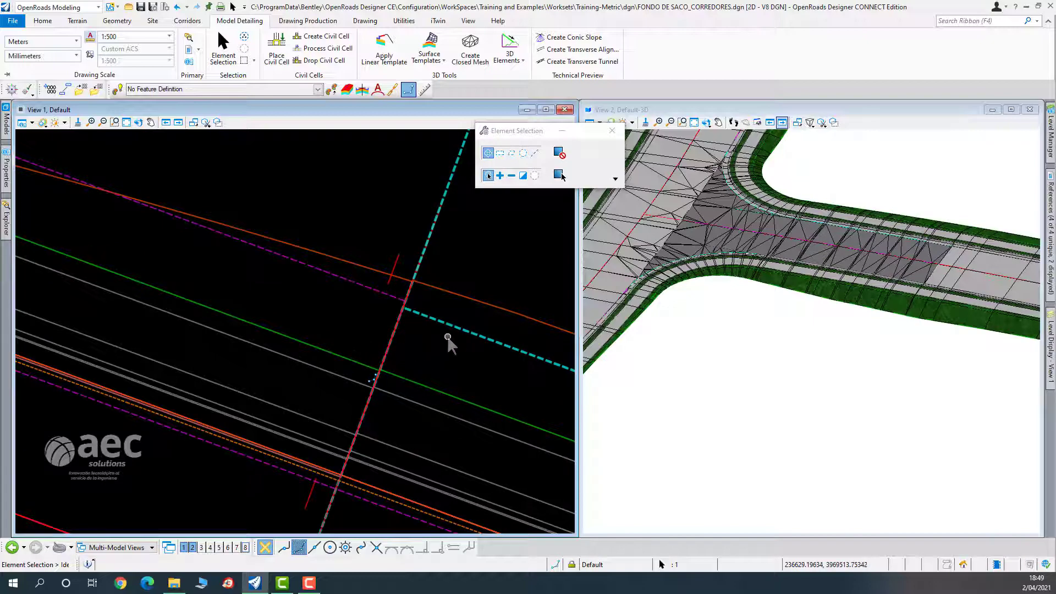
Examine in 3D how the civil cell's pavement edges and curbs meet the extended side street corridor, and clear the corridor selection.
{"action": "scroll", "coordinate": [920, 232], "scroll_direction": "up", "scroll_amount": 5}
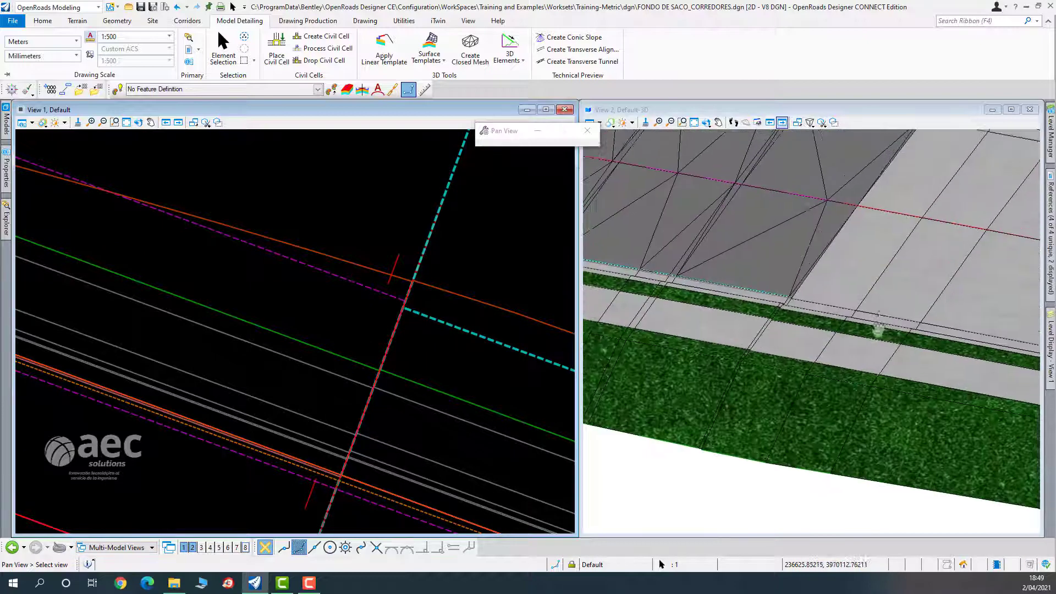
{"action": "middle_click_drag", "start_coordinate": [879, 324], "coordinate": [889, 323]}
{"action": "scroll", "coordinate": [892, 246], "scroll_direction": "up", "scroll_amount": 3}
{"action": "scroll", "coordinate": [799, 217], "scroll_direction": "down", "scroll_amount": 1}
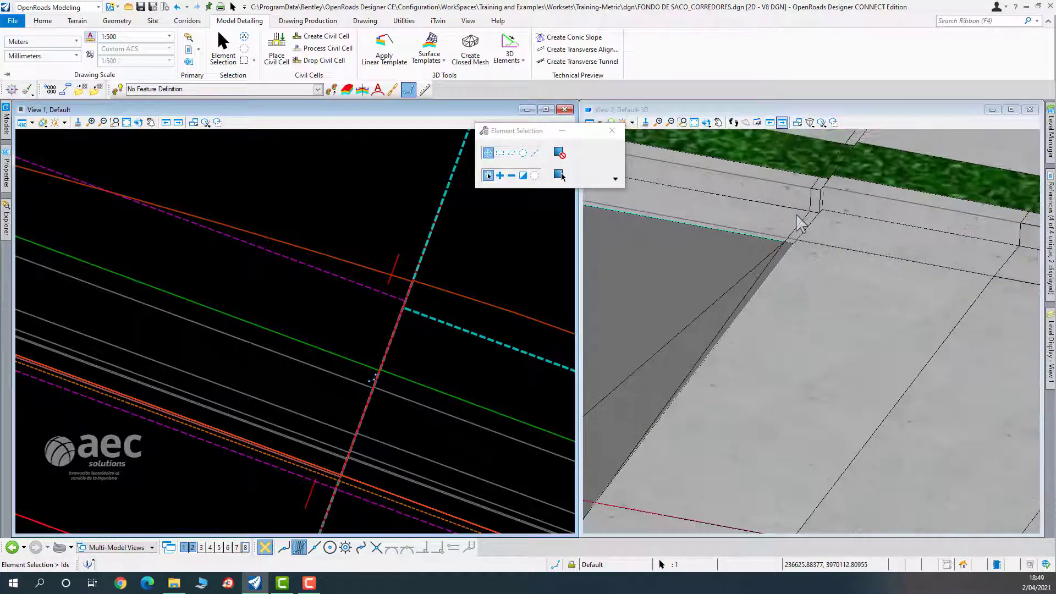
{"action": "scroll", "coordinate": [799, 223], "scroll_direction": "down", "scroll_amount": 1}
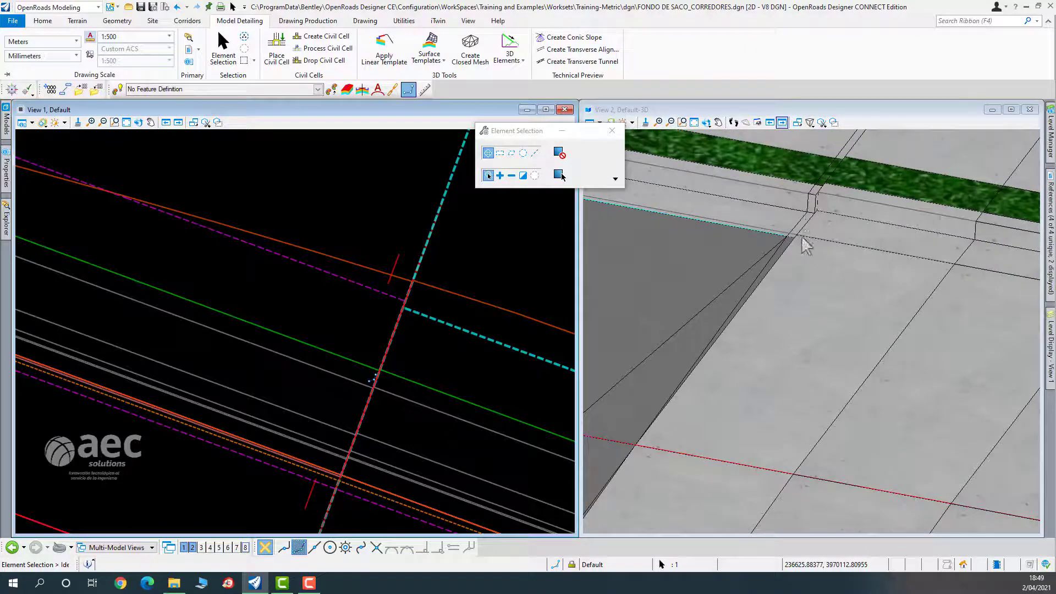
{"action": "scroll", "coordinate": [801, 236], "scroll_direction": "down", "scroll_amount": 2}
{"action": "left_click", "coordinate": [377, 216]}
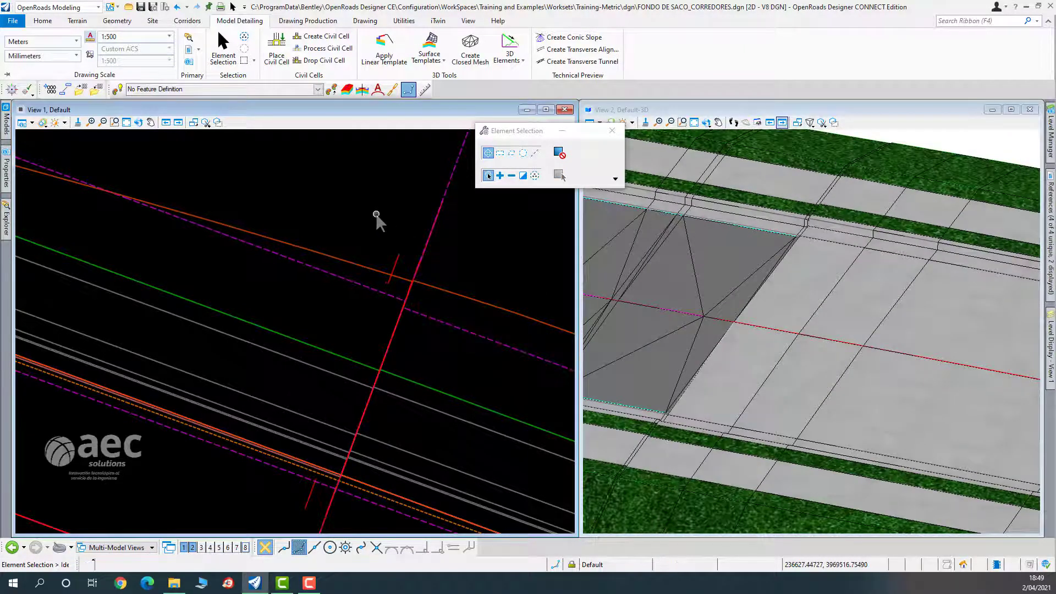
Set the offset of the civil cell's northern side street pavement edge (RdEoP3) to -3.65 m from the centerline.
{"action": "scroll", "coordinate": [376, 214], "scroll_direction": "down", "scroll_amount": 3}
{"action": "scroll", "coordinate": [279, 239], "scroll_direction": "up", "scroll_amount": 3}
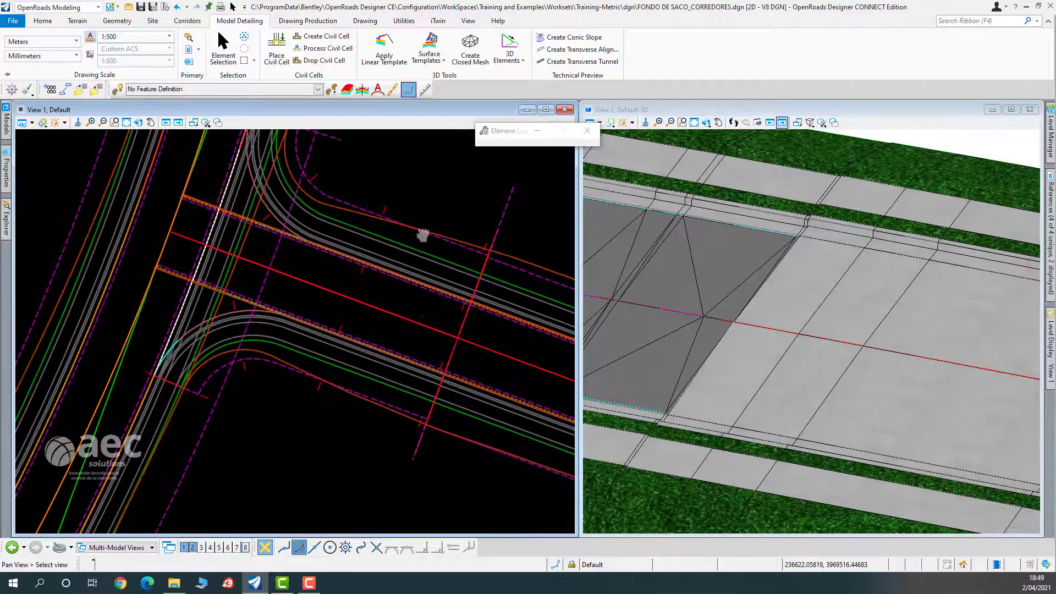
{"action": "scroll", "coordinate": [280, 239], "scroll_direction": "up", "scroll_amount": 3}
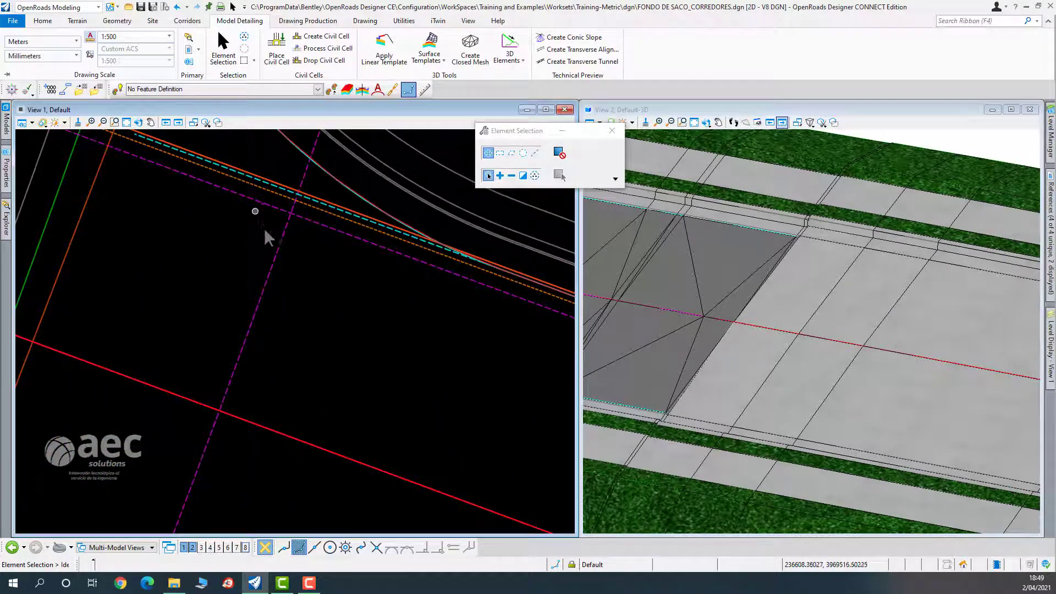
{"action": "middle_click_drag", "start_coordinate": [273, 252], "coordinate": [321, 337]}
{"action": "scroll", "coordinate": [260, 279], "scroll_direction": "up", "scroll_amount": 2}
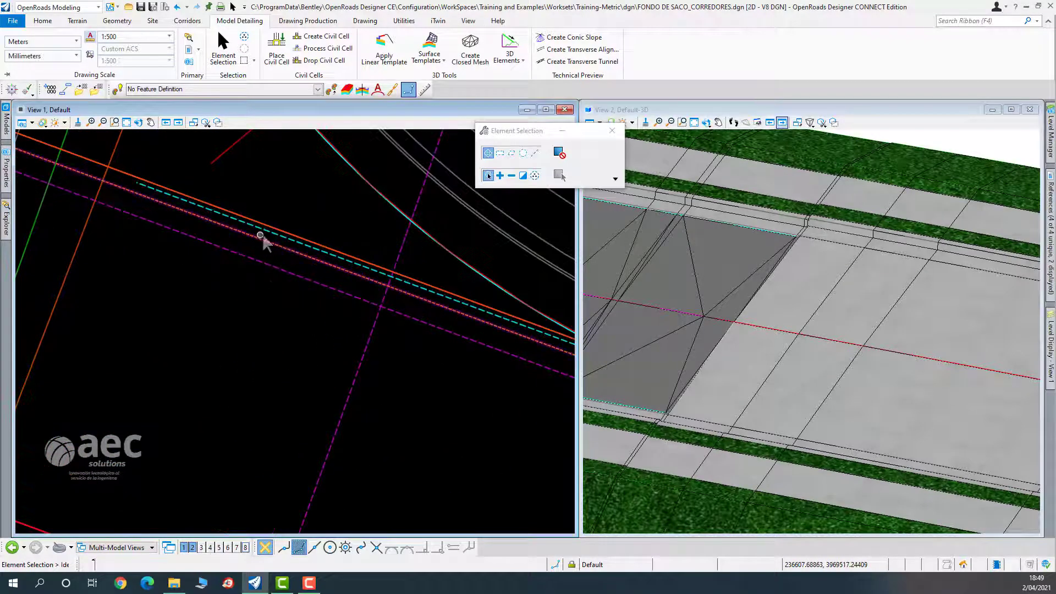
{"action": "mouse_move", "coordinate": [279, 237]}
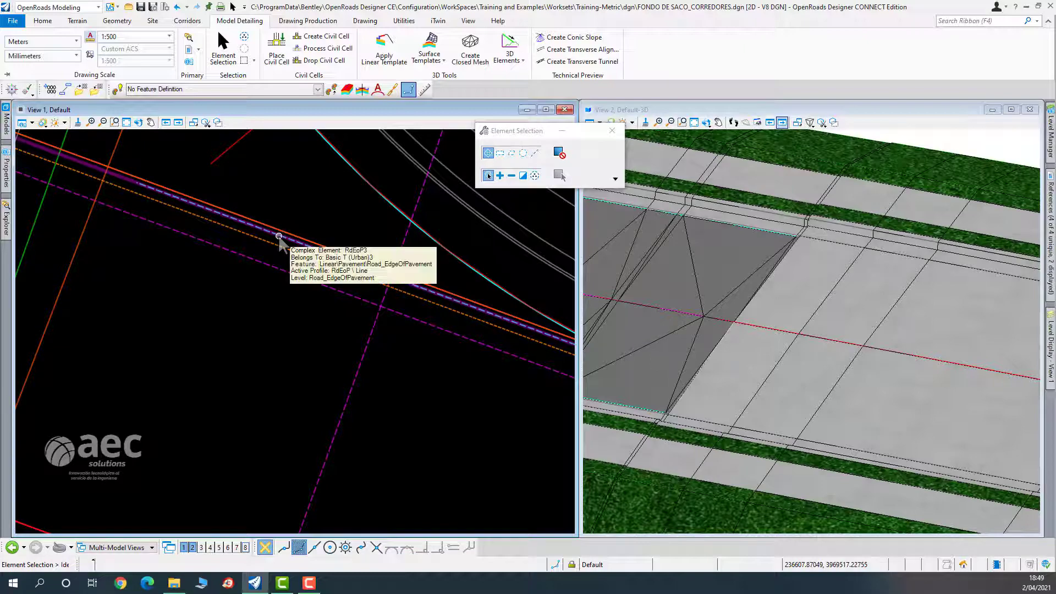
{"action": "scroll", "coordinate": [476, 407], "scroll_direction": "down", "scroll_amount": 3}
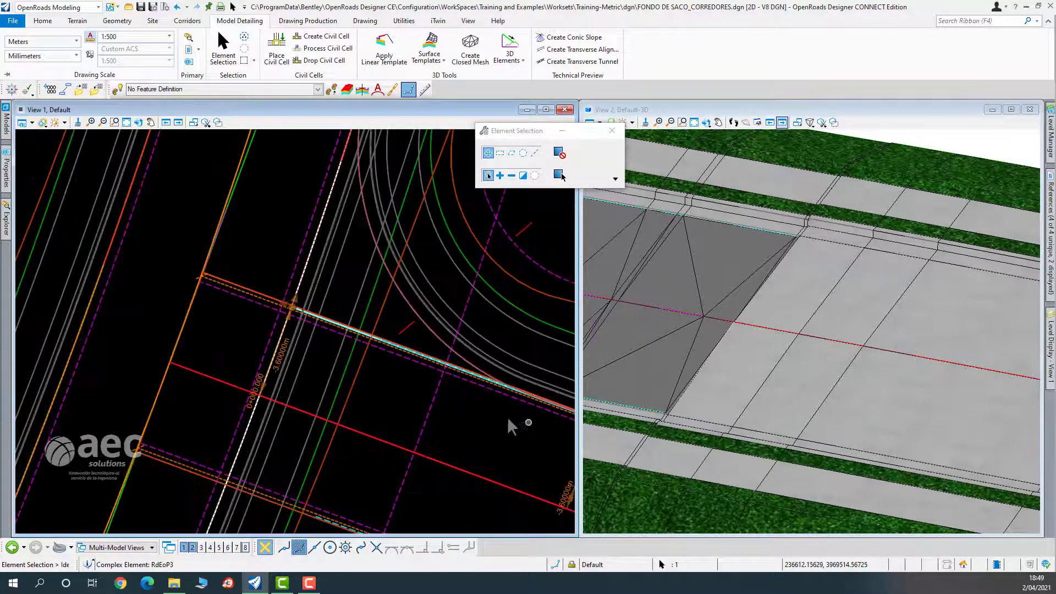
{"action": "middle_click_drag", "start_coordinate": [507, 417], "coordinate": [195, 312]}
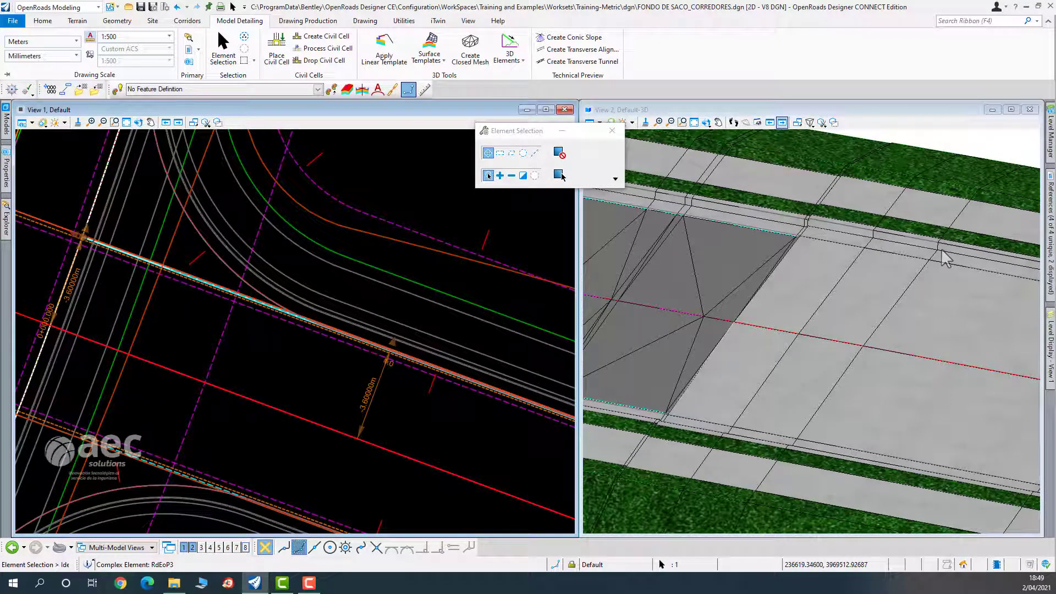
{"action": "scroll", "coordinate": [394, 413], "scroll_direction": "up", "scroll_amount": 3}
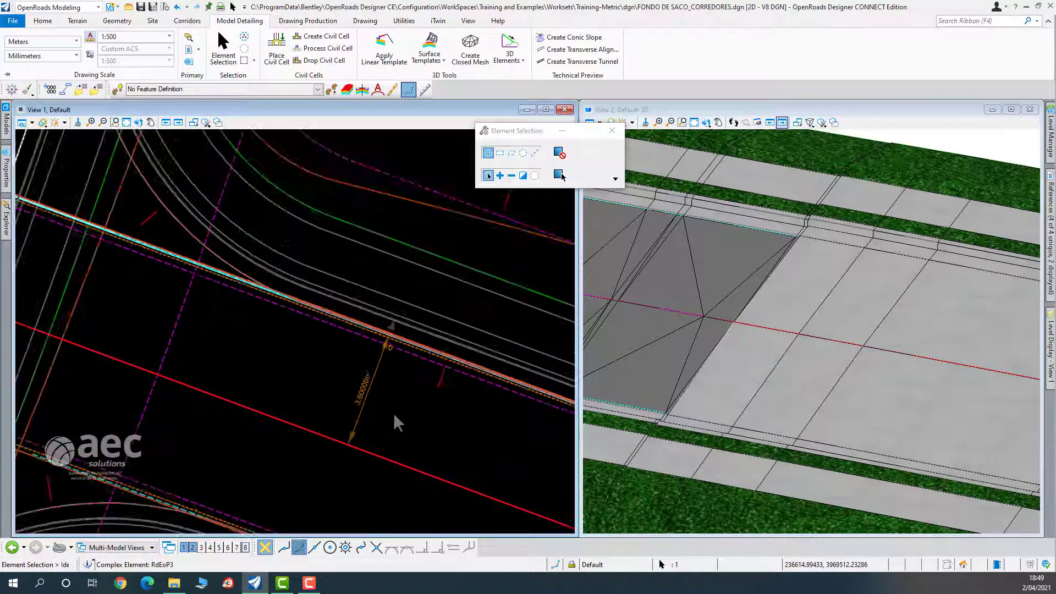
{"action": "left_click", "coordinate": [350, 377]}
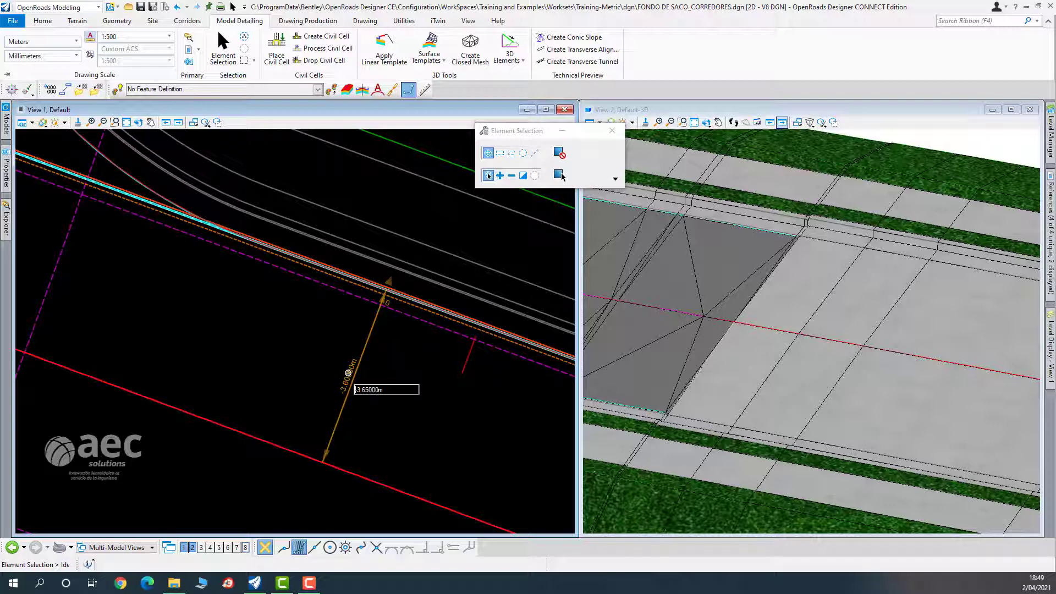
{"action": "key", "text": "Return"}
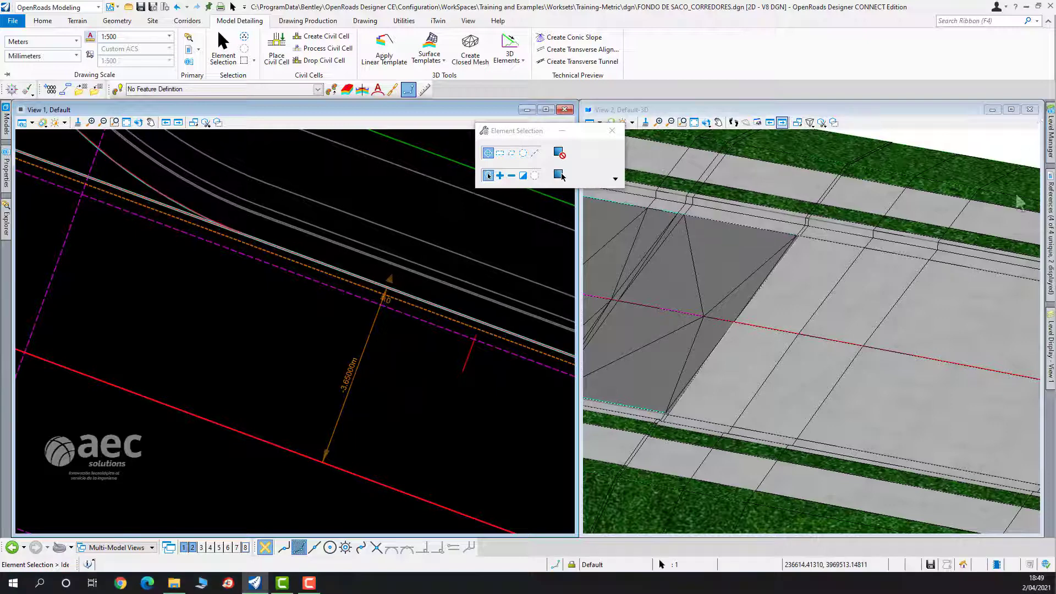
Set the offset of the civil cell's southern side street pavement edge (RdEoP2) to 3.65 m from the centerline.
{"action": "scroll", "coordinate": [404, 352], "scroll_direction": "down", "scroll_amount": 4}
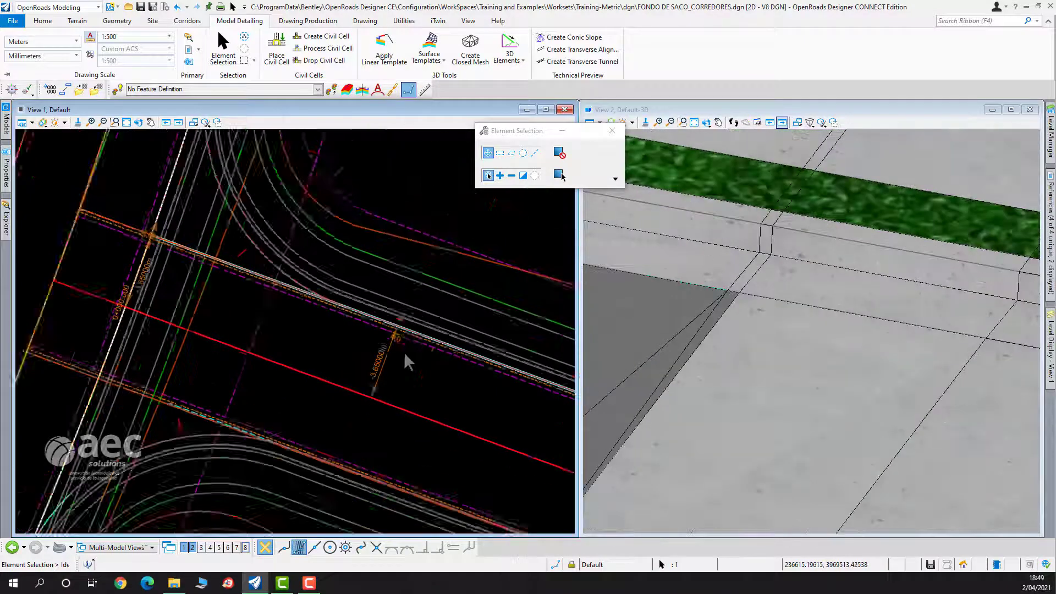
{"action": "scroll", "coordinate": [264, 399], "scroll_direction": "up", "scroll_amount": 6}
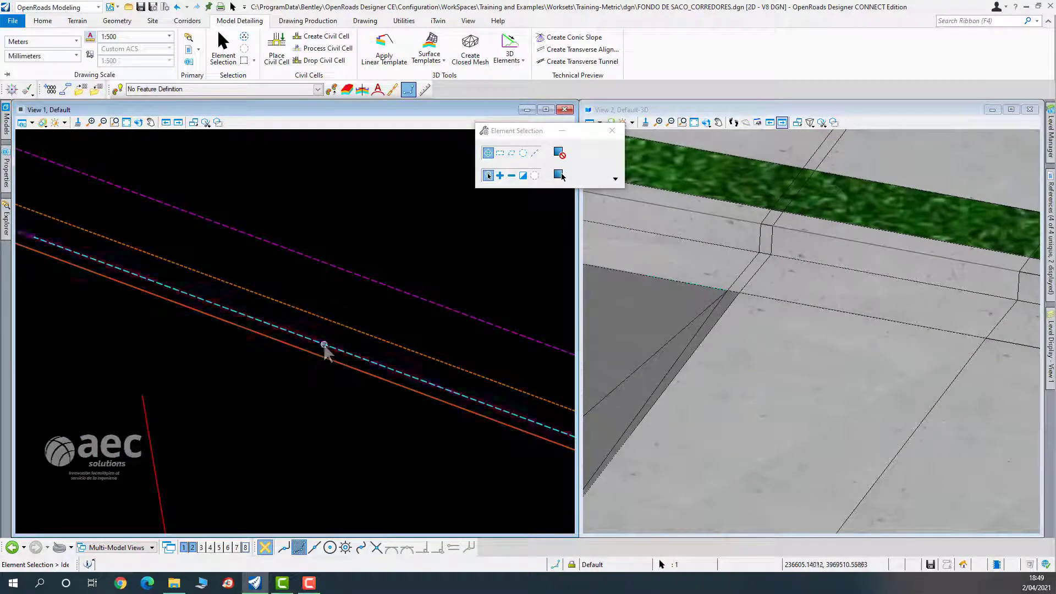
{"action": "scroll", "coordinate": [335, 367], "scroll_direction": "down", "scroll_amount": 4}
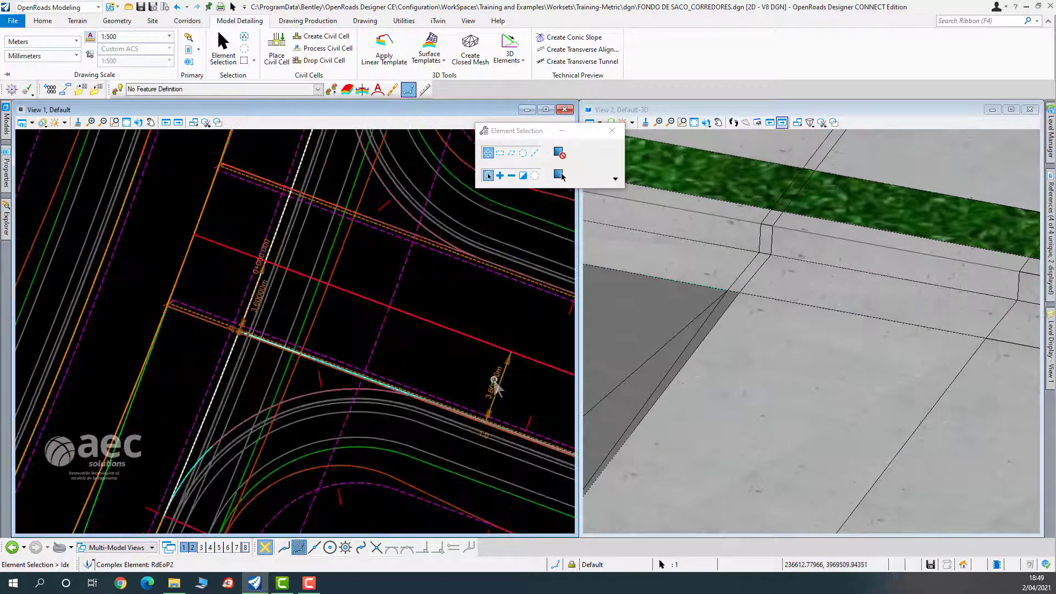
{"action": "left_click", "coordinate": [494, 381]}
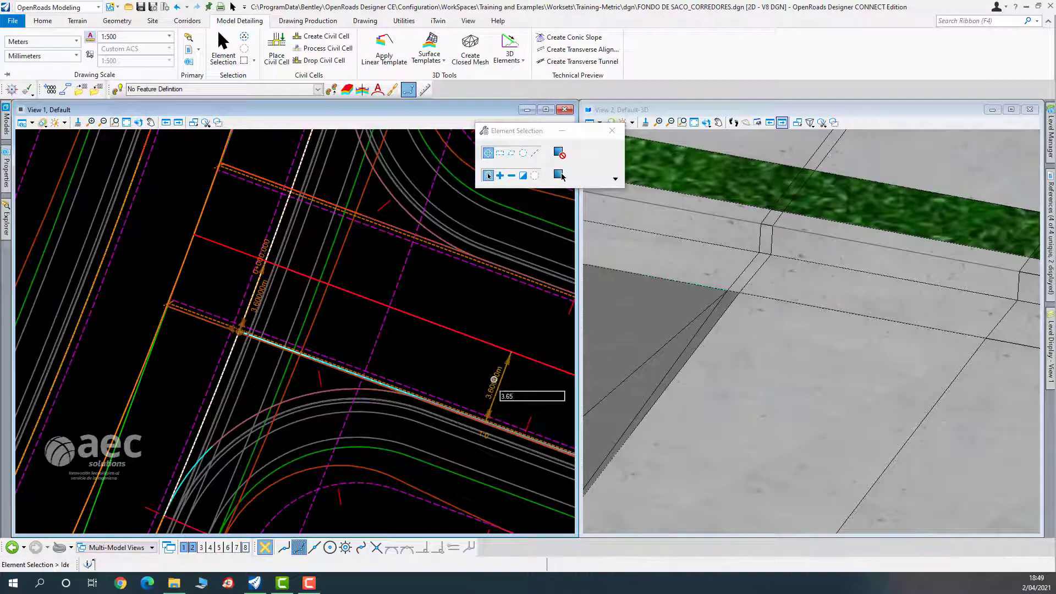
{"action": "key", "text": "Return"}
Inspect in 3D how the curb, sidewalk and grass slope line up at the joint between the civil cell and the side street corridor.
{"action": "scroll", "coordinate": [755, 339], "scroll_direction": "down", "scroll_amount": 6}
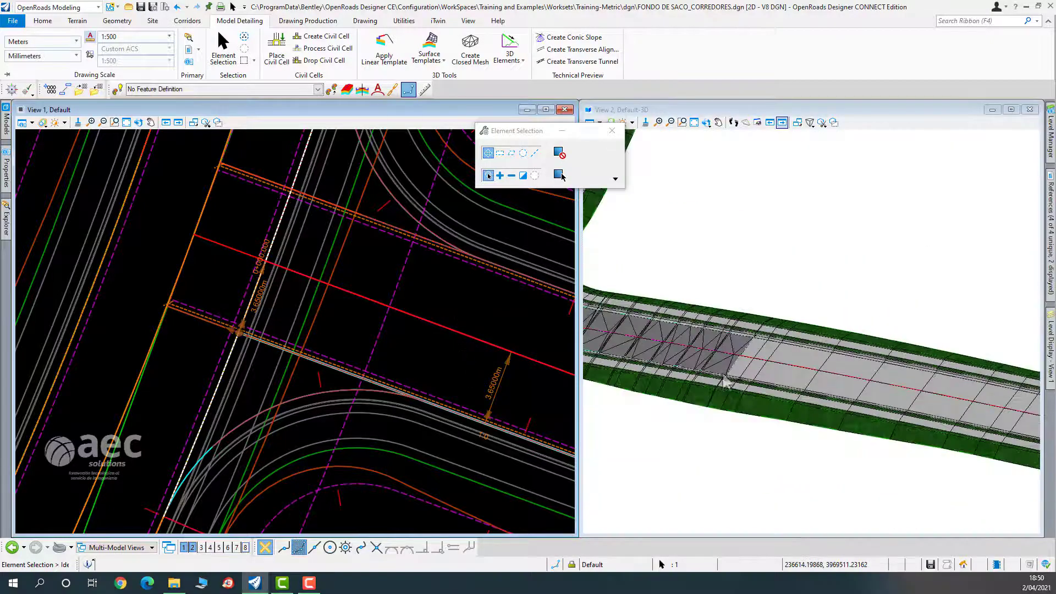
{"action": "scroll", "coordinate": [724, 381], "scroll_direction": "up", "scroll_amount": 6}
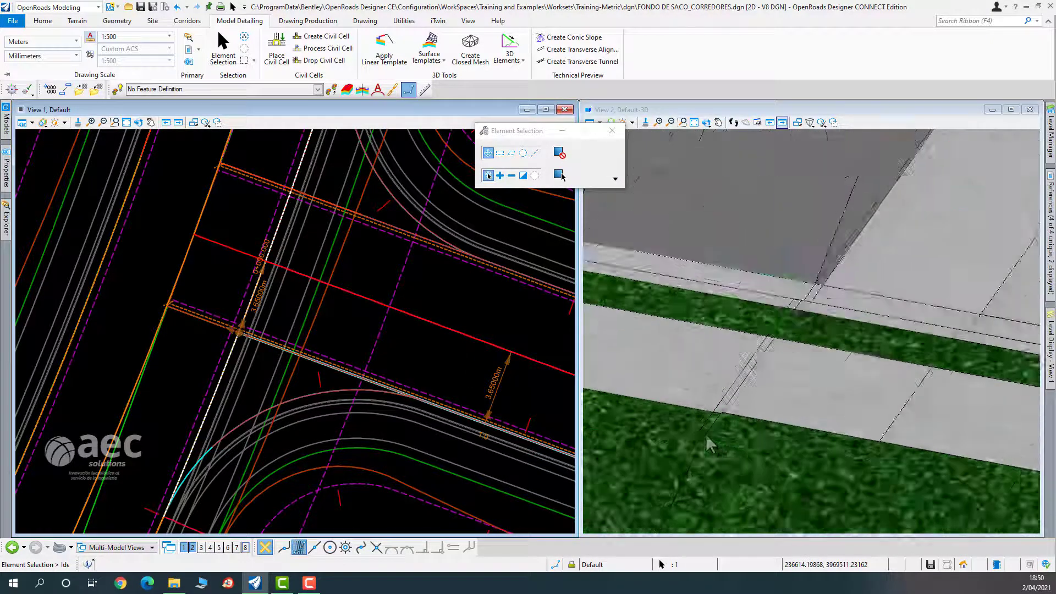
{"action": "scroll", "coordinate": [716, 434], "scroll_direction": "up", "scroll_amount": 4}
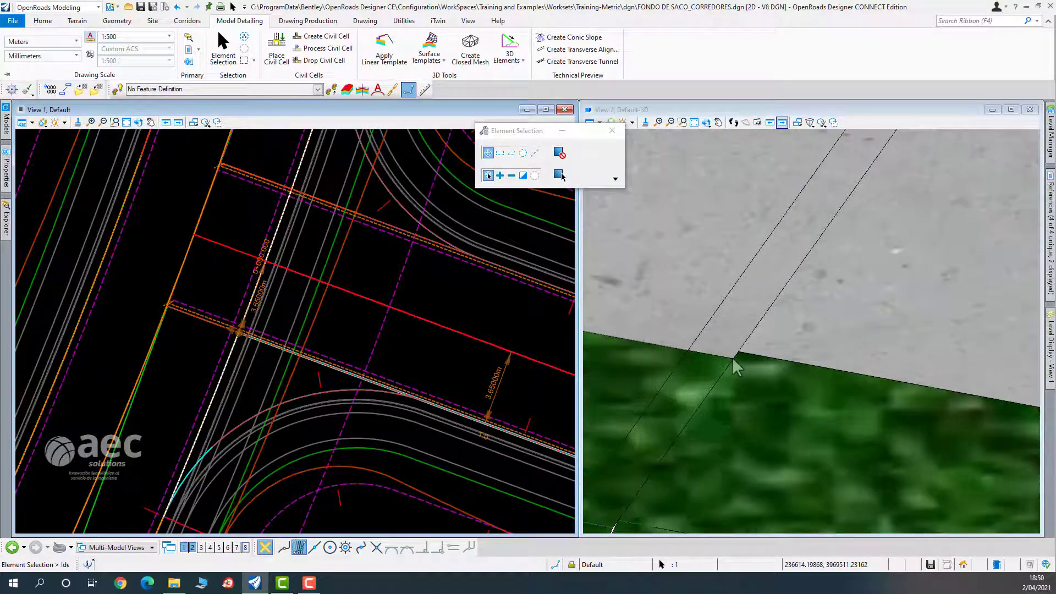
{"action": "scroll", "coordinate": [734, 362], "scroll_direction": "down", "scroll_amount": 5}
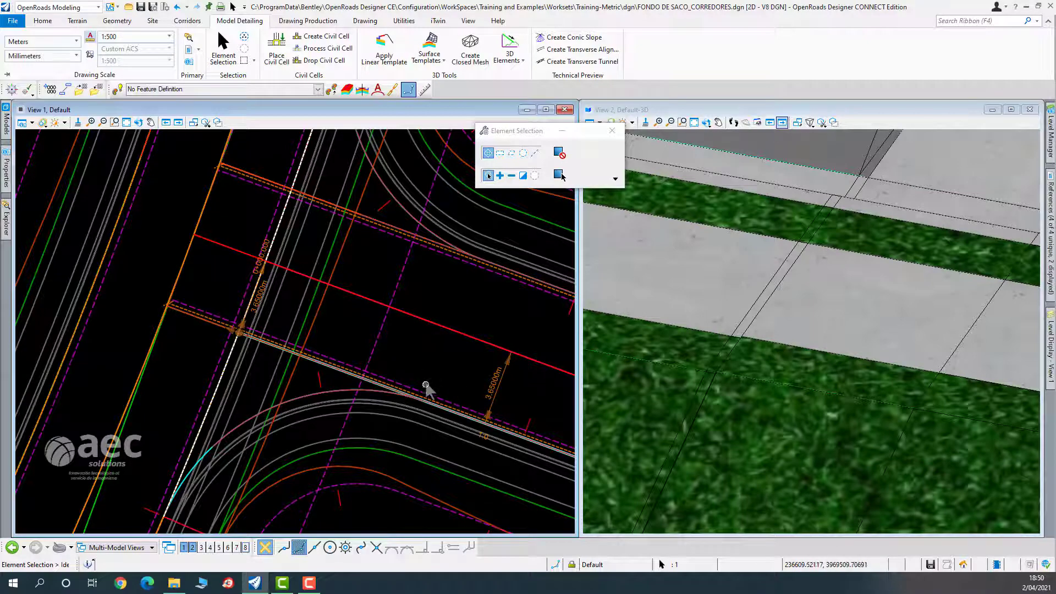
{"action": "middle_click_drag", "start_coordinate": [385, 472], "coordinate": [394, 359]}
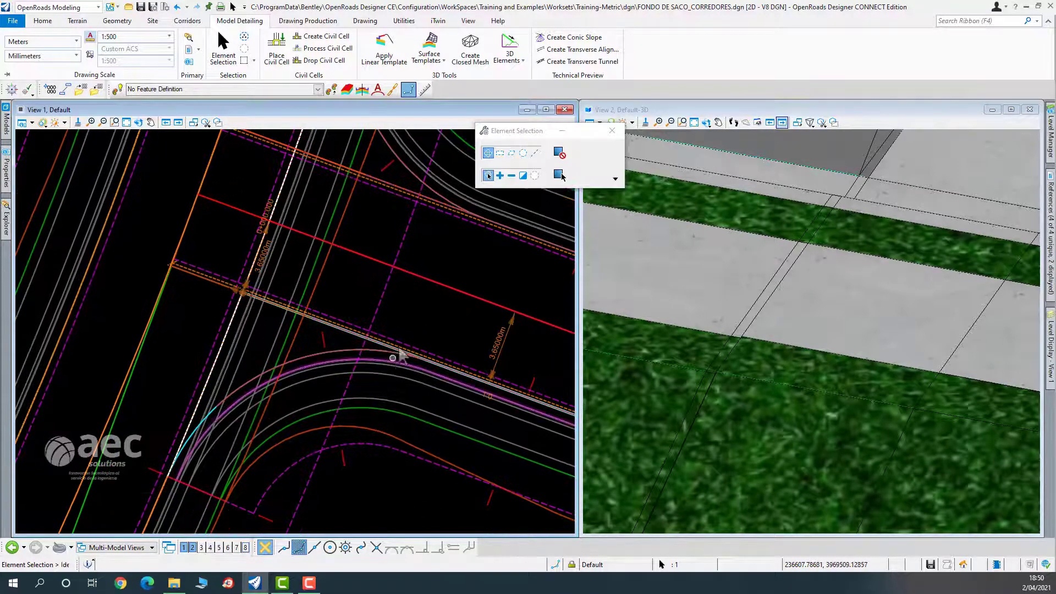
{"action": "scroll", "coordinate": [778, 311], "scroll_direction": "down", "scroll_amount": 3}
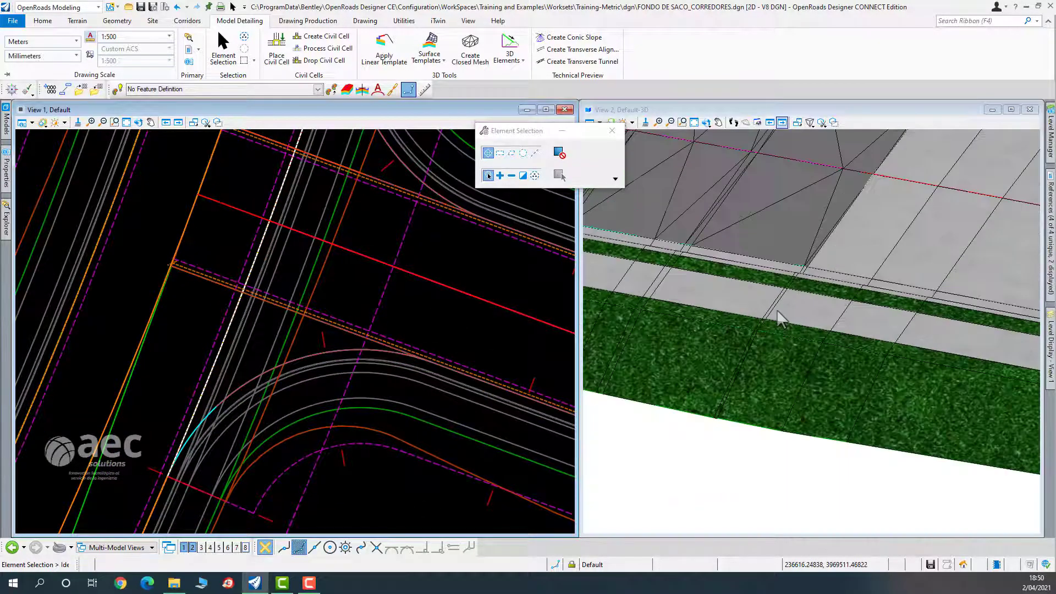
{"action": "scroll", "coordinate": [781, 316], "scroll_direction": "up", "scroll_amount": 2}
{"action": "scroll", "coordinate": [420, 353], "scroll_direction": "down", "scroll_amount": 1}
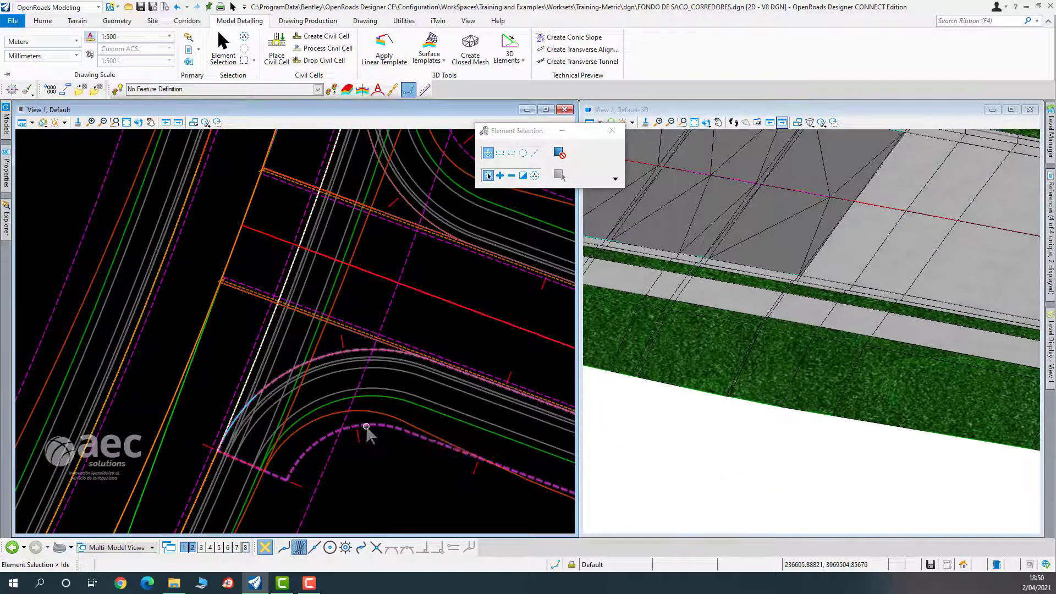
Edit the template drop of the civil cell's southern curb and sidewalk, setting the SW_BACK_TOP horizontal constraint (Sidewalk Width) to 1.2 m.
{"action": "scroll", "coordinate": [365, 426], "scroll_direction": "down", "scroll_amount": 2}
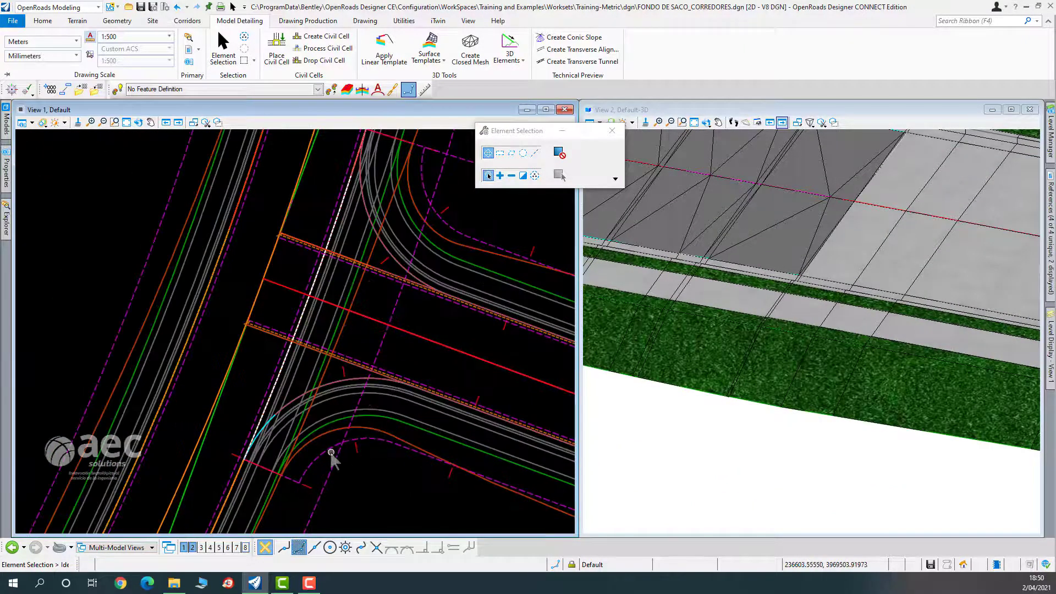
{"action": "scroll", "coordinate": [364, 467], "scroll_direction": "down", "scroll_amount": 3}
{"action": "scroll", "coordinate": [396, 493], "scroll_direction": "up", "scroll_amount": 3}
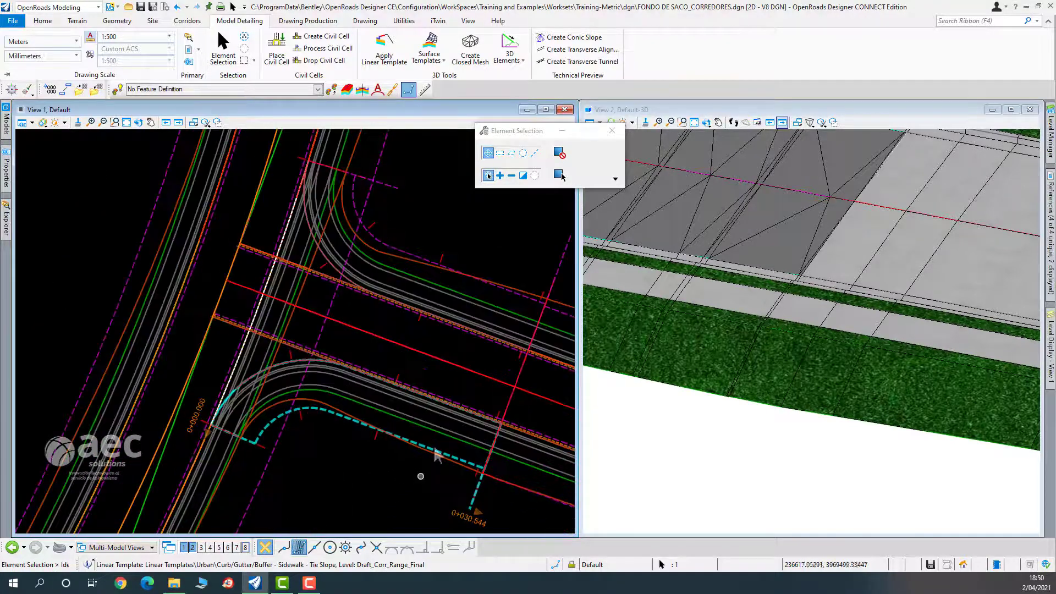
{"action": "scroll", "coordinate": [312, 430], "scroll_direction": "up", "scroll_amount": 3}
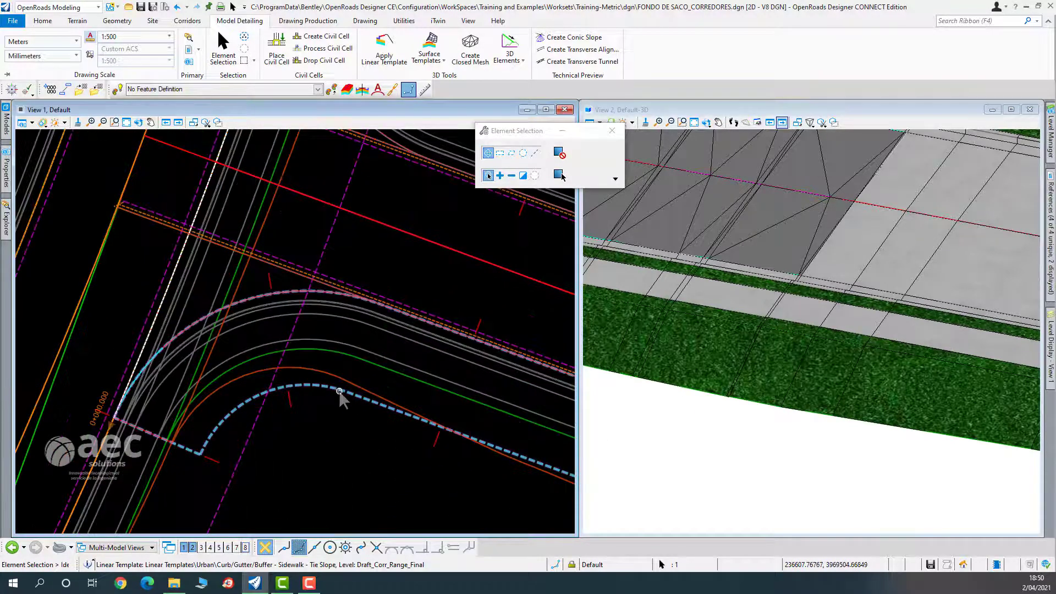
{"action": "left_click", "coordinate": [370, 385]}
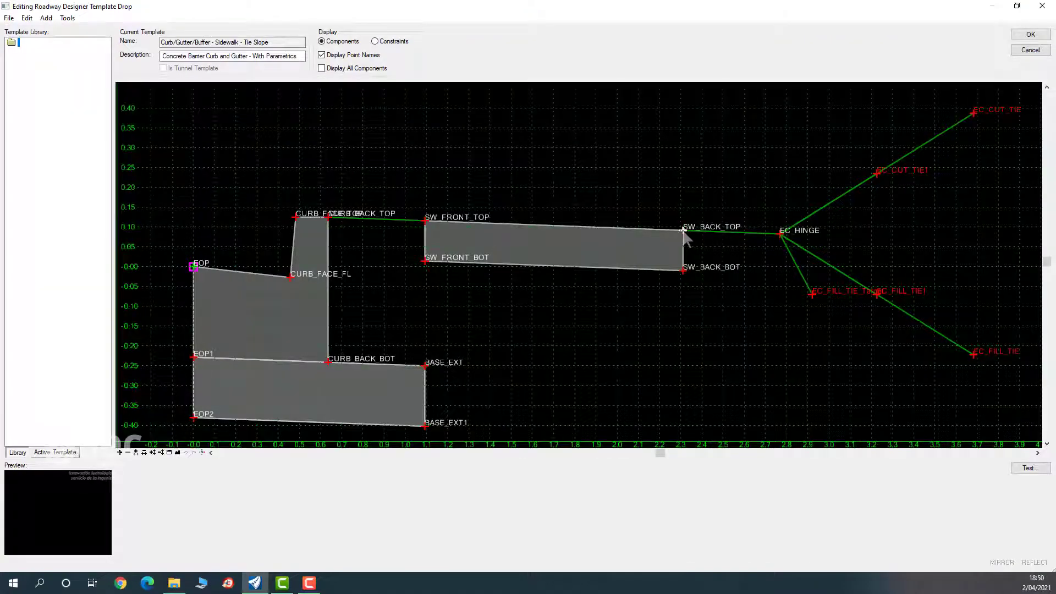
{"action": "double_click", "coordinate": [684, 231]}
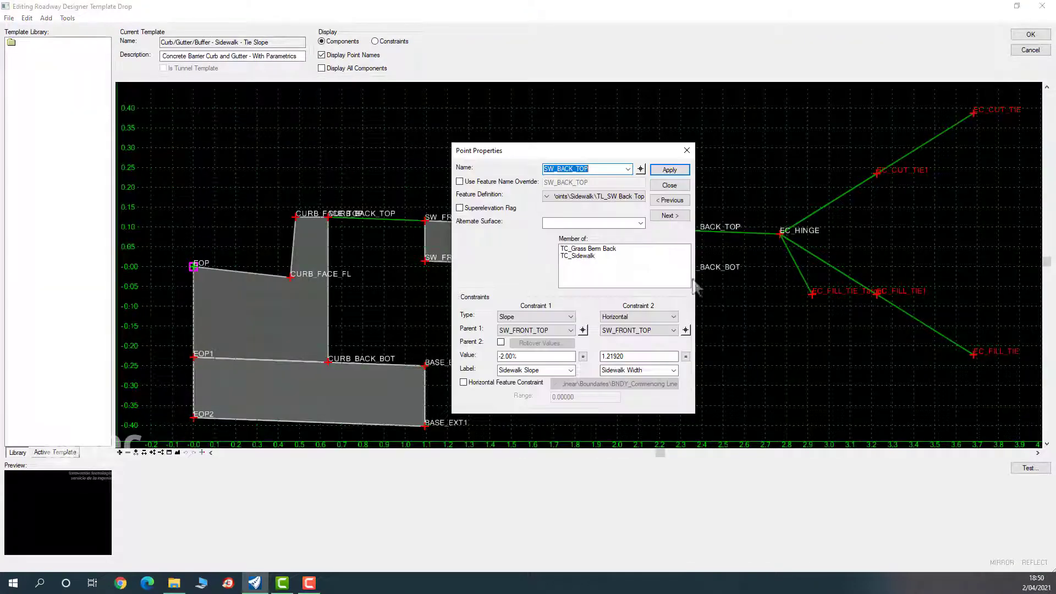
{"action": "double_click", "coordinate": [643, 356]}
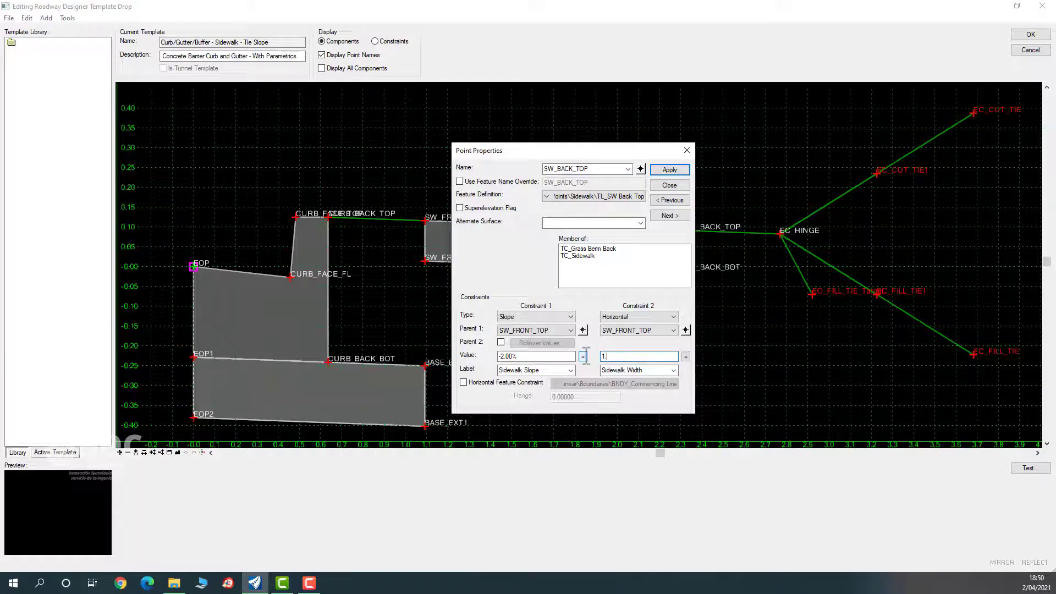
{"action": "type", "text": "1.2"}
{"action": "left_click", "coordinate": [669, 170]}
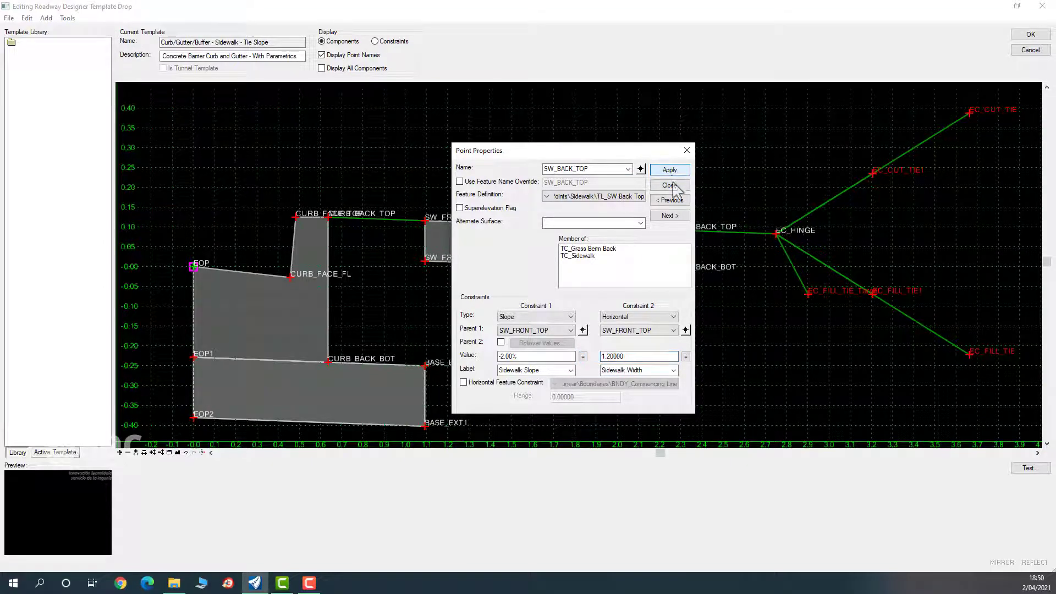
{"action": "left_click", "coordinate": [669, 185]}
{"action": "left_click", "coordinate": [1031, 34]}
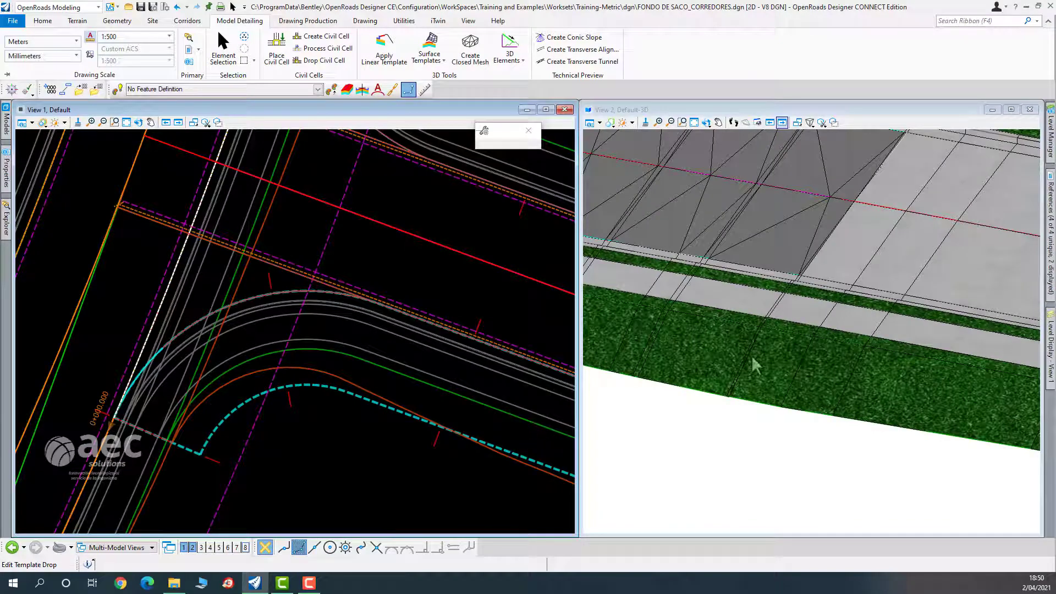
Edit the template drop of the civil cell's northern curb and sidewalk, setting the SW_BACK_TOP horizontal constraint (Sidewalk Width) to 1.2 m.
{"action": "scroll", "coordinate": [764, 316], "scroll_direction": "up", "scroll_amount": 3}
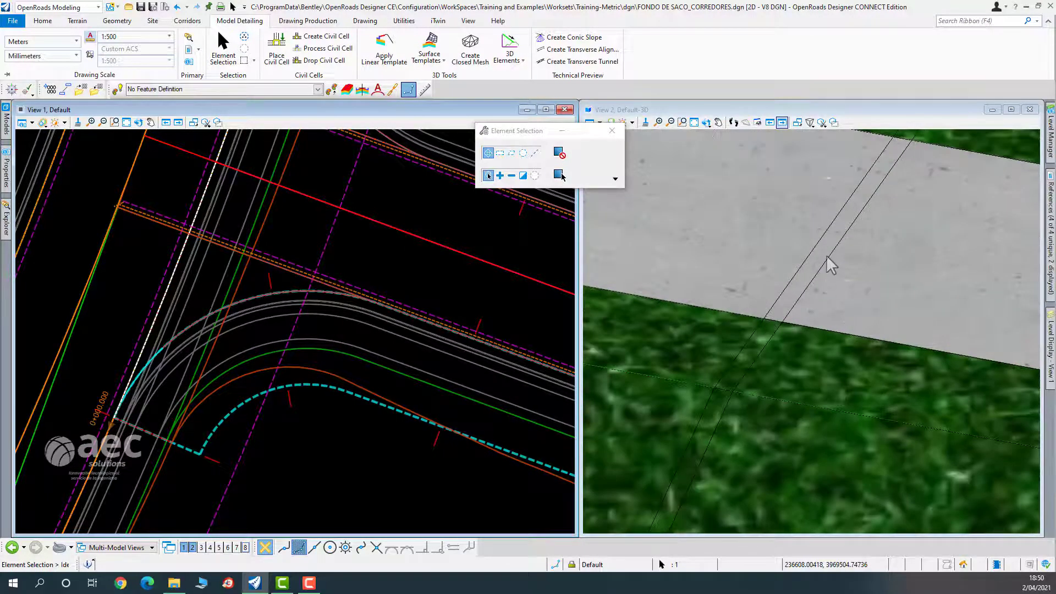
{"action": "scroll", "coordinate": [862, 236], "scroll_direction": "down", "scroll_amount": 2}
{"action": "scroll", "coordinate": [471, 279], "scroll_direction": "up", "scroll_amount": 5}
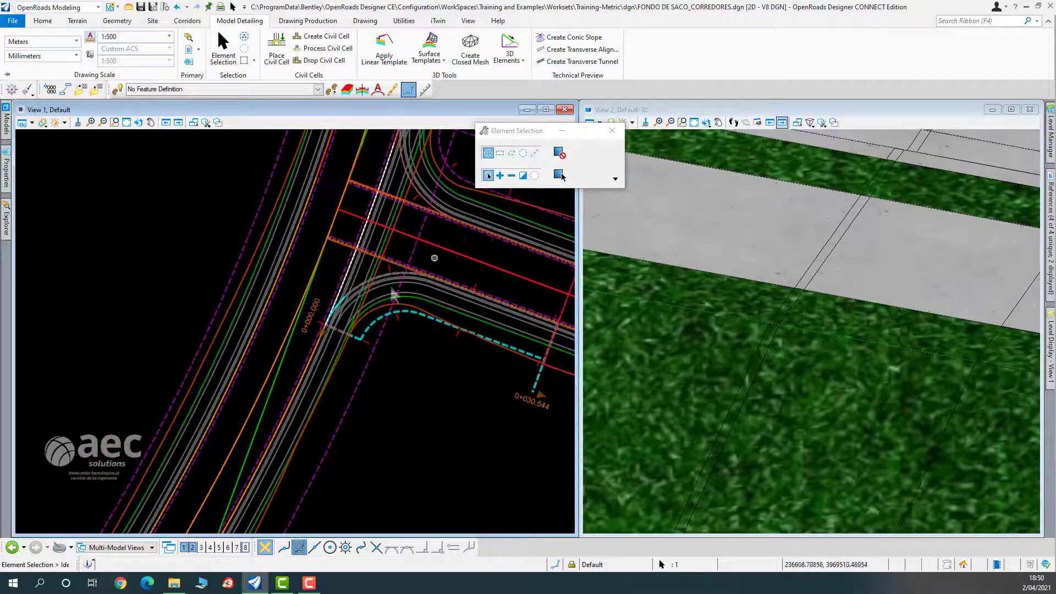
{"action": "scroll", "coordinate": [208, 341], "scroll_direction": "up", "scroll_amount": 4}
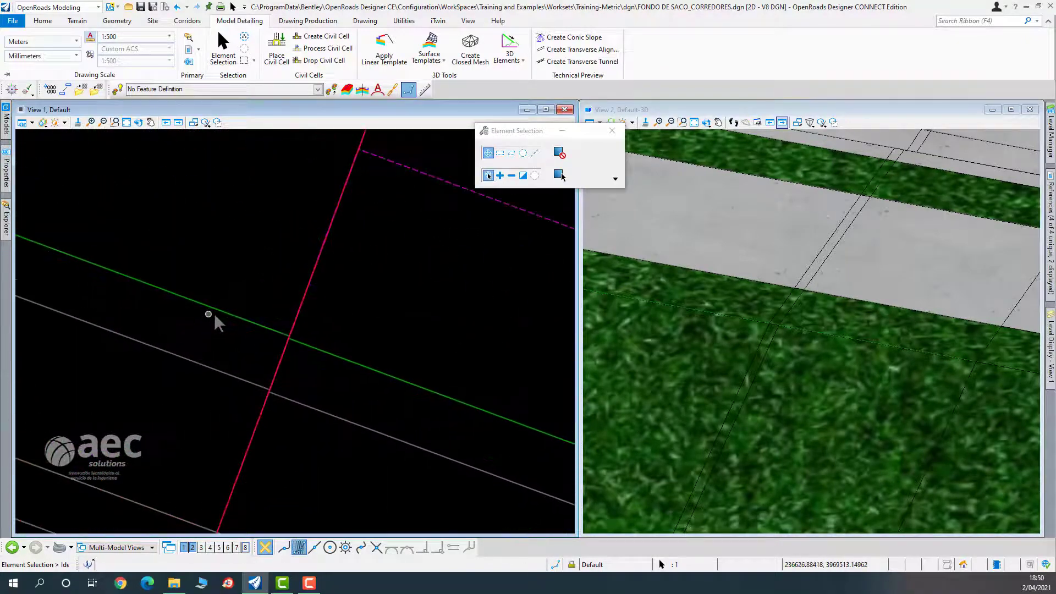
{"action": "scroll", "coordinate": [355, 324], "scroll_direction": "down", "scroll_amount": 3}
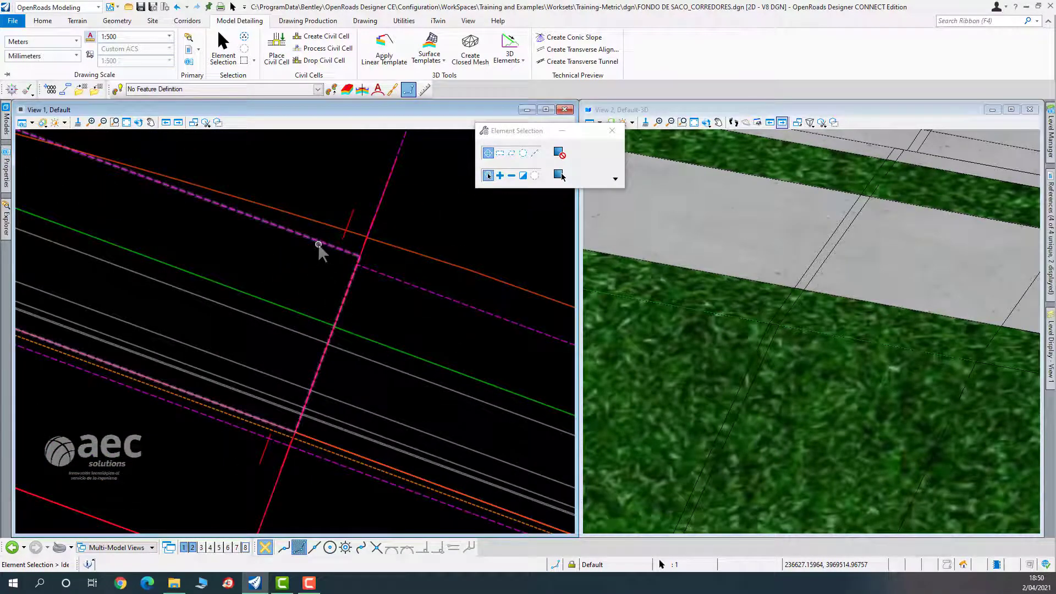
{"action": "mouse_move", "coordinate": [318, 240]}
{"action": "left_click", "coordinate": [349, 235]}
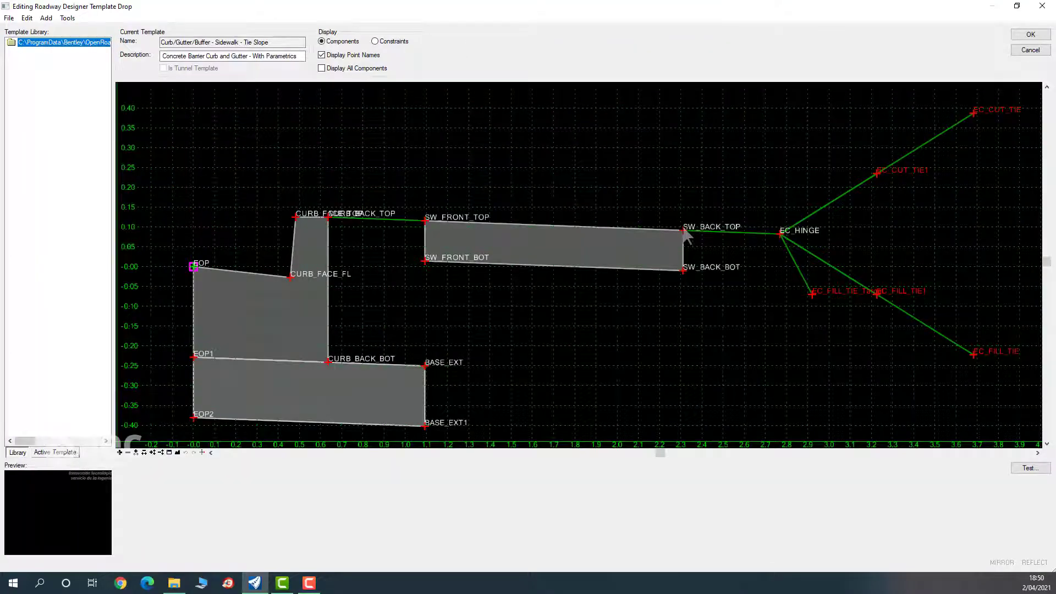
{"action": "double_click", "coordinate": [684, 231]}
{"action": "double_click", "coordinate": [658, 357]}
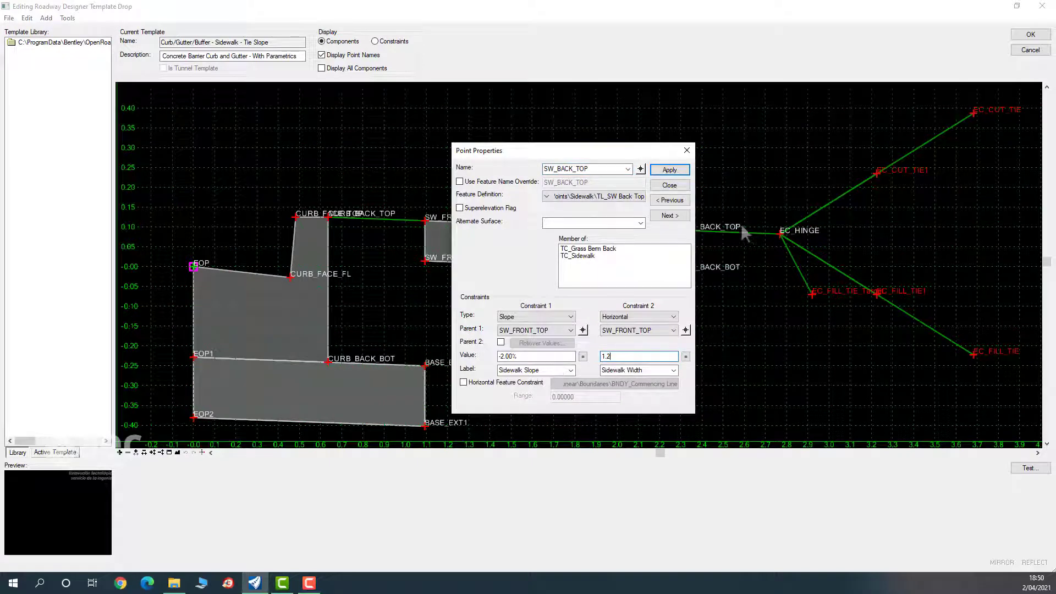
{"action": "left_click", "coordinate": [688, 171]}
{"action": "left_click", "coordinate": [668, 185]}
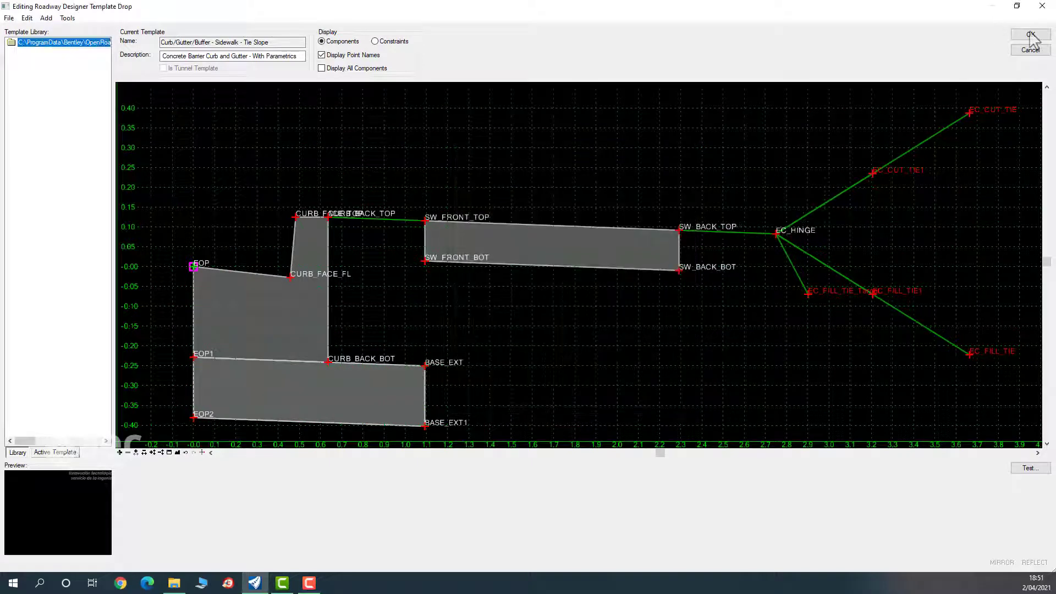
{"action": "left_click", "coordinate": [1031, 35]}
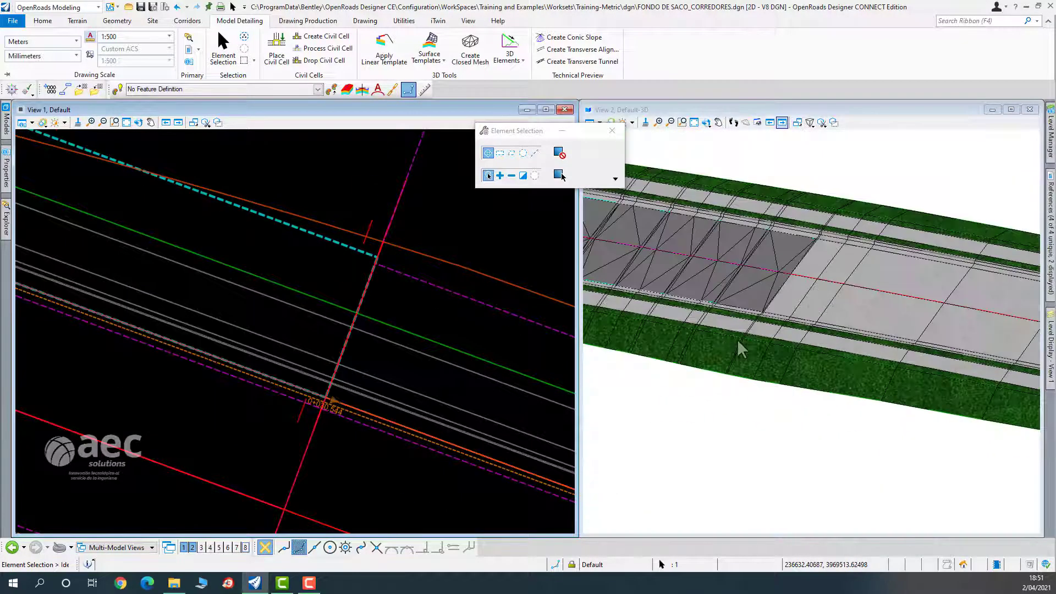
Examine in 3D how the civil cell's sidewalks and pavement line up with the side street corridor at their joint.
{"action": "scroll", "coordinate": [738, 339], "scroll_direction": "down", "scroll_amount": 3}
{"action": "scroll", "coordinate": [751, 309], "scroll_direction": "up", "scroll_amount": 4}
{"action": "scroll", "coordinate": [752, 309], "scroll_direction": "down", "scroll_amount": 3}
{"action": "left_click", "coordinate": [790, 215]}
{"action": "middle_click_drag", "start_coordinate": [723, 307], "coordinate": [884, 324], "text": "shift"}
{"action": "scroll", "coordinate": [716, 312], "scroll_direction": "down", "scroll_amount": 1}
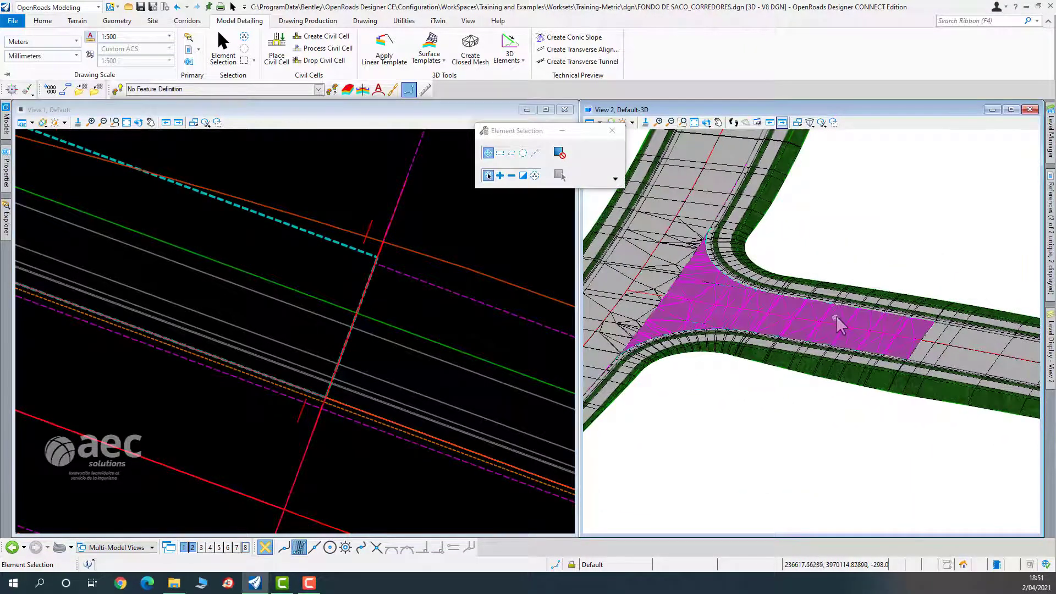
{"action": "scroll", "coordinate": [838, 325], "scroll_direction": "up", "scroll_amount": 4}
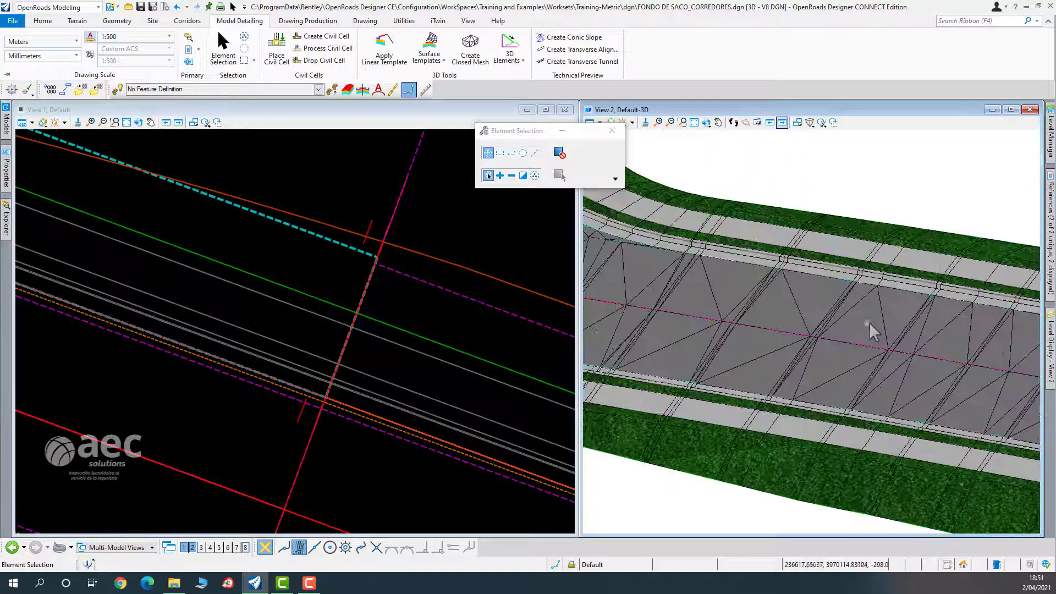
{"action": "scroll", "coordinate": [869, 321], "scroll_direction": "down", "scroll_amount": 4}
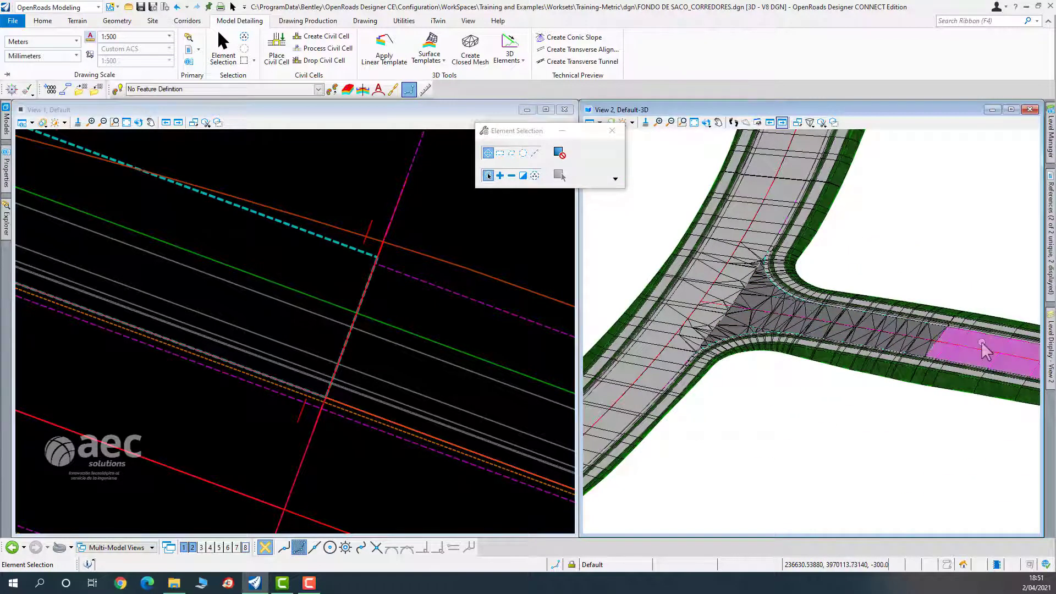
{"action": "mouse_move", "coordinate": [983, 345]}
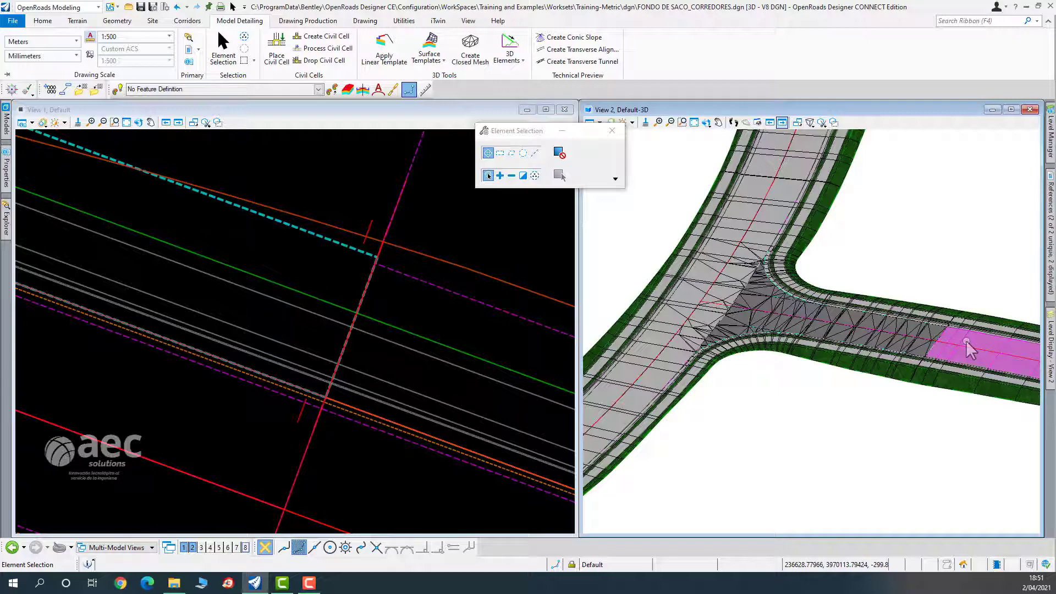
Inspect in 3D where the civil cell's asphalt pavement surface meets the main road's pavement and the curved curbs.
{"action": "scroll", "coordinate": [966, 346], "scroll_direction": "down", "scroll_amount": 2}
{"action": "scroll", "coordinate": [911, 338], "scroll_direction": "up", "scroll_amount": 4}
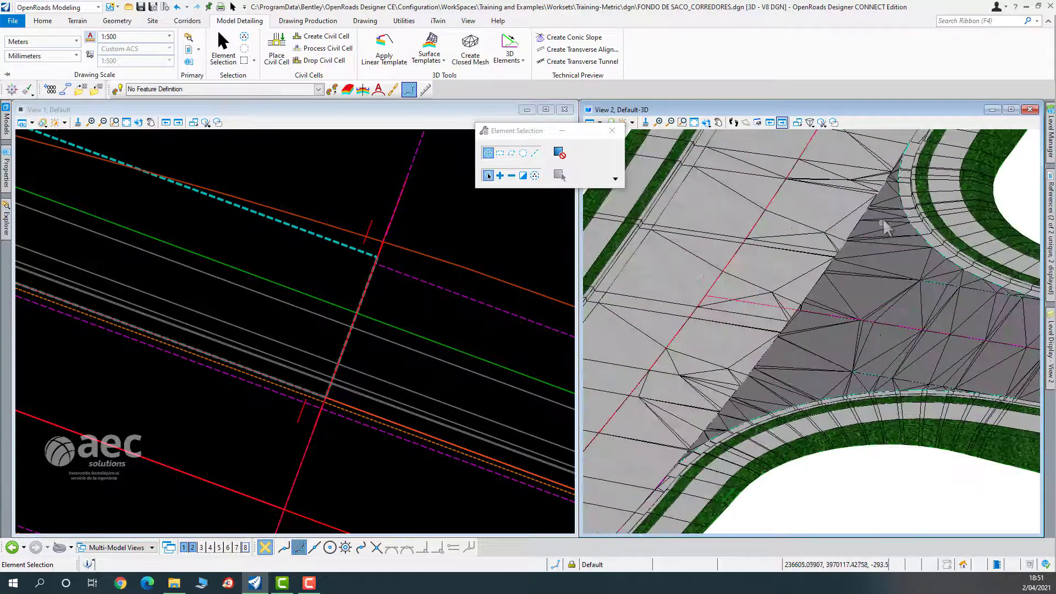
{"action": "scroll", "coordinate": [429, 391], "scroll_direction": "down", "scroll_amount": 4}
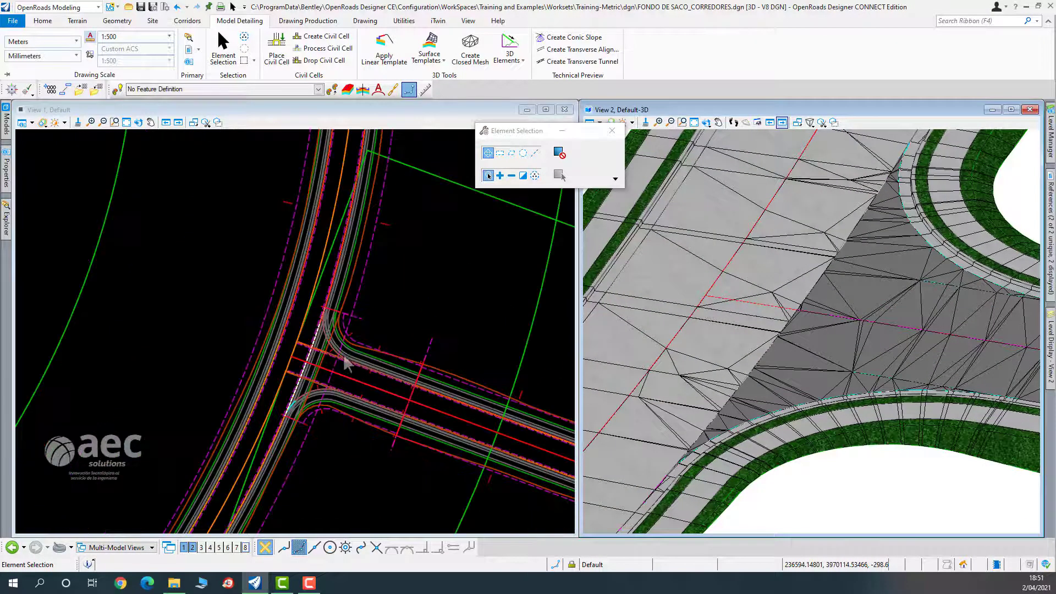
{"action": "left_click", "coordinate": [381, 299]}
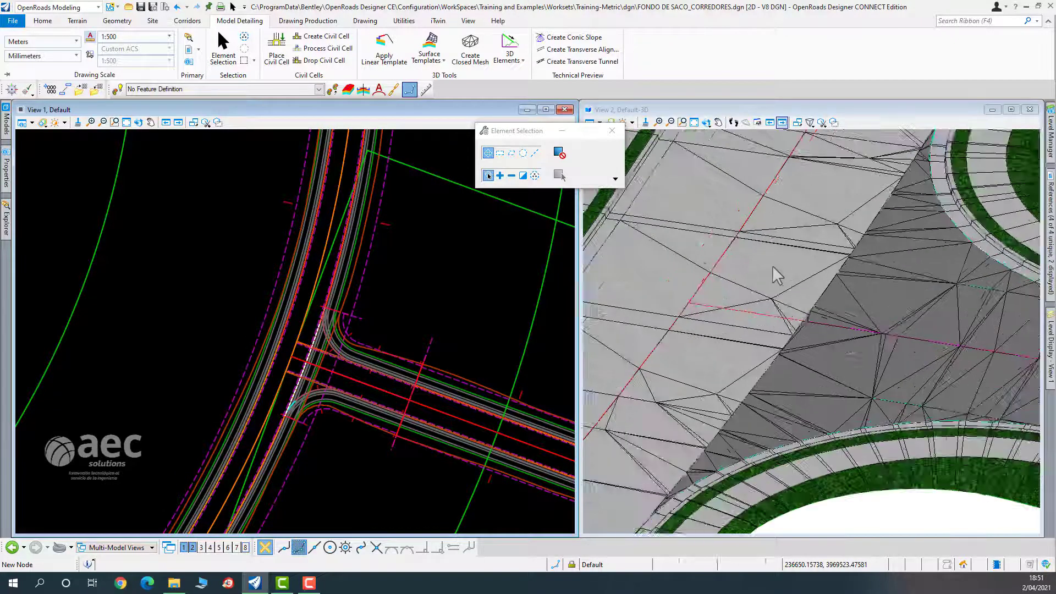
{"action": "scroll", "coordinate": [773, 274], "scroll_direction": "down", "scroll_amount": 5}
{"action": "scroll", "coordinate": [782, 283], "scroll_direction": "up", "scroll_amount": 3}
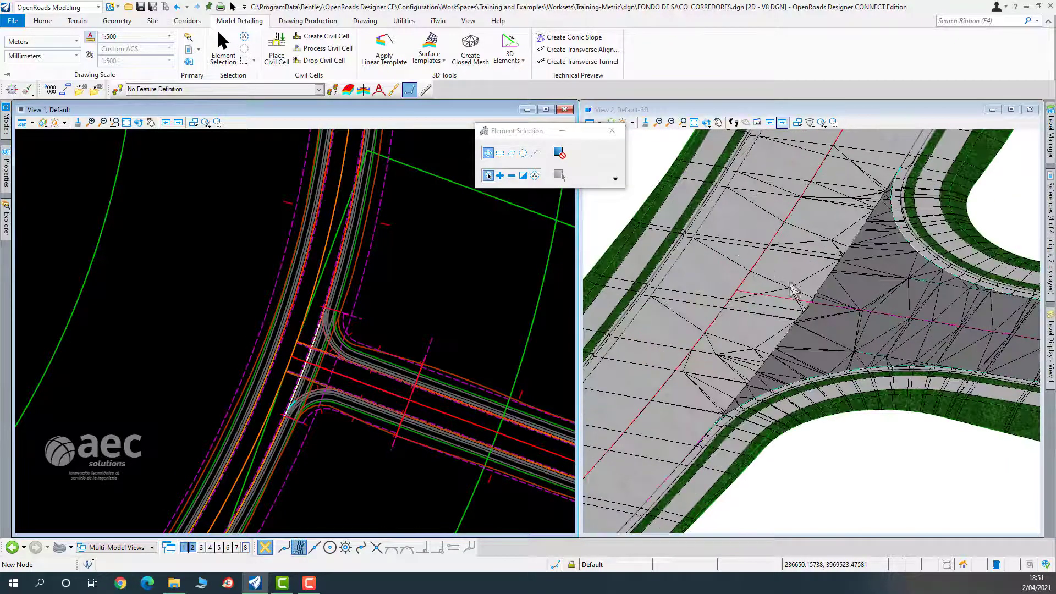
{"action": "scroll", "coordinate": [851, 307], "scroll_direction": "up", "scroll_amount": 4}
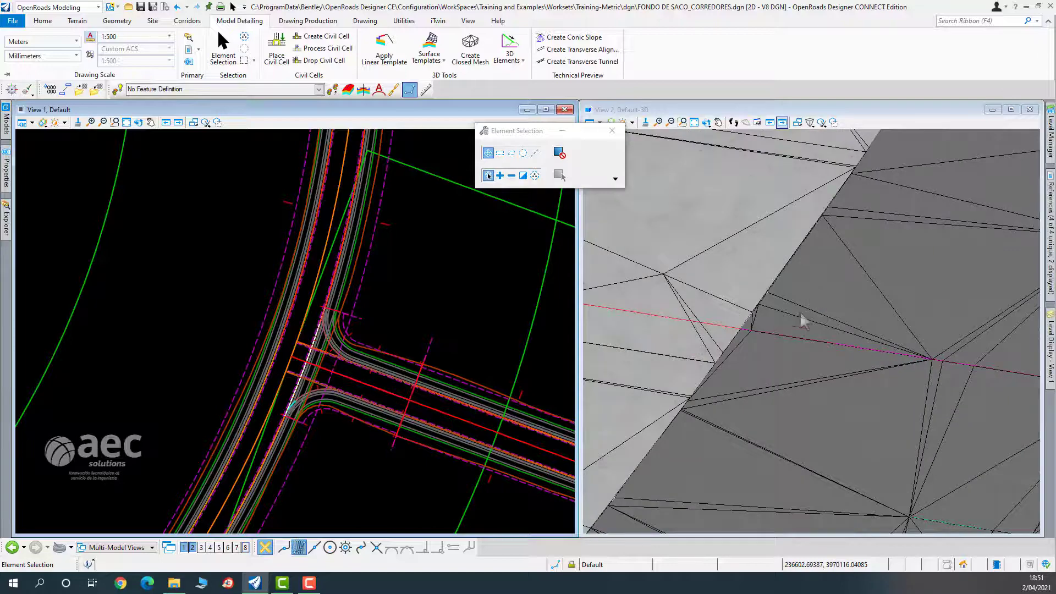
{"action": "scroll", "coordinate": [794, 321], "scroll_direction": "down", "scroll_amount": 4}
{"action": "scroll", "coordinate": [882, 326], "scroll_direction": "up", "scroll_amount": 1}
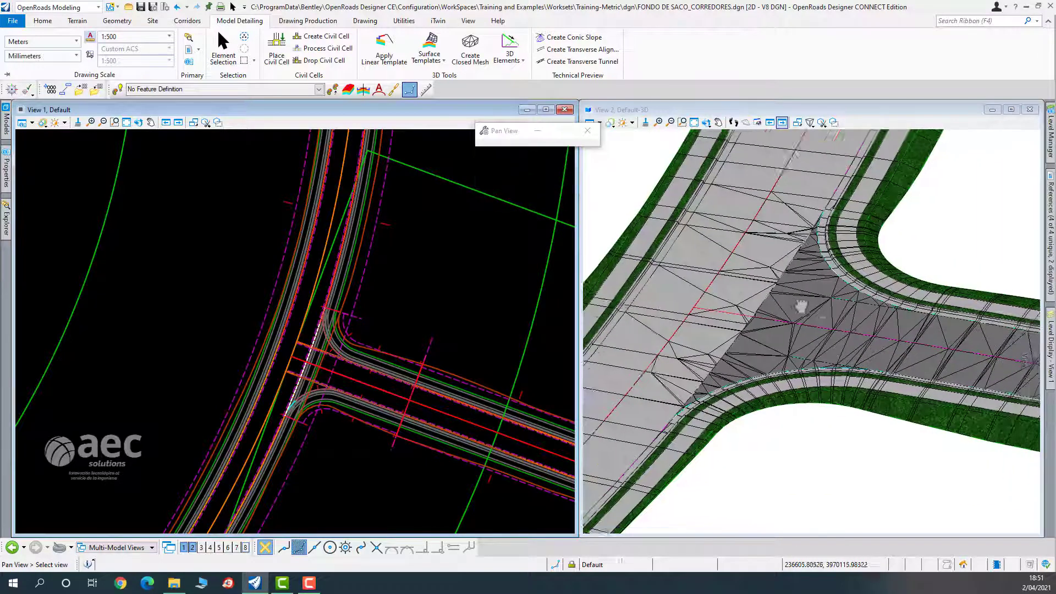
Change the surface template of the civil cell's pavement to Concrete Pavement w/ Agg Base.
{"action": "left_click", "coordinate": [838, 316]}
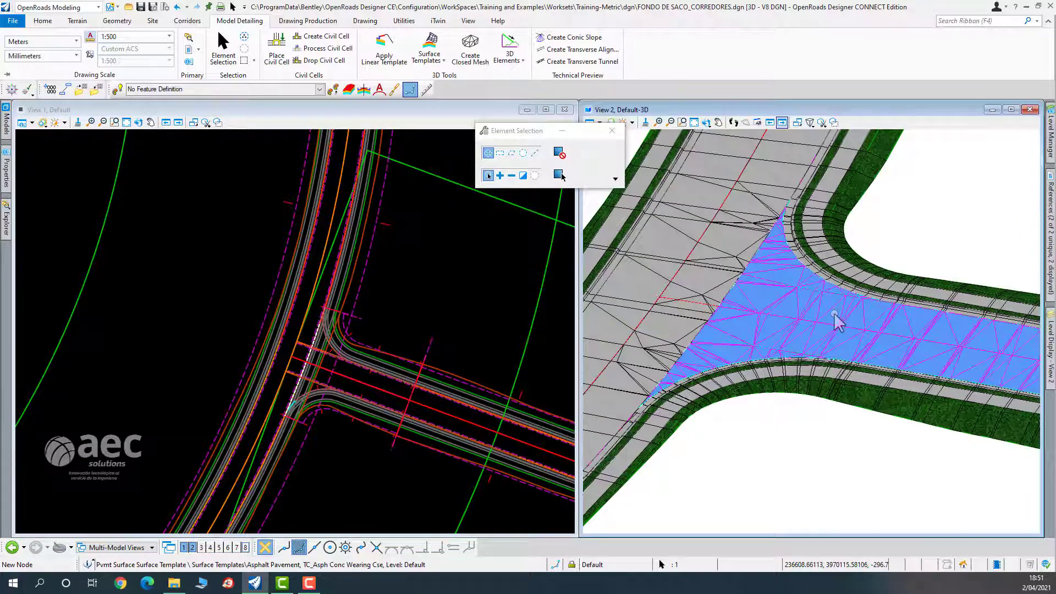
{"action": "left_click", "coordinate": [848, 316]}
{"action": "left_click", "coordinate": [848, 309]}
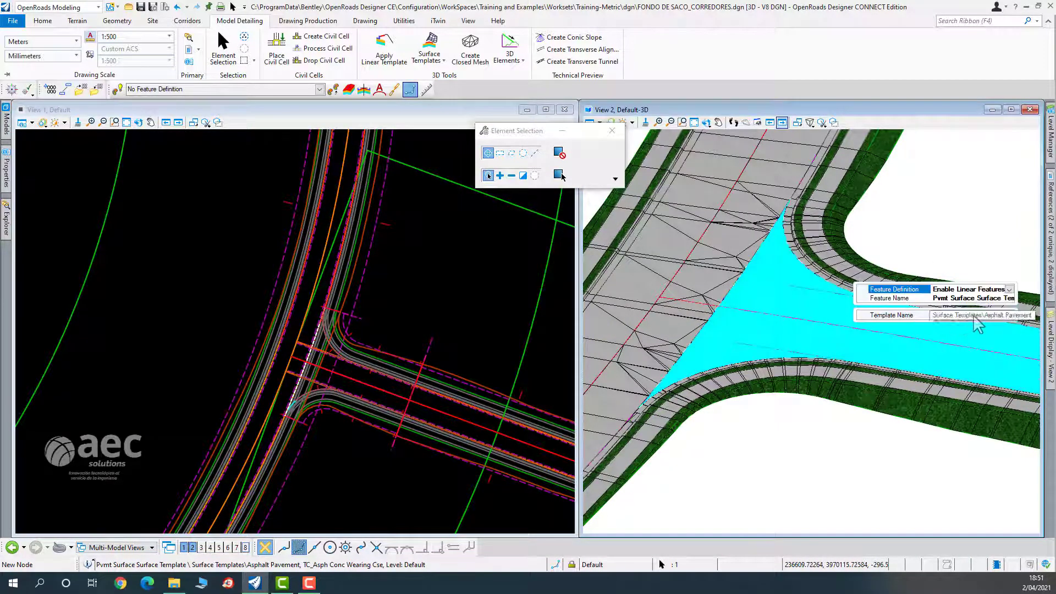
{"action": "left_click", "coordinate": [1010, 317]}
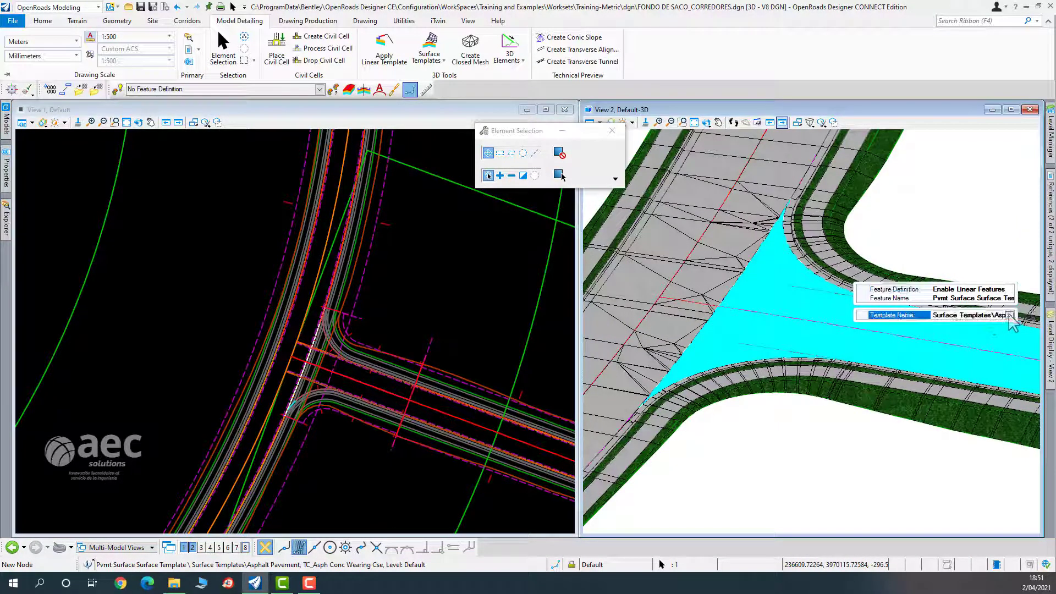
{"action": "left_click", "coordinate": [1010, 316]}
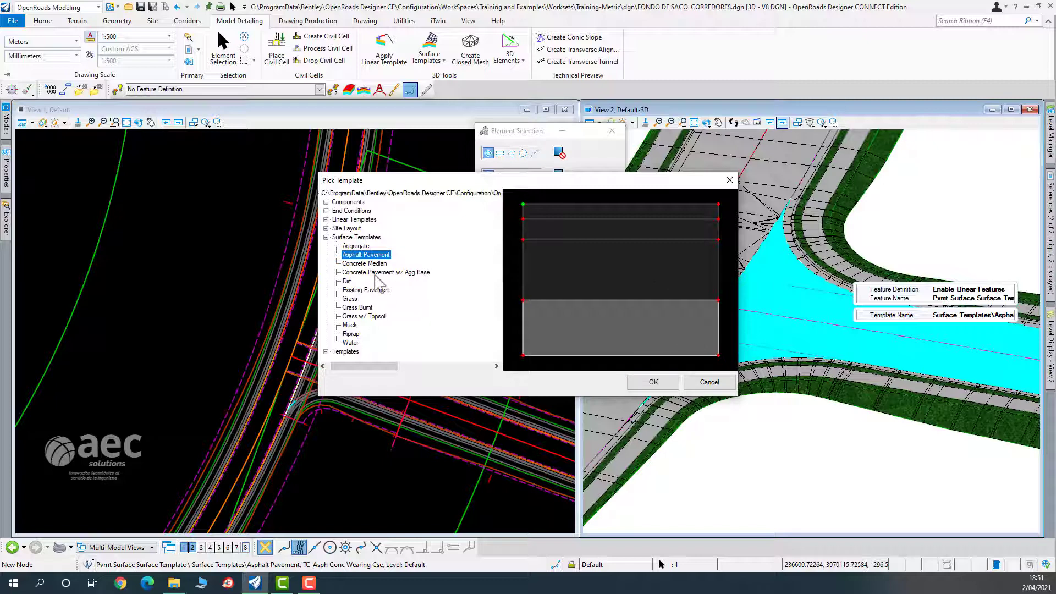
{"action": "left_click", "coordinate": [365, 272]}
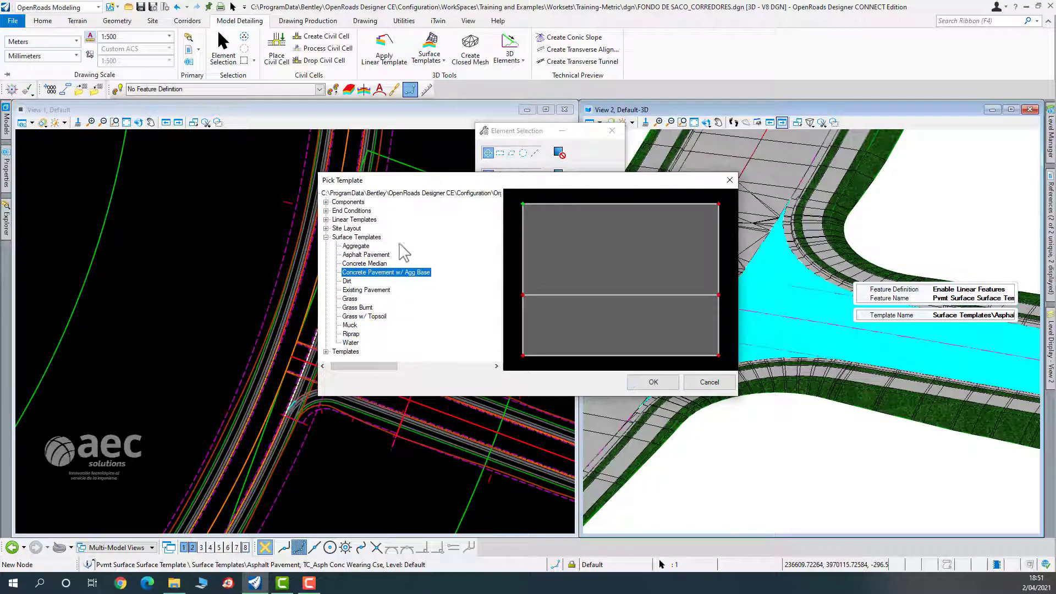
{"action": "left_click", "coordinate": [637, 382]}
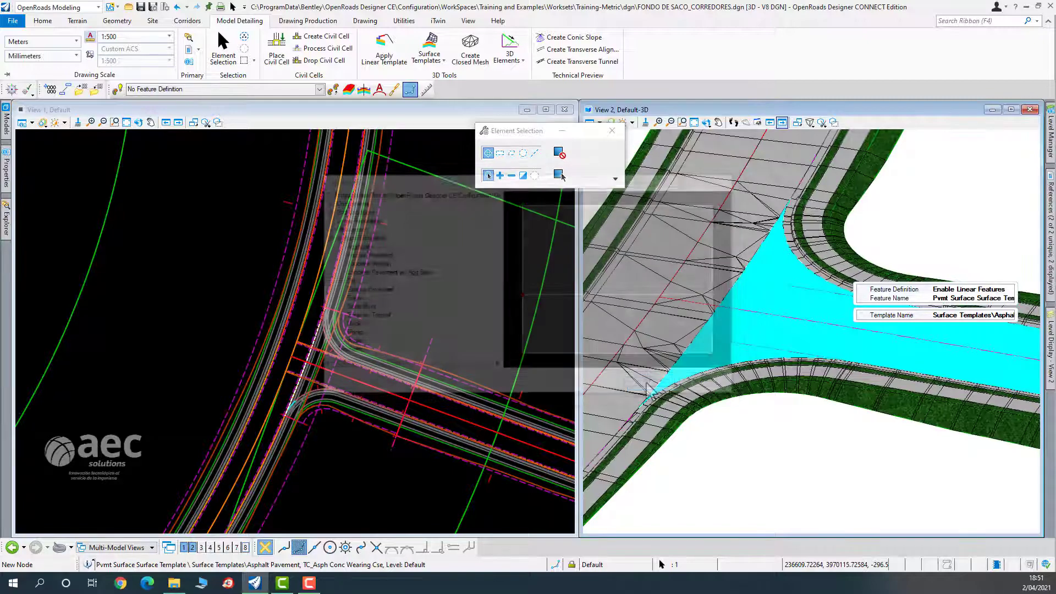
Inspect in 3D, from close up and from several angles, how the civil cell's pavement surface joins the main road.
{"action": "scroll", "coordinate": [726, 318], "scroll_direction": "up", "scroll_amount": 6}
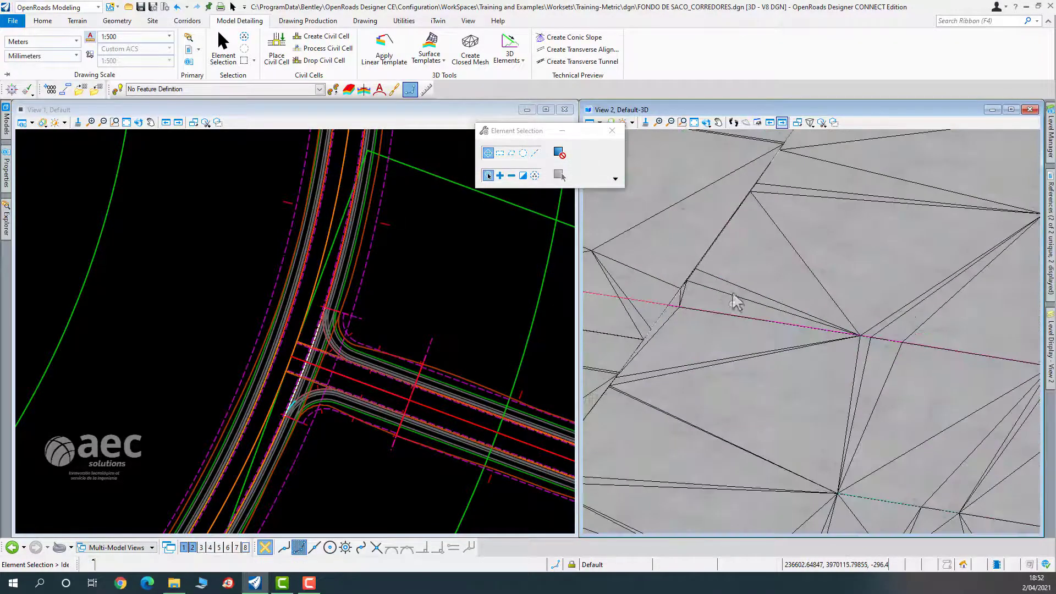
{"action": "scroll", "coordinate": [649, 324], "scroll_direction": "down", "scroll_amount": 5}
{"action": "left_click", "coordinate": [706, 122]}
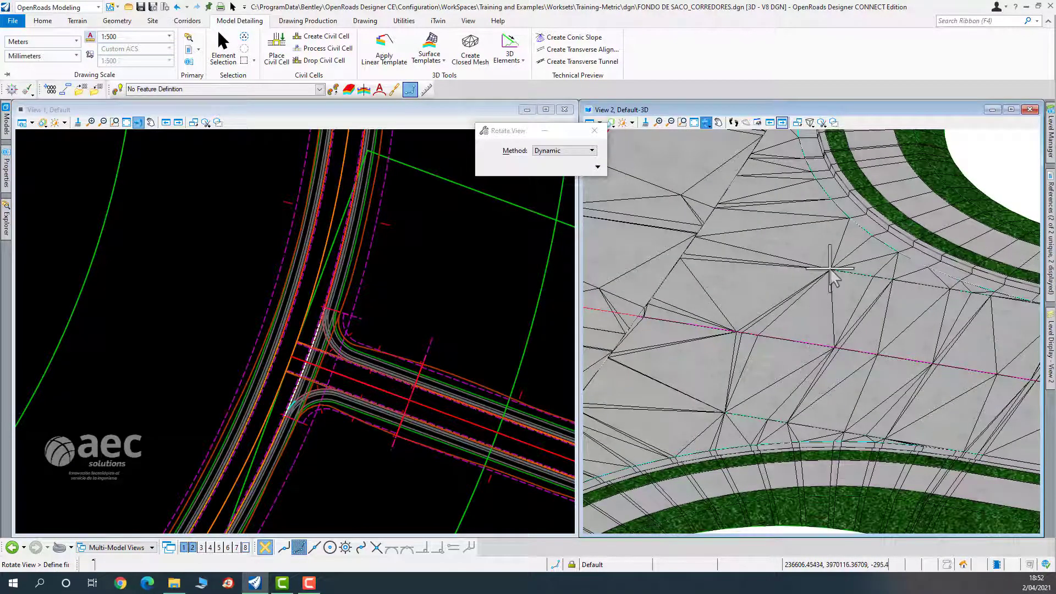
{"action": "left_click", "coordinate": [913, 242]}
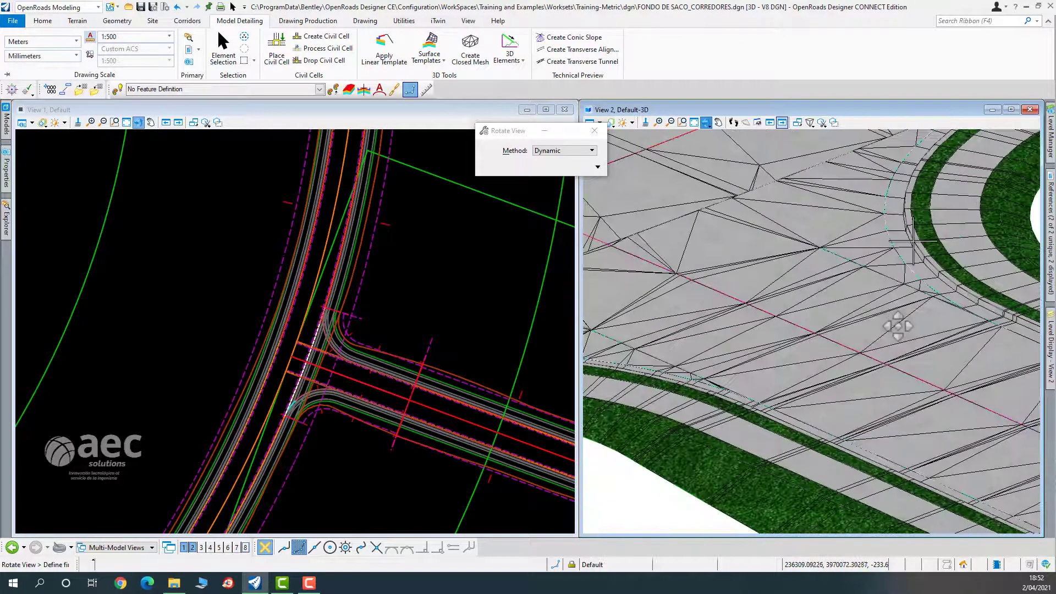
{"action": "left_click", "coordinate": [945, 258]}
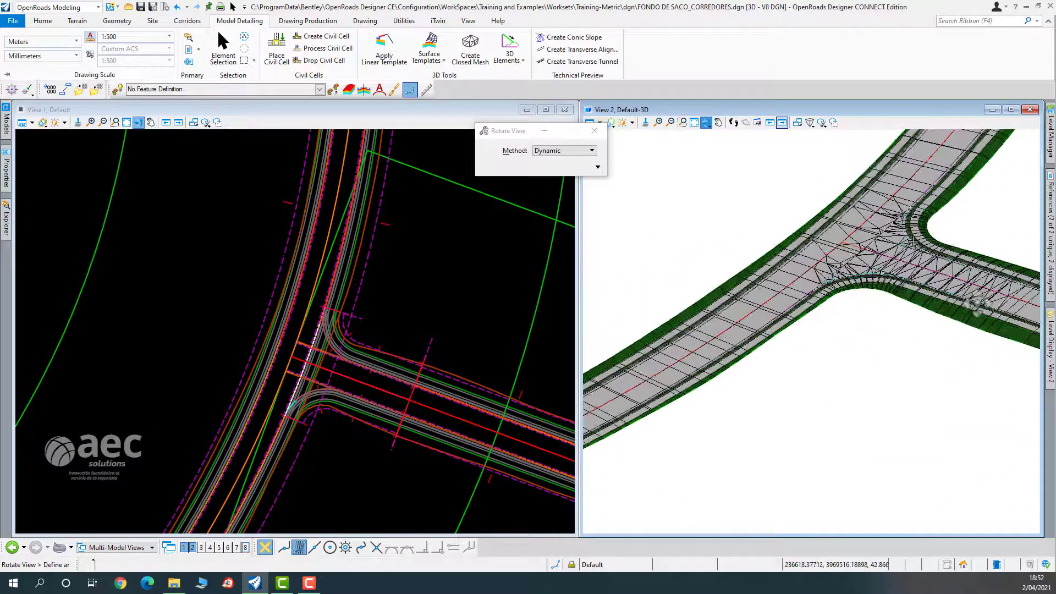
Set the length of the civil cell's centreline control line (CC_CL_CTRL) along the side street to 20 m.
{"action": "scroll", "coordinate": [397, 401], "scroll_direction": "up", "scroll_amount": 2}
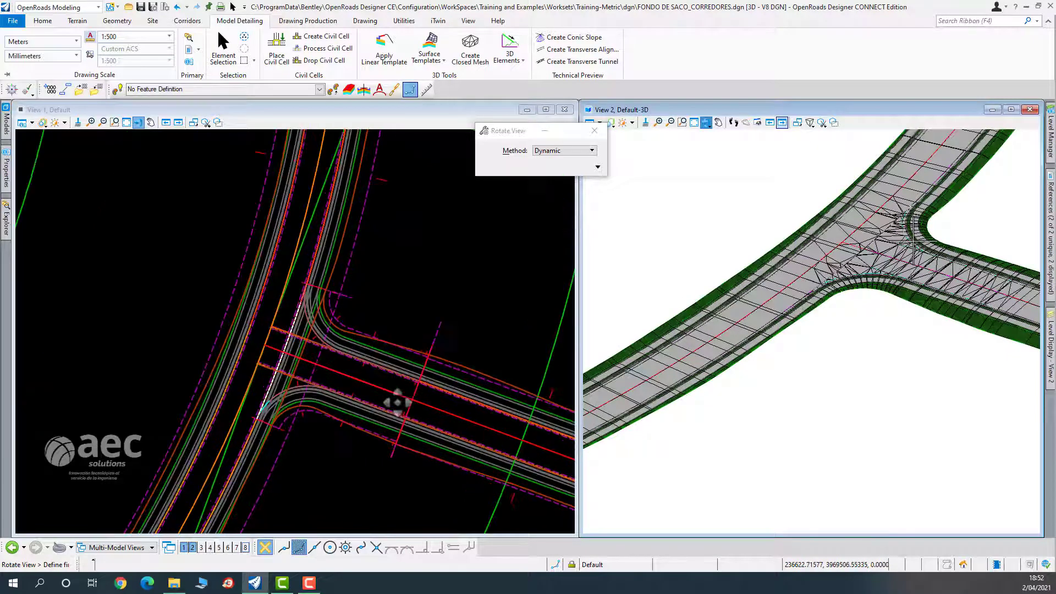
{"action": "left_click", "coordinate": [224, 49]}
{"action": "left_click", "coordinate": [358, 249]}
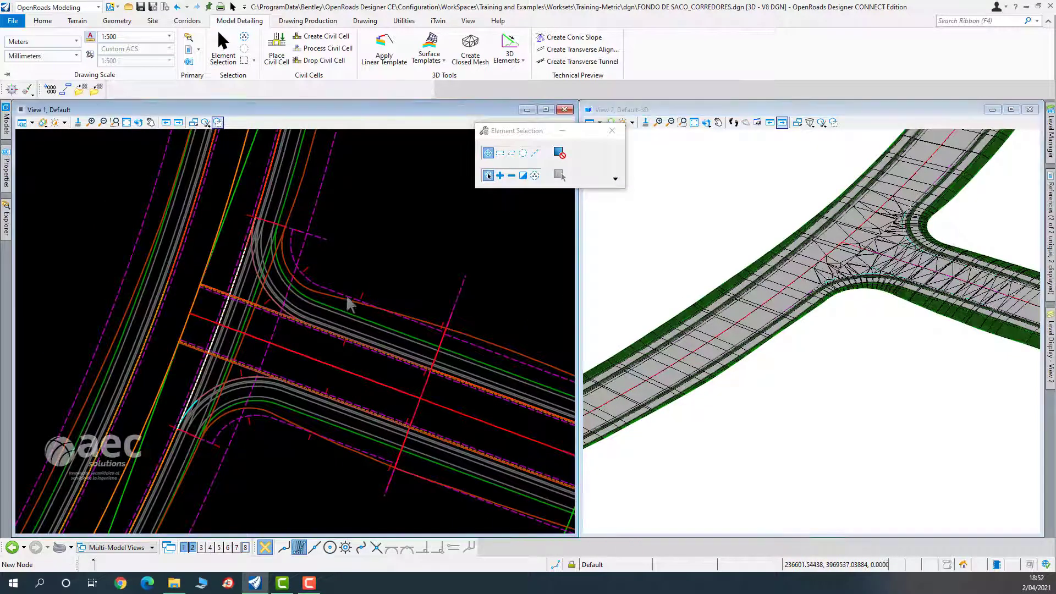
{"action": "left_click", "coordinate": [335, 366]}
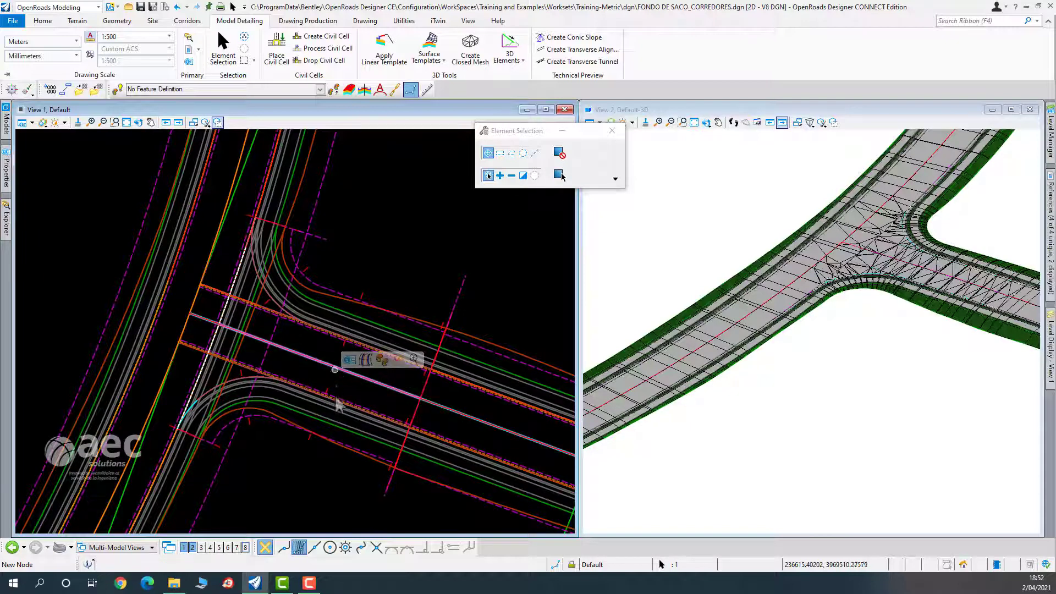
{"action": "left_click", "coordinate": [325, 447]}
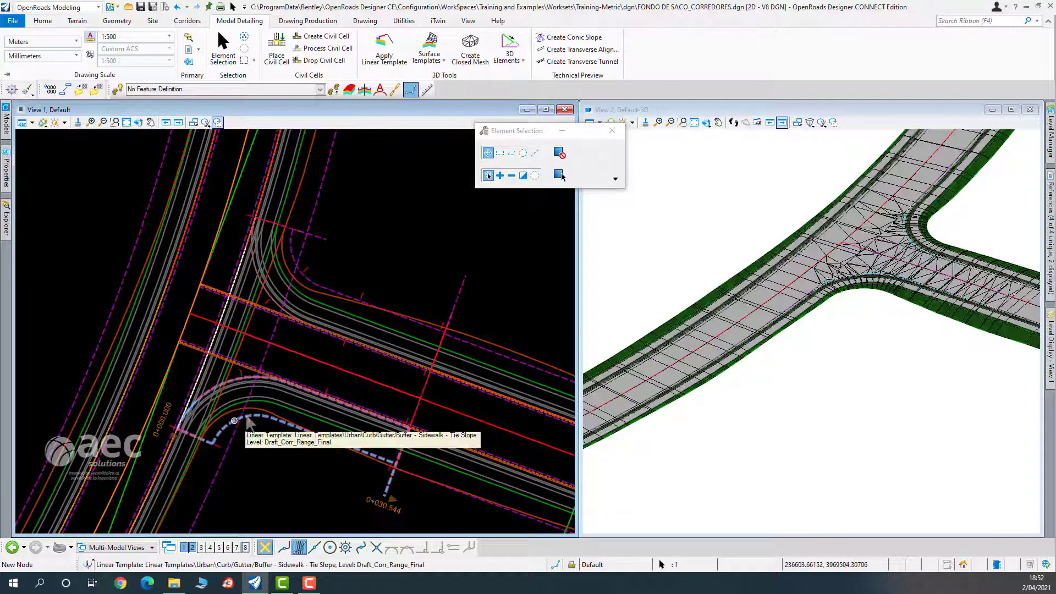
{"action": "left_click", "coordinate": [303, 355]}
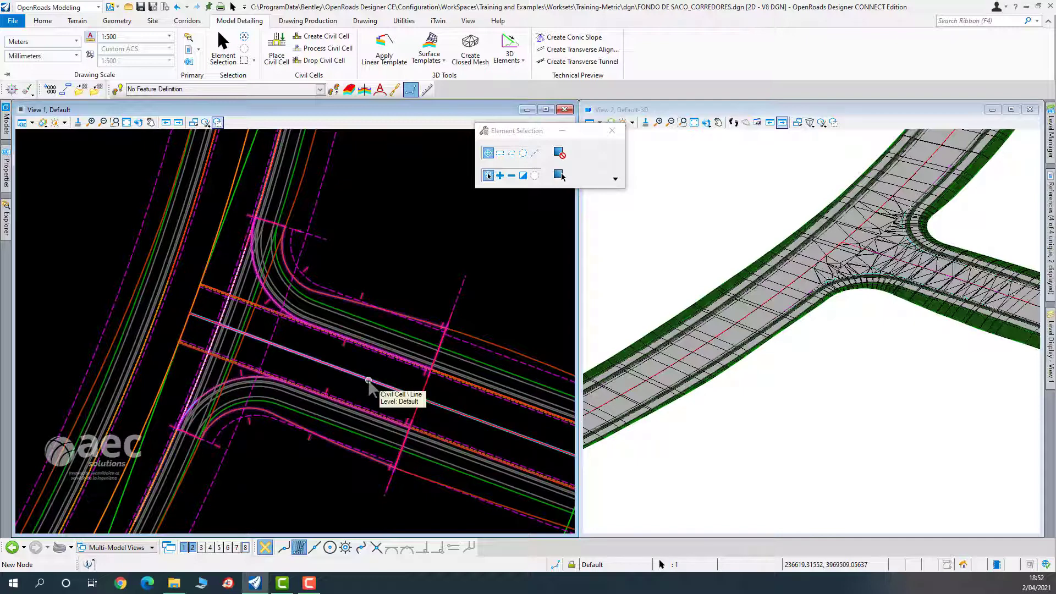
{"action": "left_click", "coordinate": [369, 380]}
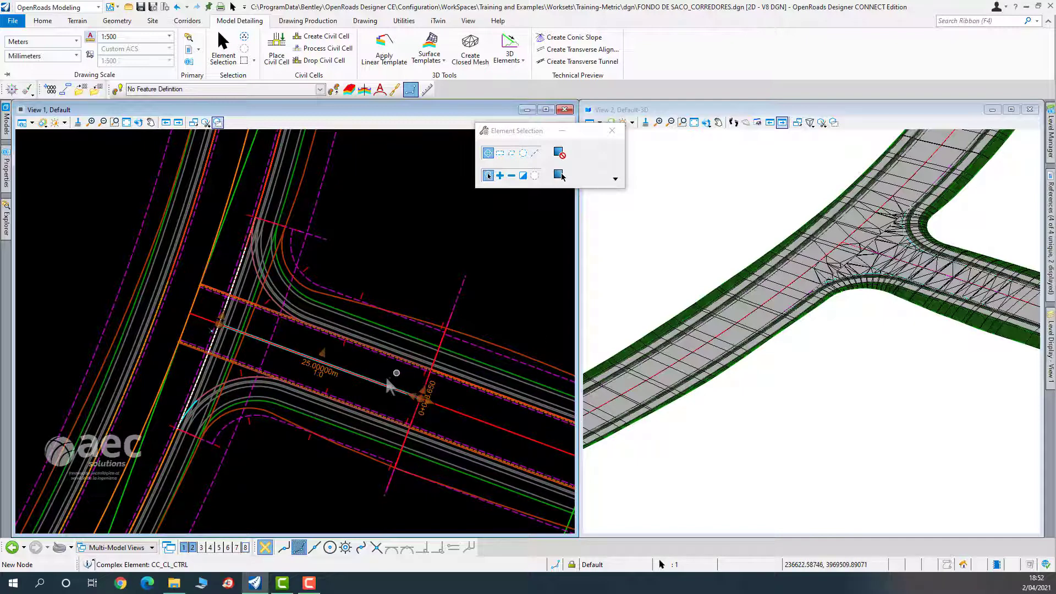
{"action": "left_click", "coordinate": [335, 375]}
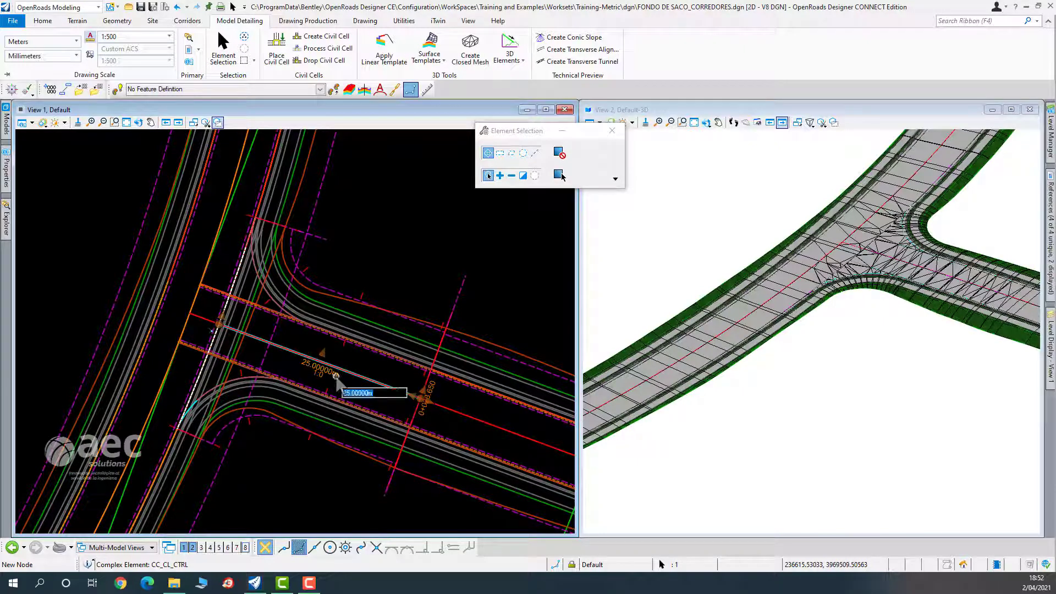
{"action": "type", "text": "3"}
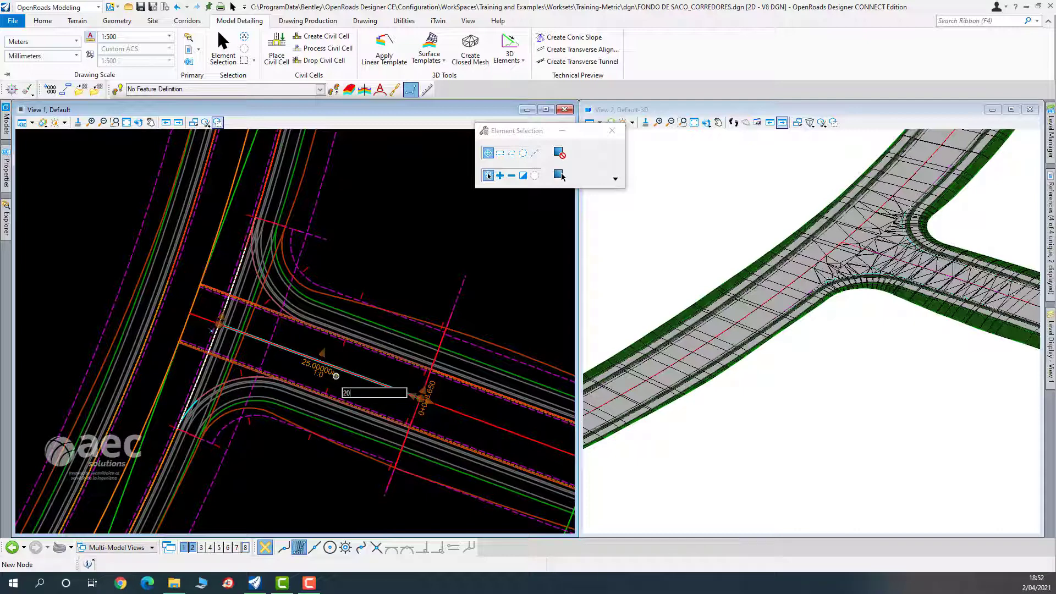
{"action": "key", "text": "Return"}
{"action": "scroll", "coordinate": [1004, 300], "scroll_direction": "down", "scroll_amount": 2}
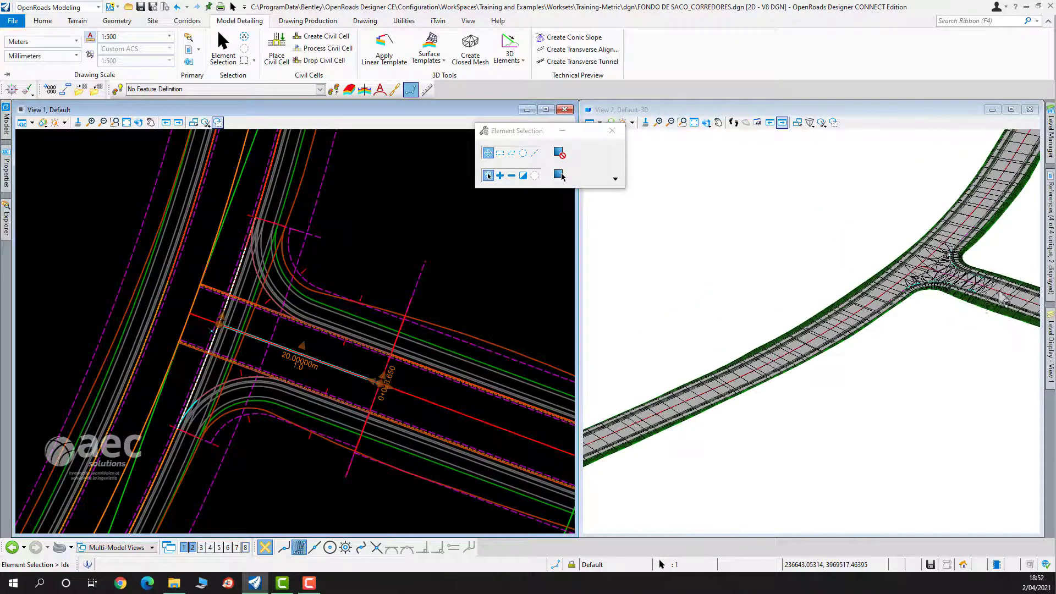
Turn off the display of Constructions in the plan view of the intersection.
{"action": "left_click", "coordinate": [450, 278]}
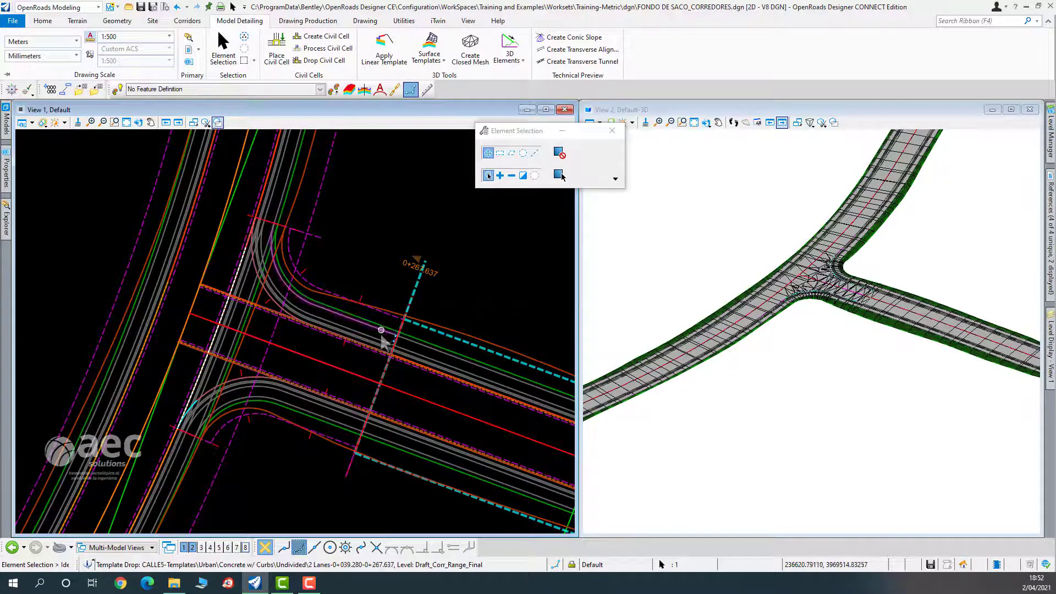
{"action": "scroll", "coordinate": [408, 340], "scroll_direction": "up", "scroll_amount": 4}
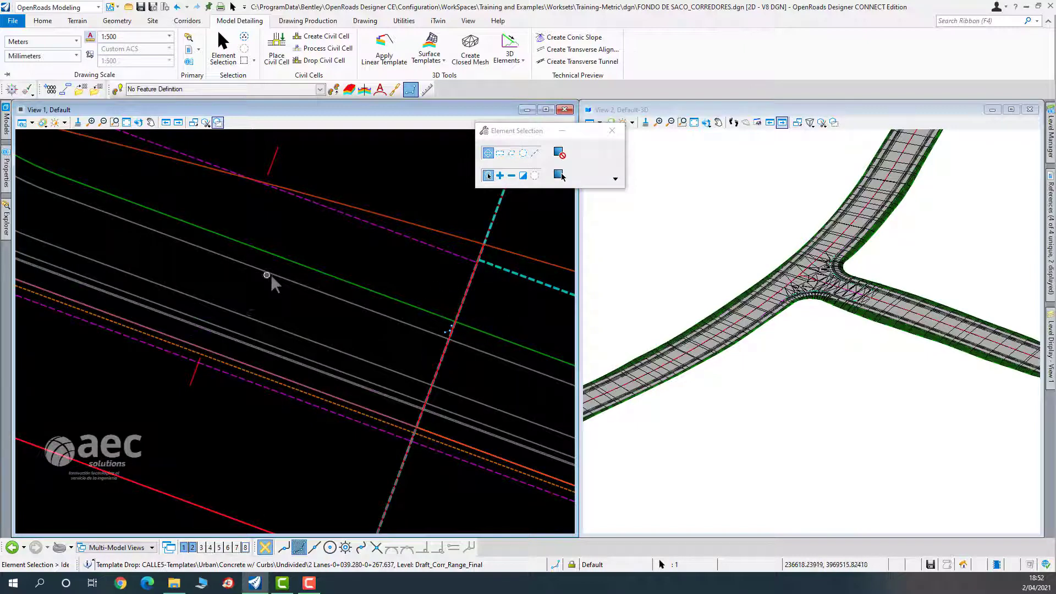
{"action": "scroll", "coordinate": [397, 353], "scroll_direction": "down", "scroll_amount": 3}
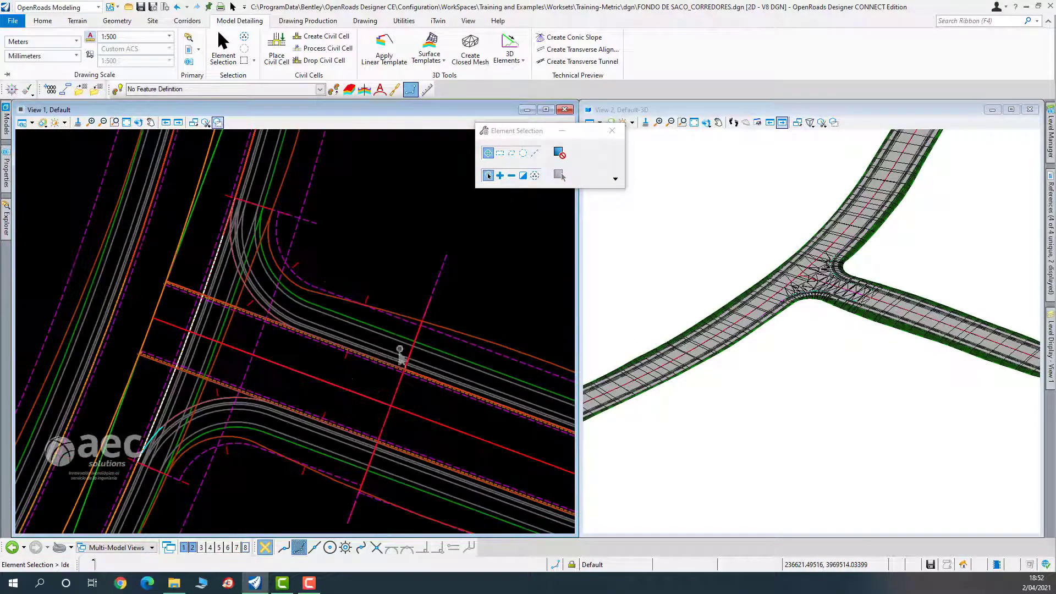
{"action": "scroll", "coordinate": [213, 461], "scroll_direction": "up", "scroll_amount": 2}
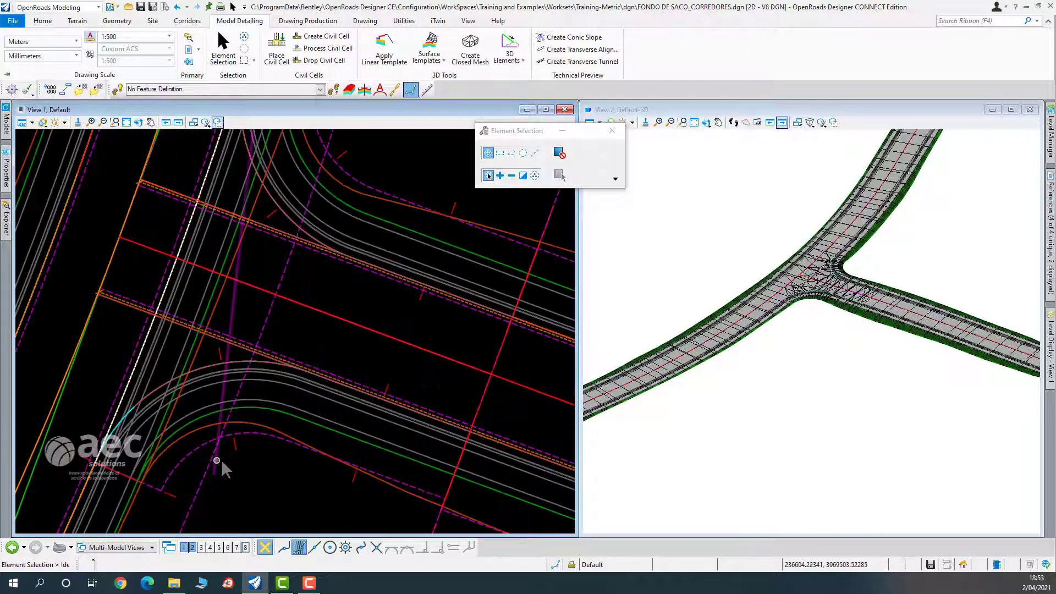
{"action": "middle_click_drag", "start_coordinate": [221, 460], "coordinate": [392, 407]}
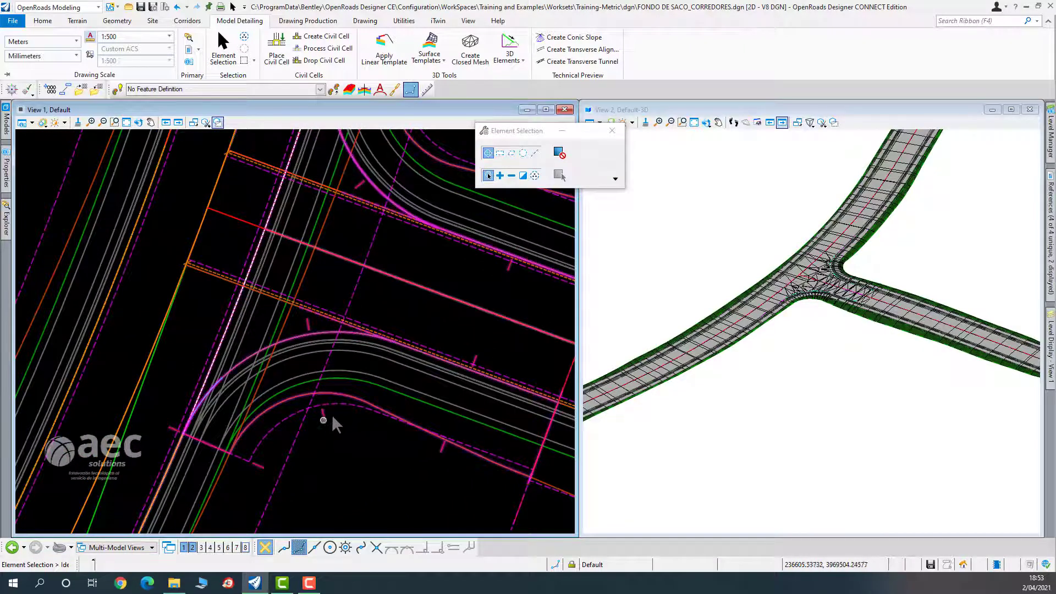
{"action": "left_click", "coordinate": [32, 123]}
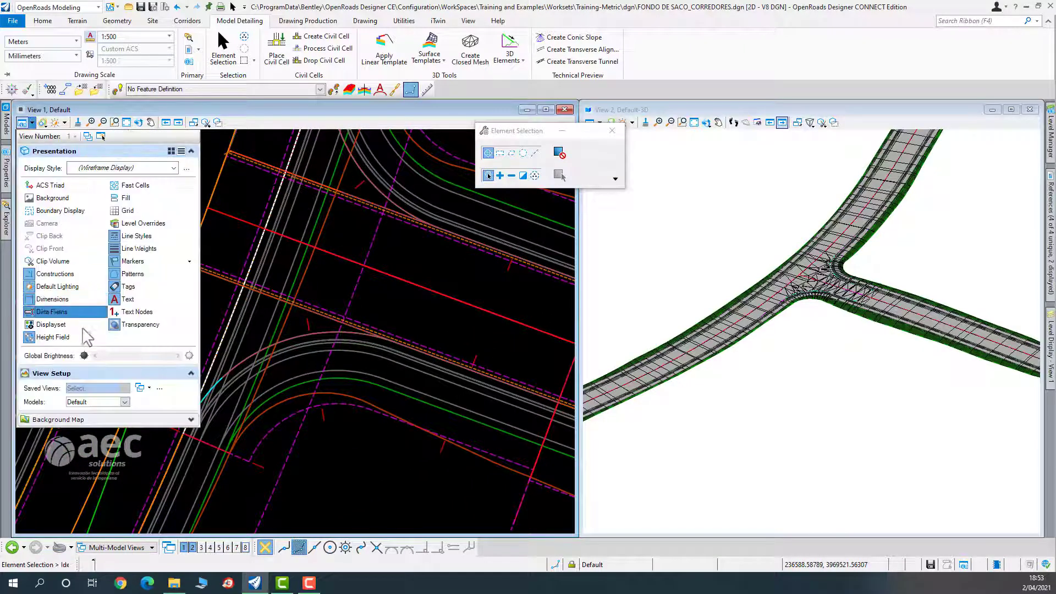
{"action": "left_click", "coordinate": [61, 280]}
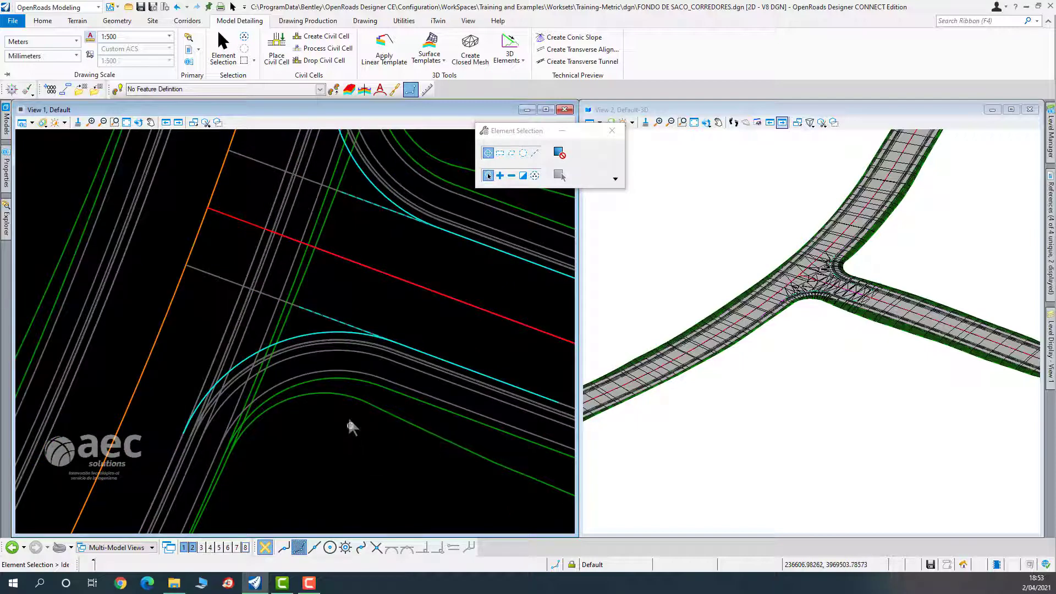
Set the arc radius of the civil cell's southern edge of pavement to 20 m and check the curve in 3D.
{"action": "left_click", "coordinate": [320, 332]}
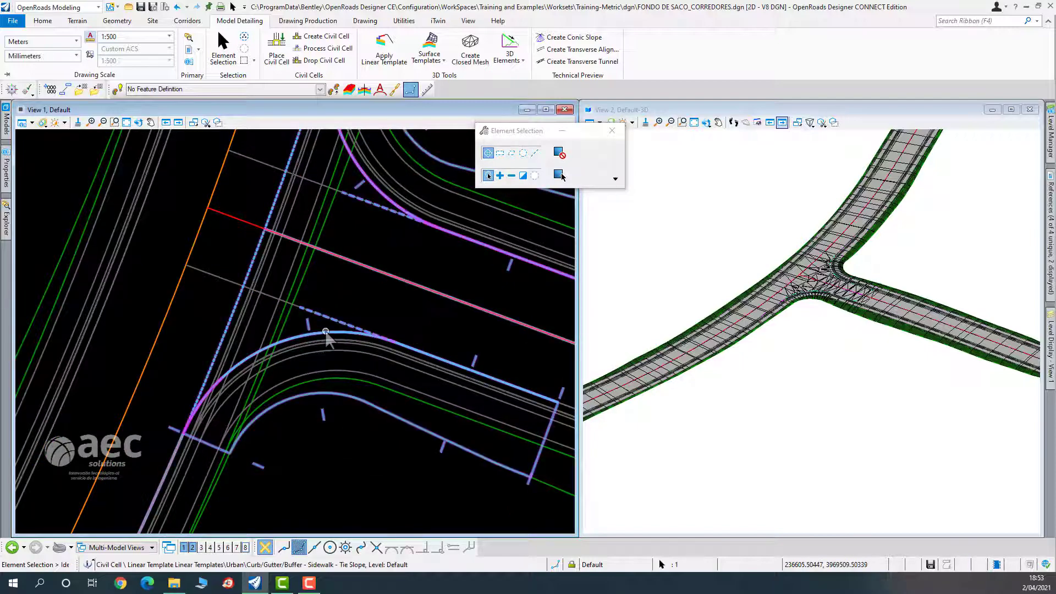
{"action": "left_click", "coordinate": [326, 333]}
{"action": "scroll", "coordinate": [273, 454], "scroll_direction": "down", "scroll_amount": 2}
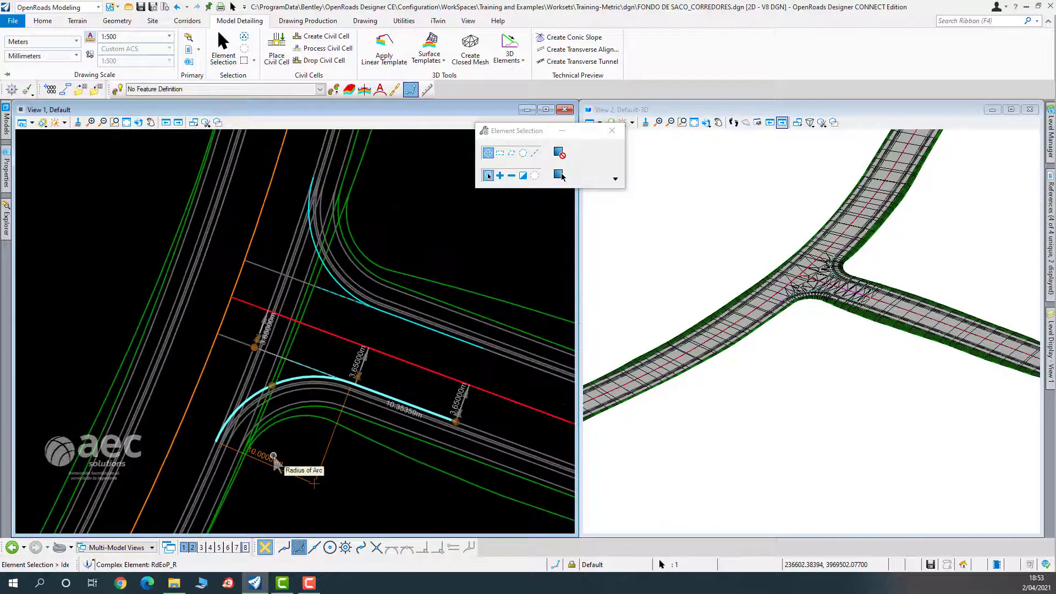
{"action": "left_click", "coordinate": [275, 461]}
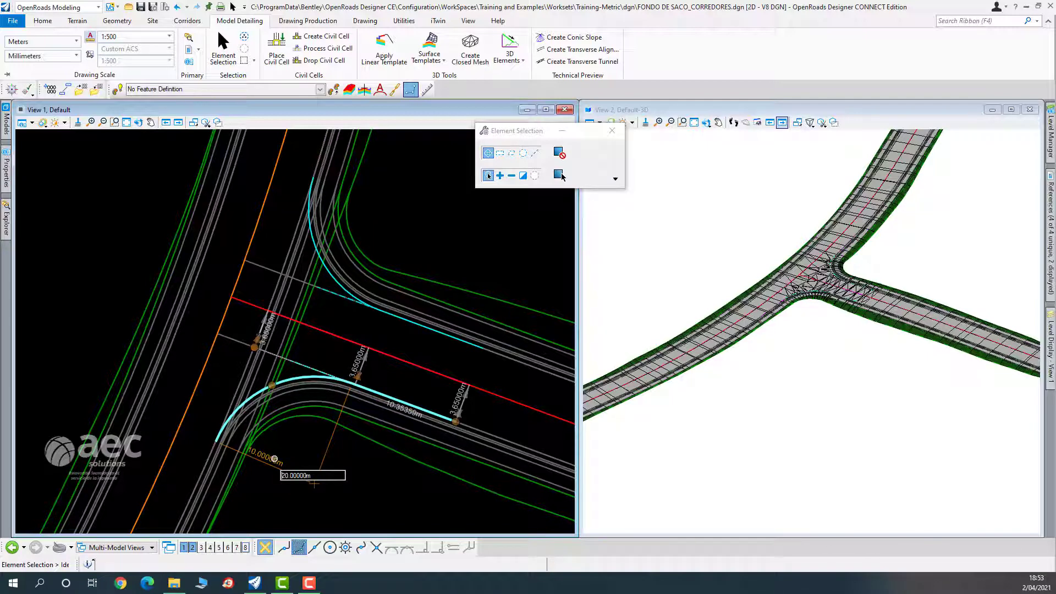
{"action": "key", "text": "Return"}
{"action": "scroll", "coordinate": [807, 315], "scroll_direction": "up", "scroll_amount": 3}
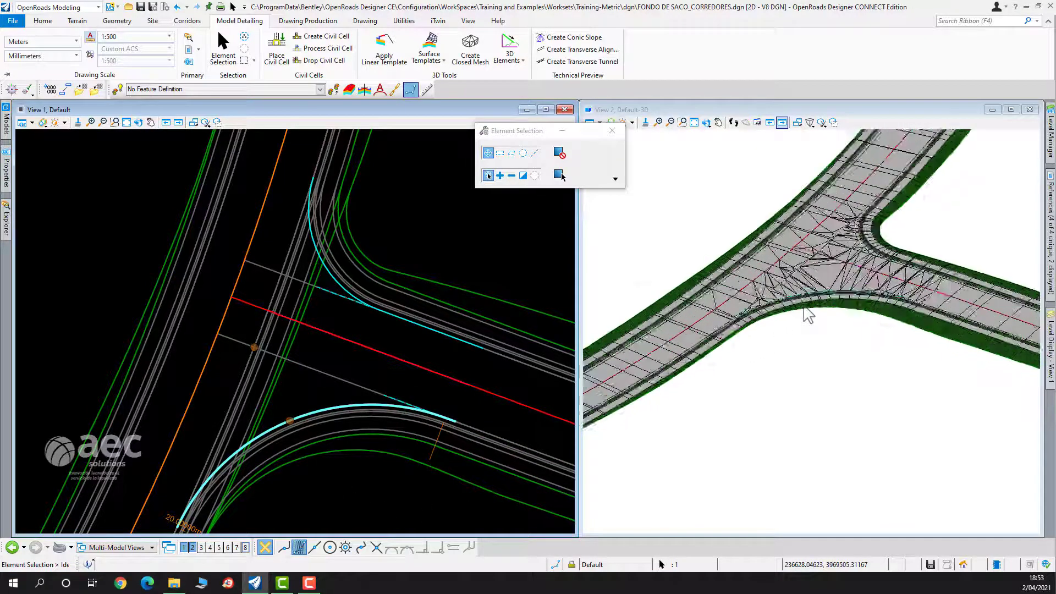
{"action": "scroll", "coordinate": [905, 305], "scroll_direction": "up", "scroll_amount": 4}
{"action": "scroll", "coordinate": [905, 306], "scroll_direction": "down", "scroll_amount": 3}
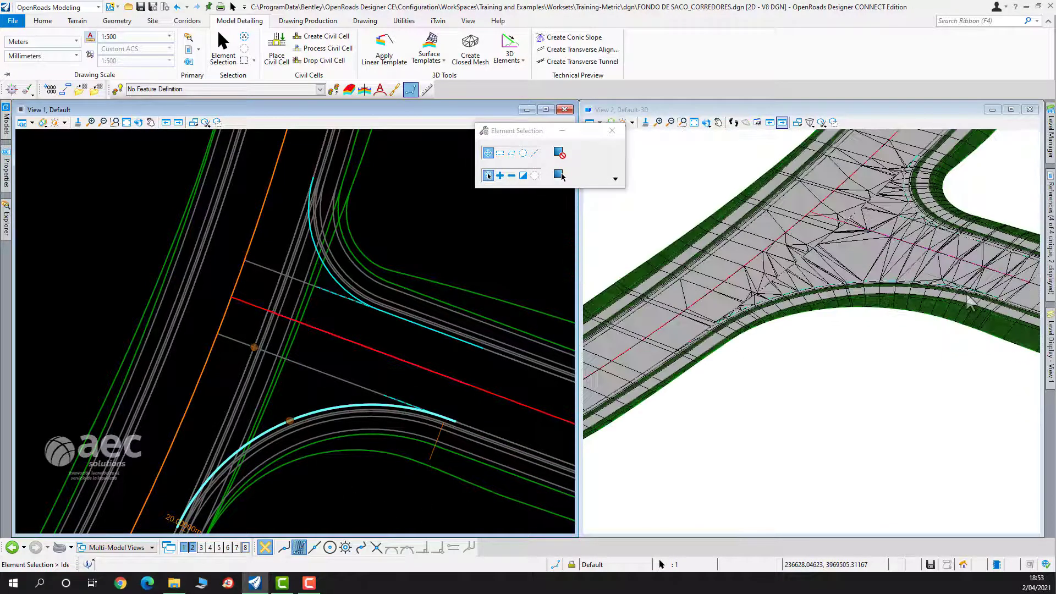
{"action": "scroll", "coordinate": [347, 488], "scroll_direction": "down", "scroll_amount": 2}
Set the arc radius of the civil cell's southern edge of pavement to 15 m.
{"action": "scroll", "coordinate": [268, 527], "scroll_direction": "up", "scroll_amount": 5}
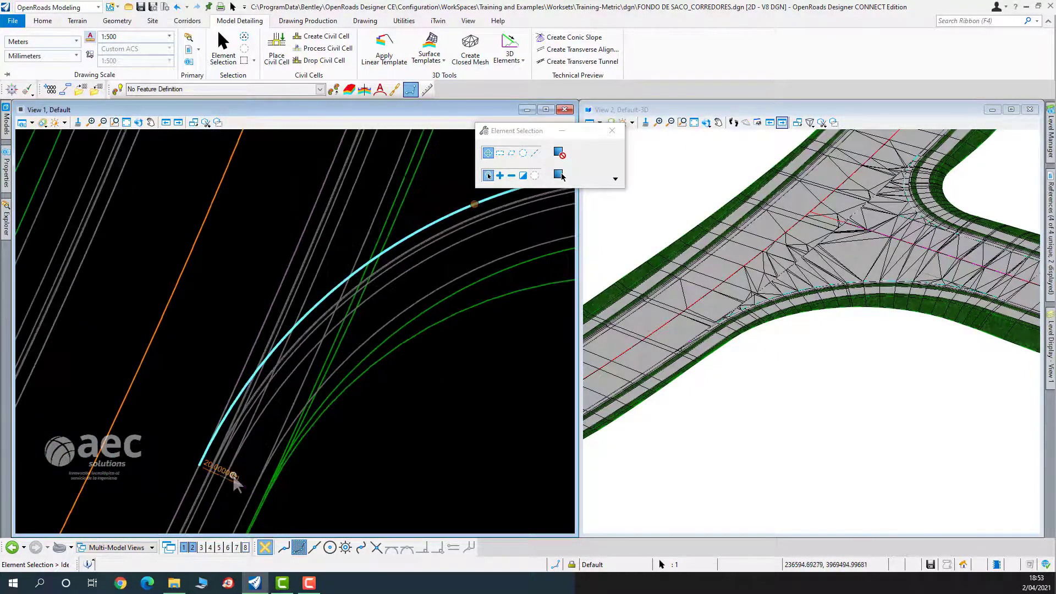
{"action": "left_click", "coordinate": [233, 477]}
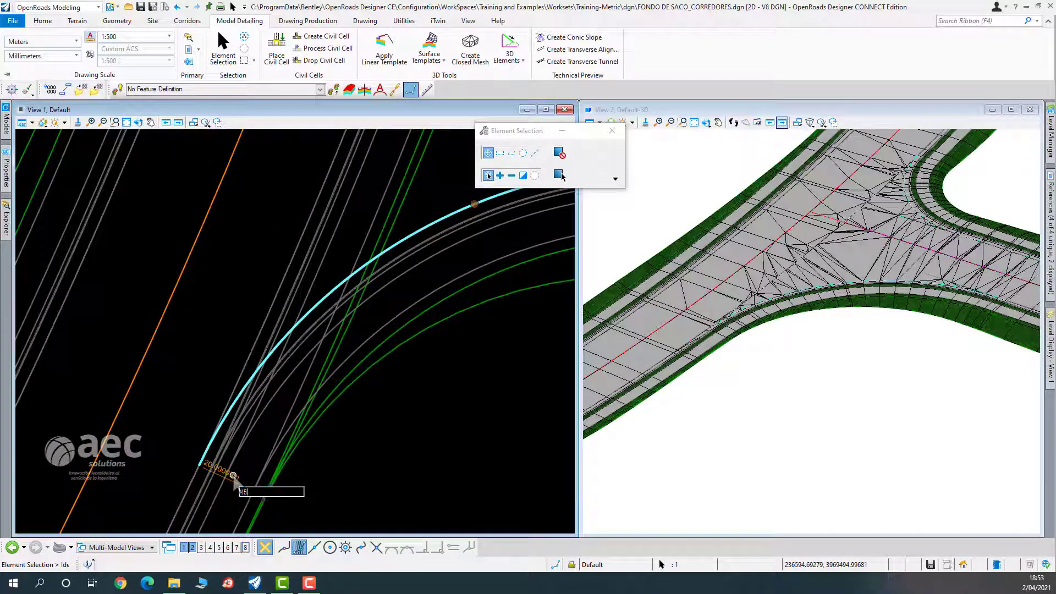
{"action": "key", "text": "Return"}
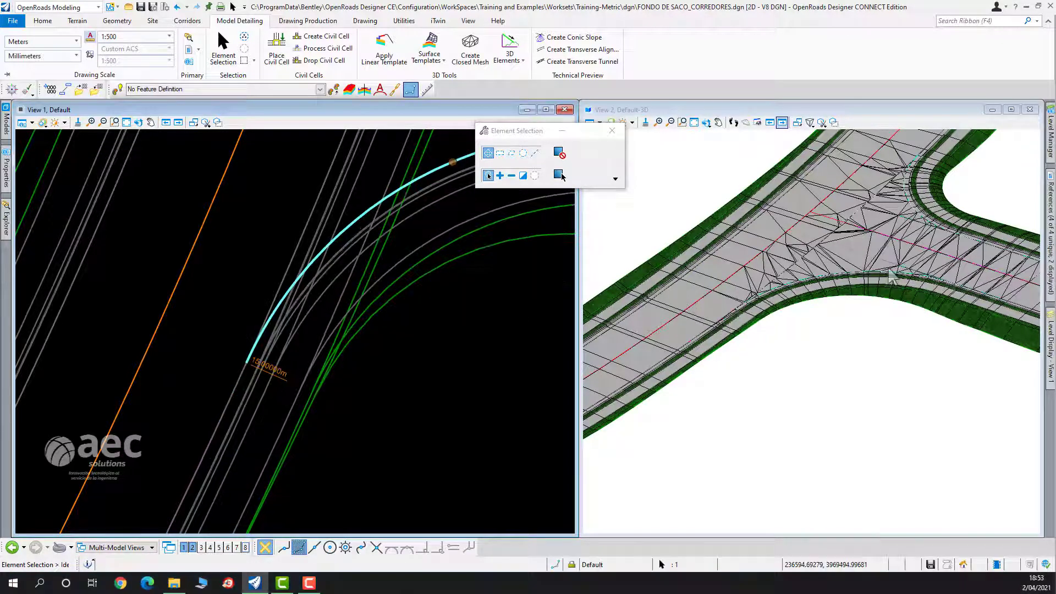
{"action": "scroll", "coordinate": [477, 282], "scroll_direction": "down", "scroll_amount": 2}
{"action": "scroll", "coordinate": [306, 437], "scroll_direction": "down", "scroll_amount": 2}
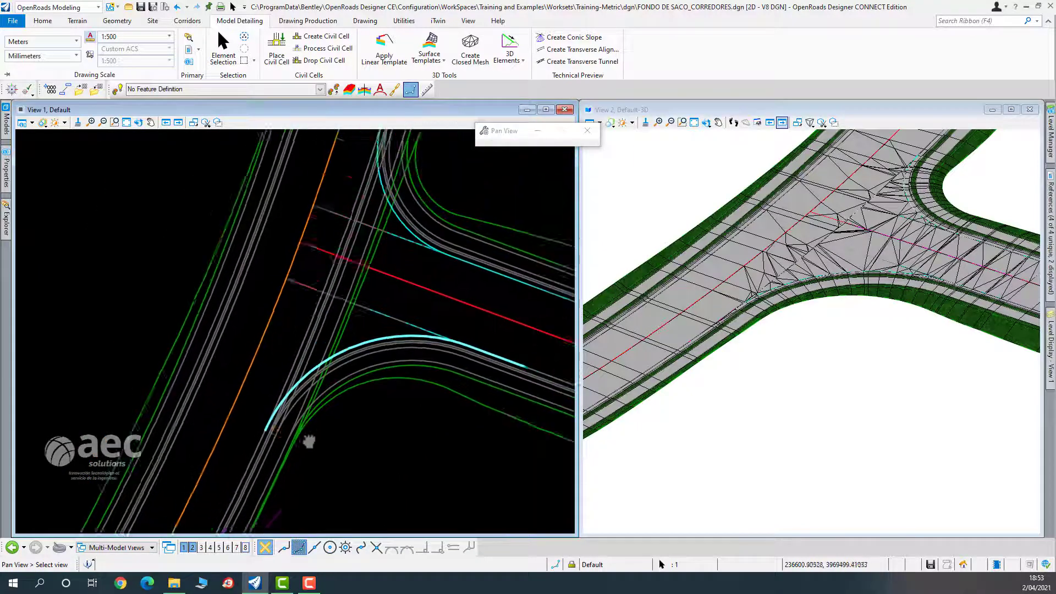
Set the arc radius of the civil cell's northern edge of pavement to 15 m and check the curve in 3D.
{"action": "left_click", "coordinate": [336, 263]}
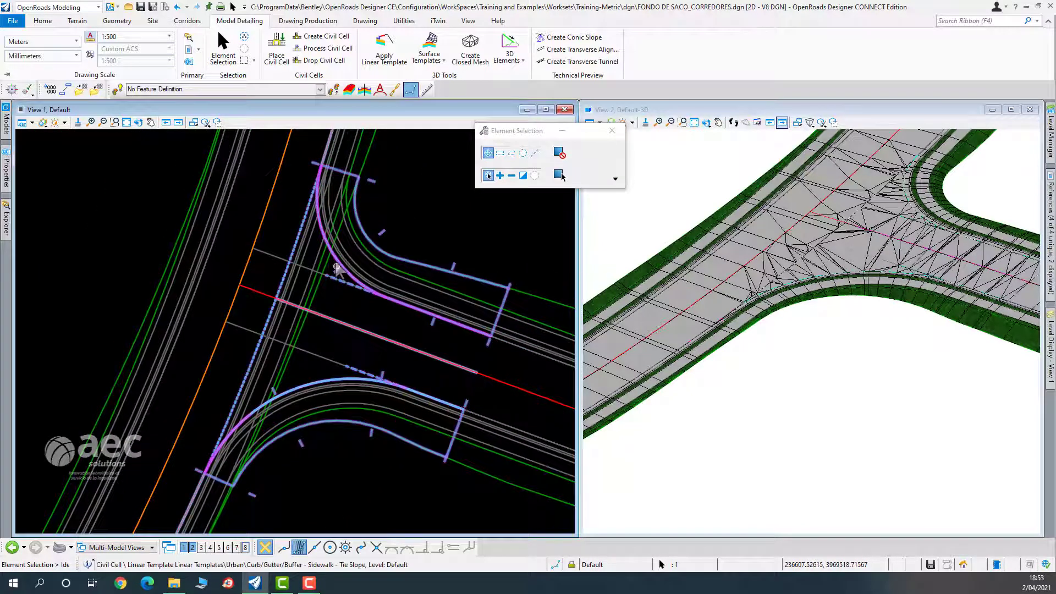
{"action": "left_click", "coordinate": [434, 180]}
{"action": "left_click", "coordinate": [346, 267]}
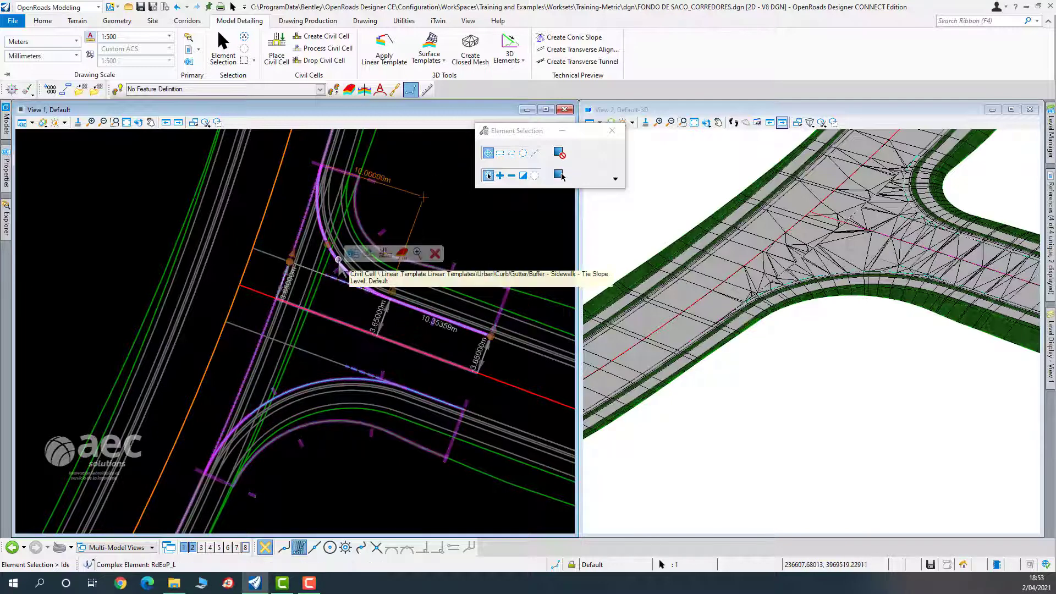
{"action": "left_click", "coordinate": [377, 176]}
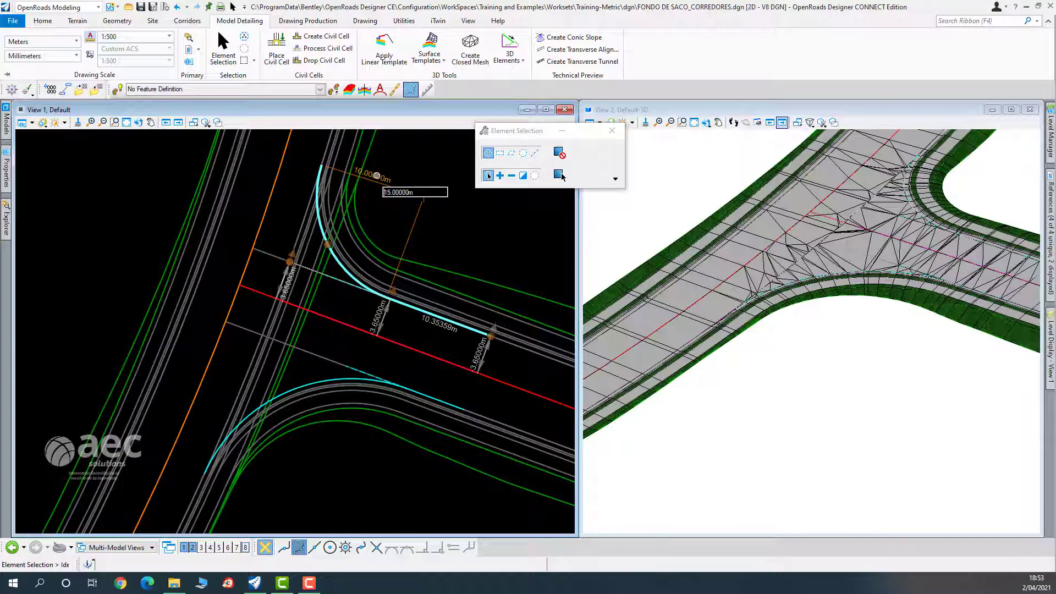
{"action": "type", "text": "15"}
{"action": "key", "text": "Return"}
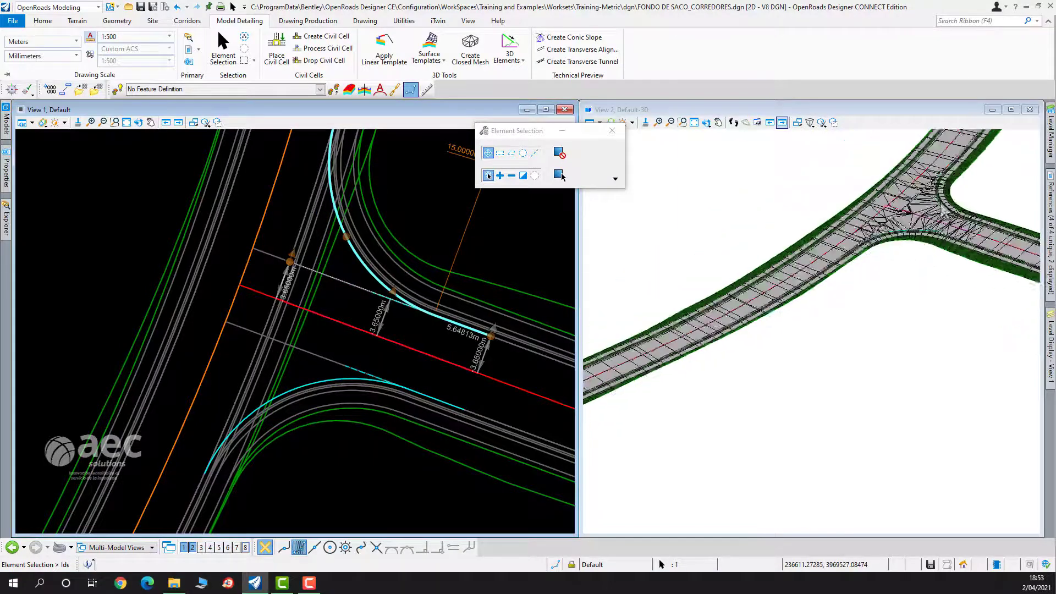
{"action": "scroll", "coordinate": [818, 232], "scroll_direction": "up", "scroll_amount": 3}
{"action": "scroll", "coordinate": [890, 334], "scroll_direction": "up", "scroll_amount": 2}
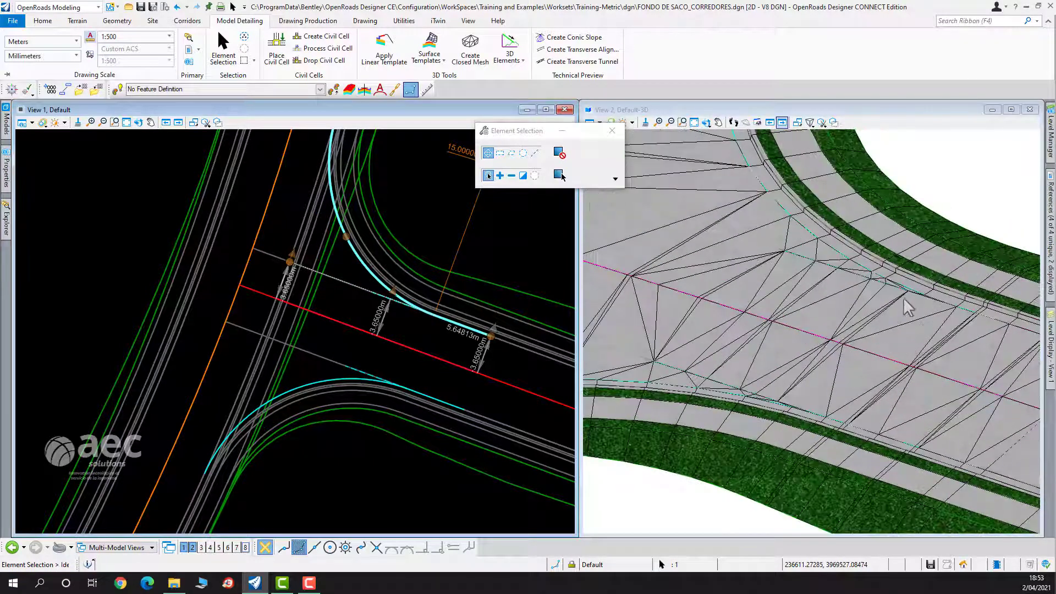
{"action": "scroll", "coordinate": [904, 298], "scroll_direction": "down", "scroll_amount": 2}
{"action": "scroll", "coordinate": [787, 299], "scroll_direction": "down", "scroll_amount": 1}
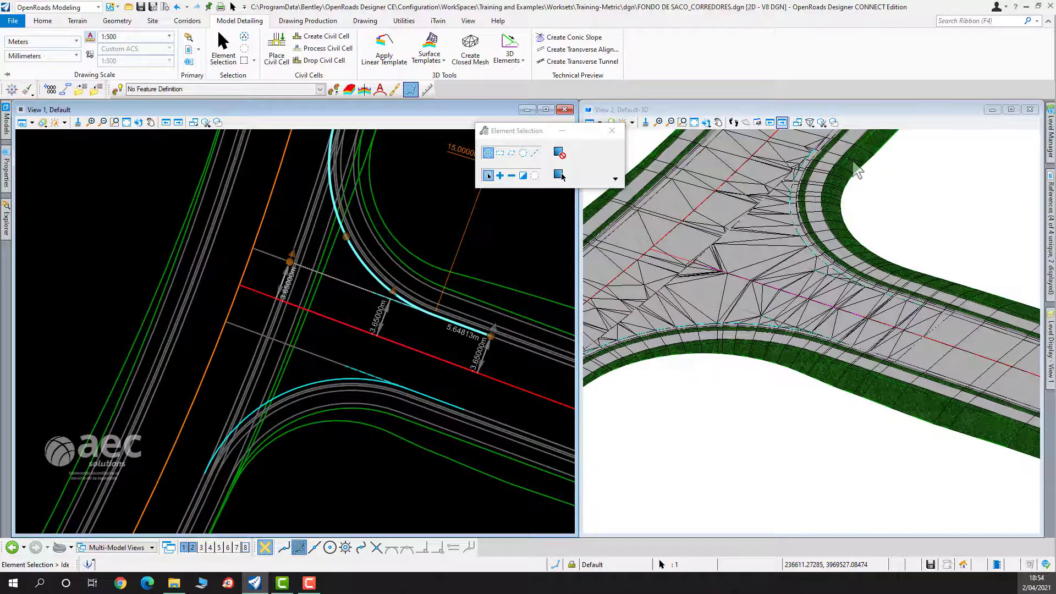
Examine the civil cell's northern corner in 3D and the side street's connection to the main road in both views.
{"action": "scroll", "coordinate": [832, 170], "scroll_direction": "up", "scroll_amount": 6}
{"action": "scroll", "coordinate": [814, 168], "scroll_direction": "down", "scroll_amount": 1}
{"action": "middle_click_drag", "start_coordinate": [815, 168], "coordinate": [752, 391]}
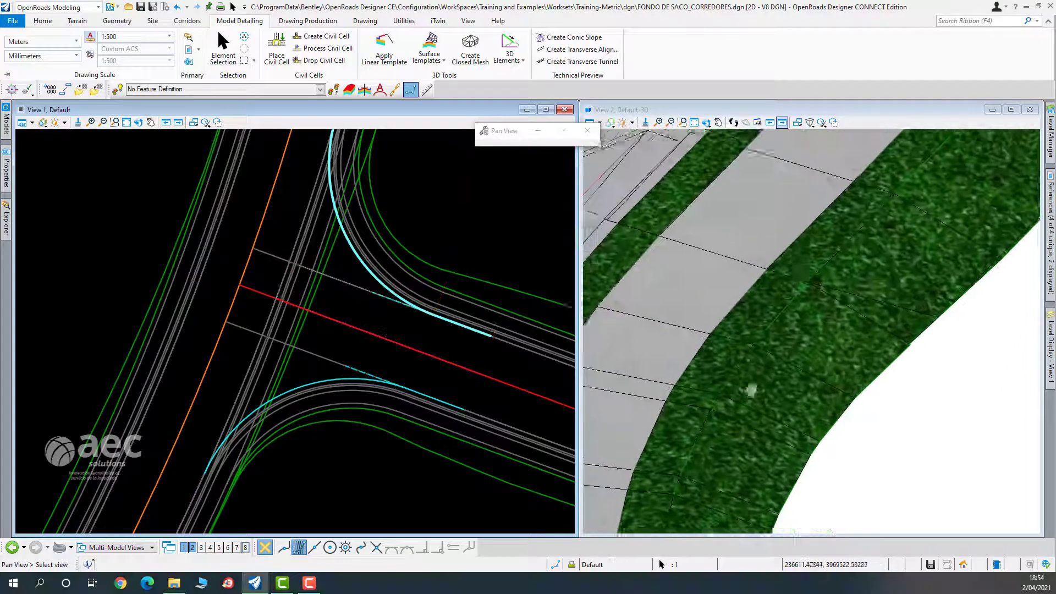
{"action": "scroll", "coordinate": [757, 276], "scroll_direction": "down", "scroll_amount": 5}
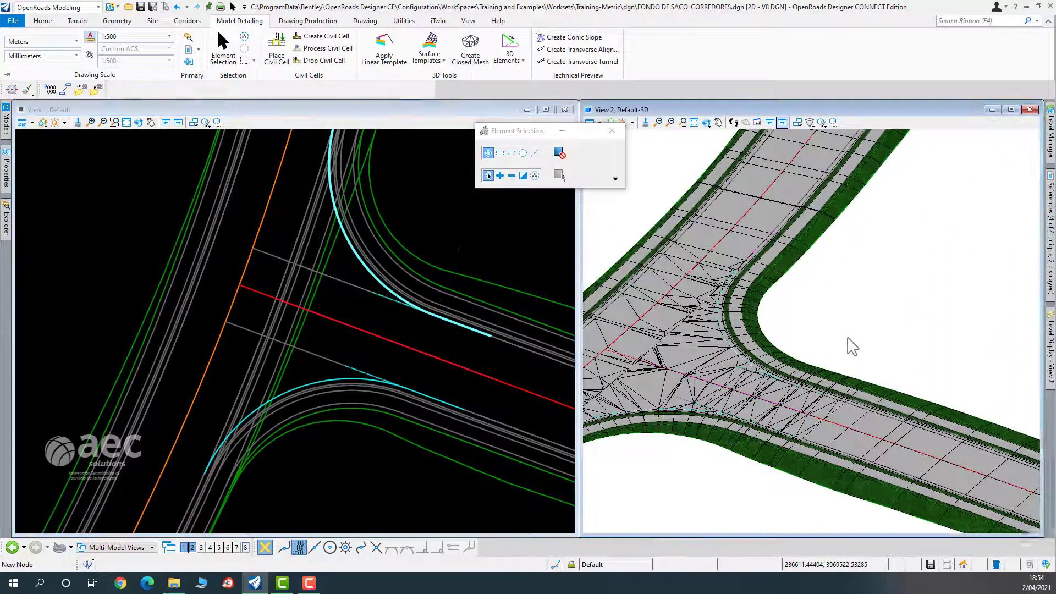
{"action": "scroll", "coordinate": [852, 347], "scroll_direction": "down", "scroll_amount": 3}
{"action": "scroll", "coordinate": [498, 329], "scroll_direction": "down", "scroll_amount": 7}
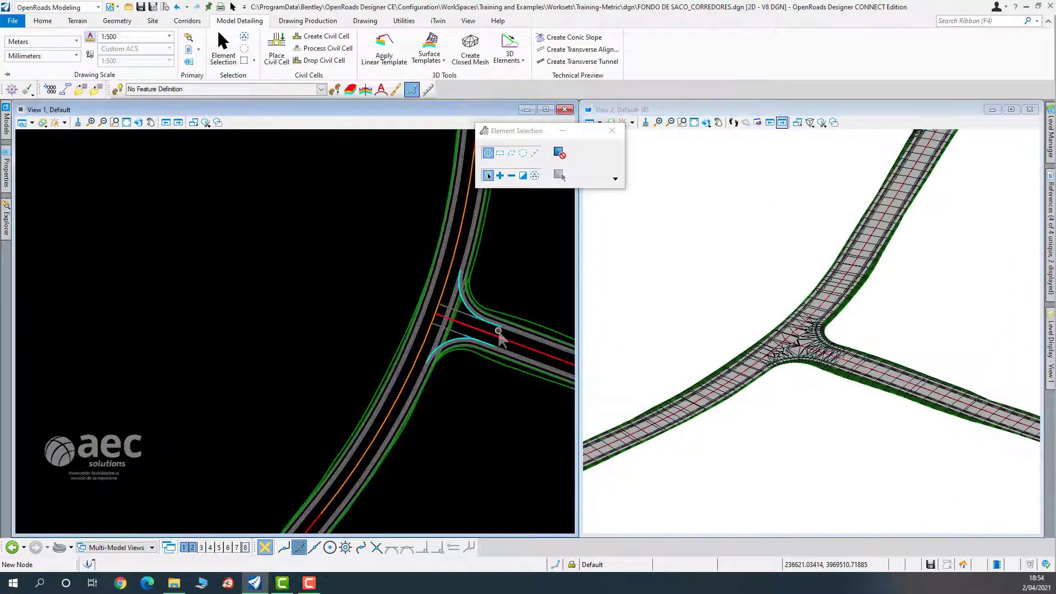
{"action": "middle_click_drag", "start_coordinate": [495, 320], "coordinate": [227, 265]}
{"action": "scroll", "coordinate": [227, 265], "scroll_direction": "up", "scroll_amount": 2}
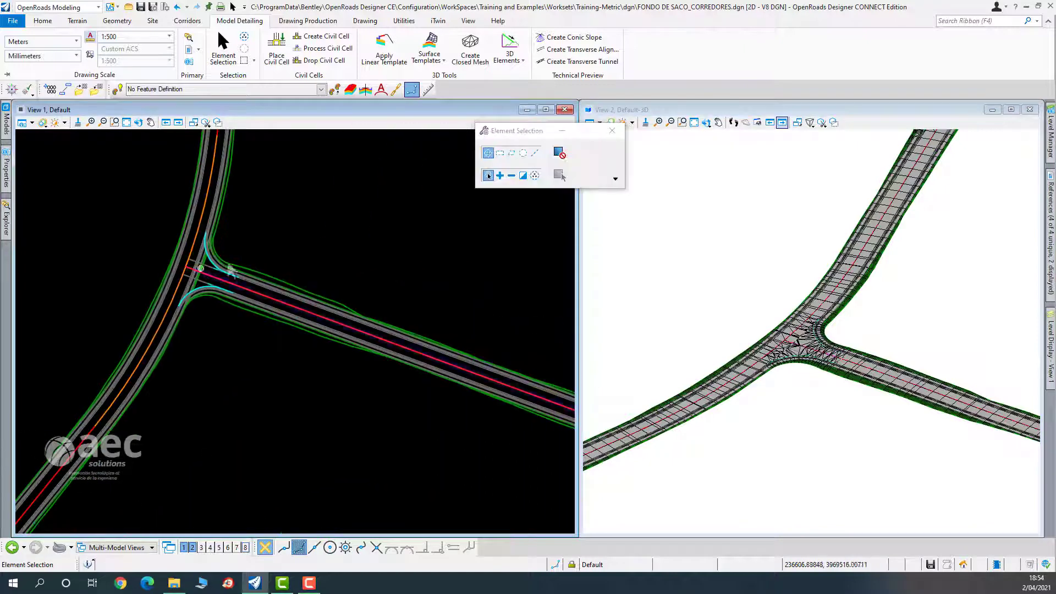
Turn on the display of Constructions in the plan view and bring the side street corridor into focus.
{"action": "left_click", "coordinate": [32, 124]}
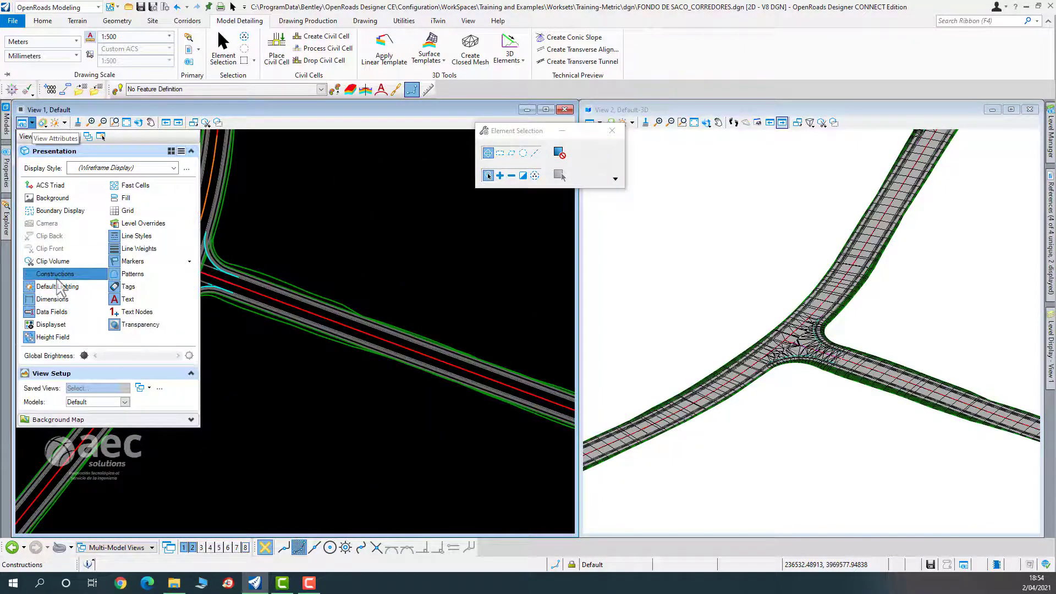
{"action": "left_click", "coordinate": [58, 278]}
{"action": "scroll", "coordinate": [347, 272], "scroll_direction": "down", "scroll_amount": 2}
{"action": "scroll", "coordinate": [385, 259], "scroll_direction": "down", "scroll_amount": 2}
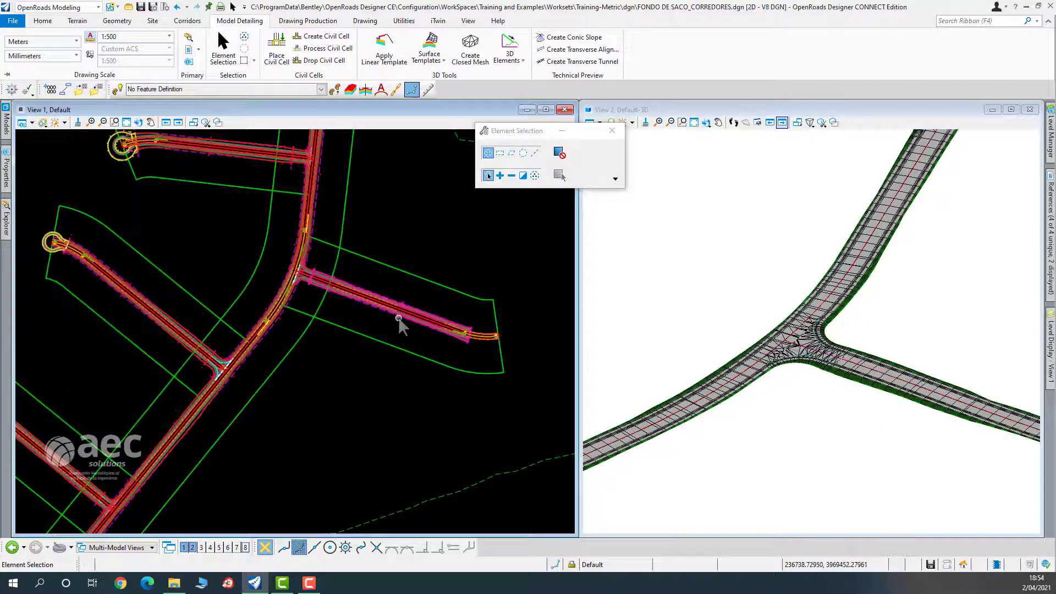
{"action": "scroll", "coordinate": [398, 318], "scroll_direction": "up", "scroll_amount": 4}
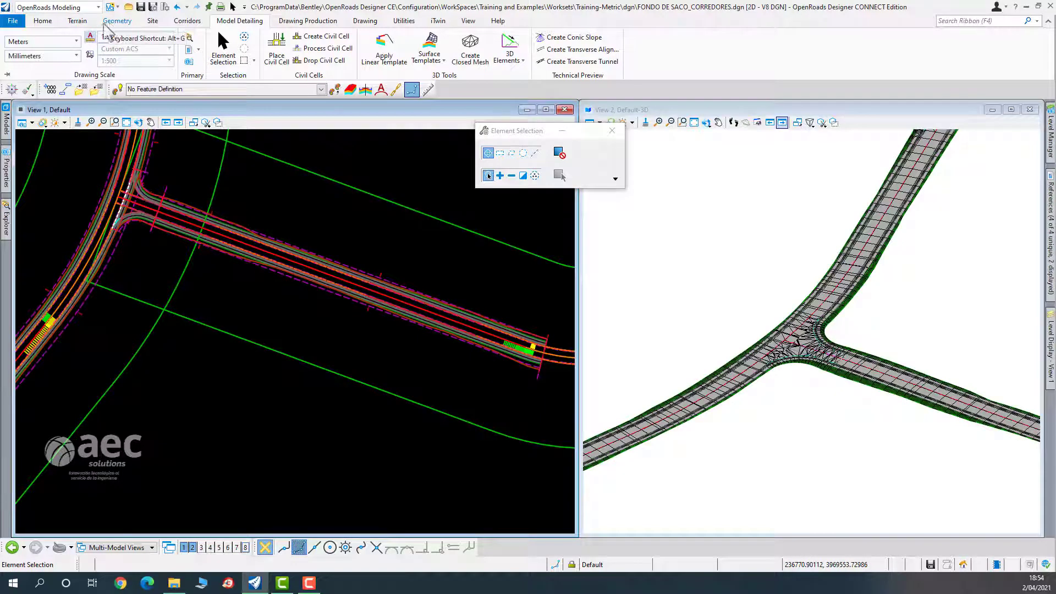
Assign superelevation section Area de peralte-5 to corridor CALLE5, accepting the EOP_L and EOP_R points with CL as pivot.
{"action": "left_click", "coordinate": [187, 20]}
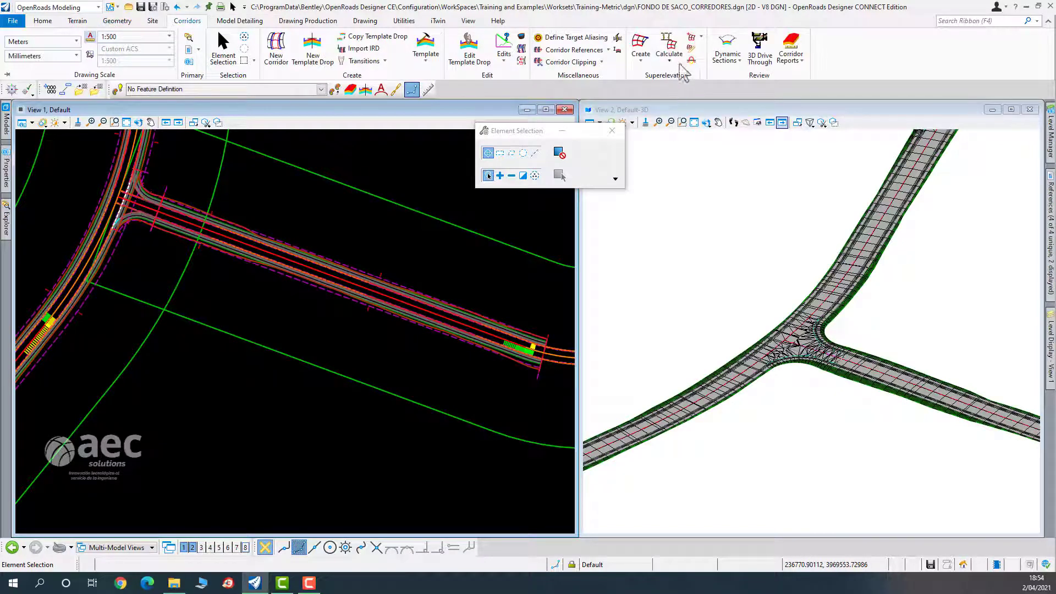
{"action": "left_click", "coordinate": [673, 62]}
{"action": "left_click", "coordinate": [701, 117]}
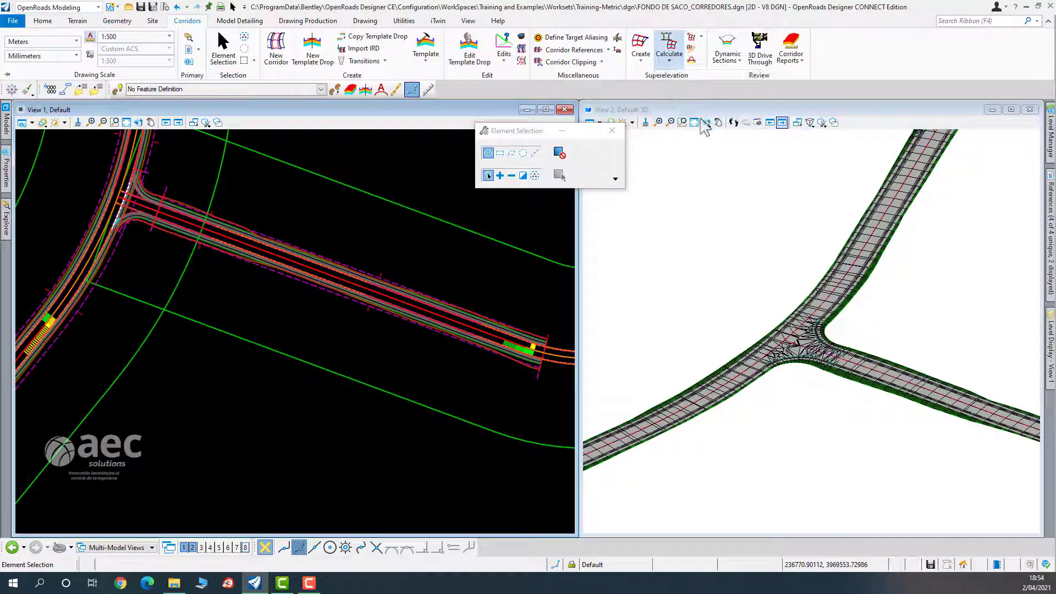
{"action": "left_click", "coordinate": [448, 223]}
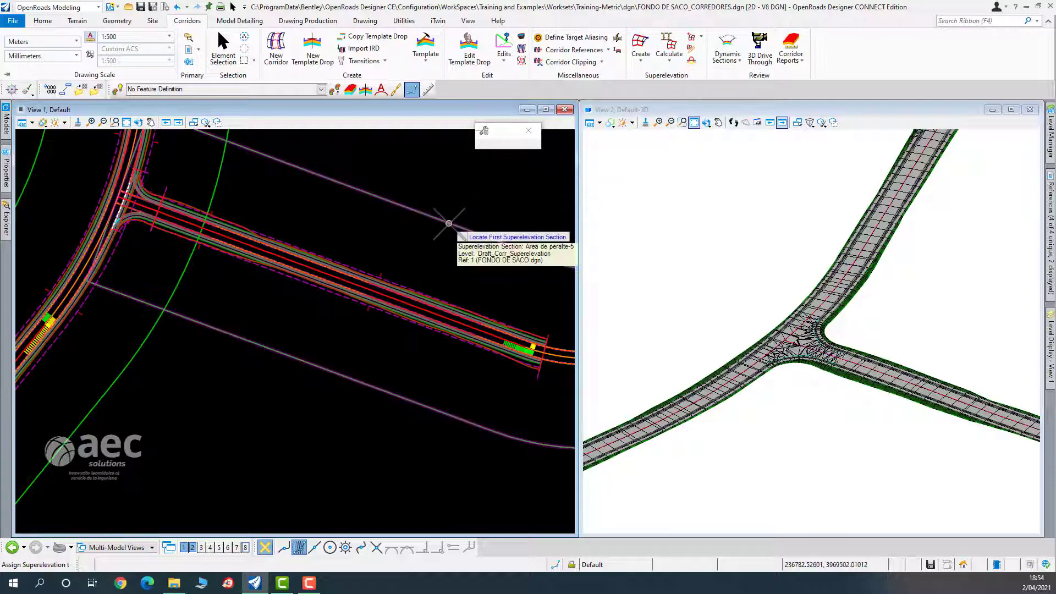
{"action": "right_click", "coordinate": [445, 178]}
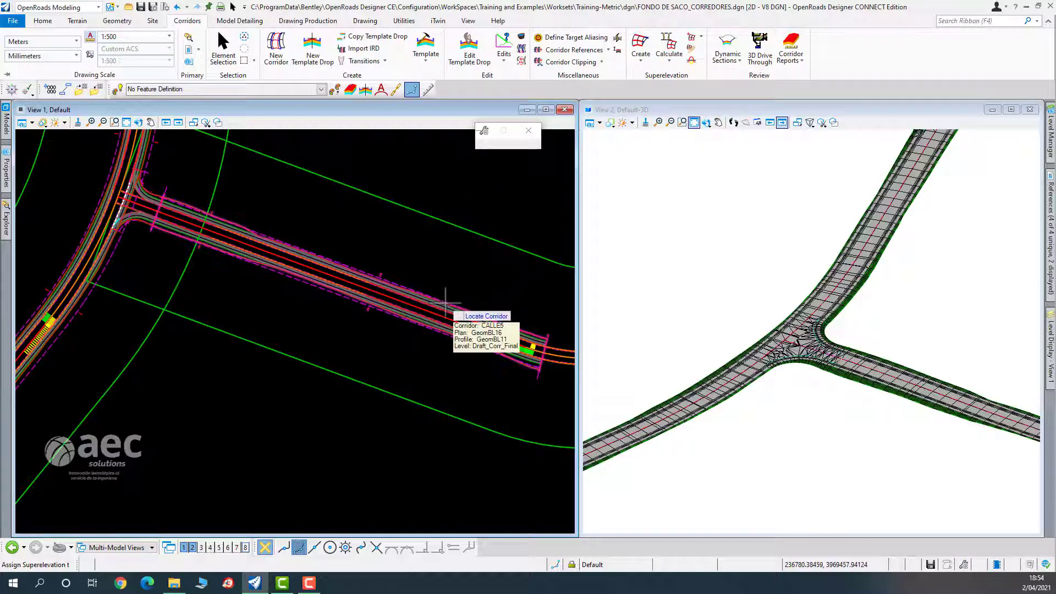
{"action": "left_click", "coordinate": [446, 303]}
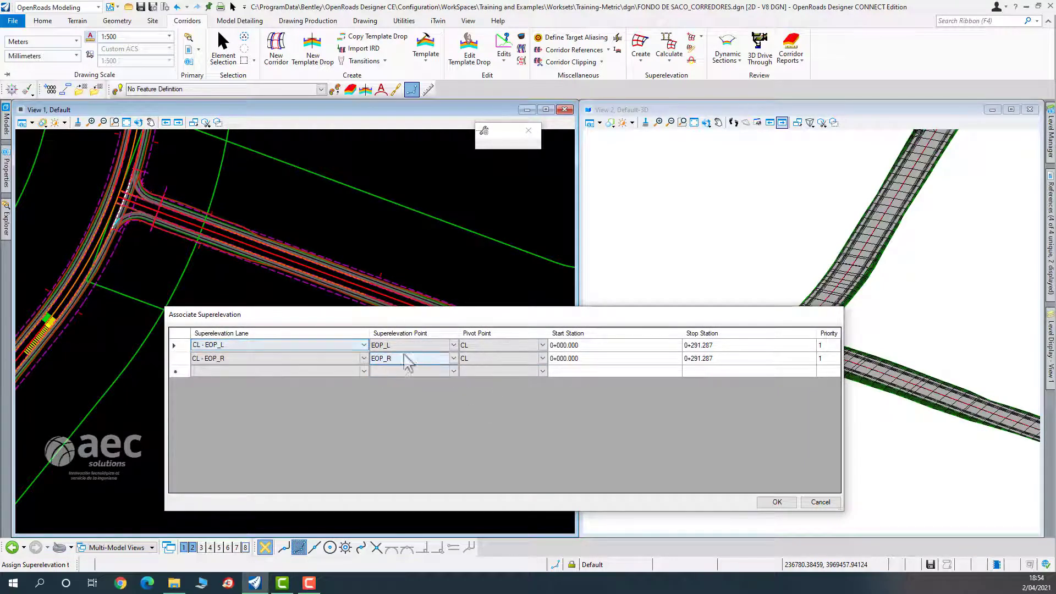
{"action": "left_click", "coordinate": [777, 502]}
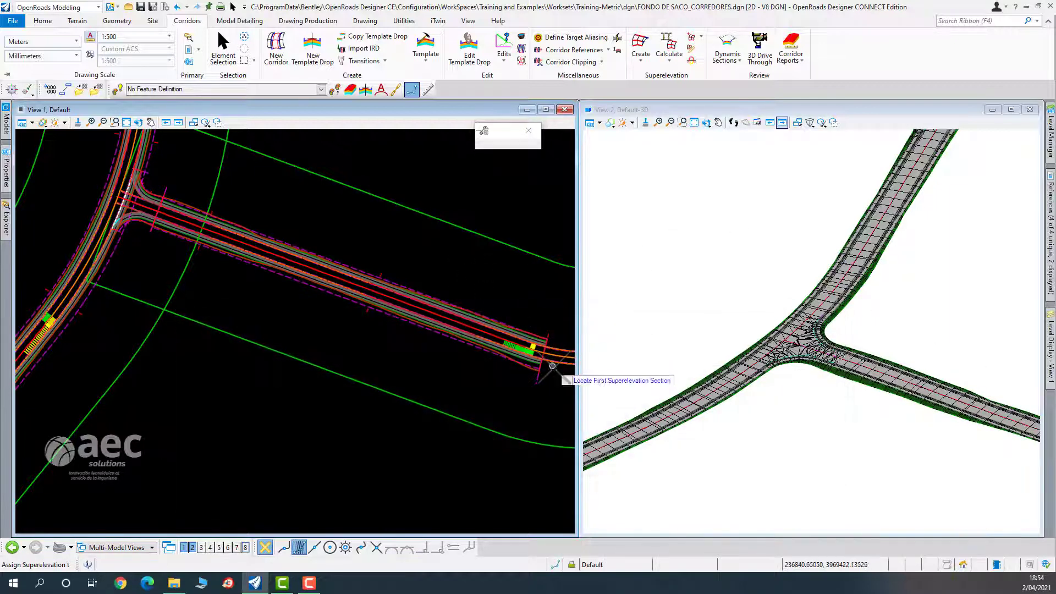
Leave the superelevation assignment and examine the superelevation transition at the side street corridor's eastern end in plan.
{"action": "scroll", "coordinate": [553, 367], "scroll_direction": "up", "scroll_amount": 4}
{"action": "scroll", "coordinate": [549, 348], "scroll_direction": "up", "scroll_amount": 2}
{"action": "scroll", "coordinate": [443, 277], "scroll_direction": "down", "scroll_amount": 2}
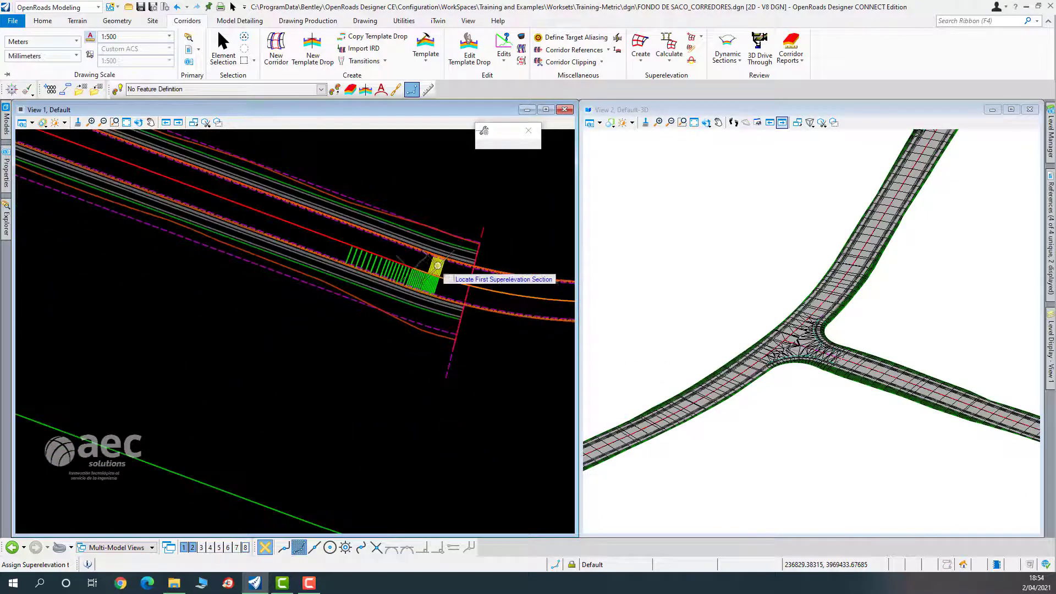
{"action": "left_click", "coordinate": [223, 46]}
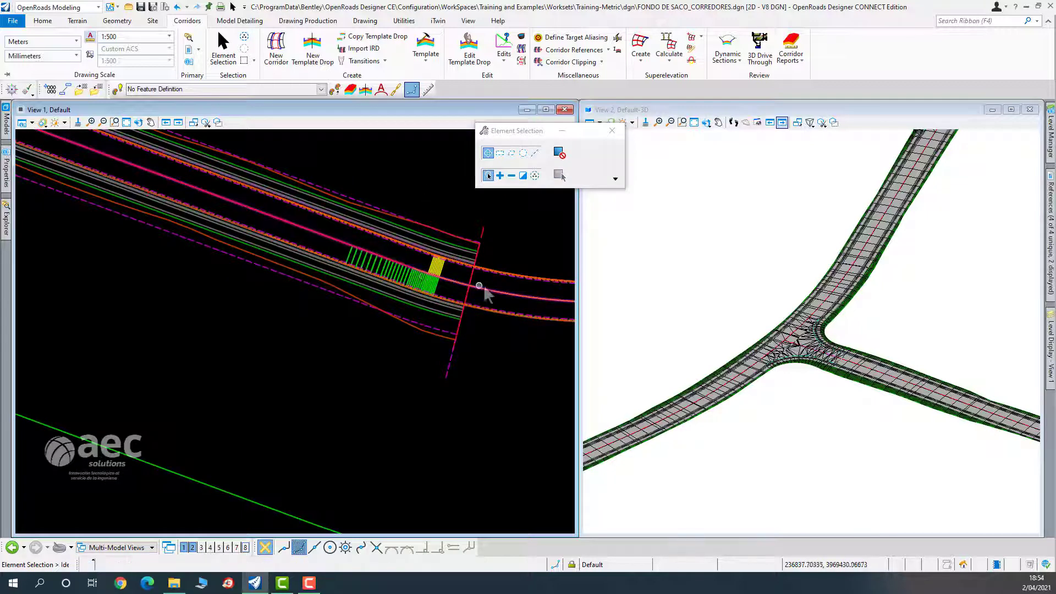
{"action": "scroll", "coordinate": [480, 286], "scroll_direction": "down", "scroll_amount": 6}
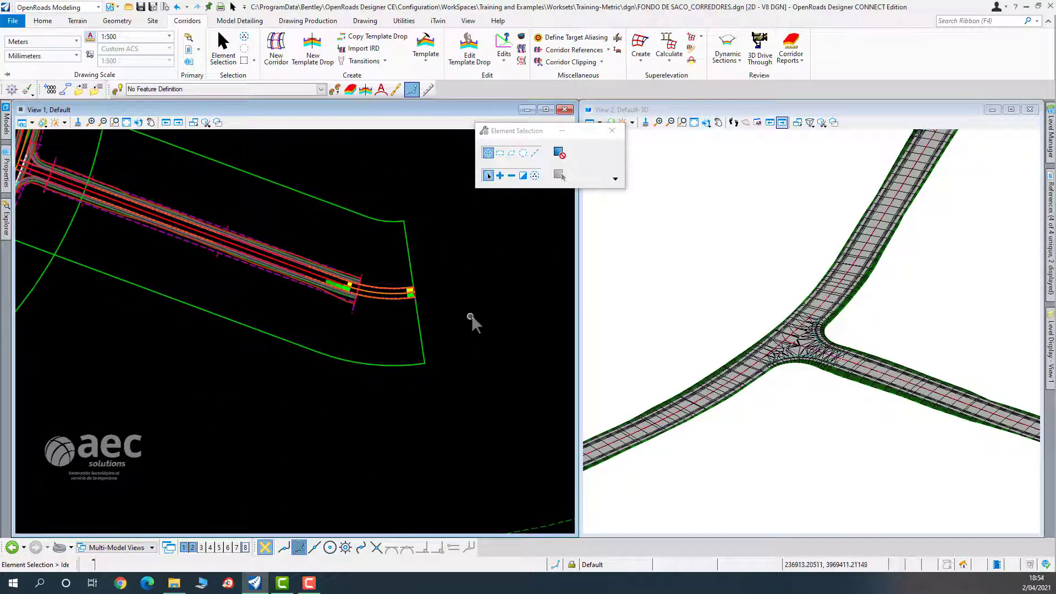
{"action": "scroll", "coordinate": [355, 296], "scroll_direction": "up", "scroll_amount": 6}
{"action": "scroll", "coordinate": [528, 333], "scroll_direction": "down", "scroll_amount": 4}
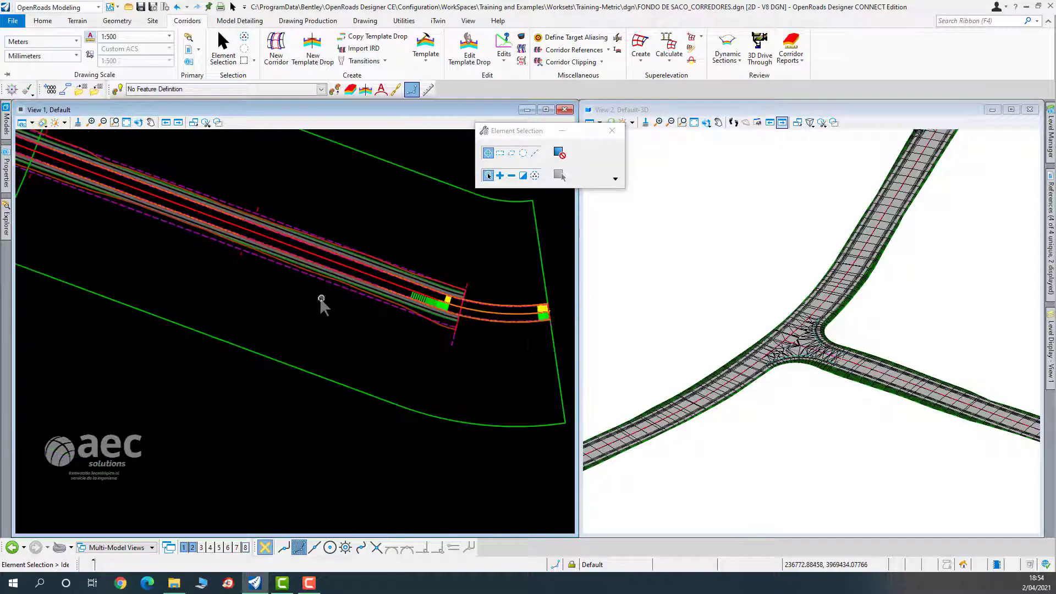
{"action": "scroll", "coordinate": [319, 298], "scroll_direction": "down", "scroll_amount": 3}
{"action": "scroll", "coordinate": [278, 302], "scroll_direction": "up", "scroll_amount": 2}
{"action": "scroll", "coordinate": [358, 385], "scroll_direction": "down", "scroll_amount": 1}
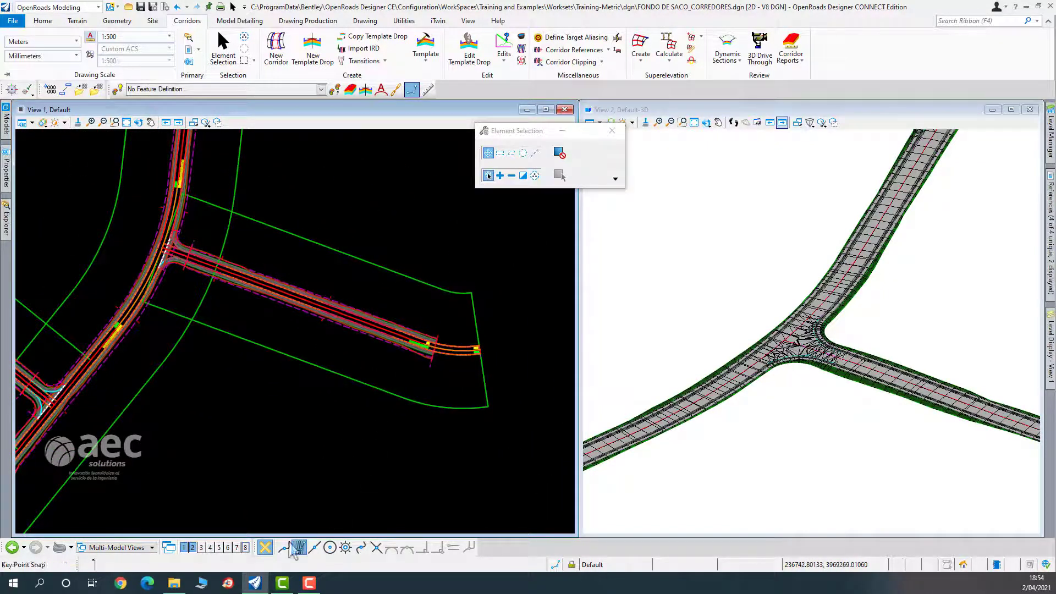
Show the cross section of corridor CALLE5 in View 8 and locate its station line in the plan view.
{"action": "left_click", "coordinate": [246, 547]}
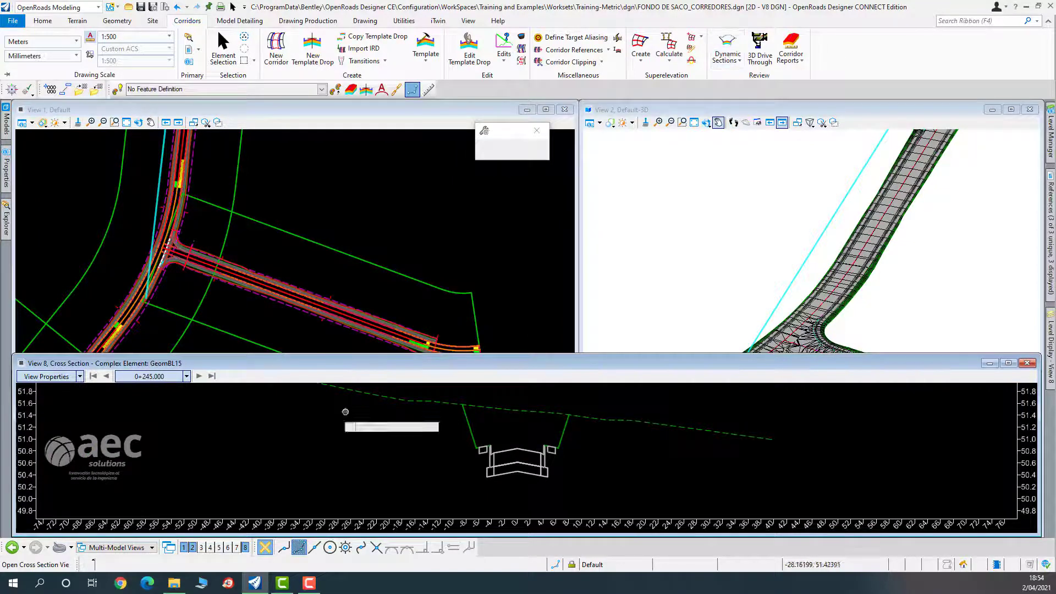
{"action": "scroll", "coordinate": [238, 304], "scroll_direction": "up", "scroll_amount": 2}
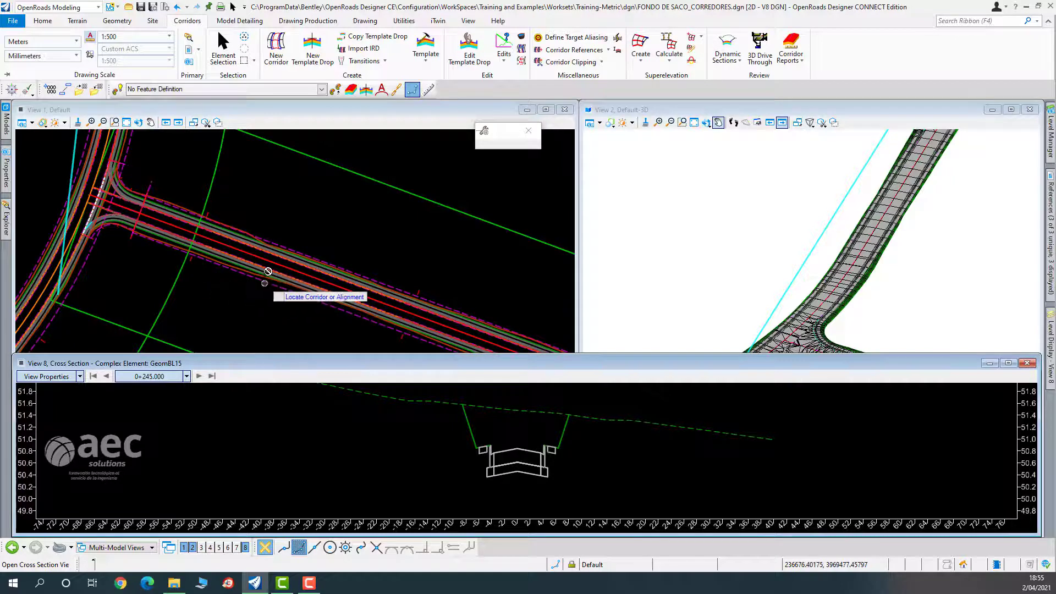
{"action": "left_click", "coordinate": [312, 263]}
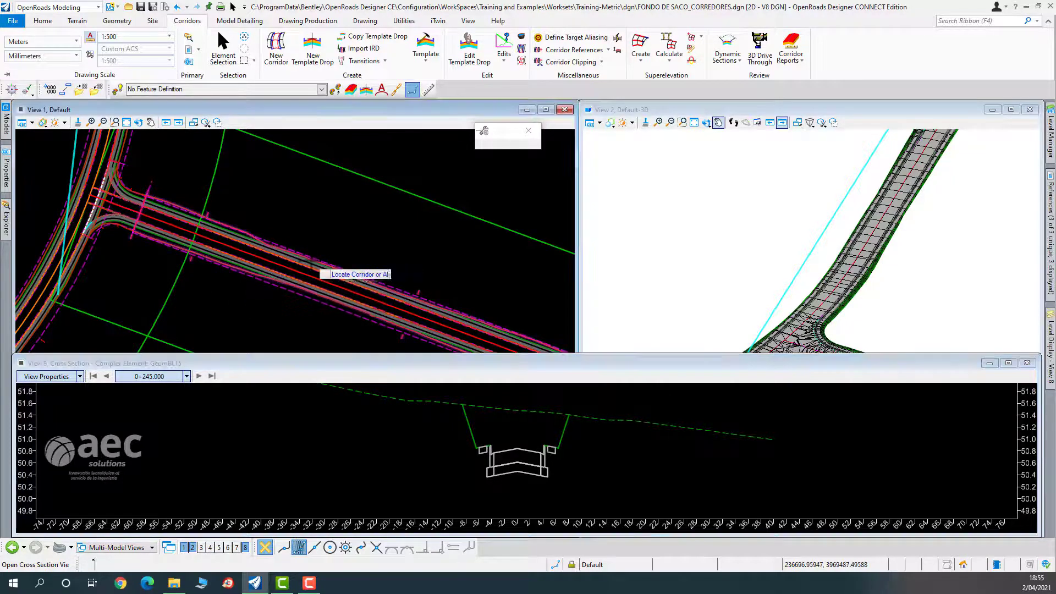
{"action": "left_click", "coordinate": [396, 473]}
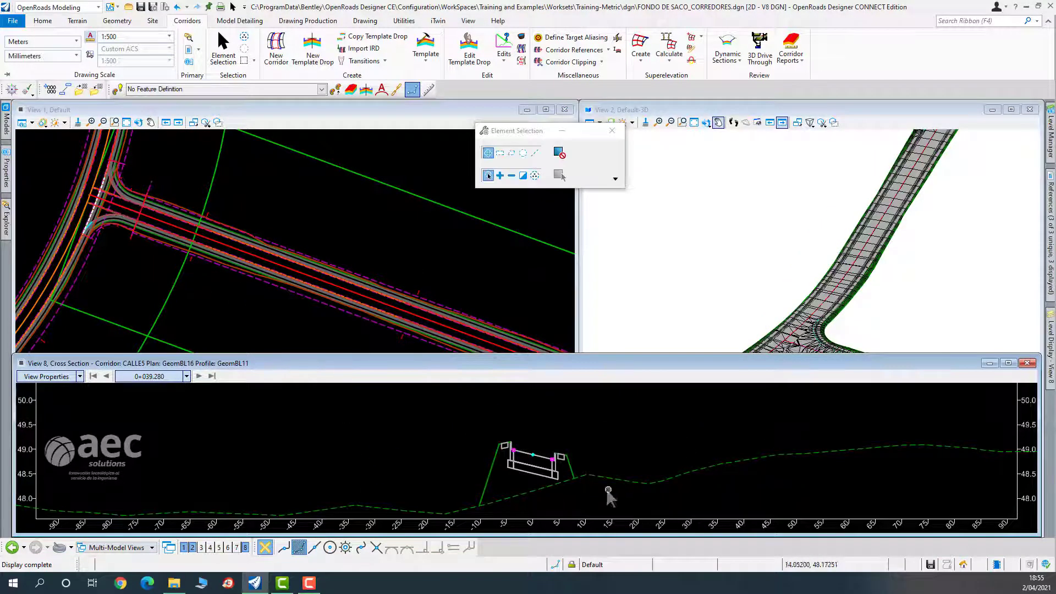
{"action": "scroll", "coordinate": [431, 322], "scroll_direction": "down", "scroll_amount": 5}
{"action": "scroll", "coordinate": [491, 315], "scroll_direction": "up", "scroll_amount": 5}
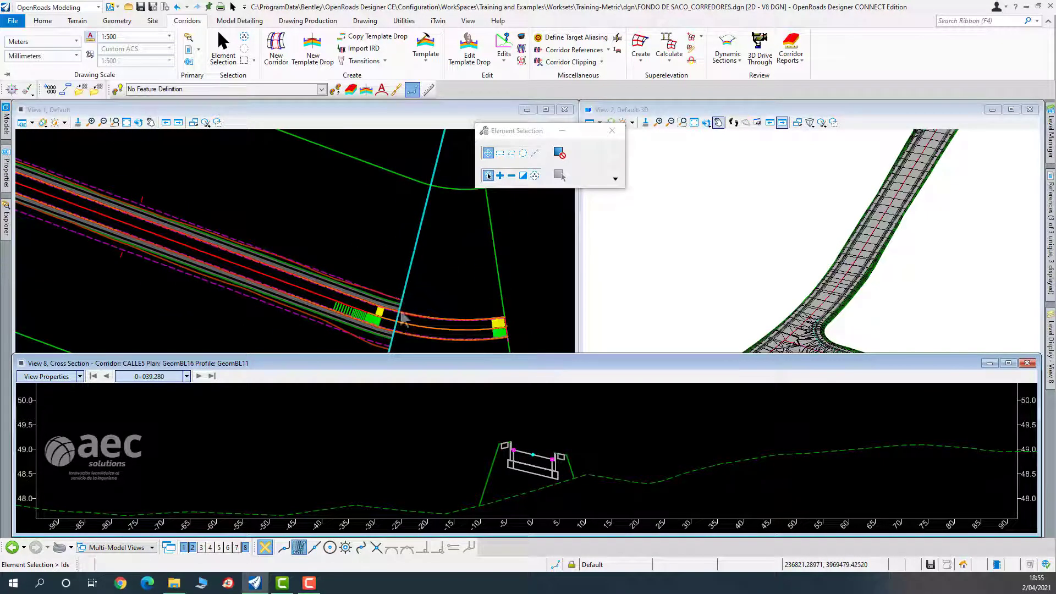
Place a horizontal temporary dimension across the left lane of the CALLE5 cross section, from edge of pavement to centreline.
{"action": "scroll", "coordinate": [501, 423], "scroll_direction": "up", "scroll_amount": 3}
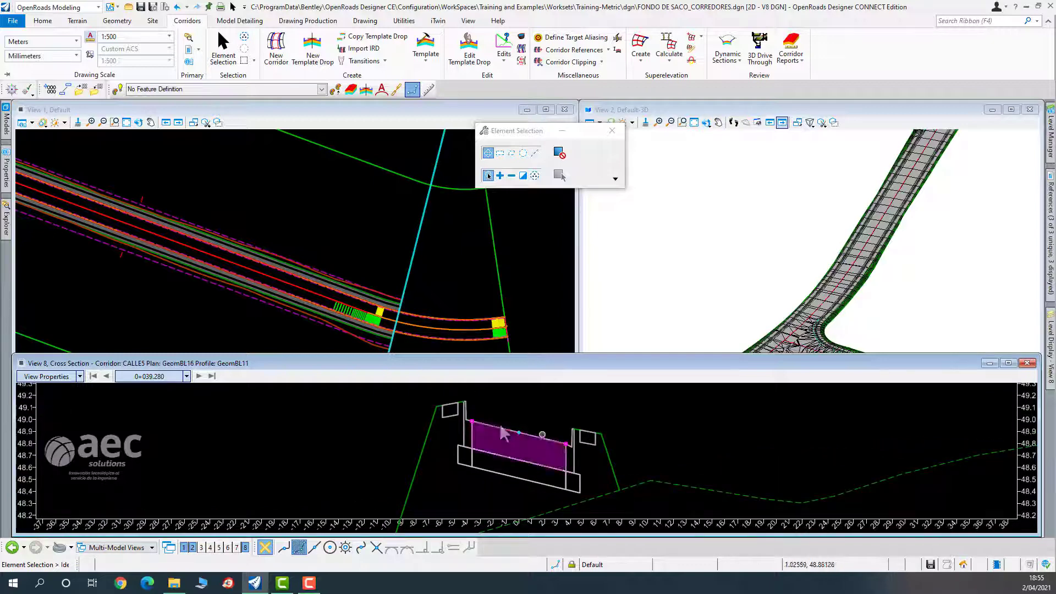
{"action": "scroll", "coordinate": [532, 417], "scroll_direction": "up", "scroll_amount": 2}
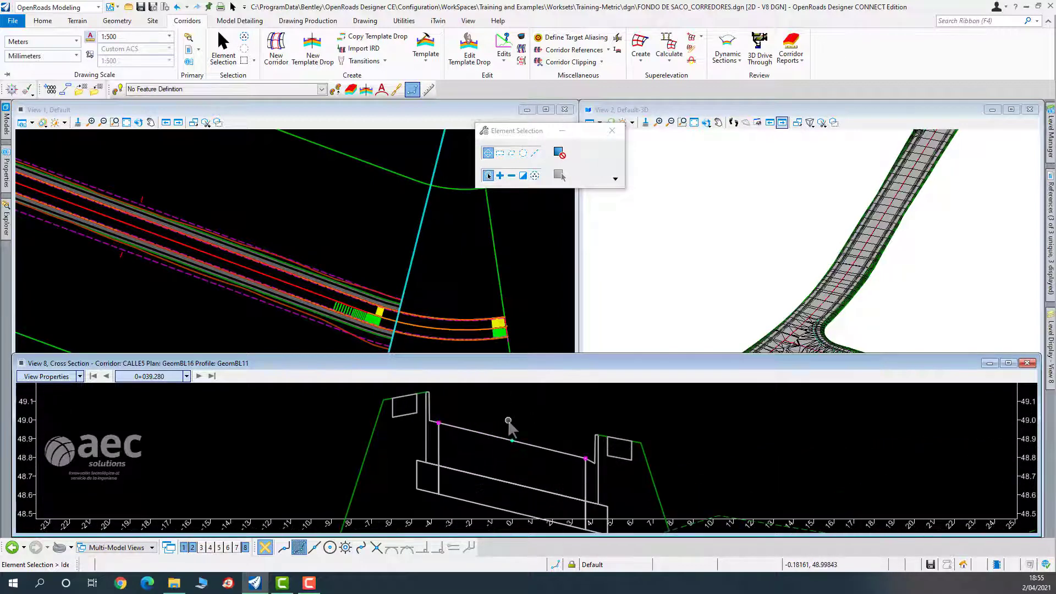
{"action": "scroll", "coordinate": [508, 421], "scroll_direction": "down", "scroll_amount": 2}
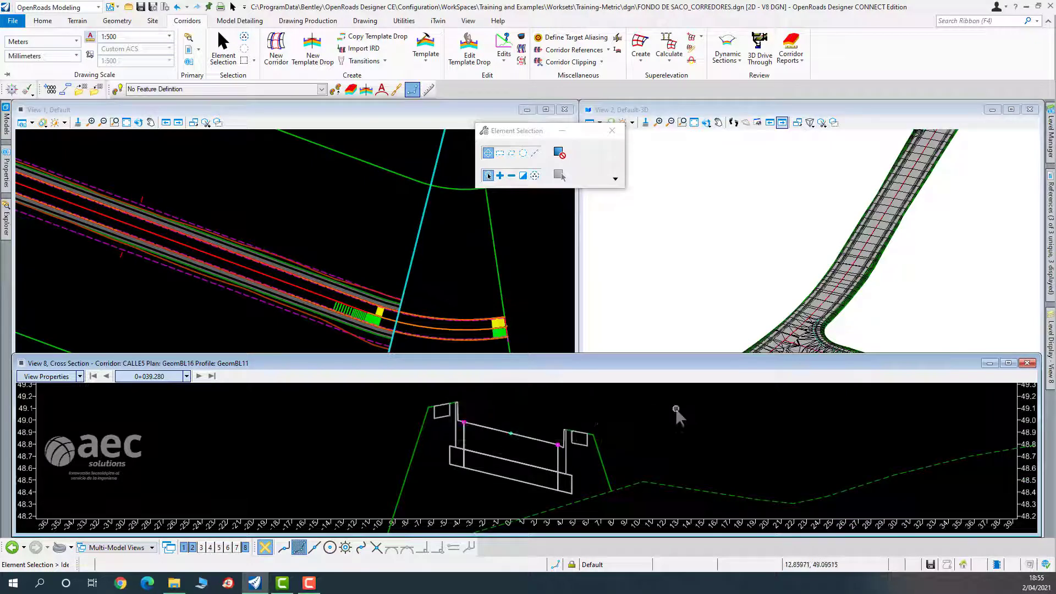
{"action": "right_click", "coordinate": [694, 423]}
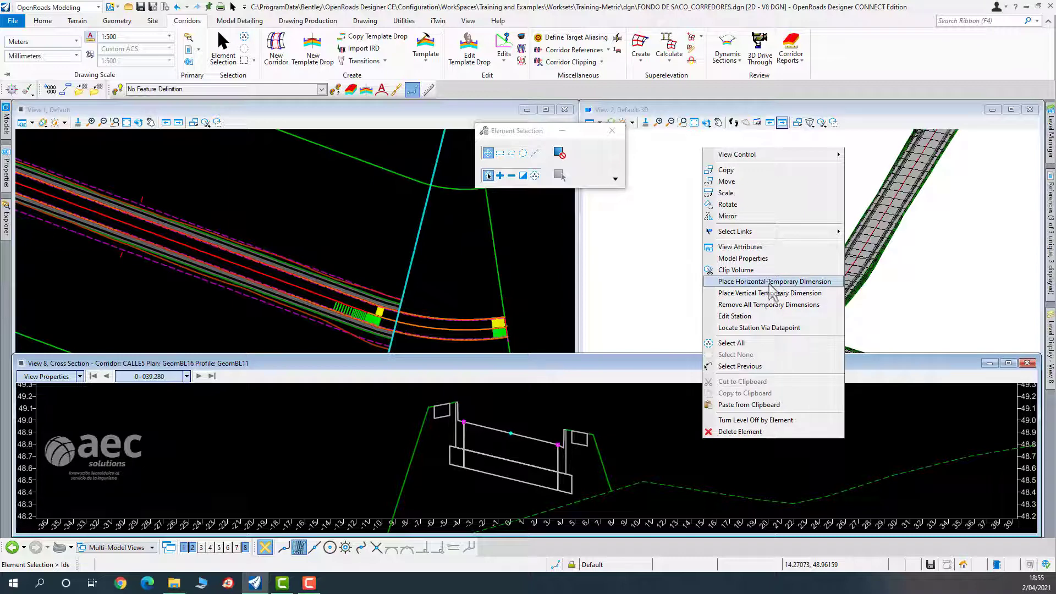
{"action": "left_click", "coordinate": [761, 282]}
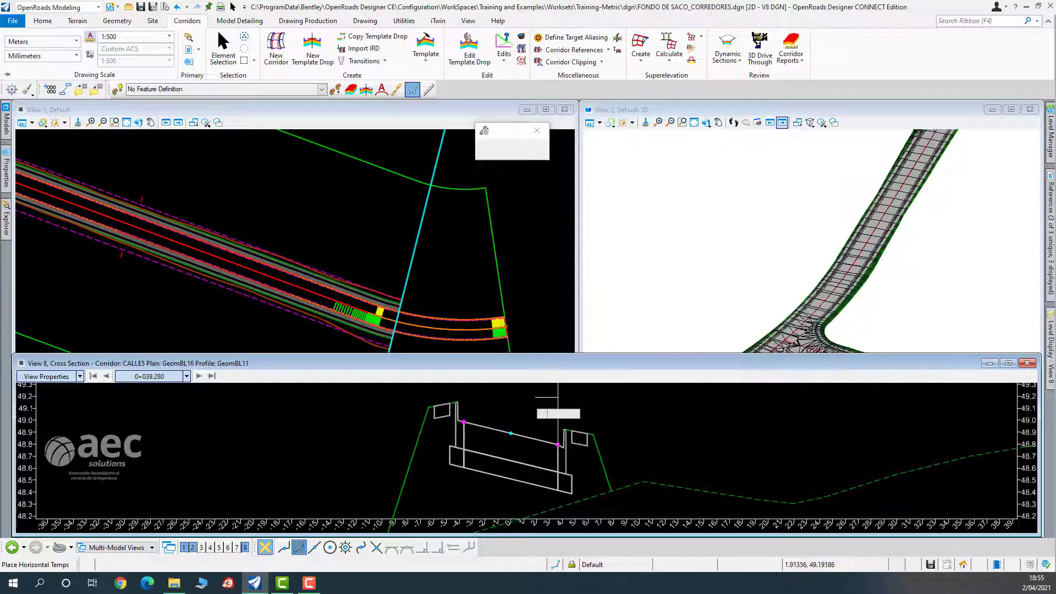
{"action": "left_click", "coordinate": [464, 422]}
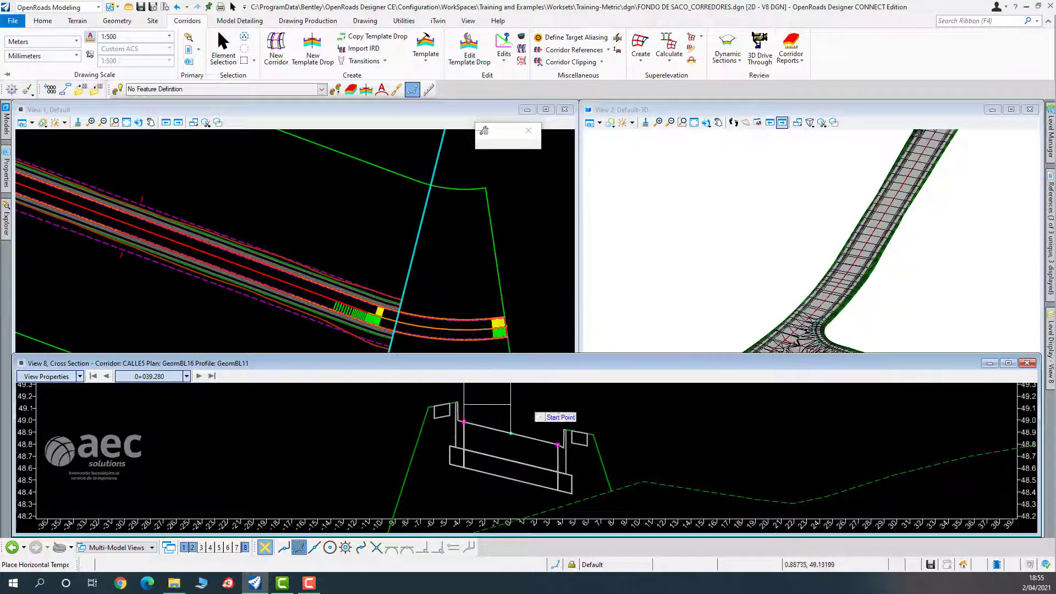
{"action": "left_click", "coordinate": [511, 433]}
{"action": "middle_click_drag", "start_coordinate": [491, 421], "coordinate": [433, 496]}
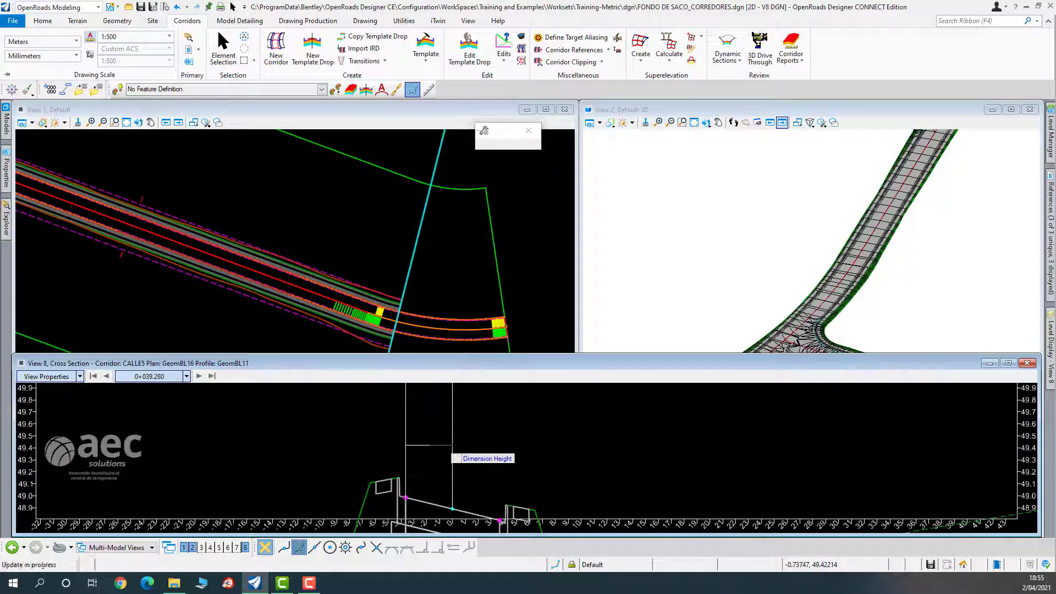
{"action": "left_click", "coordinate": [443, 446]}
Place a horizontal temporary dimension across the right lane, from centreline to edge of pavement, and return to the plan view.
{"action": "left_click", "coordinate": [452, 508]}
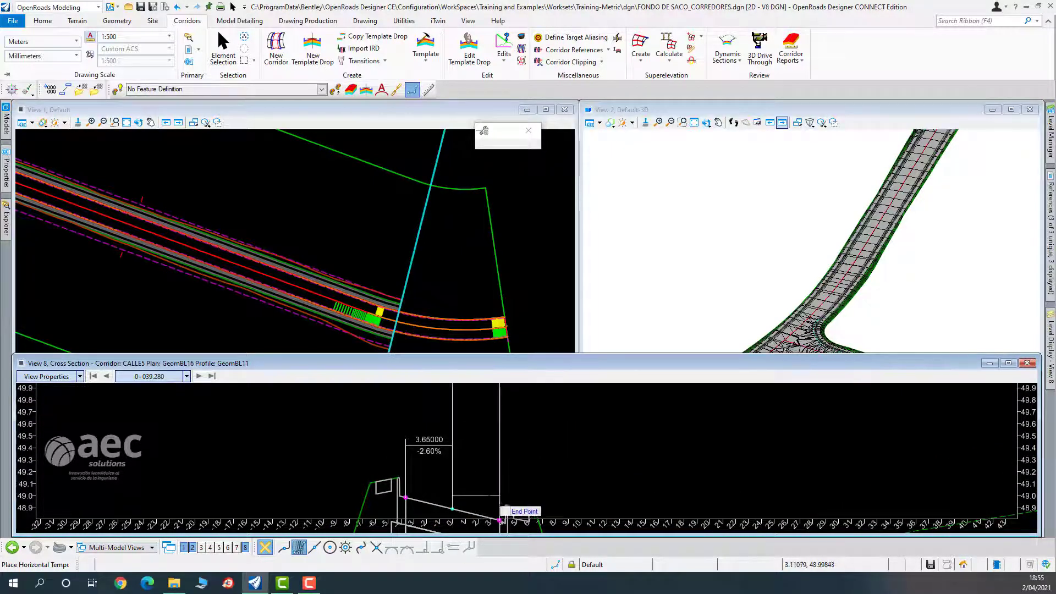
{"action": "scroll", "coordinate": [501, 518], "scroll_direction": "up", "scroll_amount": 2}
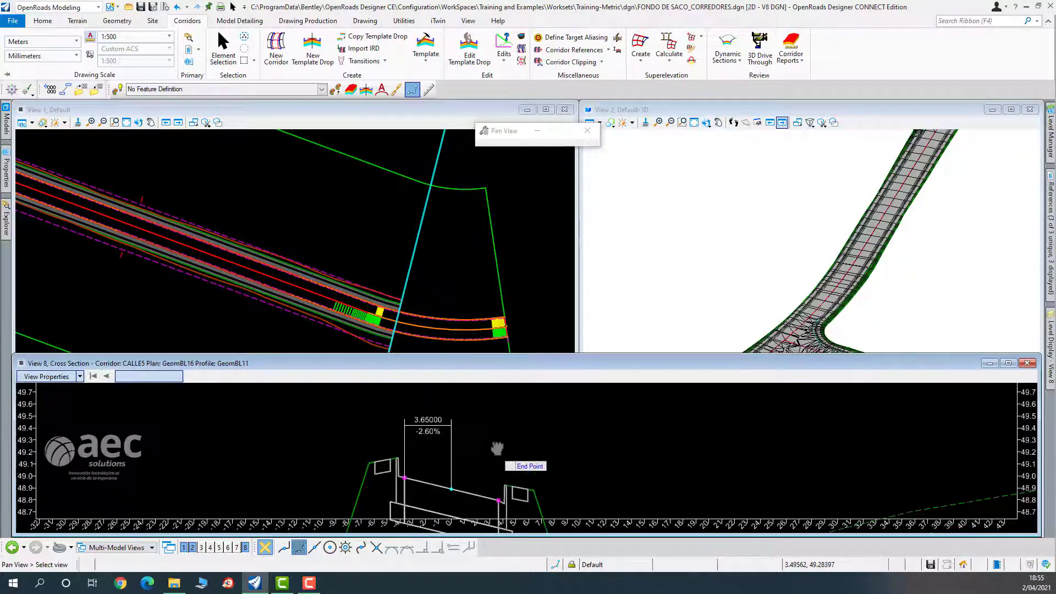
{"action": "left_click", "coordinate": [499, 509]}
{"action": "left_click", "coordinate": [485, 416]}
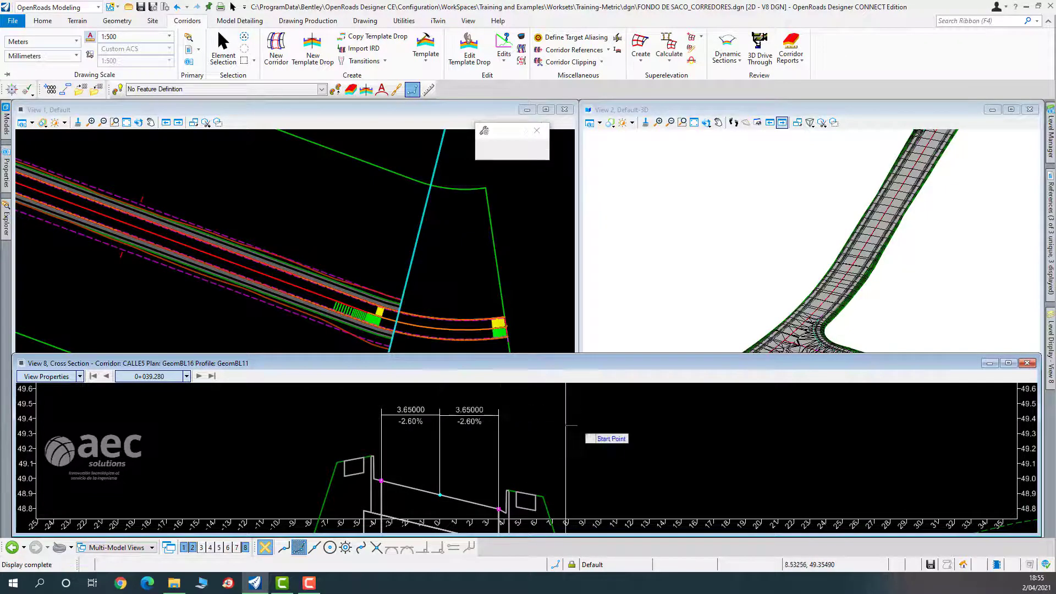
{"action": "right_click", "coordinate": [578, 425]}
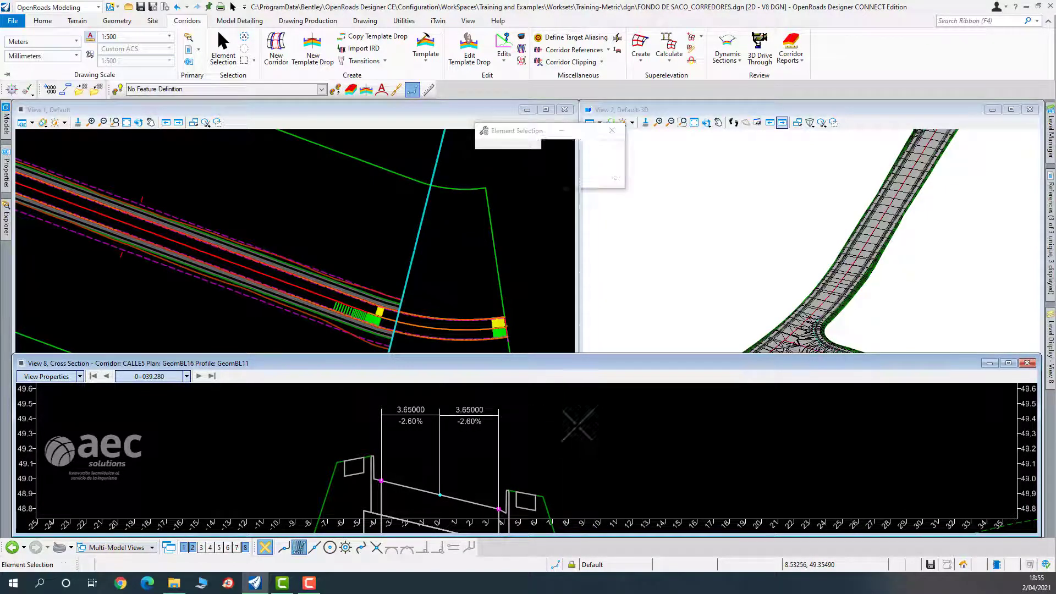
{"action": "left_click", "coordinate": [452, 270]}
{"action": "scroll", "coordinate": [334, 319], "scroll_direction": "up", "scroll_amount": 1}
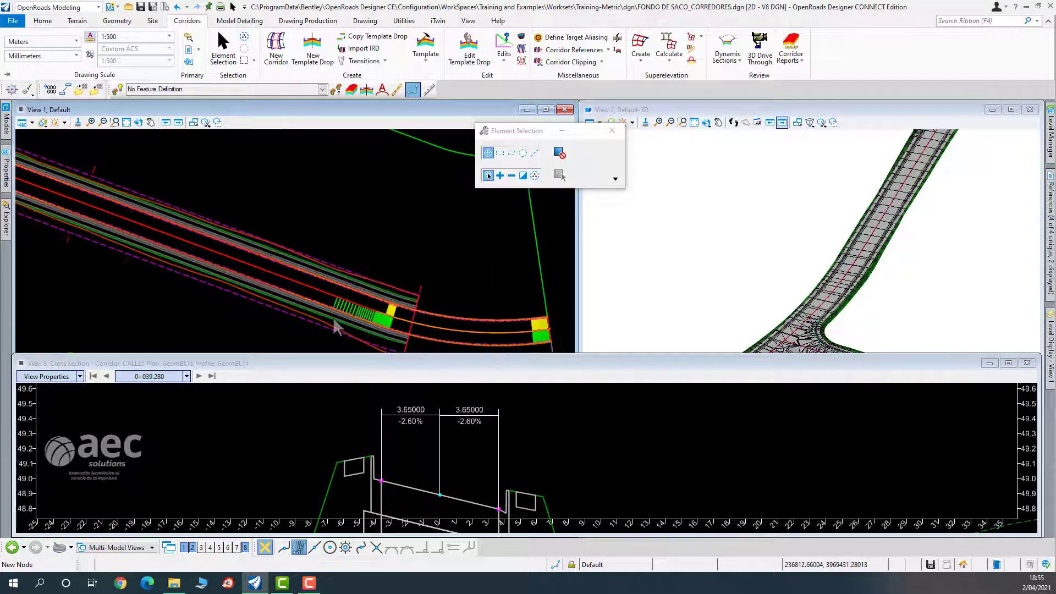
Step the CALLE5 cross section forward to station 0+046.154 and back to 0+045.000, comparing its position with the superelevation transition in plan.
{"action": "scroll", "coordinate": [335, 319], "scroll_direction": "down", "scroll_amount": 5}
{"action": "scroll", "coordinate": [378, 327], "scroll_direction": "up", "scroll_amount": 4}
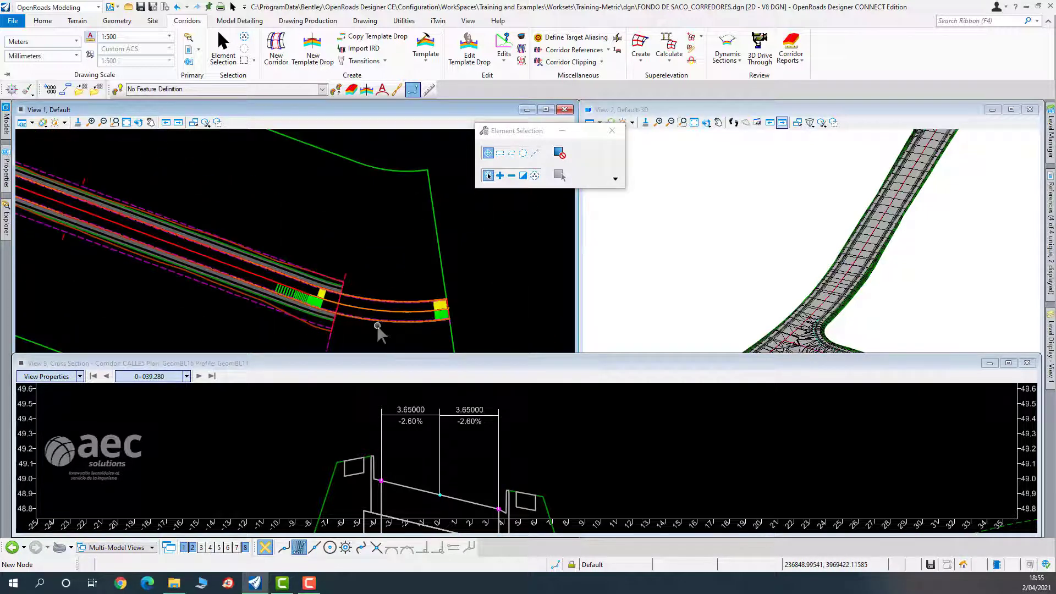
{"action": "mouse_move", "coordinate": [377, 325]}
{"action": "middle_mouse_down"}
{"action": "mouse_move", "coordinate": [378, 283]}
{"action": "mouse_move", "coordinate": [400, 259]}
{"action": "middle_mouse_up"}
{"action": "scroll", "coordinate": [546, 416], "scroll_direction": "down", "scroll_amount": 2}
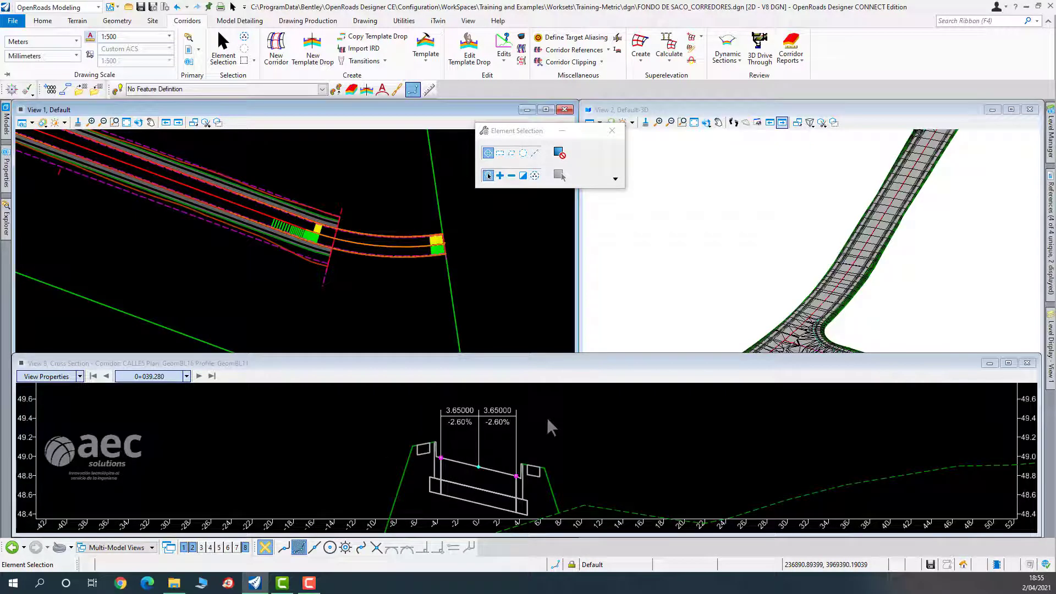
{"action": "left_click", "coordinate": [201, 377]}
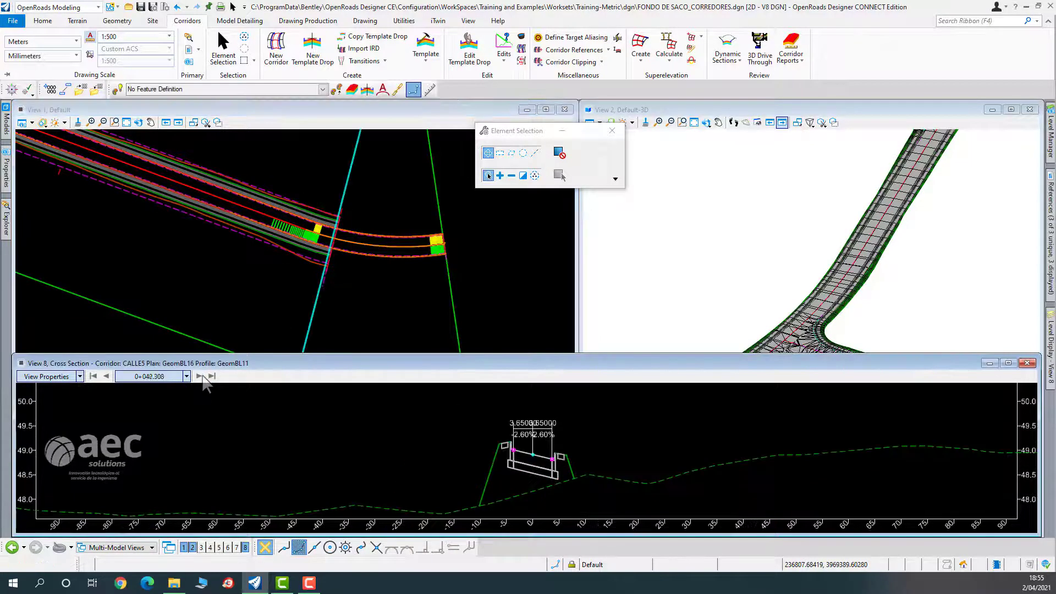
{"action": "left_click", "coordinate": [200, 376]}
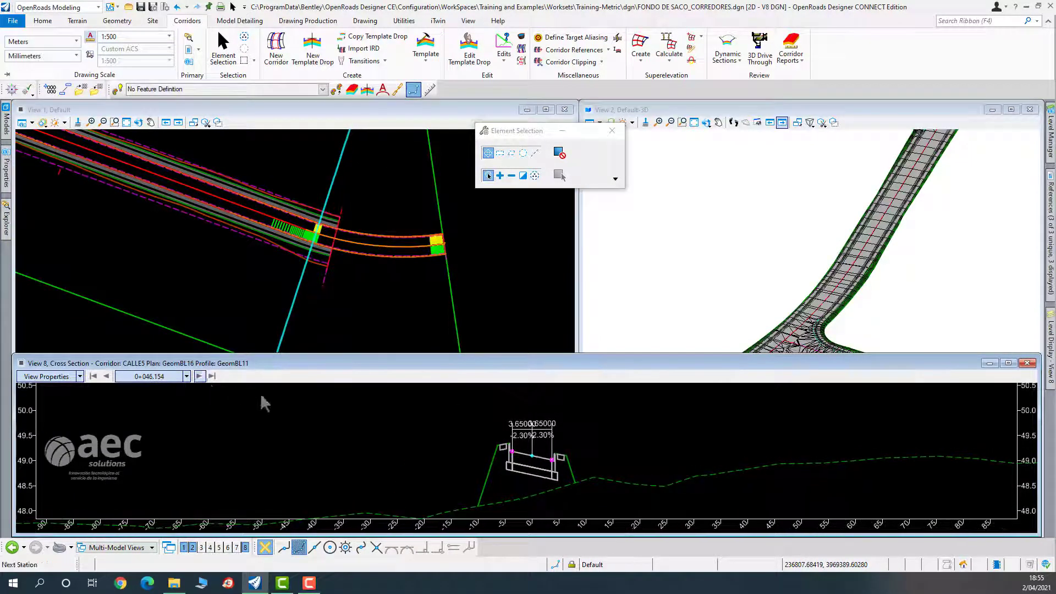
{"action": "scroll", "coordinate": [320, 242], "scroll_direction": "up", "scroll_amount": 2}
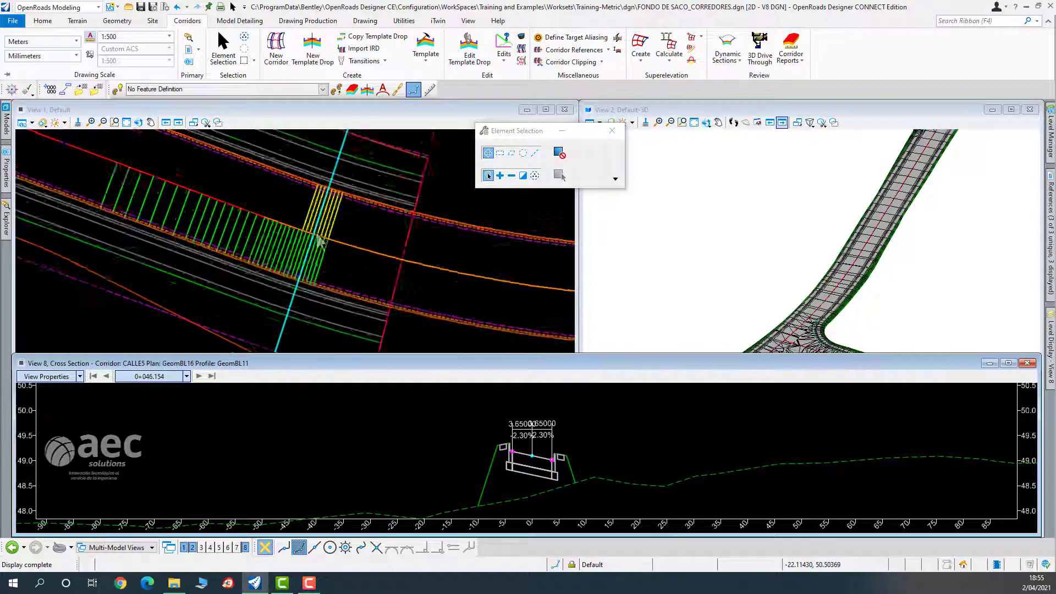
{"action": "left_click", "coordinate": [106, 376]}
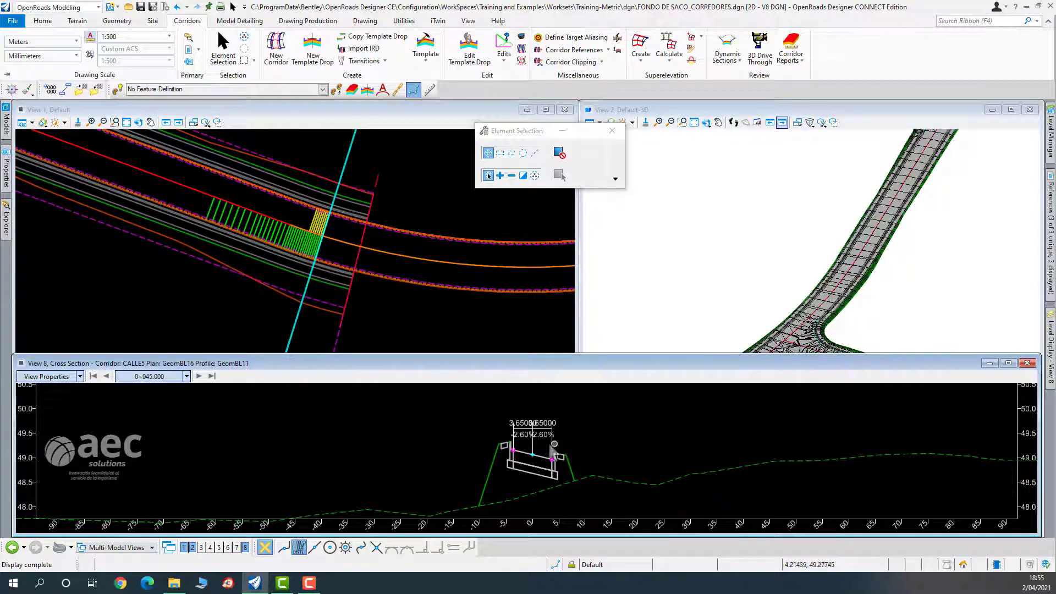
{"action": "scroll", "coordinate": [553, 451], "scroll_direction": "up", "scroll_amount": 1}
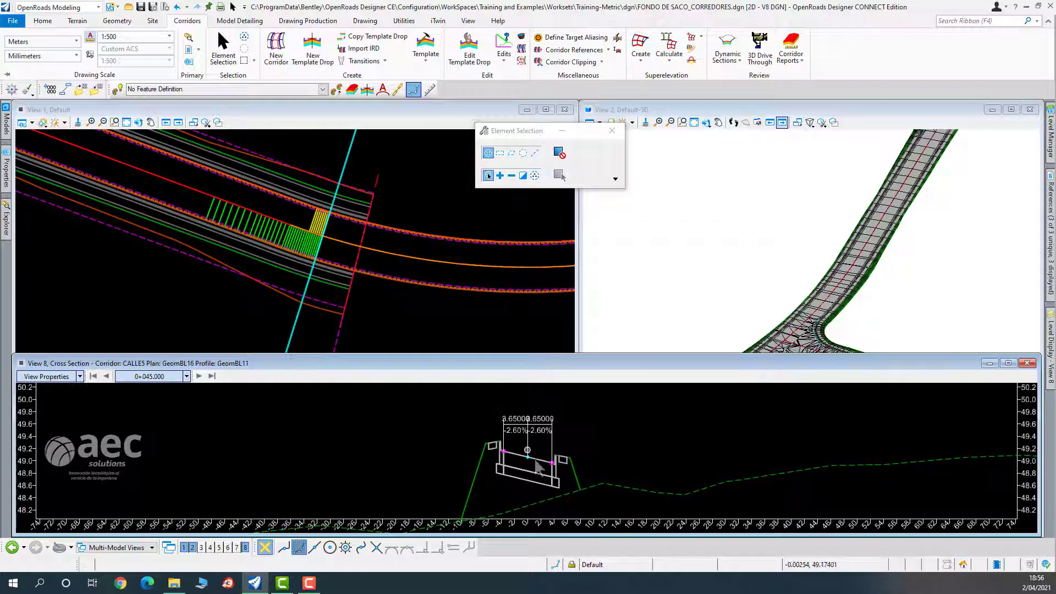
Advance the CALLE5 cross section station by station from 0+045.000 to 0+085.000, checking both lane slopes through the superelevation transition.
{"action": "left_click", "coordinate": [200, 377]}
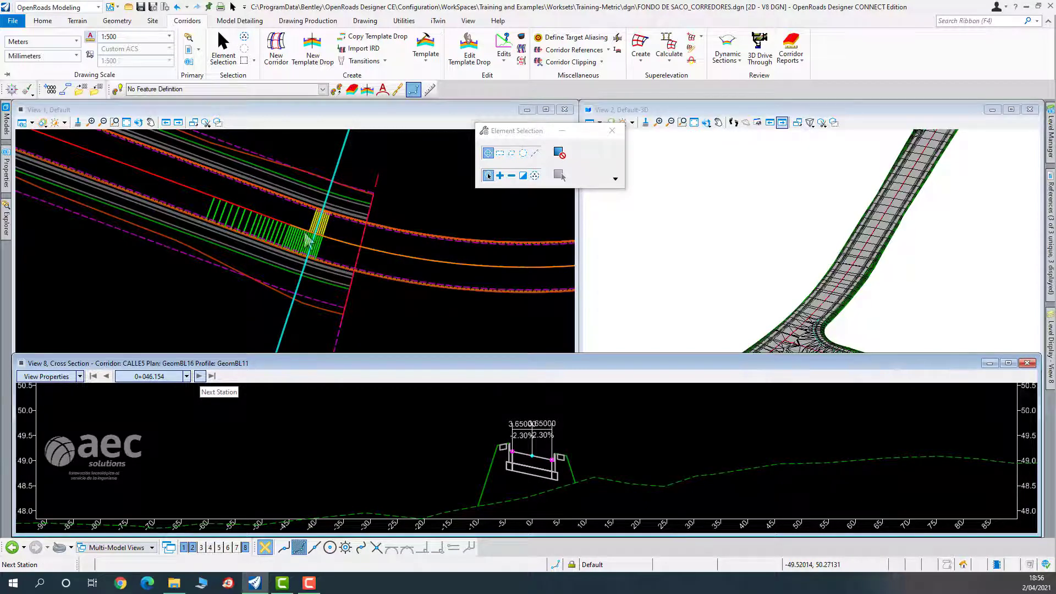
{"action": "left_click", "coordinate": [199, 376]}
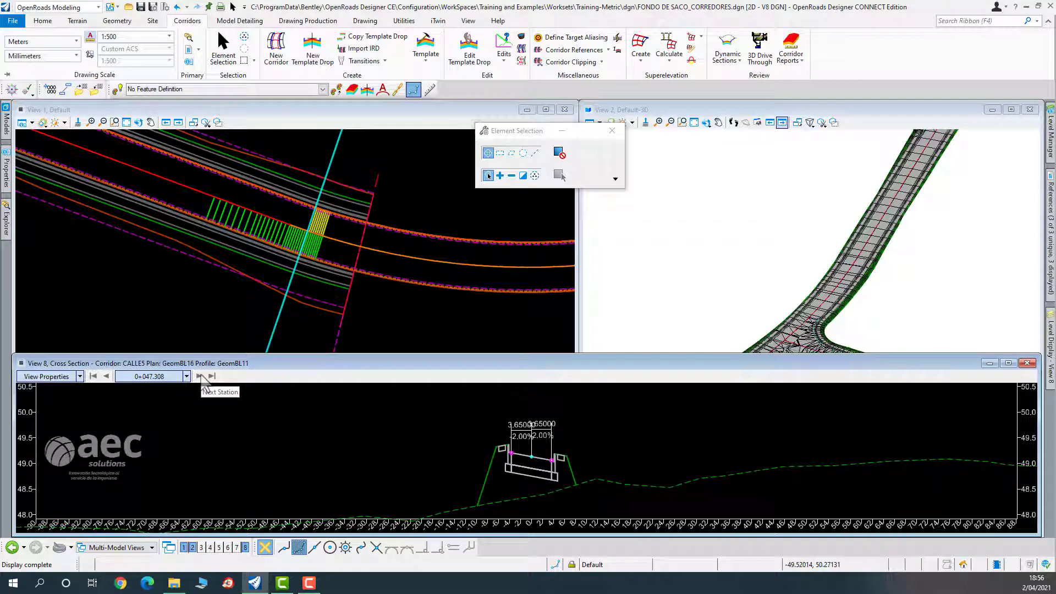
{"action": "left_click", "coordinate": [200, 376]}
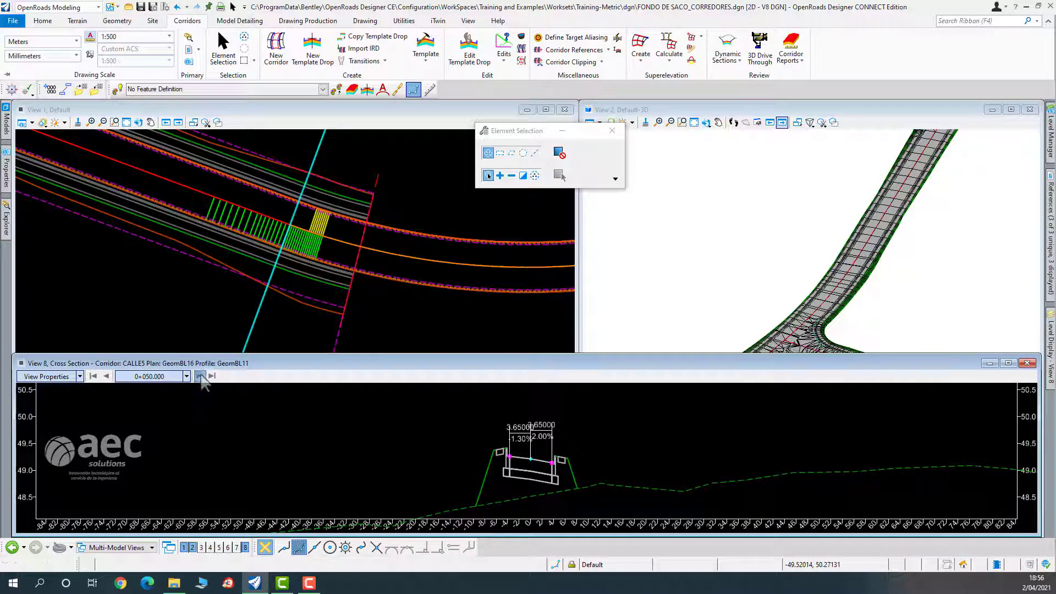
{"action": "left_click", "coordinate": [200, 376]}
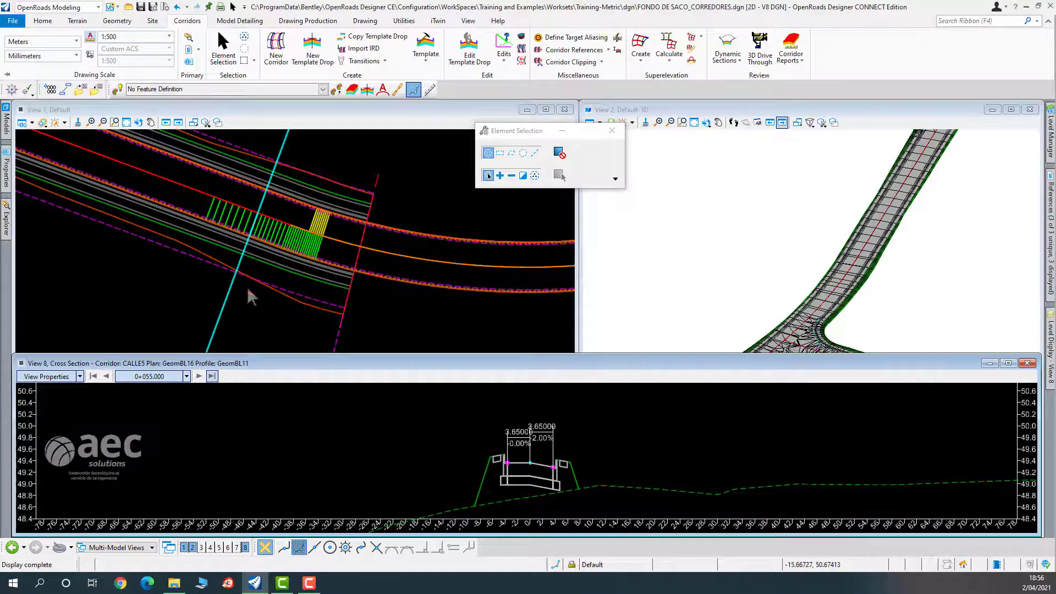
{"action": "left_click", "coordinate": [200, 376]}
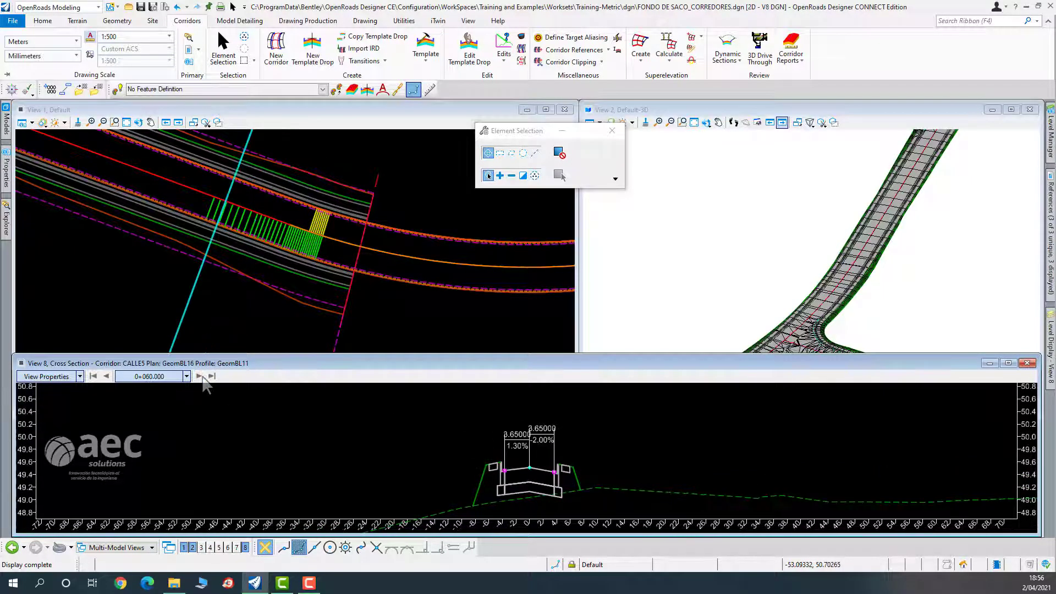
{"action": "left_click", "coordinate": [200, 376]}
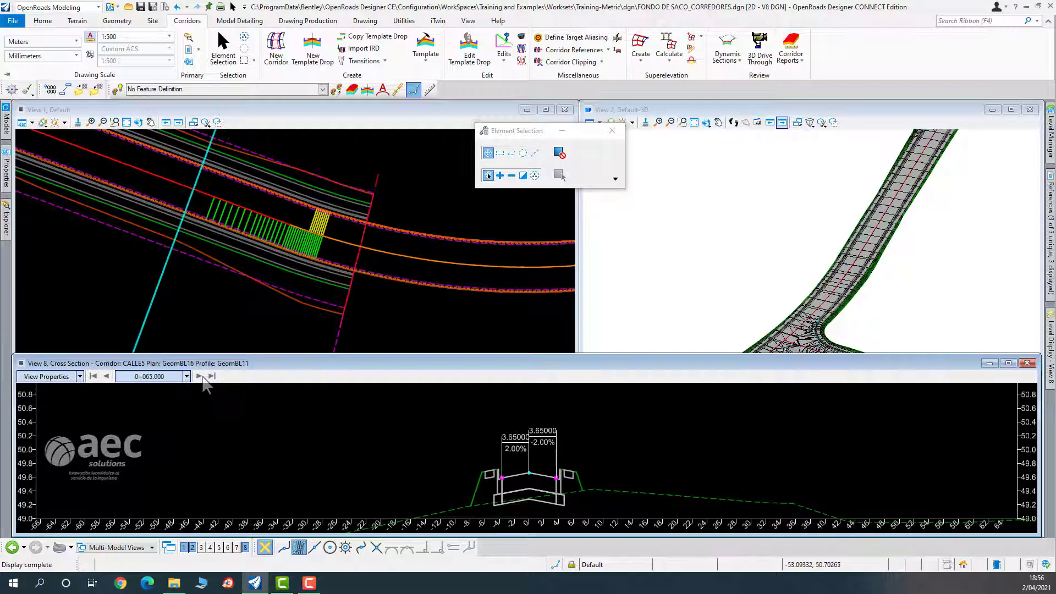
{"action": "left_click", "coordinate": [200, 376]}
{"action": "left_click", "coordinate": [200, 376]}
{"action": "left_click", "coordinate": [199, 377]}
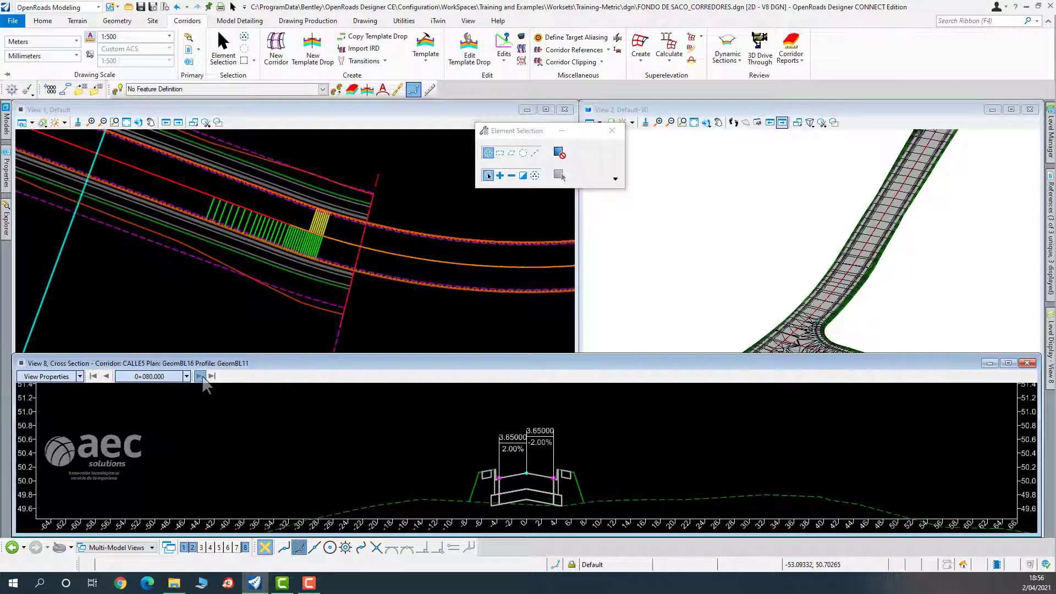
{"action": "left_click", "coordinate": [200, 376]}
Examine the side street corridor in plan from its junction with the main road to its eastern end.
{"action": "scroll", "coordinate": [130, 264], "scroll_direction": "down", "scroll_amount": 3}
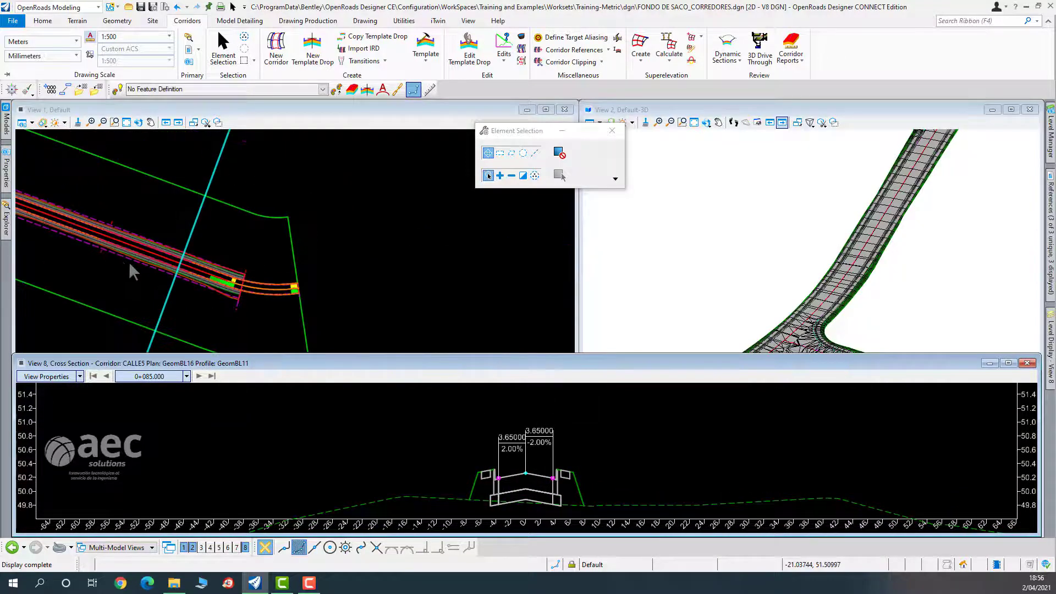
{"action": "scroll", "coordinate": [77, 248], "scroll_direction": "up", "scroll_amount": 4}
{"action": "scroll", "coordinate": [132, 258], "scroll_direction": "up", "scroll_amount": 3}
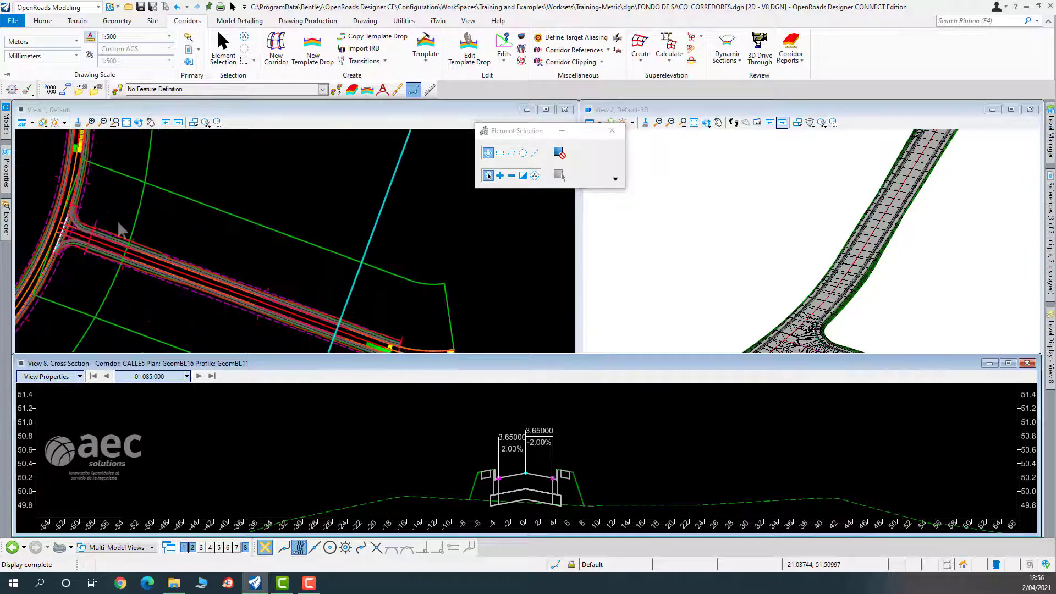
{"action": "middle_click_drag", "start_coordinate": [150, 224], "coordinate": [251, 225]}
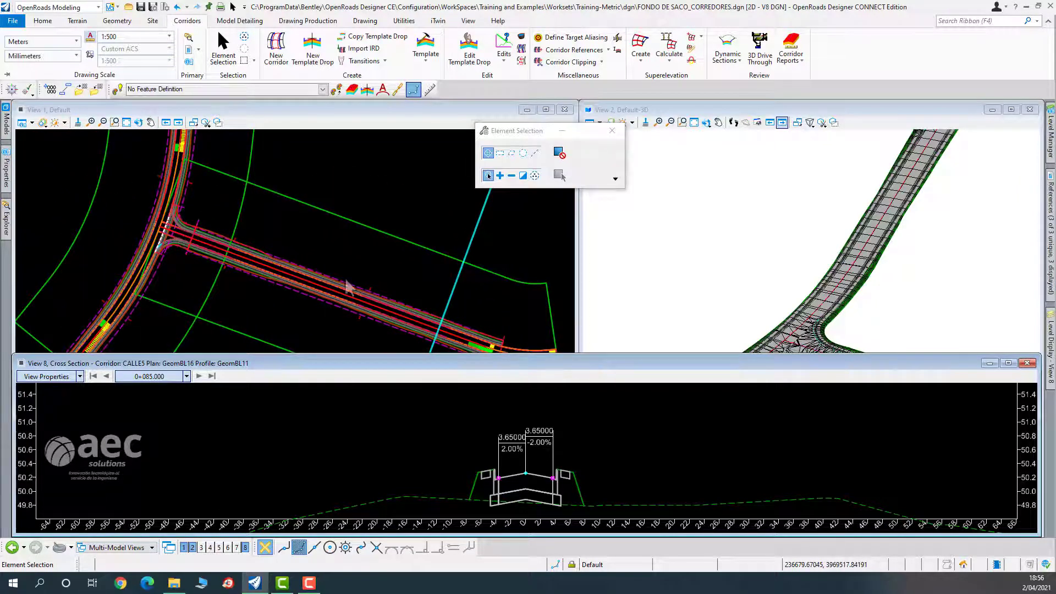
{"action": "left_click", "coordinate": [312, 236]}
{"action": "scroll", "coordinate": [495, 288], "scroll_direction": "down", "scroll_amount": 3}
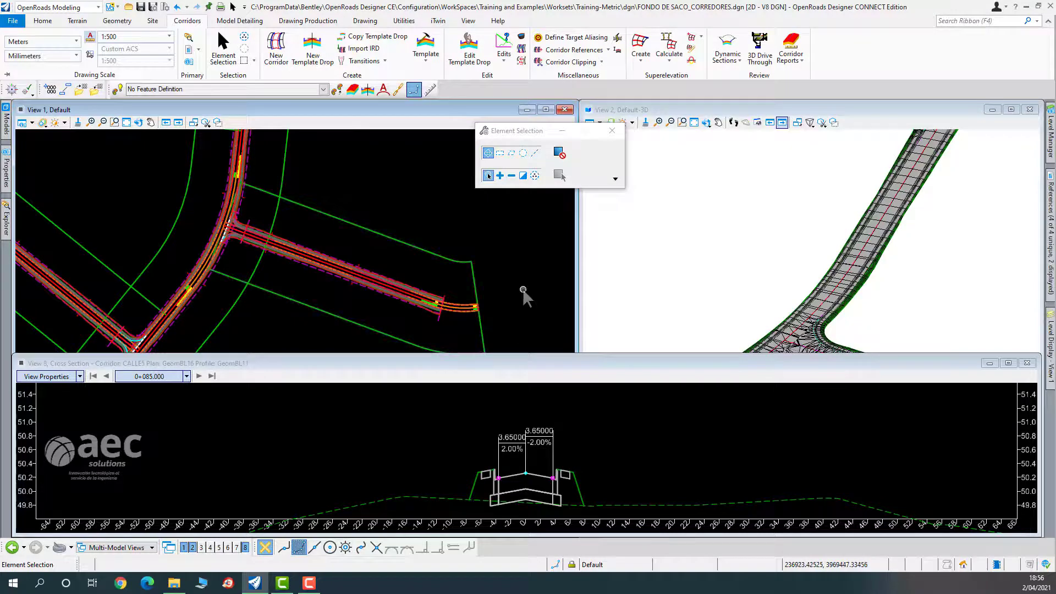
{"action": "scroll", "coordinate": [519, 286], "scroll_direction": "down", "scroll_amount": 1}
{"action": "middle_click_drag", "start_coordinate": [508, 283], "coordinate": [418, 269]}
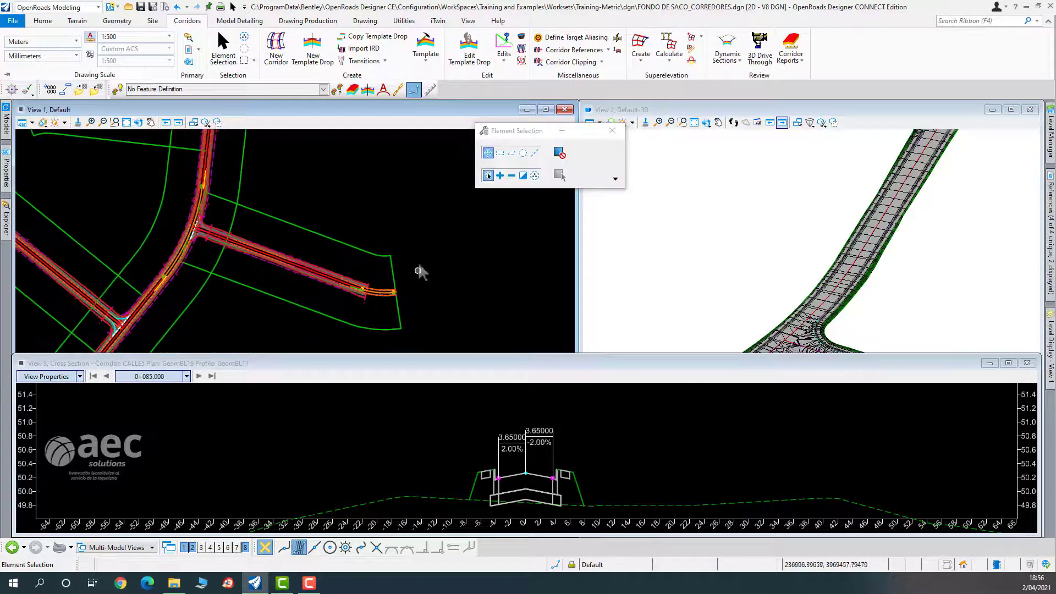
{"action": "left_click", "coordinate": [23, 122]}
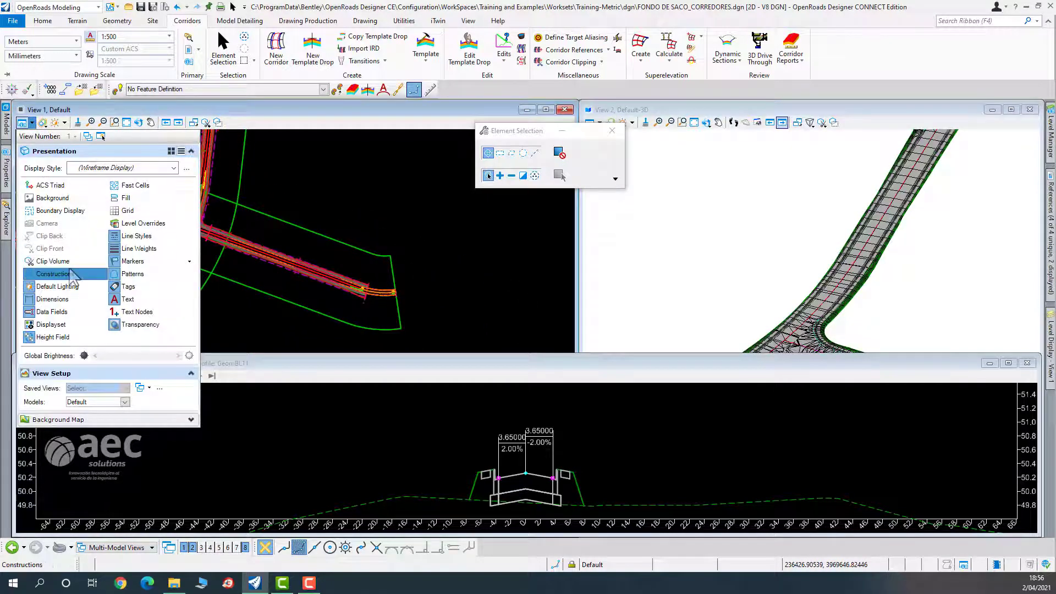
Open the 2 Lanes template drop of corridor CALLE5 for editing.
{"action": "scroll", "coordinate": [380, 220], "scroll_direction": "up", "scroll_amount": 5}
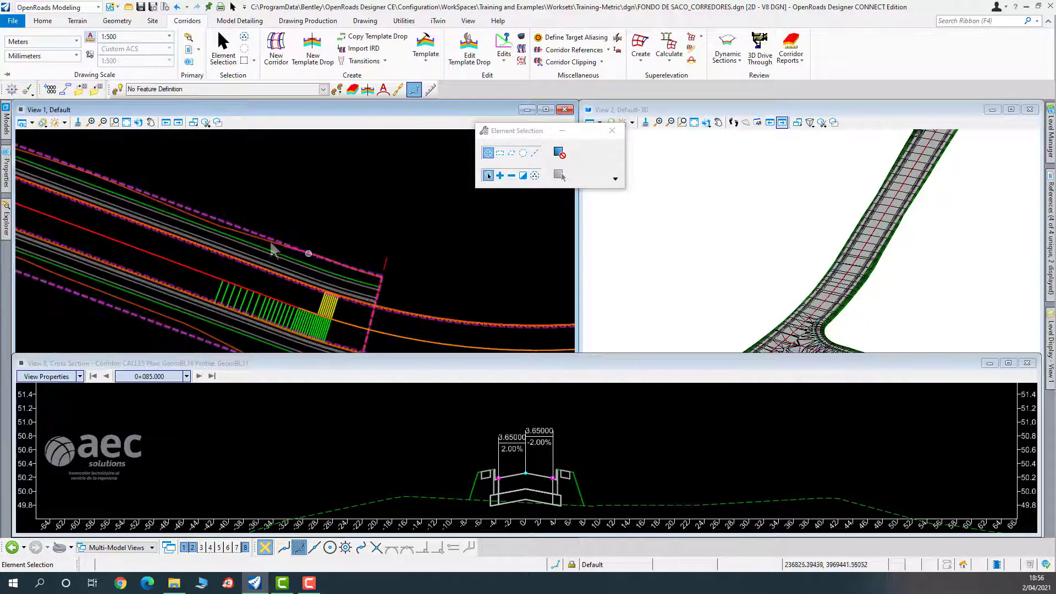
{"action": "left_click", "coordinate": [214, 216]}
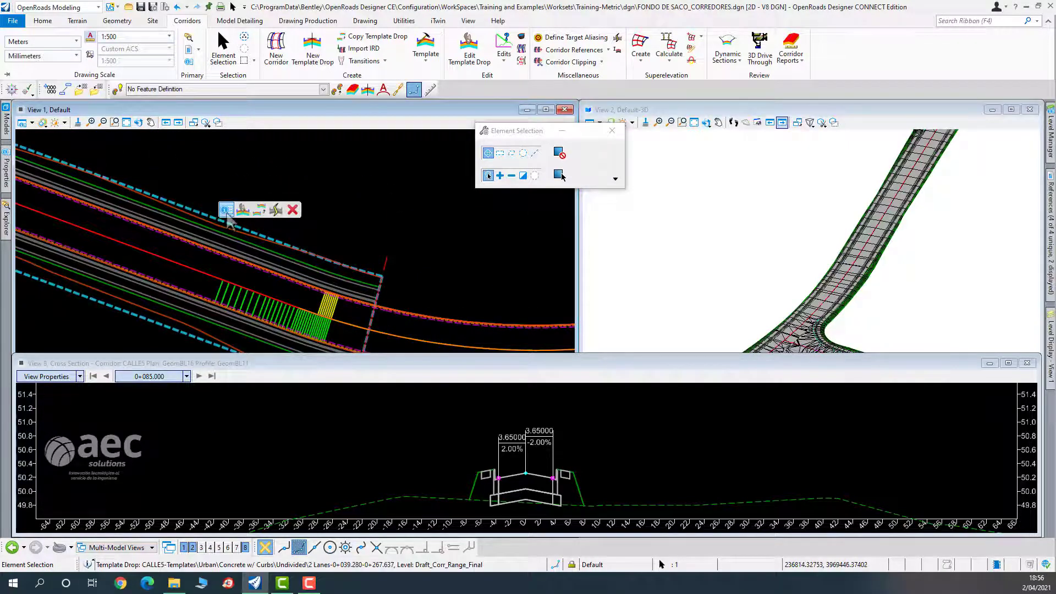
{"action": "left_click", "coordinate": [242, 209]}
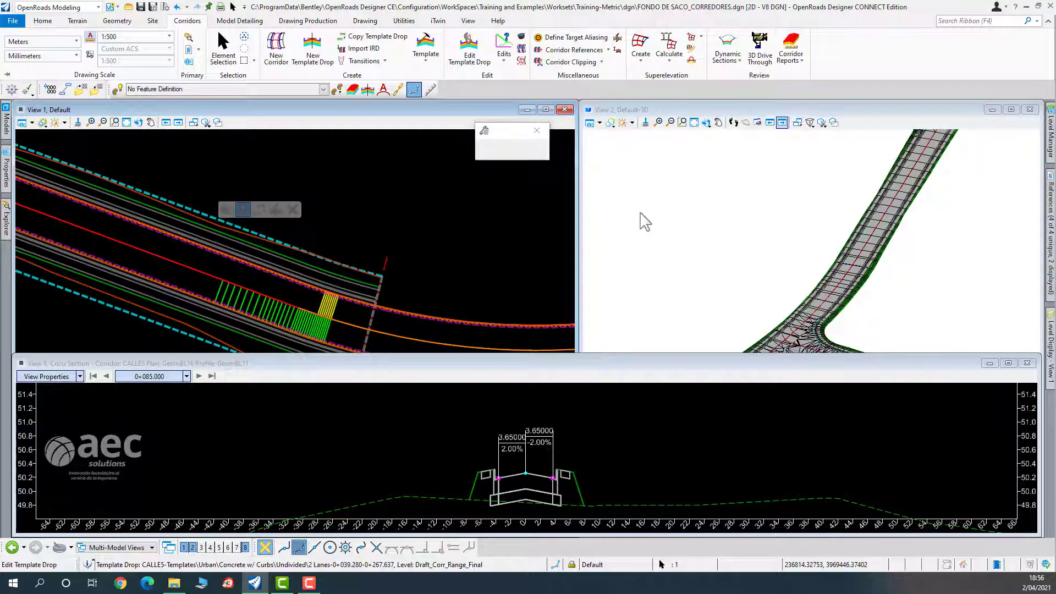
Disable the rollover values on the slope constraint of point CURB_FACE_FL_R and apply the change.
{"action": "scroll", "coordinate": [865, 340], "scroll_direction": "up", "scroll_amount": 4}
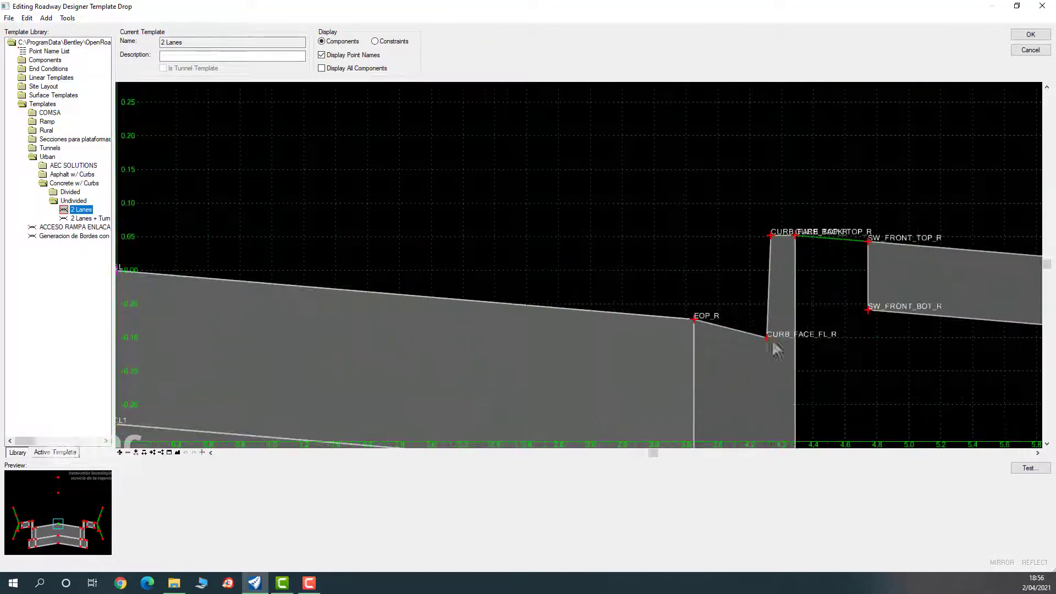
{"action": "left_click", "coordinate": [766, 338]}
{"action": "scroll", "coordinate": [728, 338], "scroll_direction": "down", "scroll_amount": 2}
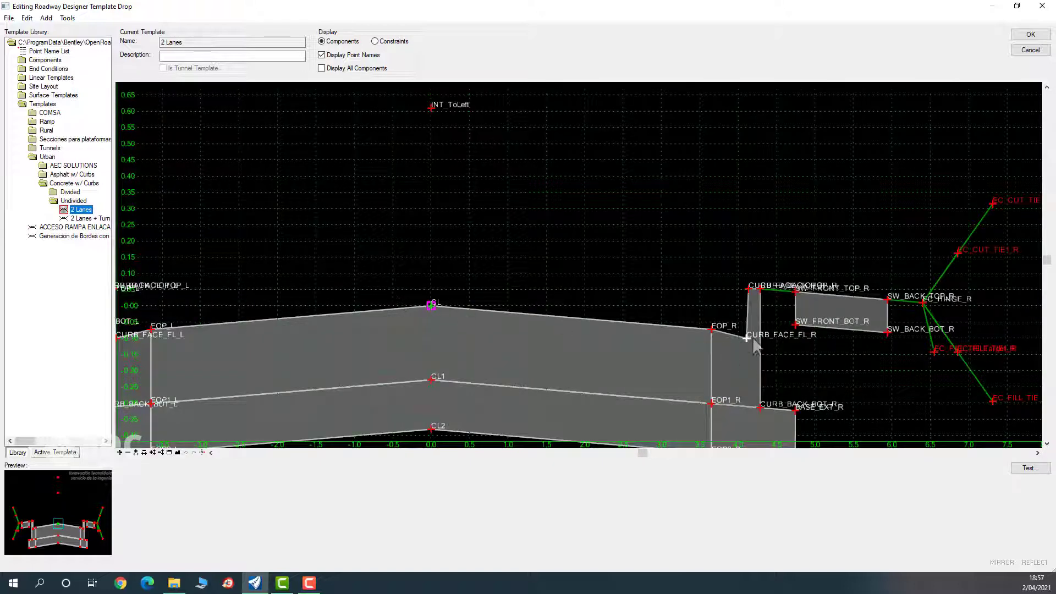
{"action": "double_click", "coordinate": [747, 339]}
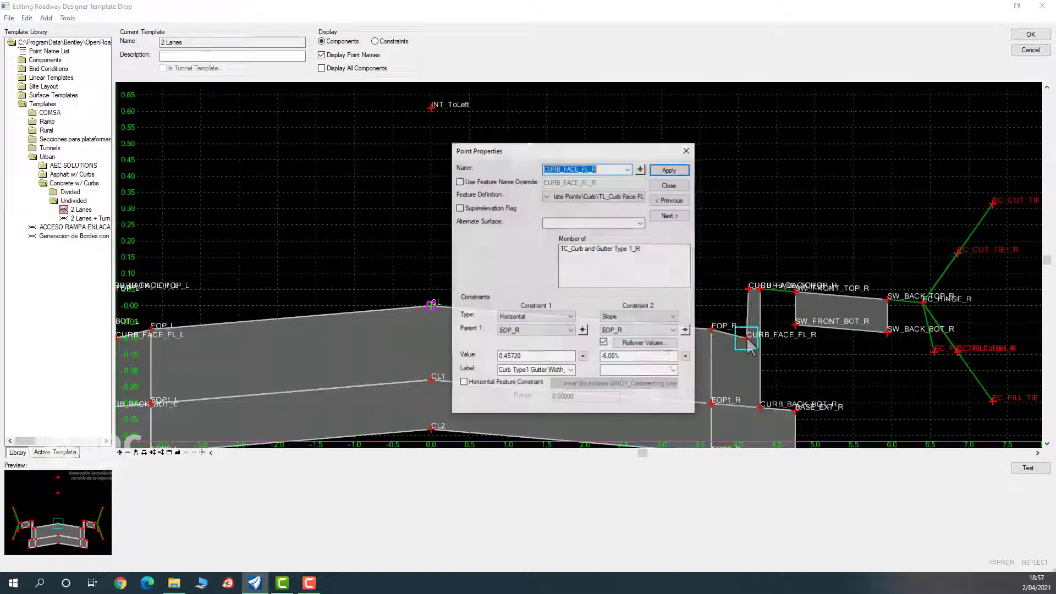
{"action": "left_click", "coordinate": [604, 343]}
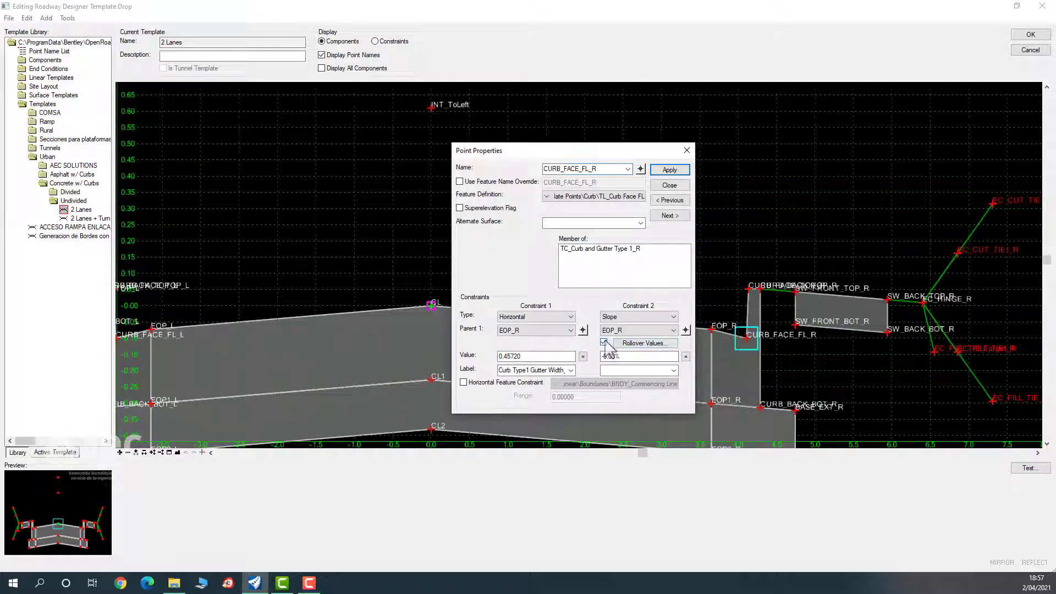
{"action": "left_click", "coordinate": [674, 170]}
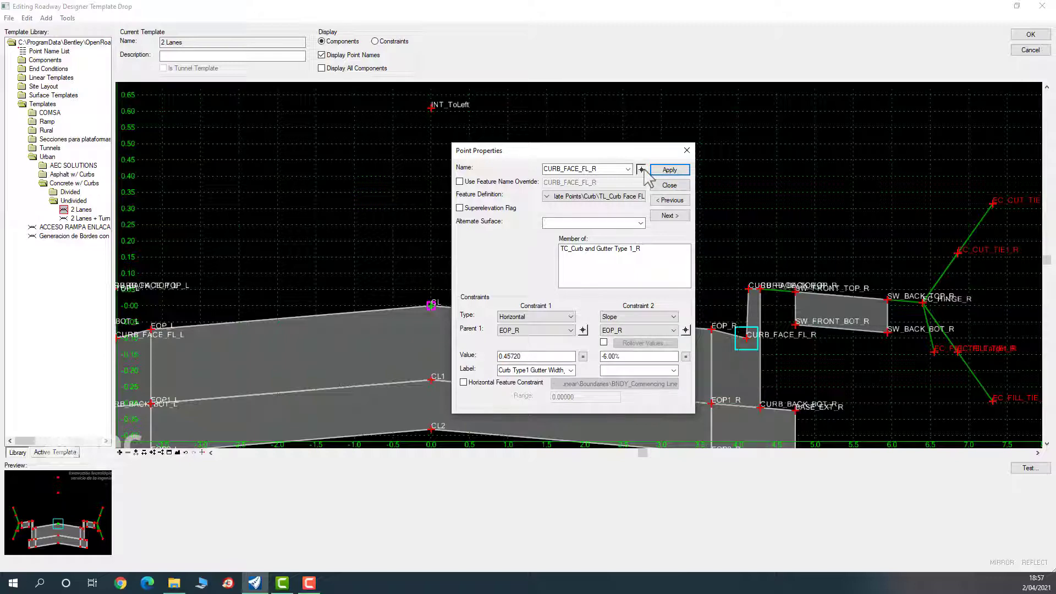
Disable the rollover values on point CURB_FACE_FL_L's slope constraint, then accept the edited template drop.
{"action": "left_click", "coordinate": [642, 170]}
{"action": "scroll", "coordinate": [164, 338], "scroll_direction": "up", "scroll_amount": 2}
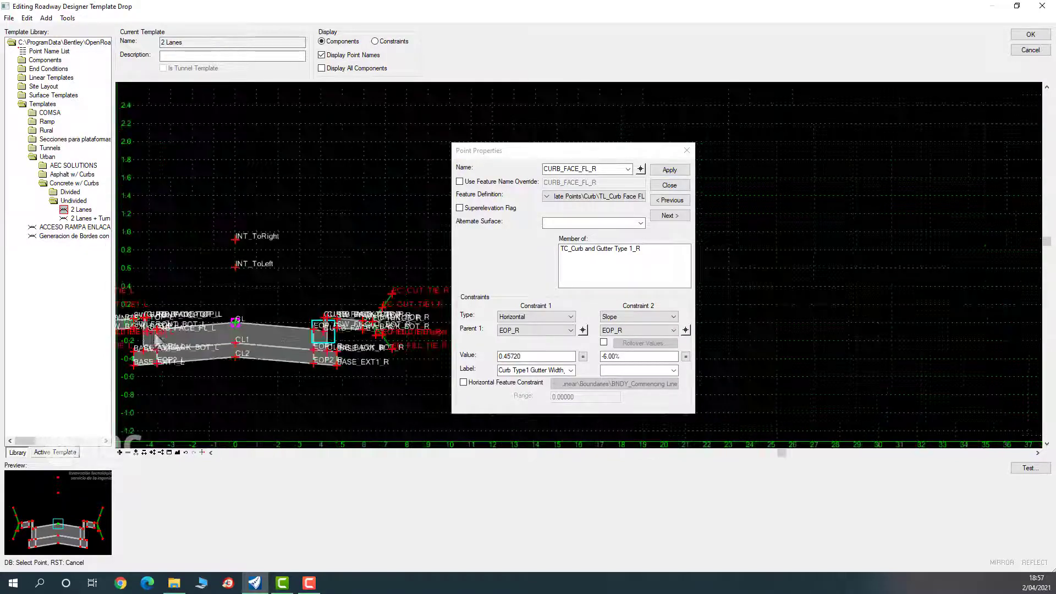
{"action": "left_click", "coordinate": [138, 327]}
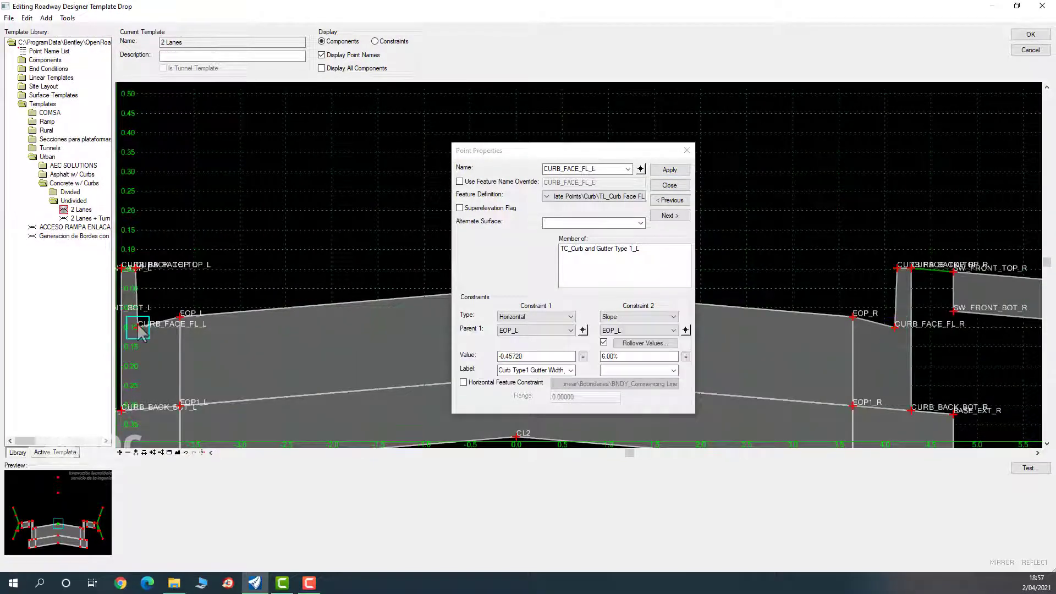
{"action": "left_click", "coordinate": [604, 343]}
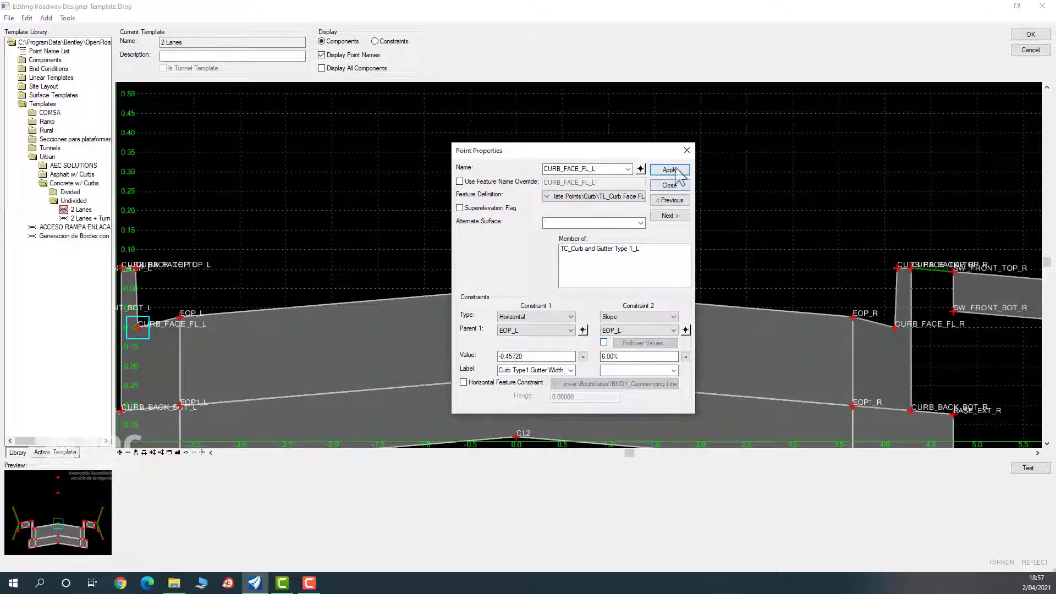
{"action": "left_click", "coordinate": [669, 186]}
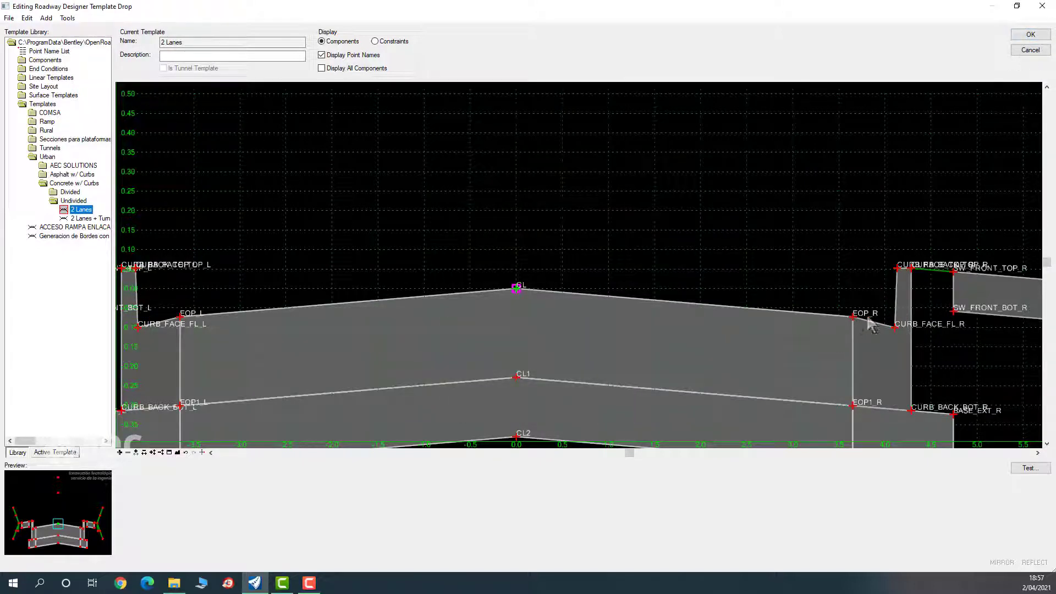
{"action": "left_click", "coordinate": [1029, 35]}
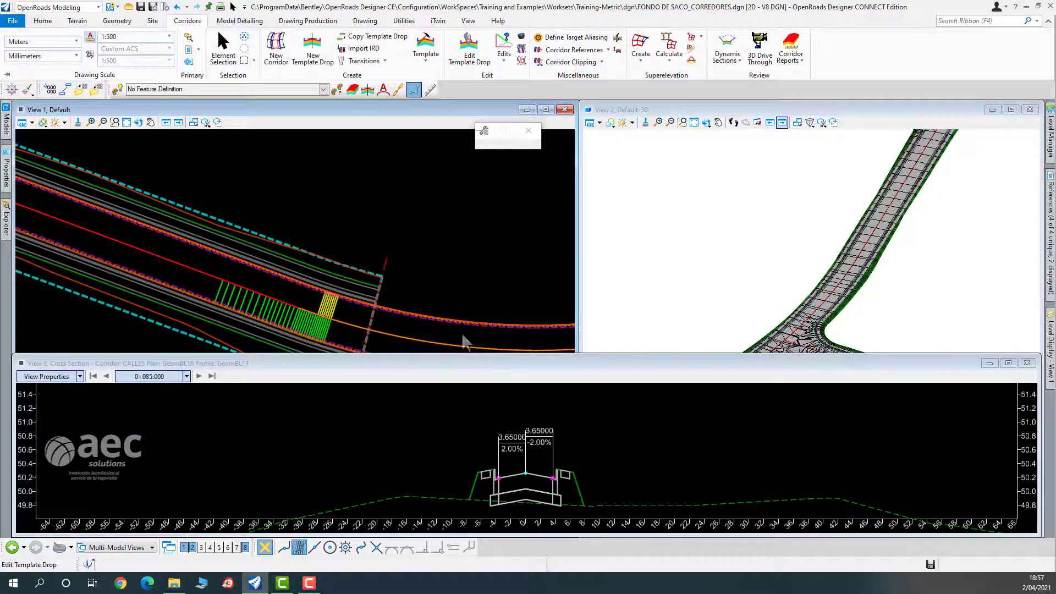
{"action": "scroll", "coordinate": [411, 279], "scroll_direction": "down", "scroll_amount": 5}
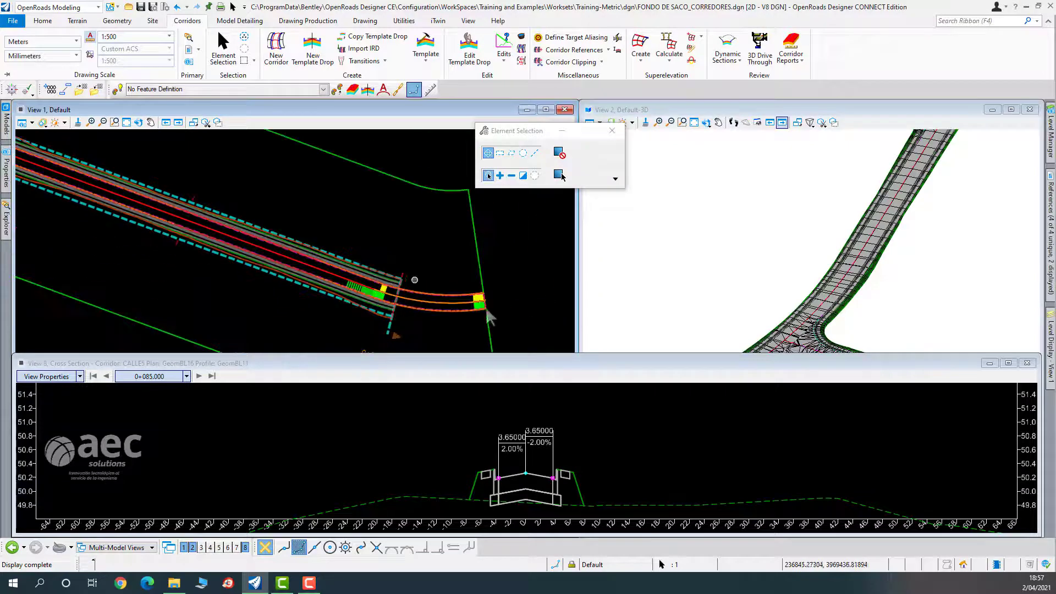
{"action": "scroll", "coordinate": [433, 325], "scroll_direction": "up", "scroll_amount": 1}
{"action": "scroll", "coordinate": [434, 325], "scroll_direction": "up", "scroll_amount": 1}
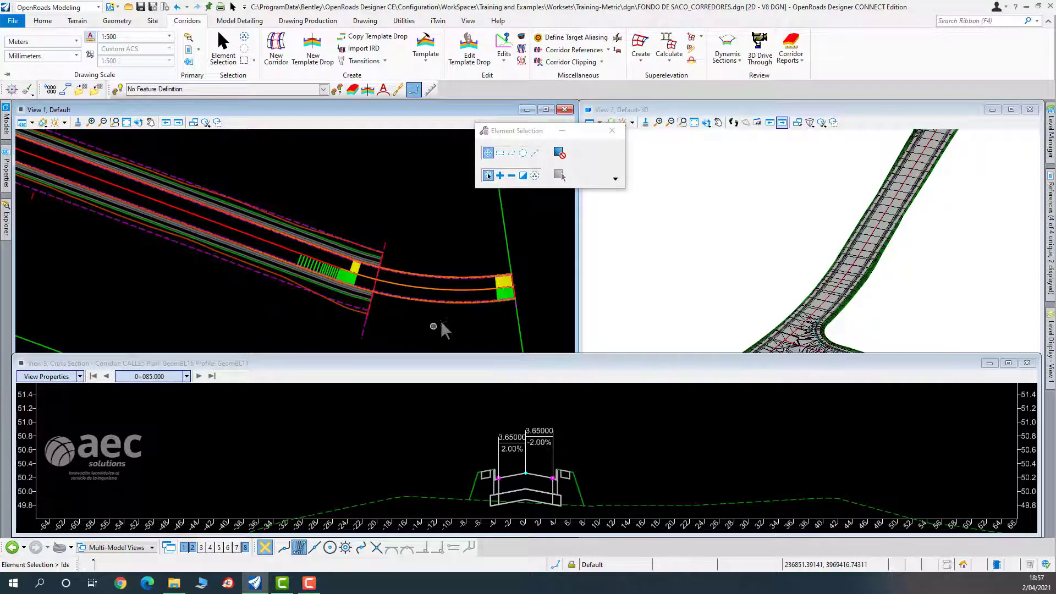
Start placing a civil cell and choose Fondo de saco 2 from the Cul-de-Sac_M.dgnlib library.
{"action": "left_click", "coordinate": [248, 22]}
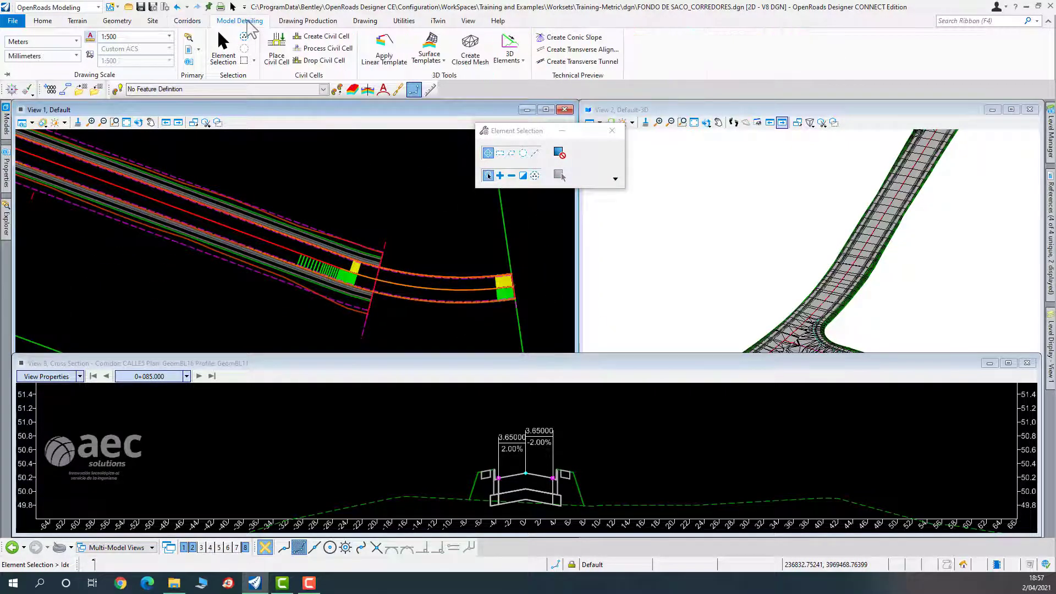
{"action": "left_click", "coordinate": [277, 49]}
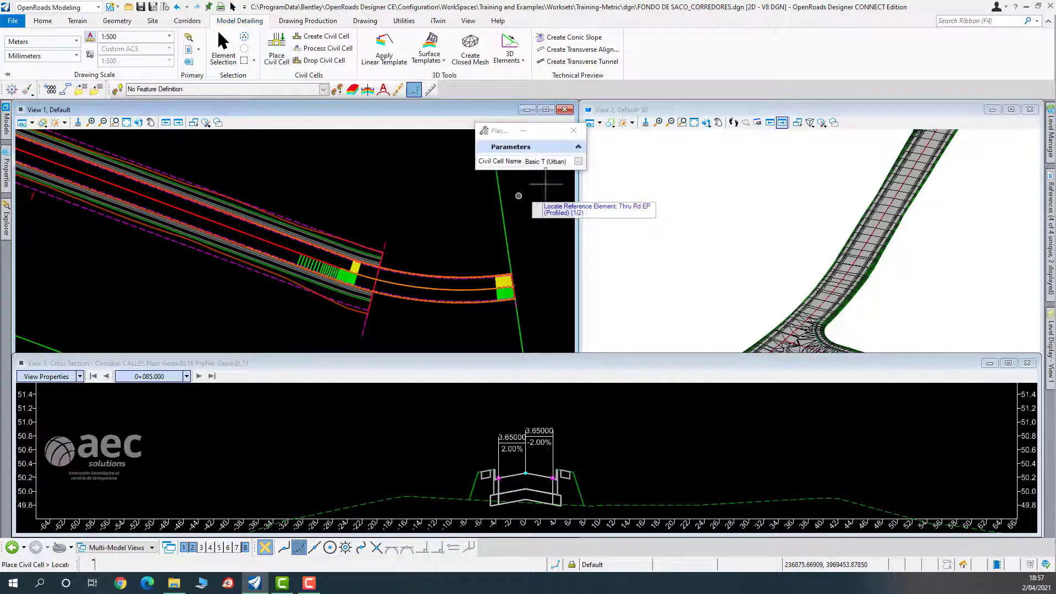
{"action": "left_click", "coordinate": [578, 161]}
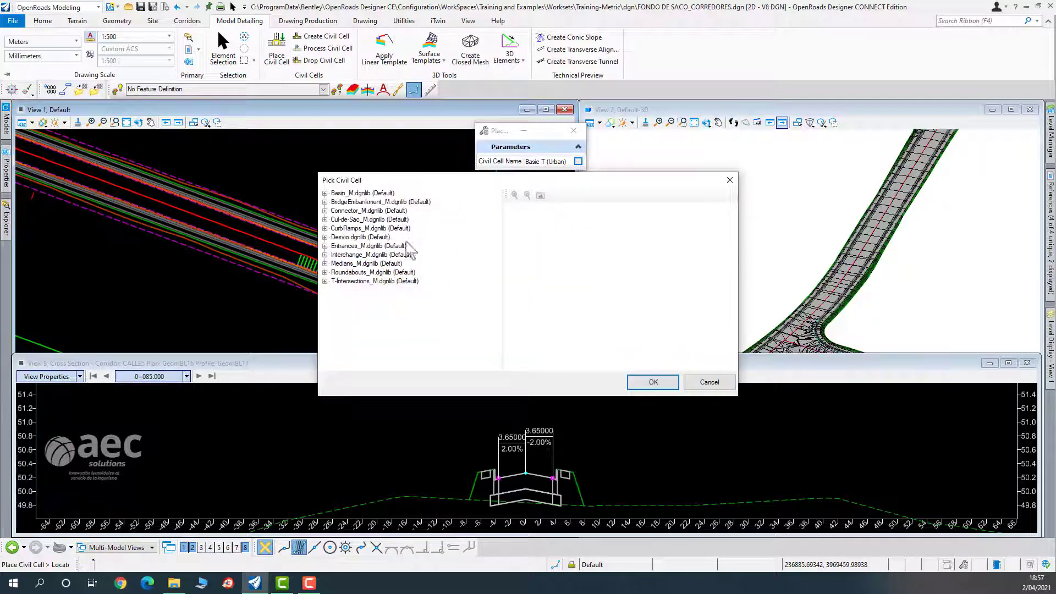
{"action": "left_click", "coordinate": [325, 219]}
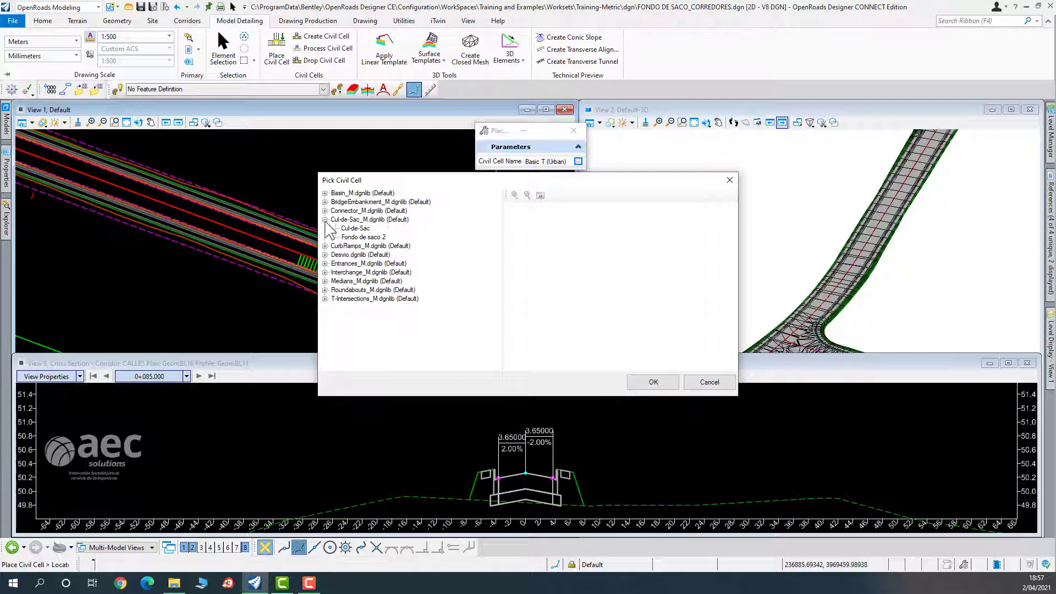
{"action": "left_click", "coordinate": [359, 237]}
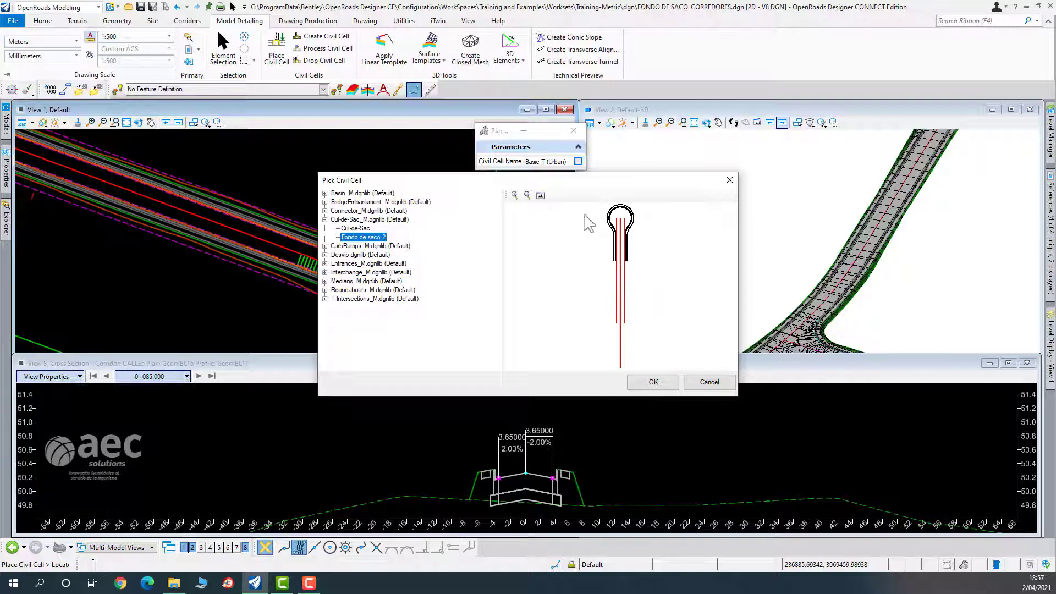
{"action": "left_click_drag", "start_coordinate": [569, 182], "coordinate": [803, 210]}
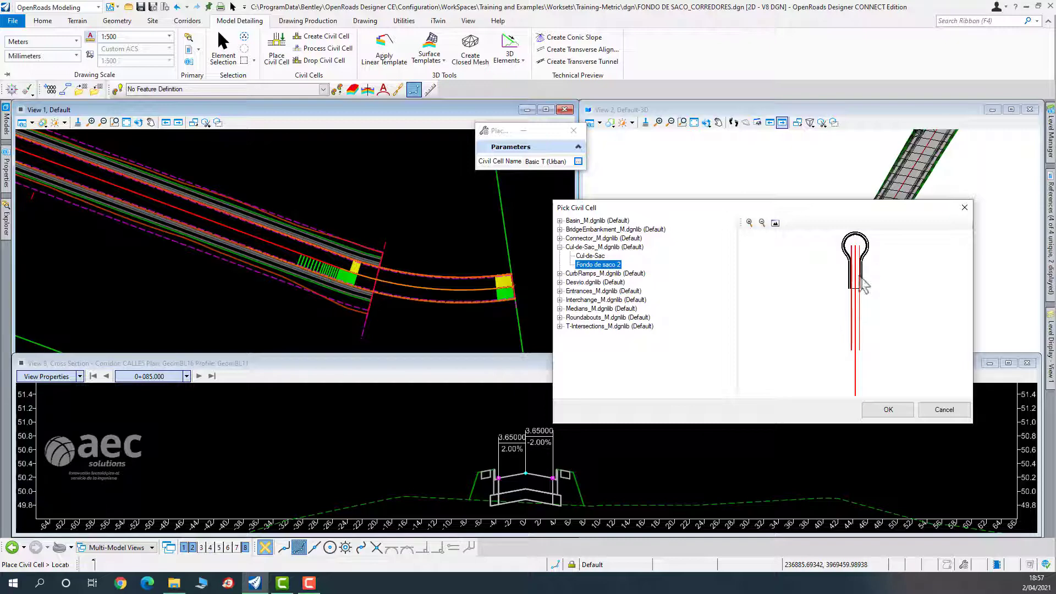
{"action": "left_click", "coordinate": [888, 409]}
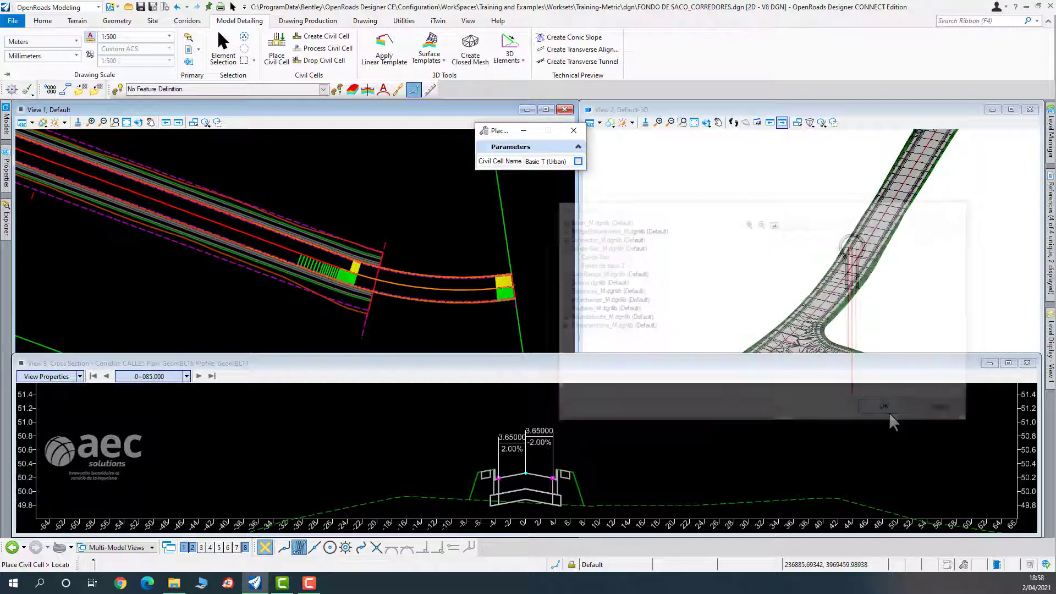
Hide the corridor and superelevation construction graphics in the plan view and pick the side street's centreline as the EJE reference element.
{"action": "left_click", "coordinate": [33, 123]}
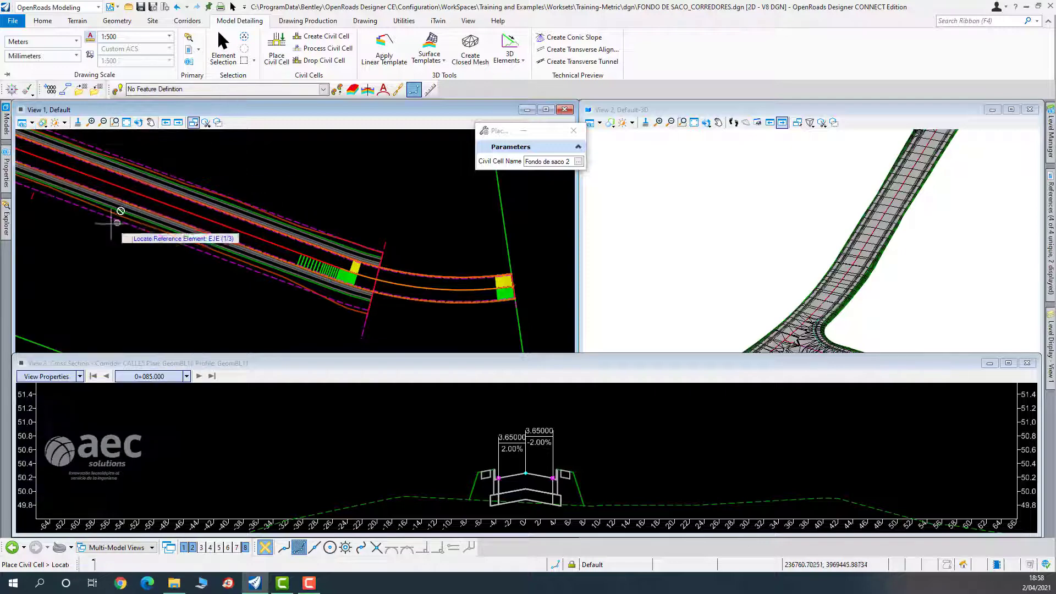
{"action": "left_click", "coordinate": [32, 126]}
{"action": "left_click", "coordinate": [44, 275]}
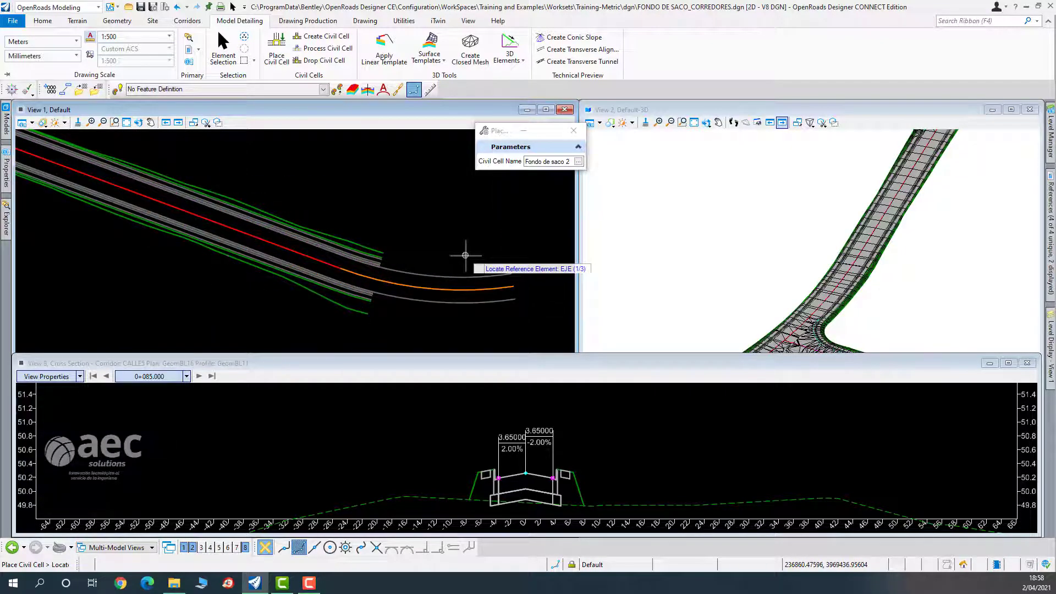
{"action": "left_click", "coordinate": [502, 289]}
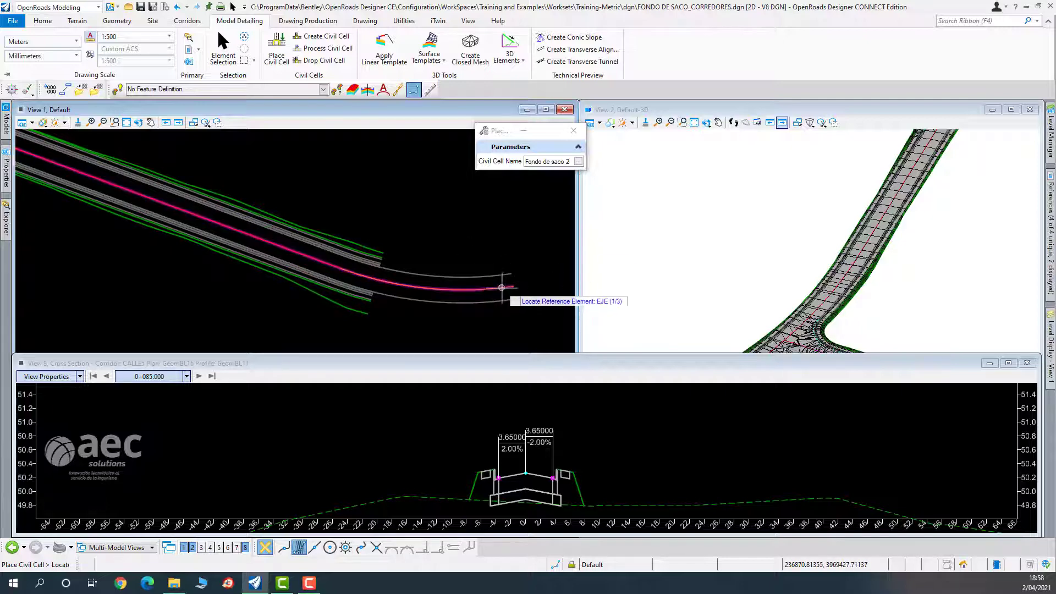
Place the Fondo de saco 2 civil cell at the street's curved end, using the axis and both road edges as references.
{"action": "left_click", "coordinate": [463, 277]}
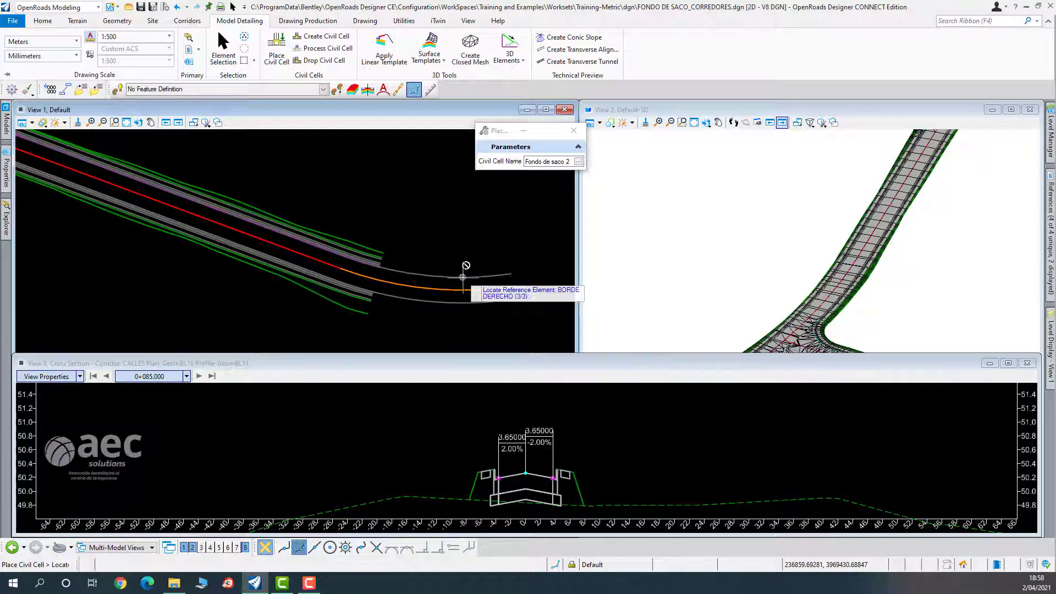
{"action": "left_click", "coordinate": [476, 330]}
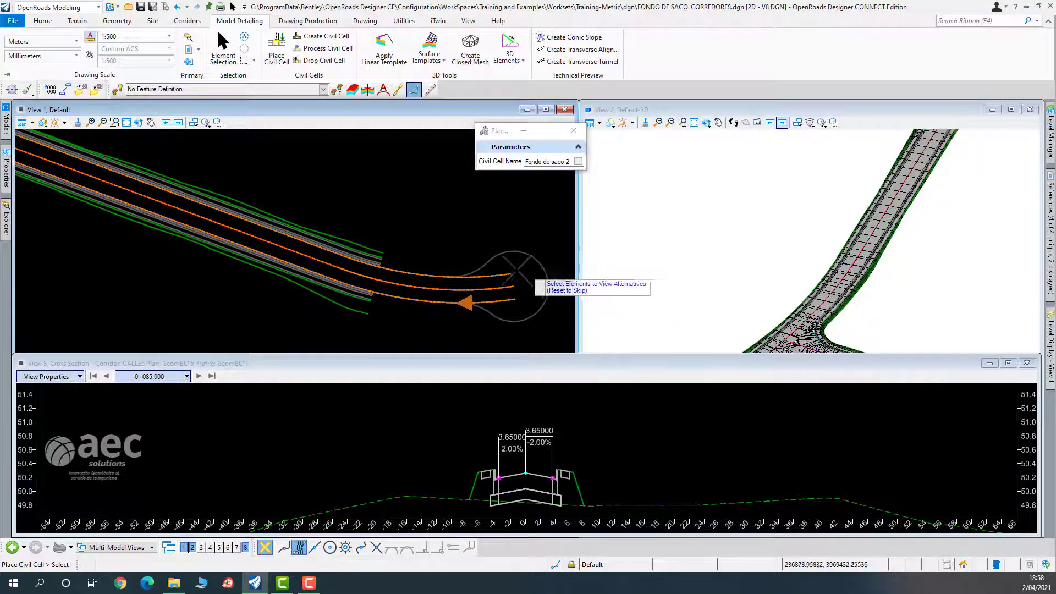
{"action": "middle_click_drag", "start_coordinate": [498, 280], "coordinate": [410, 245]}
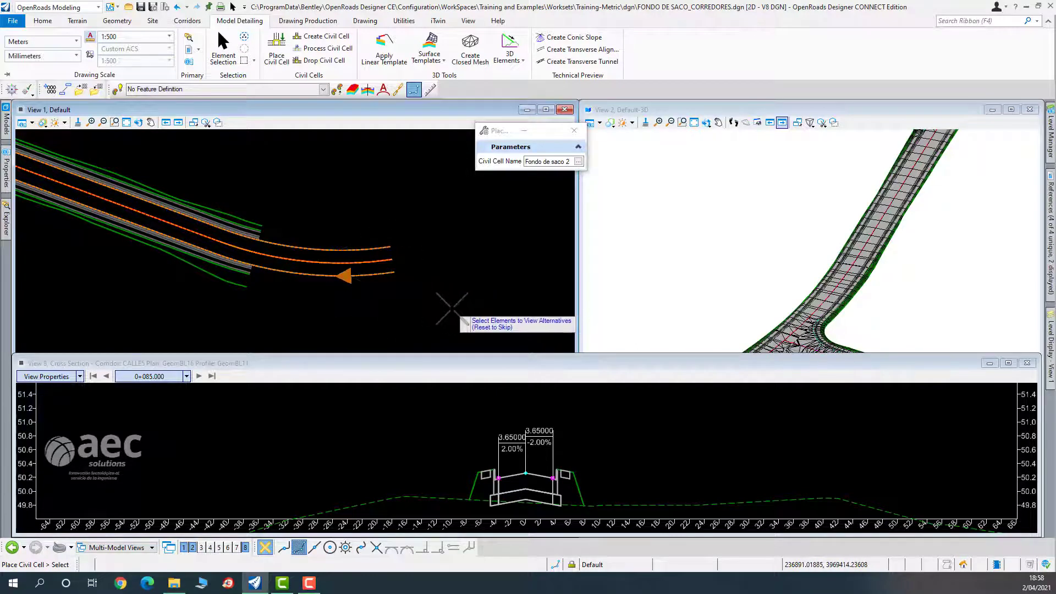
{"action": "right_click", "coordinate": [451, 308]}
{"action": "left_click", "coordinate": [452, 308]}
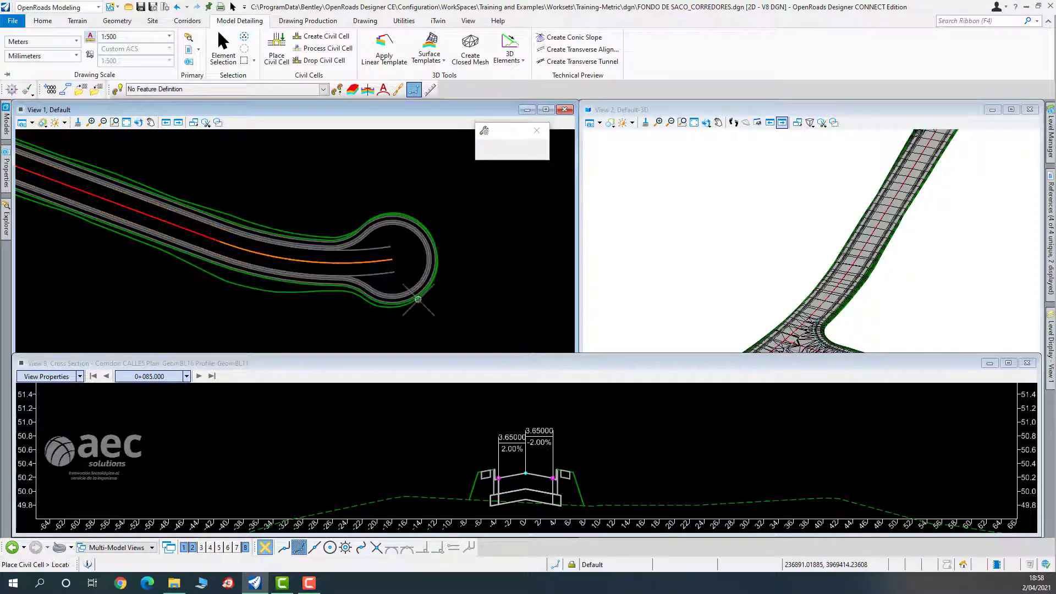
Leave the cell placement and turn on the display of construction elements in the plan view.
{"action": "scroll", "coordinate": [744, 279], "scroll_direction": "down", "scroll_amount": 3}
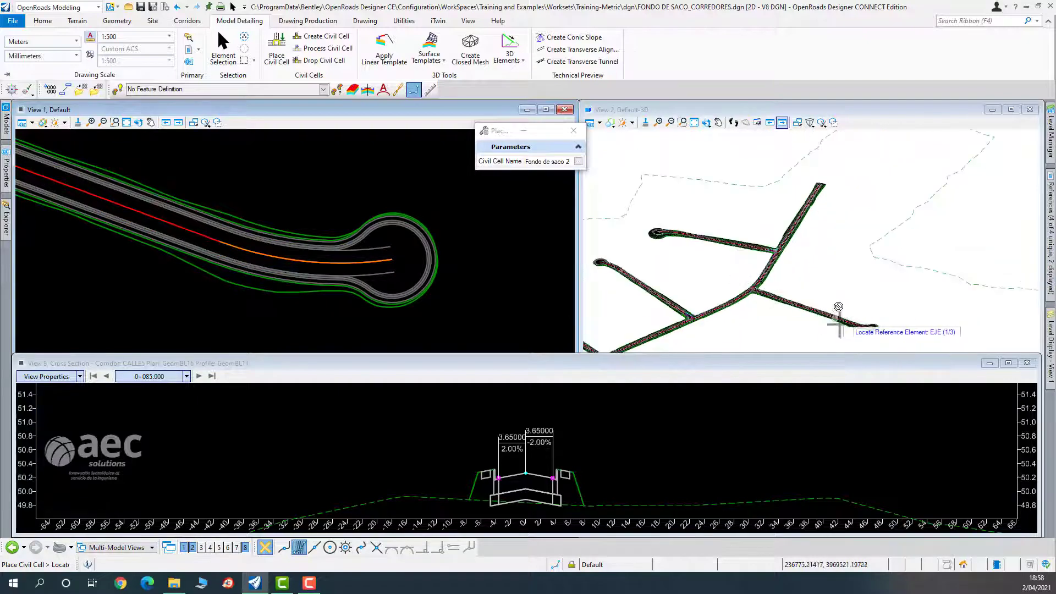
{"action": "scroll", "coordinate": [866, 330], "scroll_direction": "up", "scroll_amount": 4}
{"action": "scroll", "coordinate": [866, 330], "scroll_direction": "up", "scroll_amount": 5}
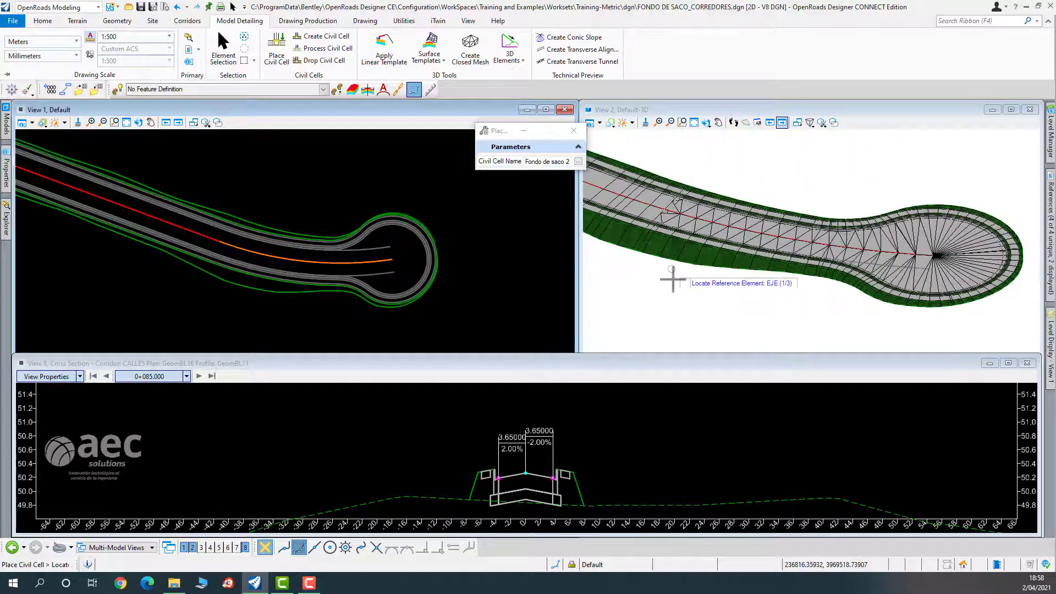
{"action": "scroll", "coordinate": [667, 200], "scroll_direction": "up", "scroll_amount": 3}
{"action": "scroll", "coordinate": [701, 201], "scroll_direction": "up", "scroll_amount": 2}
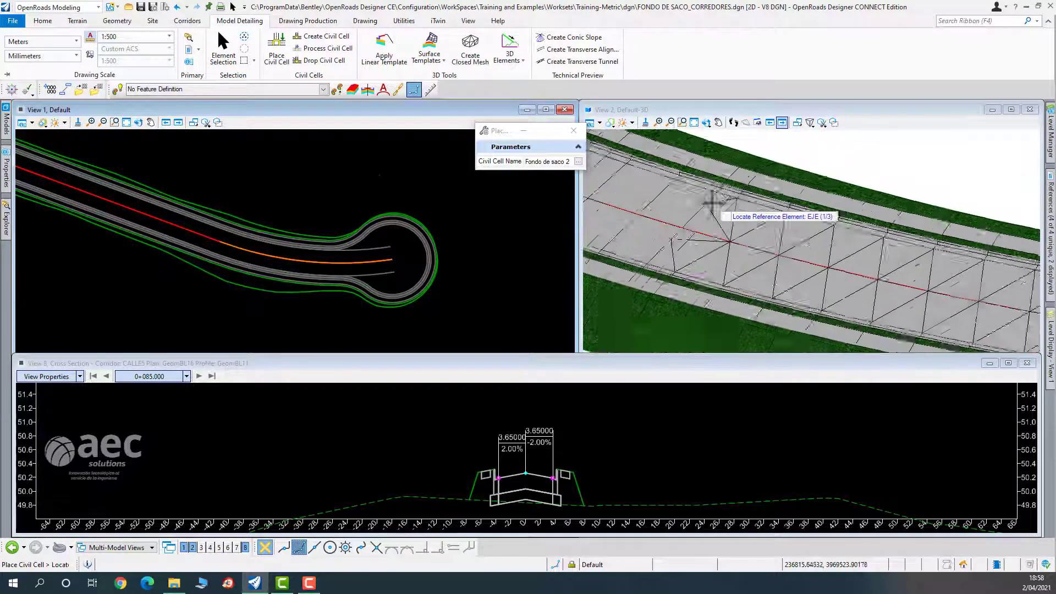
{"action": "left_click", "coordinate": [224, 49]}
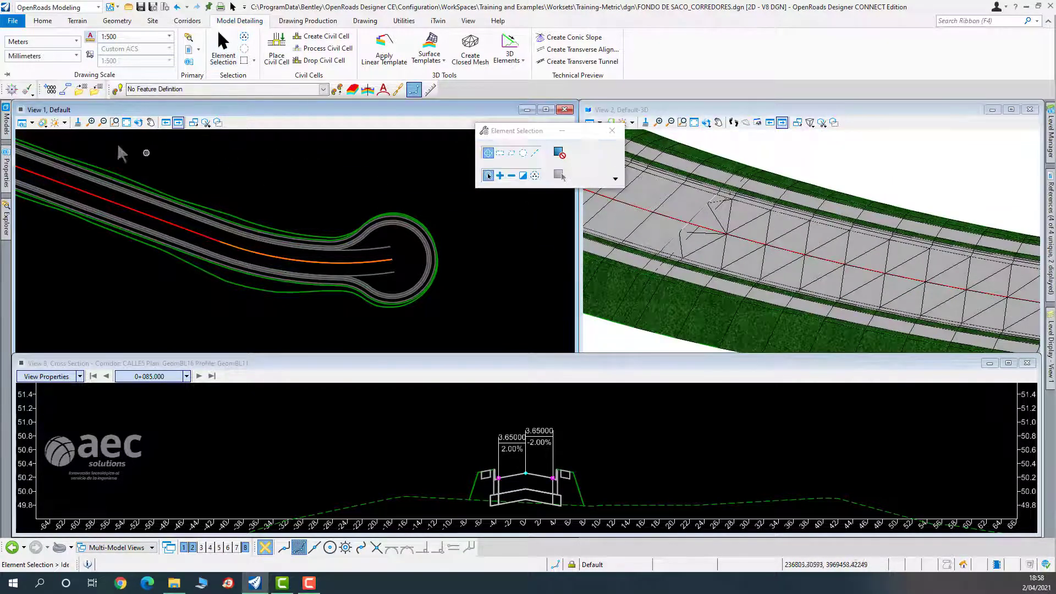
{"action": "left_click", "coordinate": [23, 123]}
{"action": "left_click", "coordinate": [54, 274]}
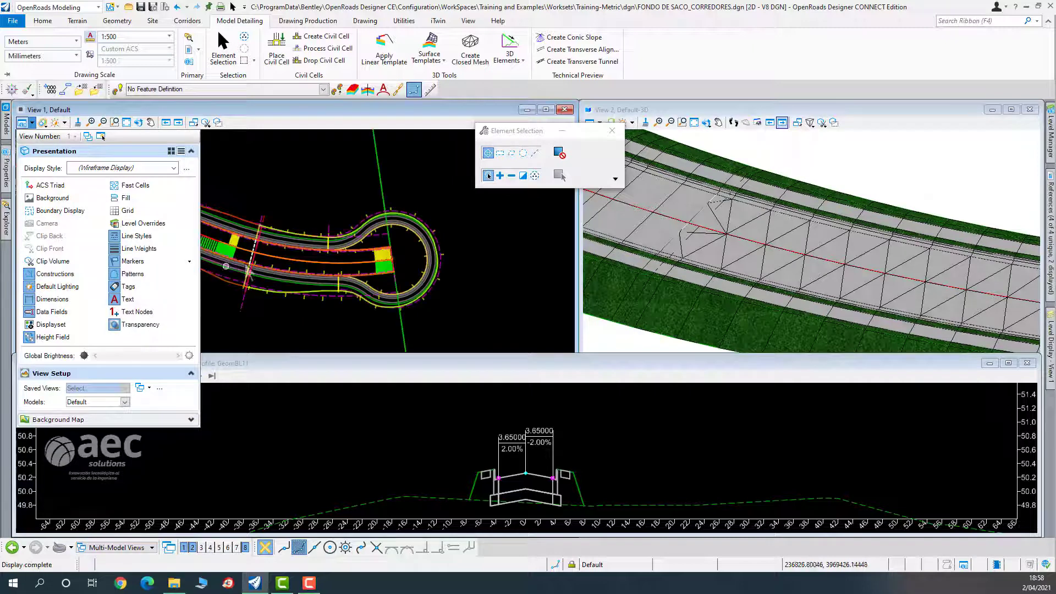
Select the street corridor's template drop and move its start to the beginning line of the cul-de-sac cell.
{"action": "scroll", "coordinate": [275, 205], "scroll_direction": "up", "scroll_amount": 5}
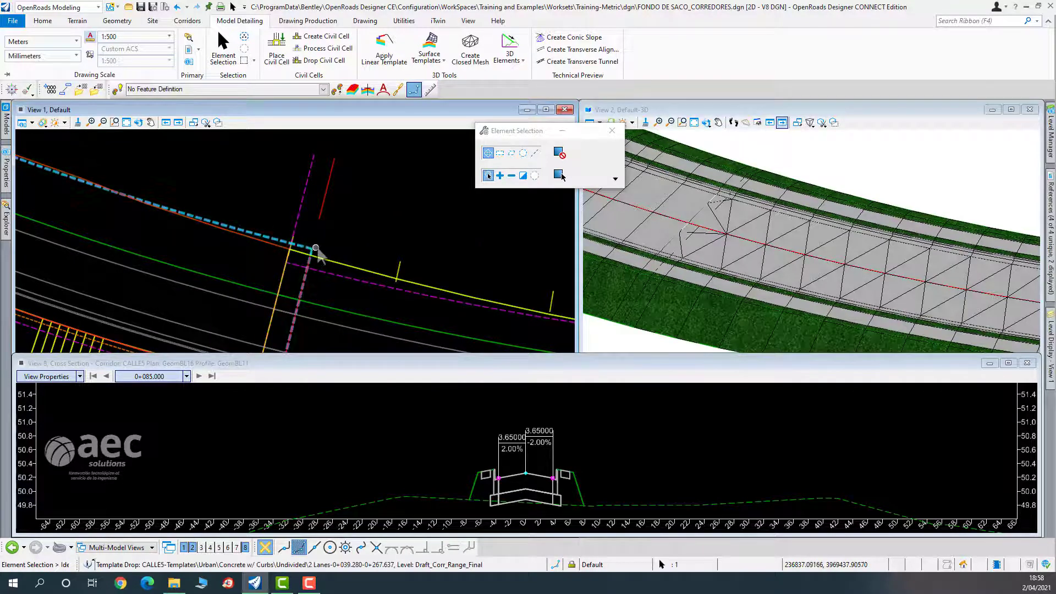
{"action": "scroll", "coordinate": [314, 245], "scroll_direction": "down", "scroll_amount": 3}
{"action": "scroll", "coordinate": [330, 300], "scroll_direction": "down", "scroll_amount": 2}
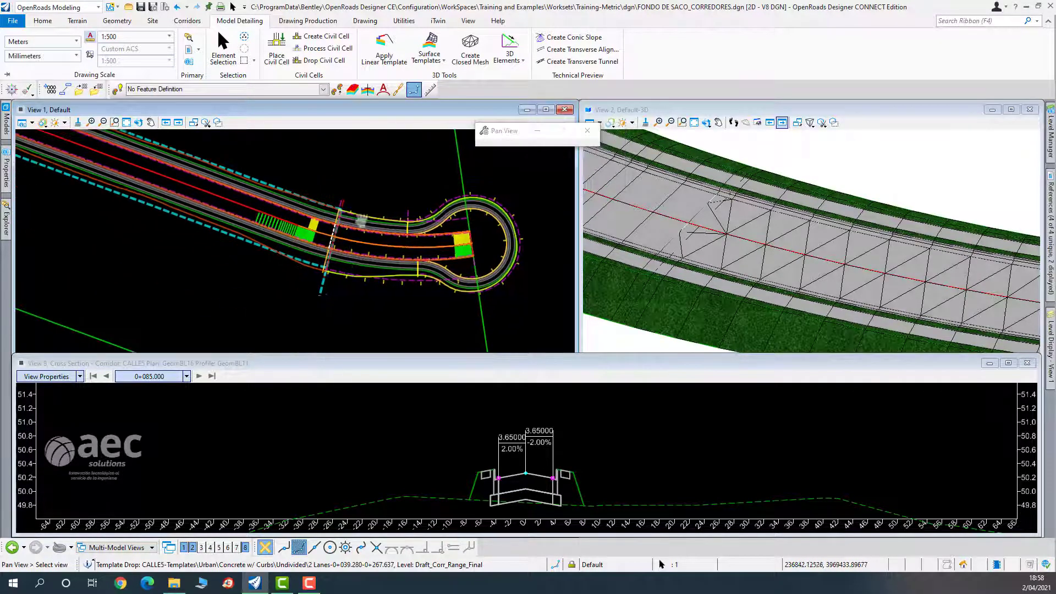
{"action": "left_click", "coordinate": [328, 299]}
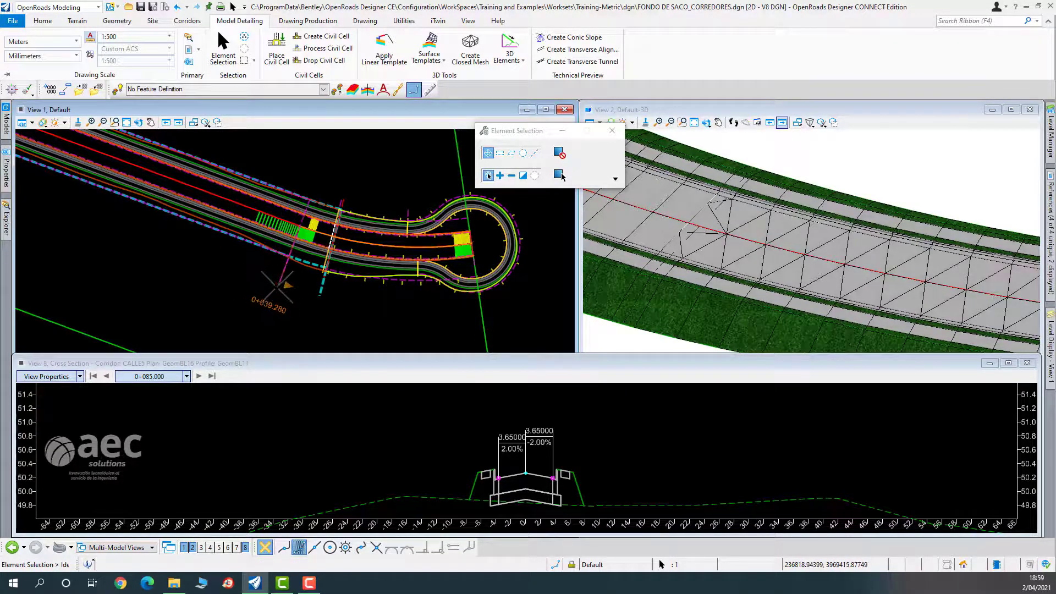
{"action": "left_click", "coordinate": [361, 300]}
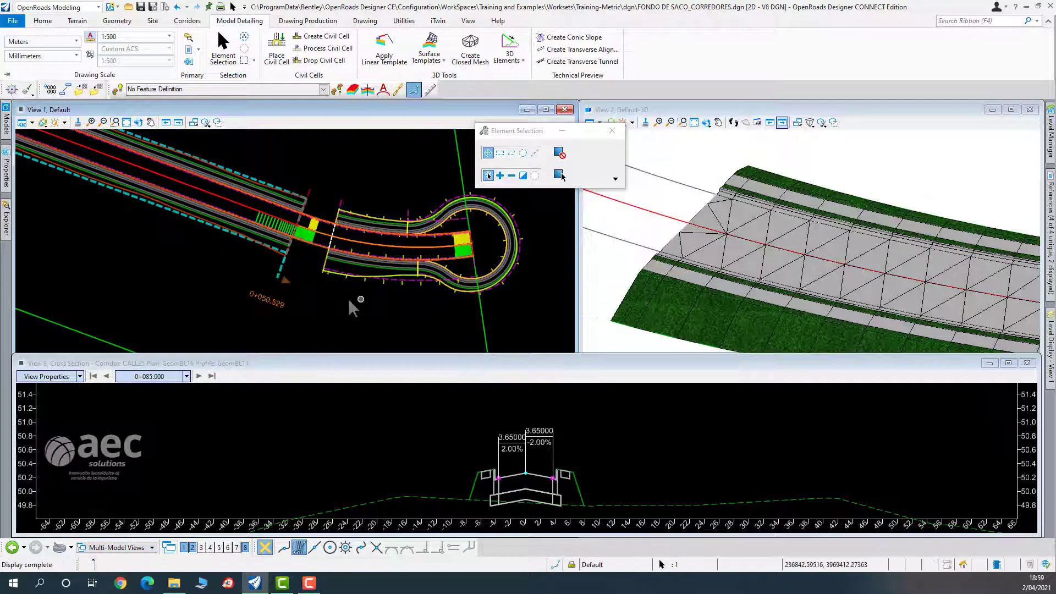
{"action": "scroll", "coordinate": [302, 283], "scroll_direction": "up", "scroll_amount": 3}
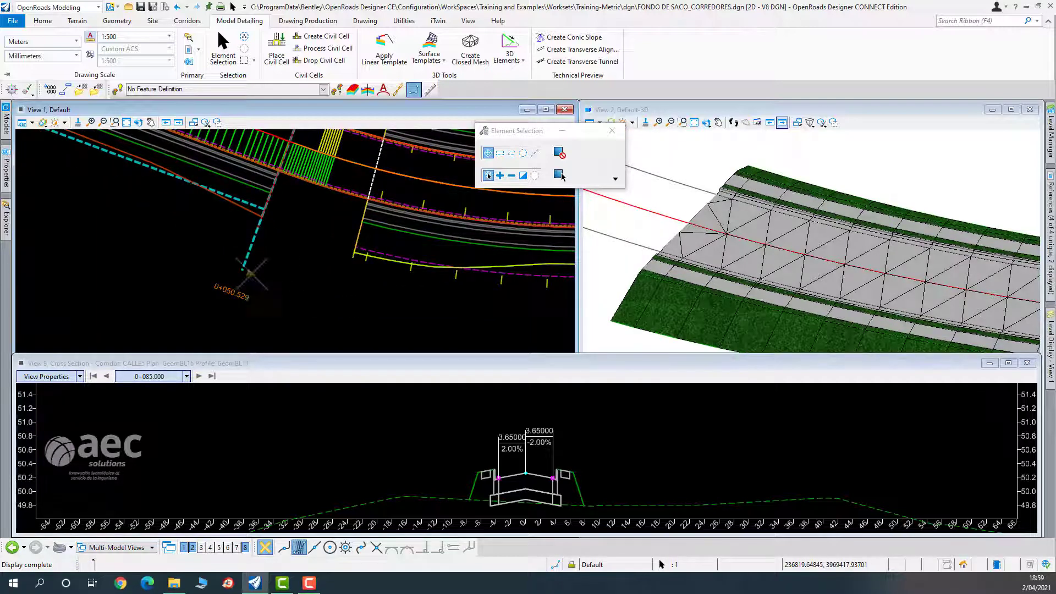
{"action": "scroll", "coordinate": [336, 229], "scroll_direction": "up", "scroll_amount": 5}
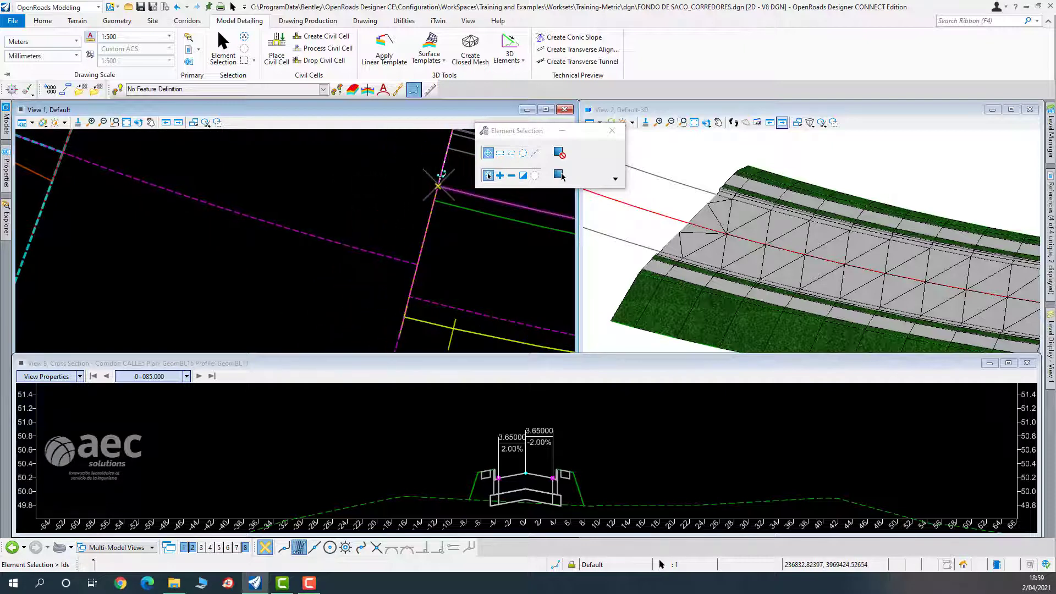
{"action": "left_click", "coordinate": [438, 186]}
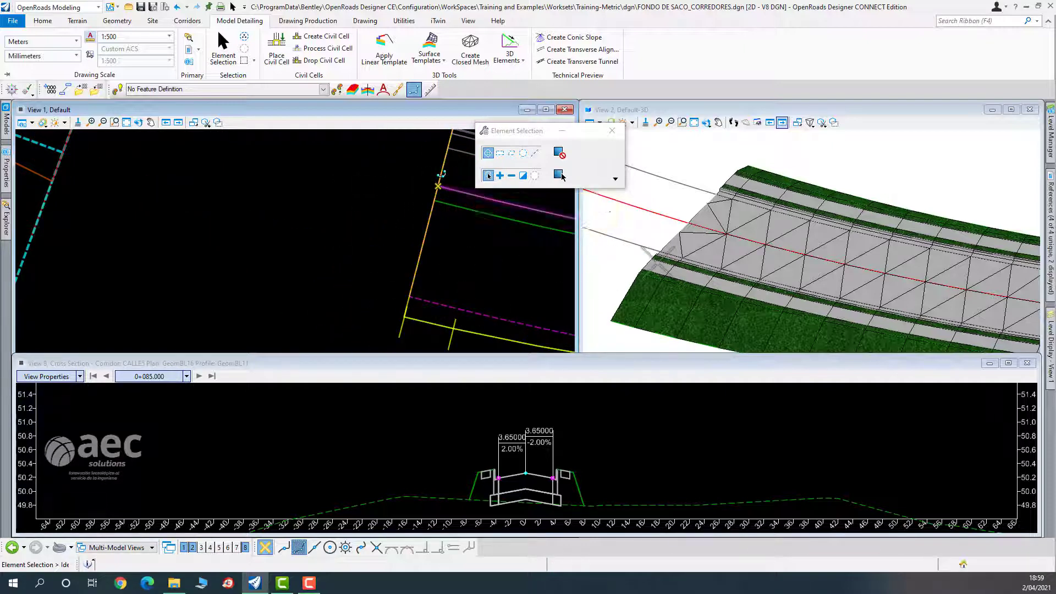
Examine the junction between the street corridor and the cul-de-sac in the 3D and plan views.
{"action": "scroll", "coordinate": [670, 275], "scroll_direction": "up", "scroll_amount": 5}
{"action": "scroll", "coordinate": [666, 268], "scroll_direction": "down", "scroll_amount": 1}
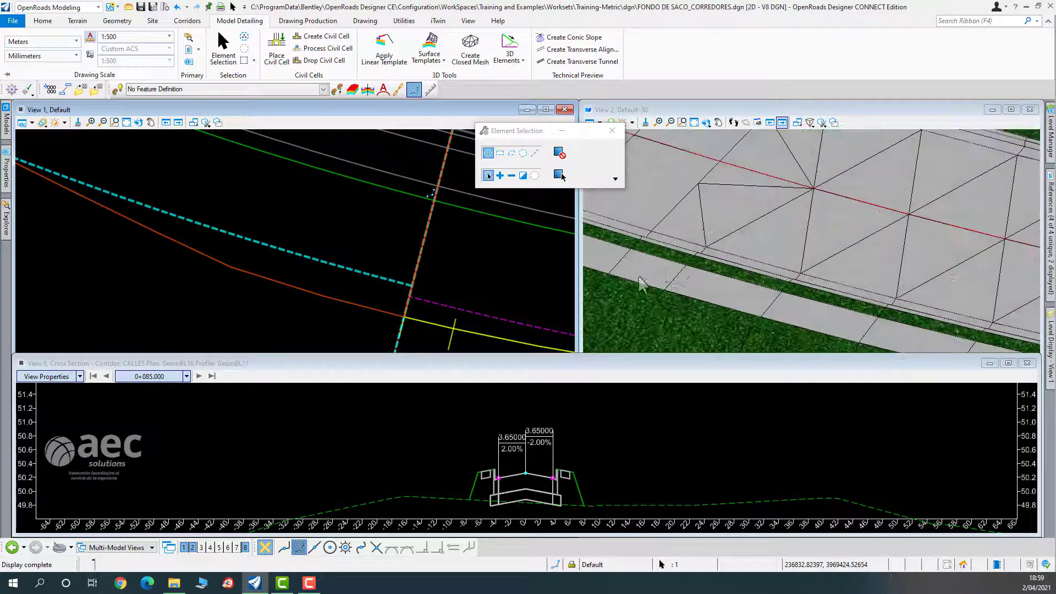
{"action": "scroll", "coordinate": [599, 296], "scroll_direction": "up", "scroll_amount": 2}
{"action": "scroll", "coordinate": [605, 294], "scroll_direction": "down", "scroll_amount": 5}
{"action": "scroll", "coordinate": [609, 293], "scroll_direction": "up", "scroll_amount": 1}
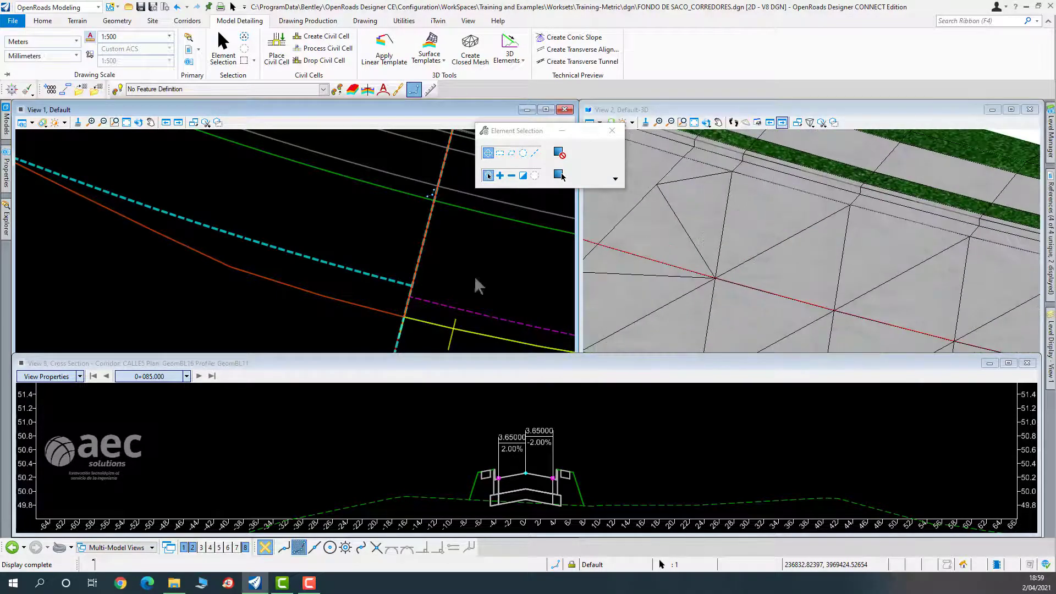
{"action": "scroll", "coordinate": [765, 242], "scroll_direction": "down", "scroll_amount": 3}
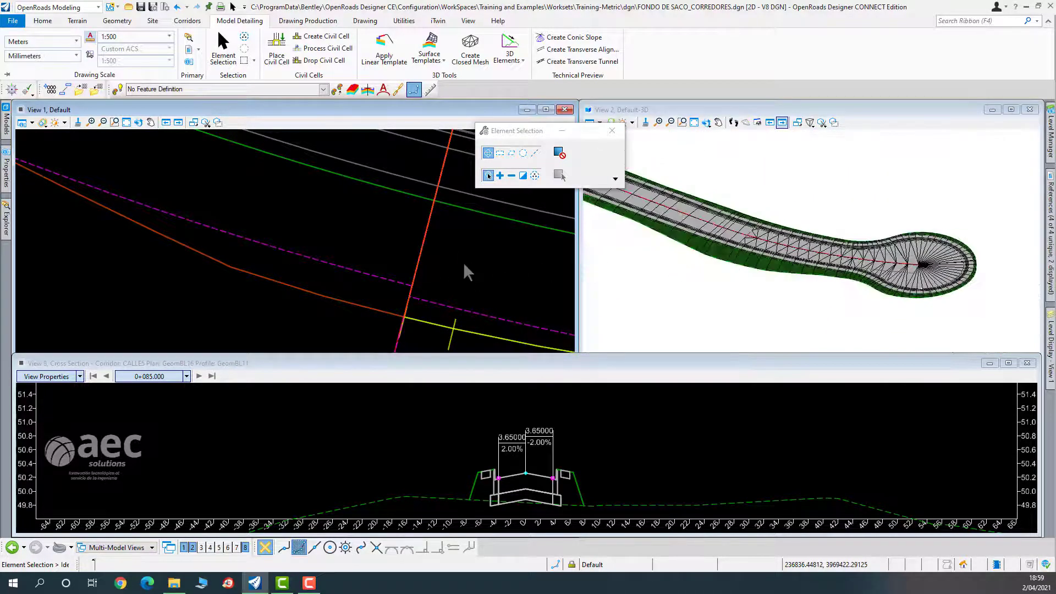
{"action": "scroll", "coordinate": [448, 254], "scroll_direction": "down", "scroll_amount": 2}
{"action": "middle_click_drag", "start_coordinate": [448, 254], "coordinate": [265, 283]}
{"action": "scroll", "coordinate": [268, 281], "scroll_direction": "down", "scroll_amount": 2}
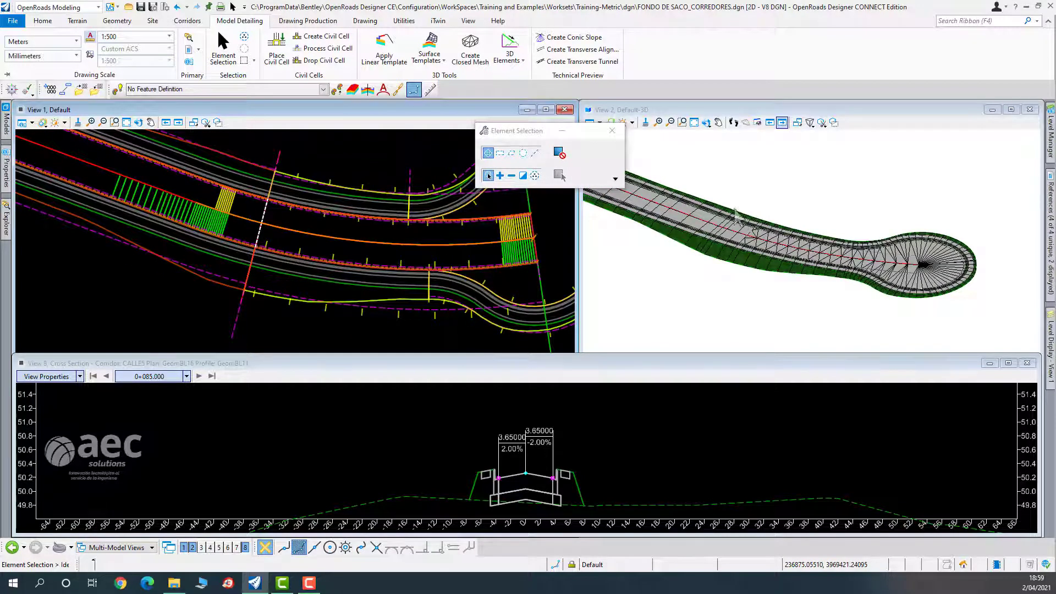
{"action": "scroll", "coordinate": [768, 258], "scroll_direction": "up", "scroll_amount": 4}
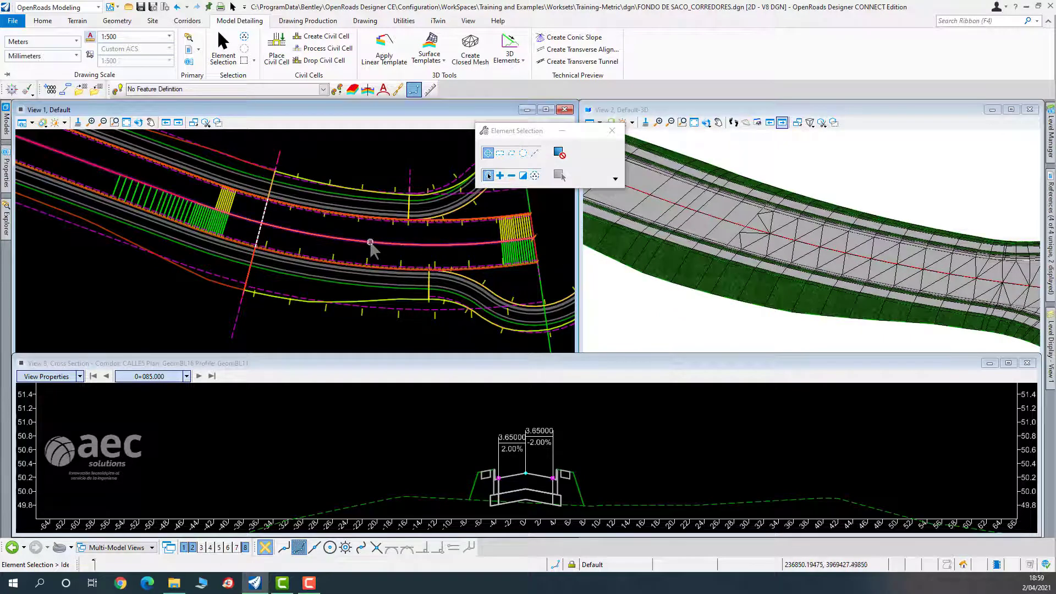
Set the length of the cul-de-sac cell's centerline element to 25 m.
{"action": "mouse_move", "coordinate": [372, 246]}
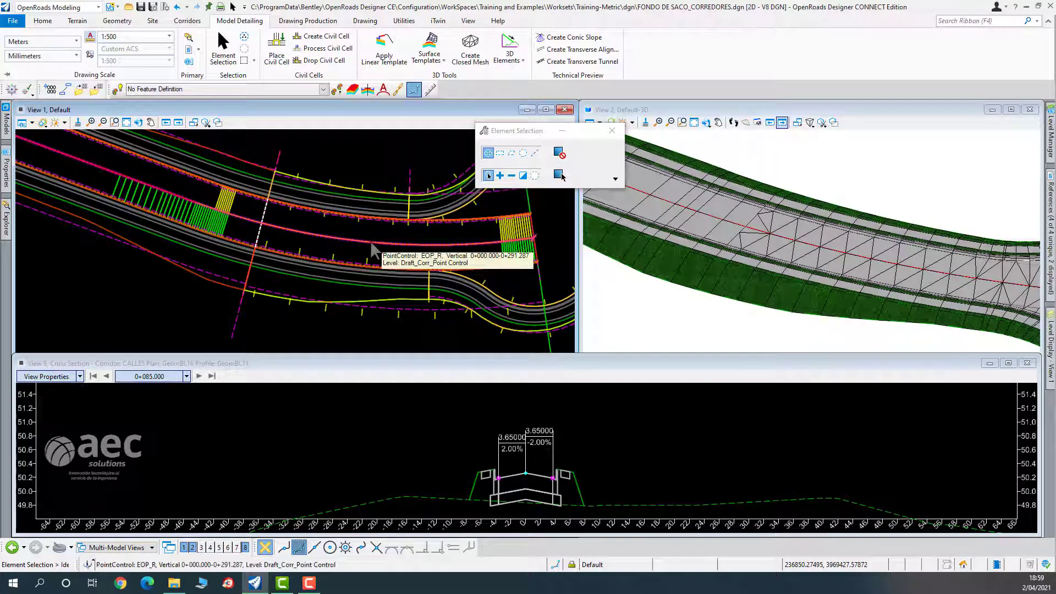
{"action": "left_click", "coordinate": [371, 242]}
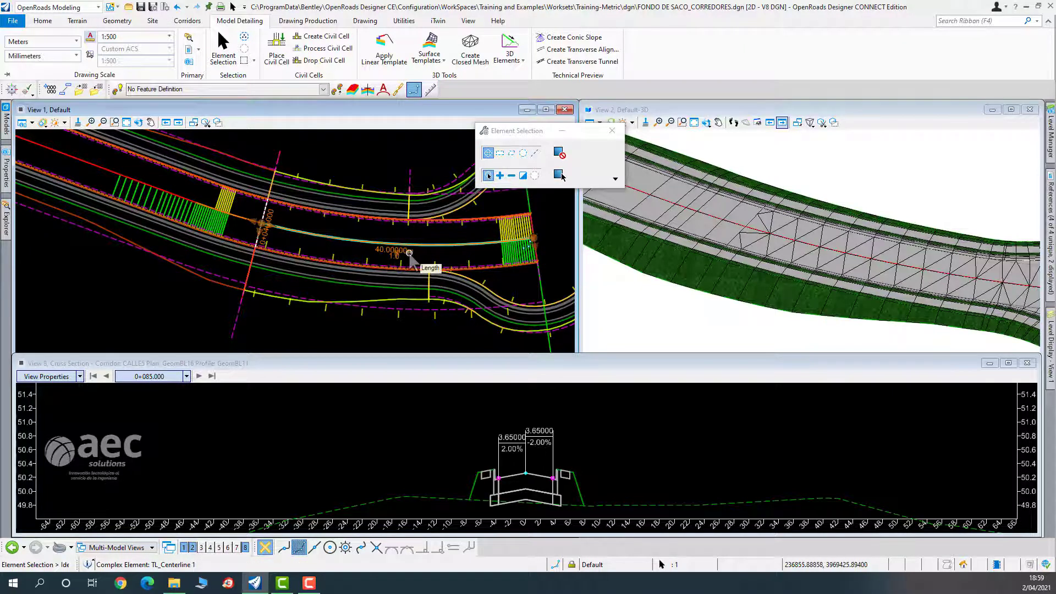
{"action": "left_click", "coordinate": [409, 255]}
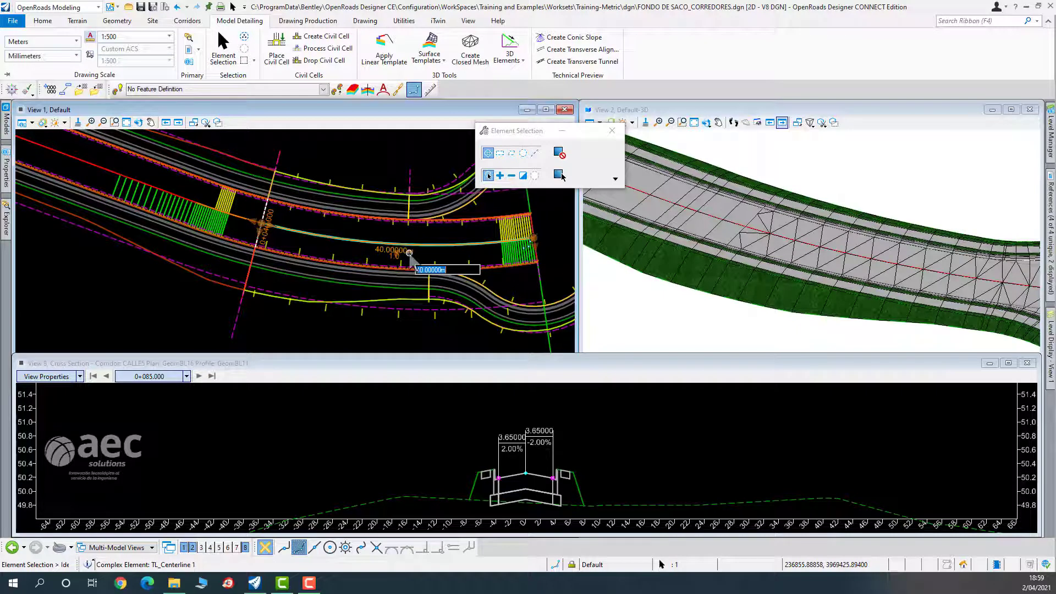
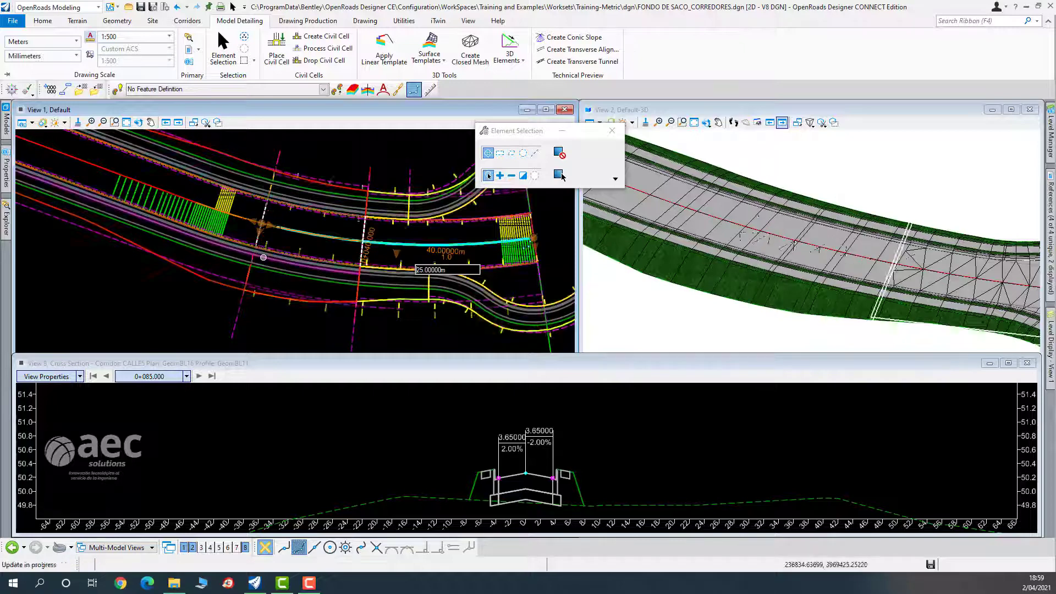
Extend the corridor's template drop to the cul-de-sac cell's new beginning line at 0+025.000.
{"action": "left_click", "coordinate": [310, 242]}
{"action": "left_click", "coordinate": [358, 186]}
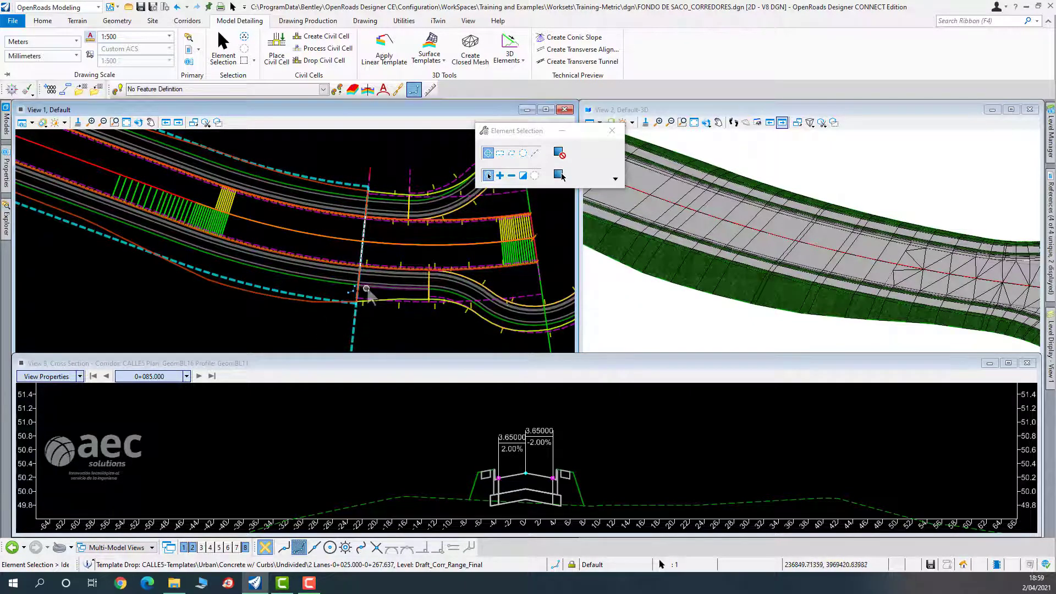
{"action": "scroll", "coordinate": [361, 290], "scroll_direction": "up", "scroll_amount": 3}
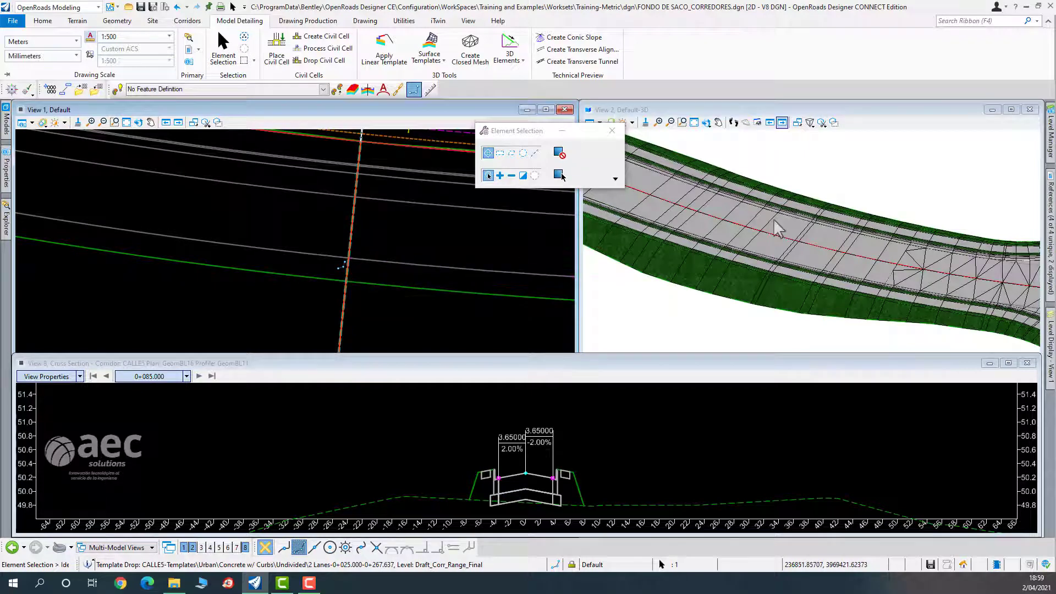
{"action": "scroll", "coordinate": [778, 224], "scroll_direction": "down", "scroll_amount": 2}
{"action": "scroll", "coordinate": [848, 242], "scroll_direction": "up", "scroll_amount": 1}
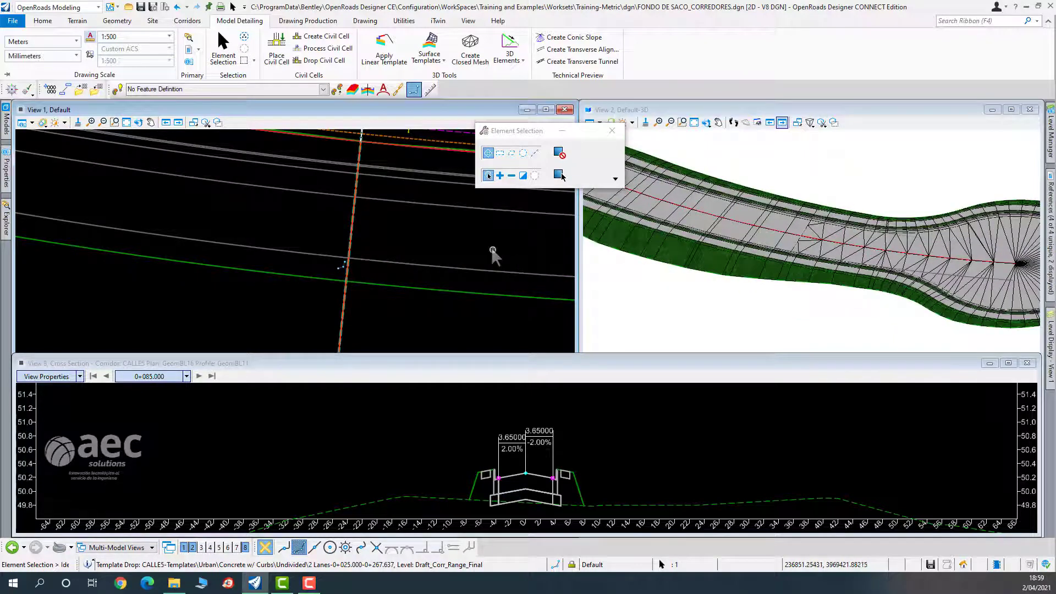
Turn off the display of construction elements in the plan view.
{"action": "scroll", "coordinate": [493, 250], "scroll_direction": "down", "scroll_amount": 5}
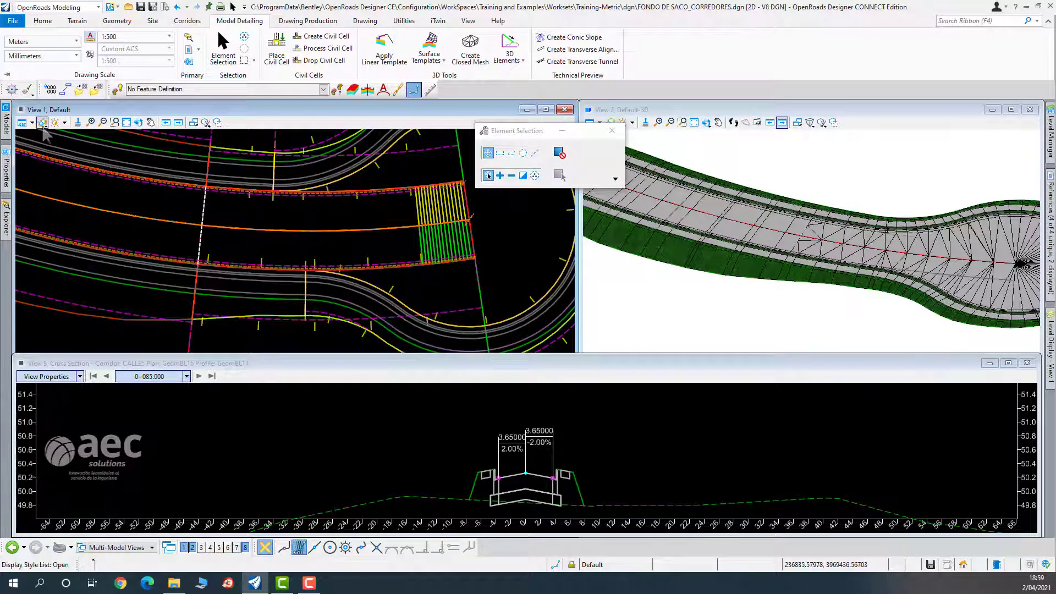
{"action": "left_click", "coordinate": [22, 122]}
{"action": "left_click", "coordinate": [132, 274]}
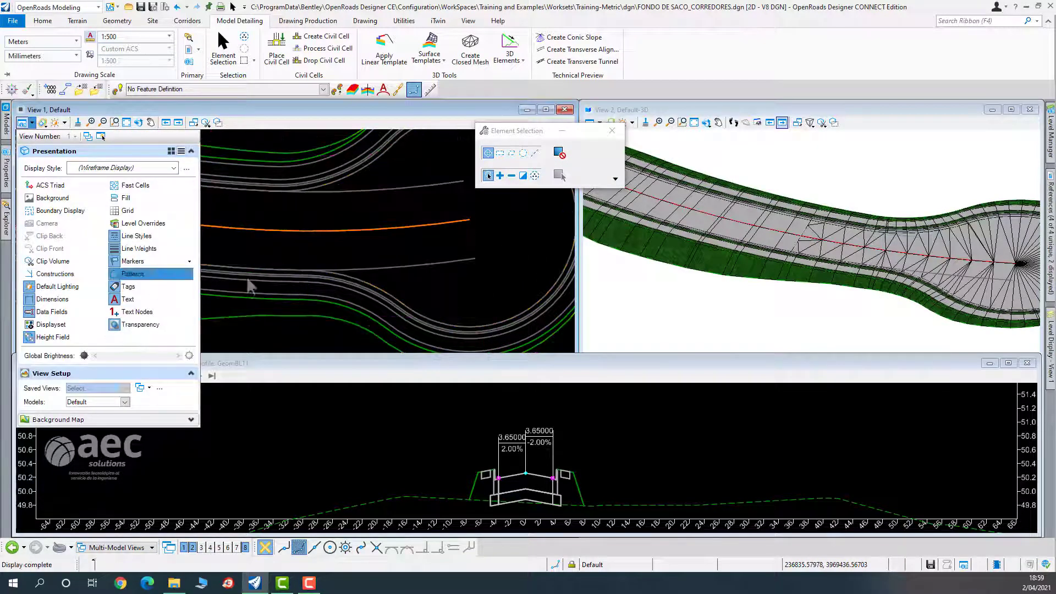
Turn the construction elements back on in the plan view and select the pavement-edge linear template around the cul-de-sac.
{"action": "scroll", "coordinate": [474, 269], "scroll_direction": "down", "scroll_amount": 2}
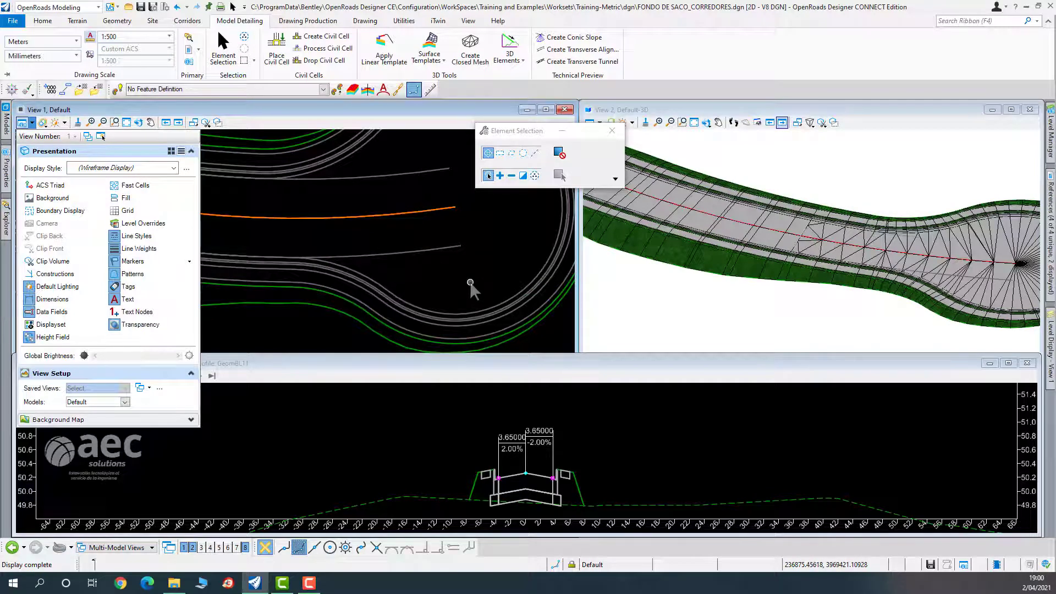
{"action": "scroll", "coordinate": [470, 282], "scroll_direction": "down", "scroll_amount": 1}
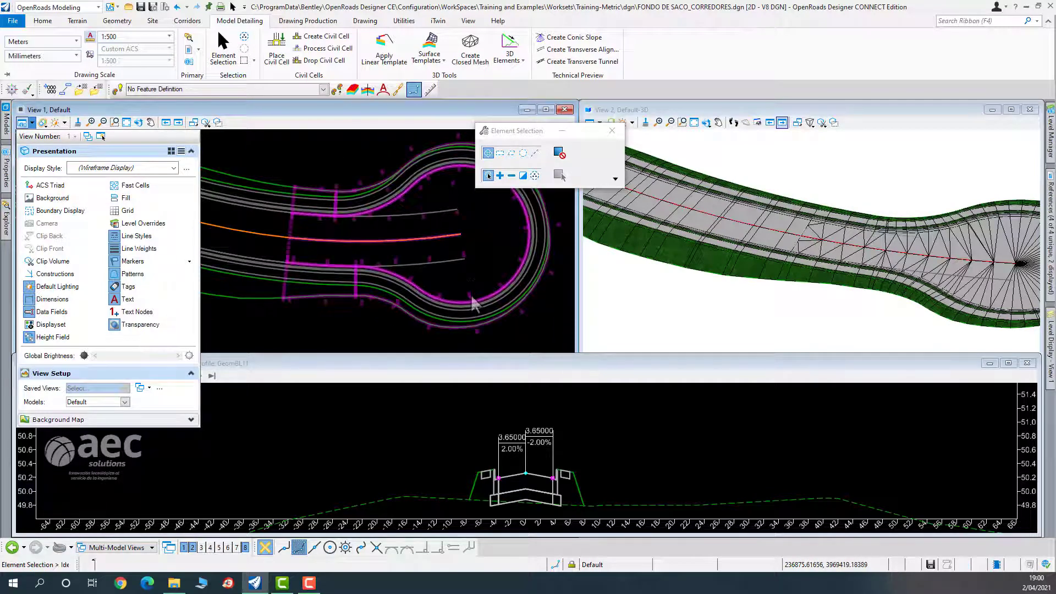
{"action": "left_click", "coordinate": [472, 296]}
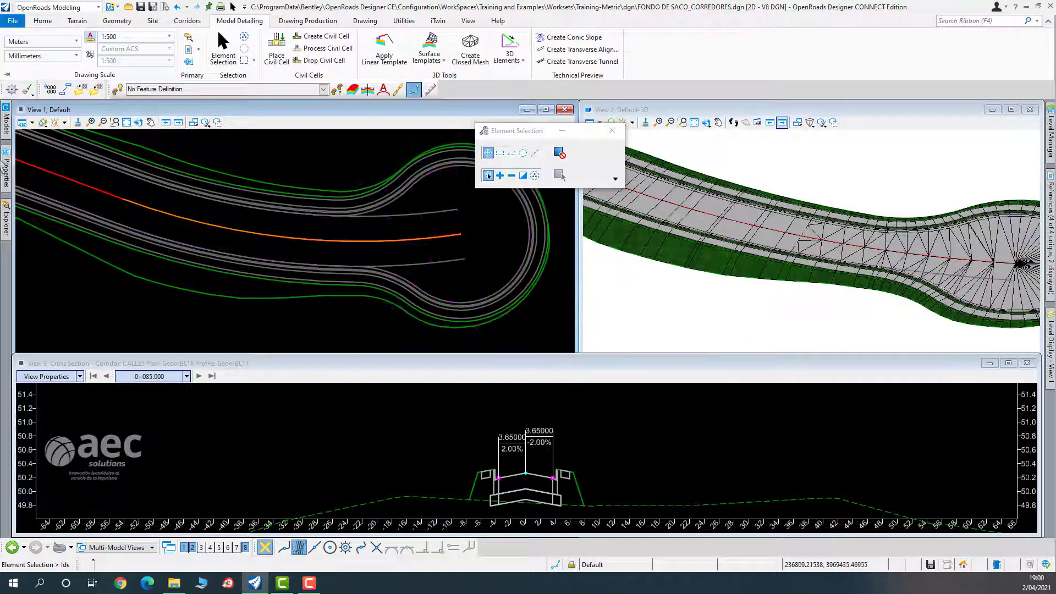
{"action": "left_click", "coordinate": [31, 130]}
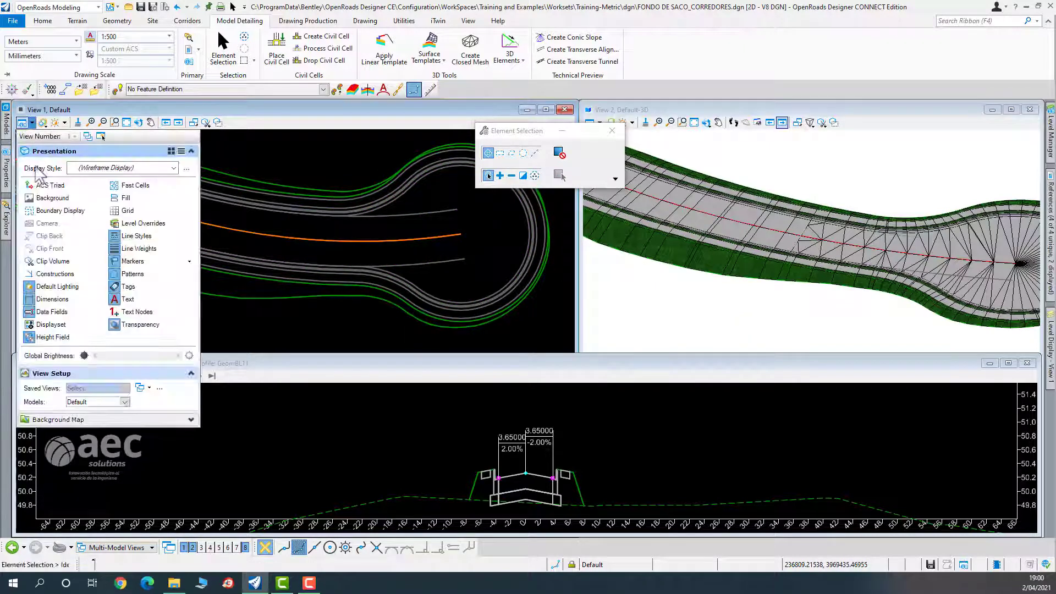
{"action": "left_click", "coordinate": [55, 273]}
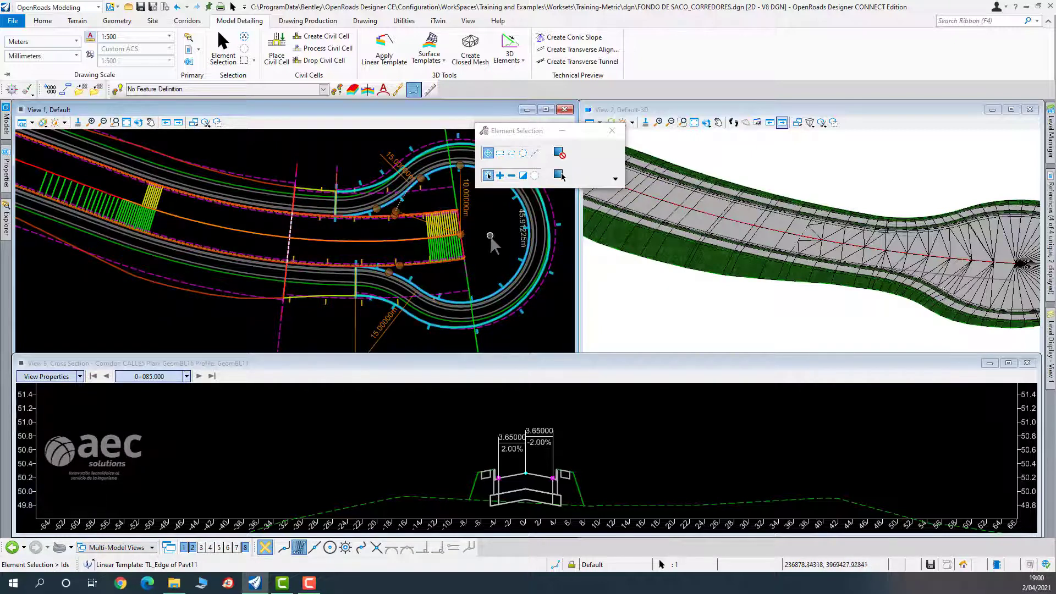
Try a 15 m radius for the main circle of the cul-de-sac's pavement edge.
{"action": "middle_click_drag", "start_coordinate": [445, 255], "coordinate": [325, 271]}
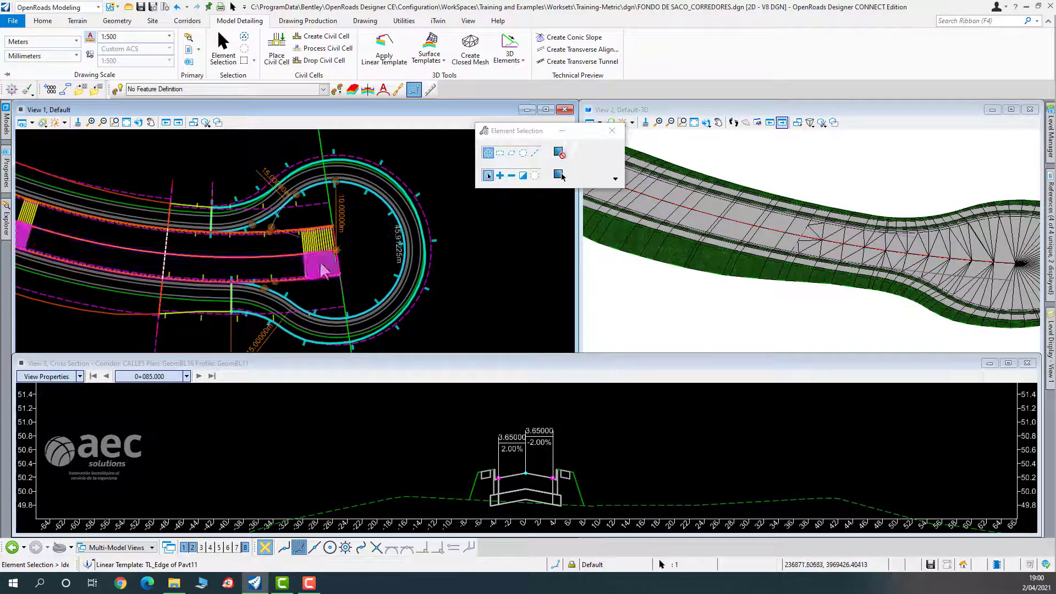
{"action": "left_click", "coordinate": [343, 216]}
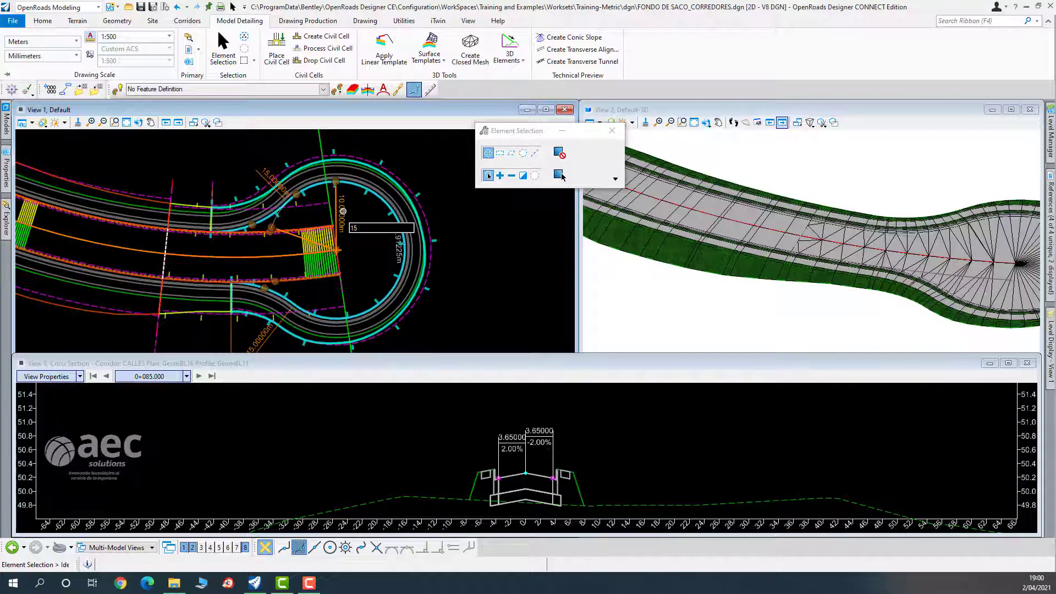
{"action": "key", "text": "Return"}
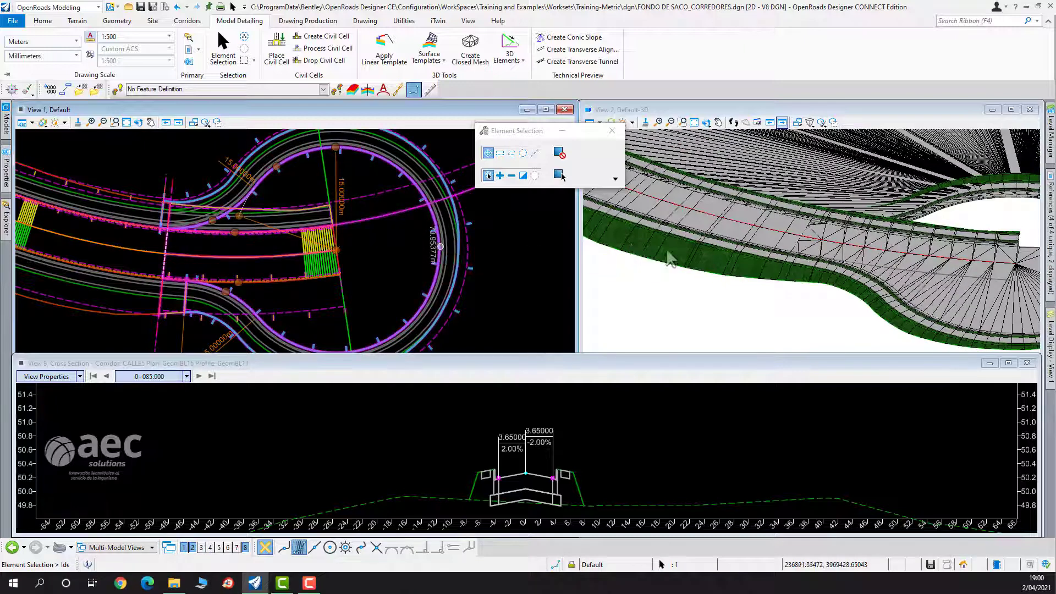
Restore the cul-de-sac's main pavement-edge circle to a 10 m radius.
{"action": "left_click", "coordinate": [204, 209]}
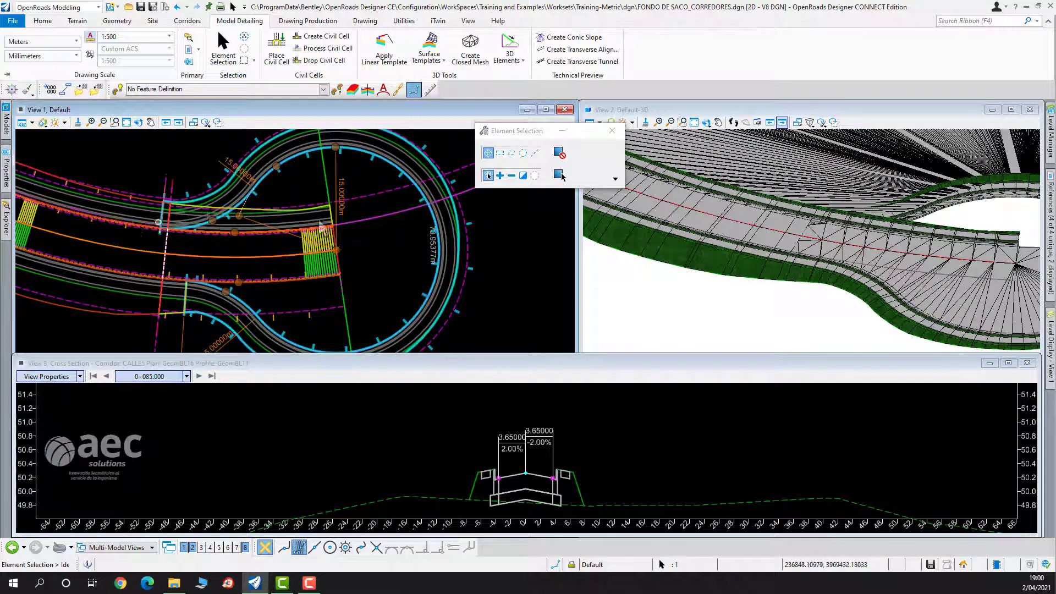
{"action": "left_click", "coordinate": [341, 181]}
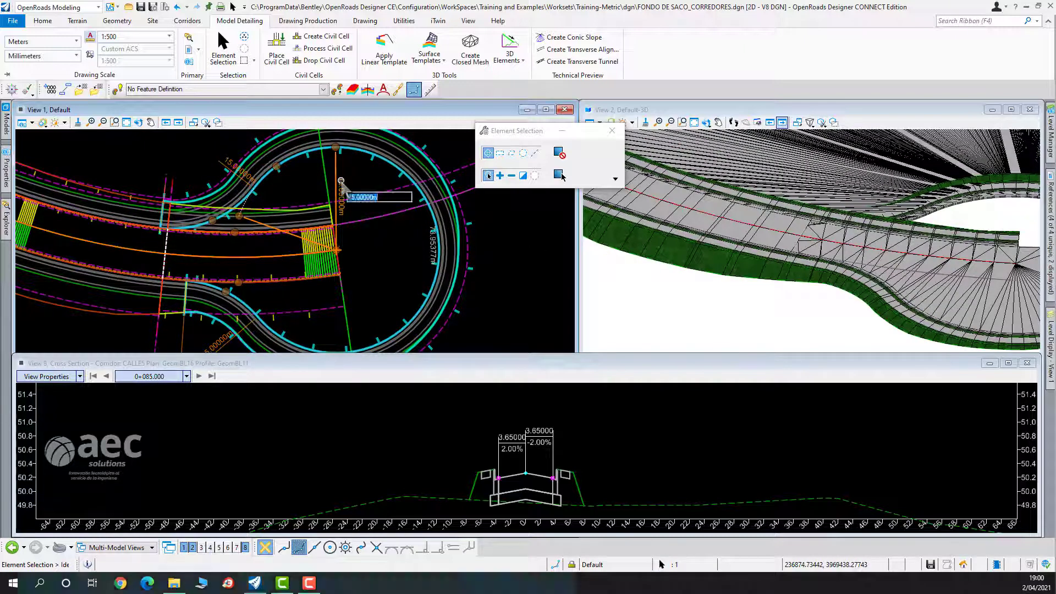
{"action": "type", "text": "20"}
{"action": "key", "text": "BackSpace"}
{"action": "key", "text": "BackSpace"}
{"action": "type", "text": "10"}
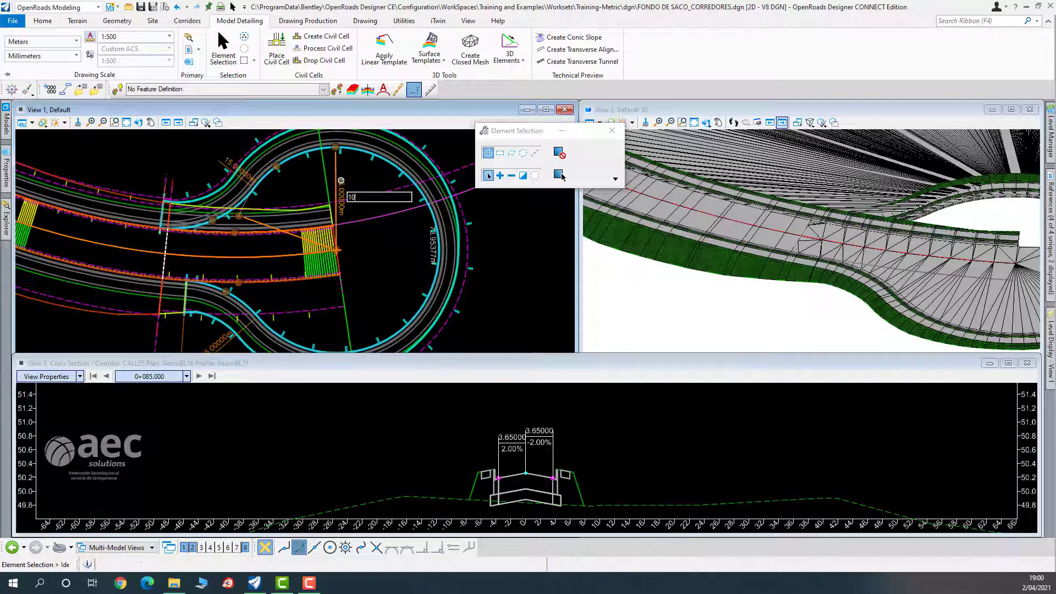
{"action": "key", "text": "Return"}
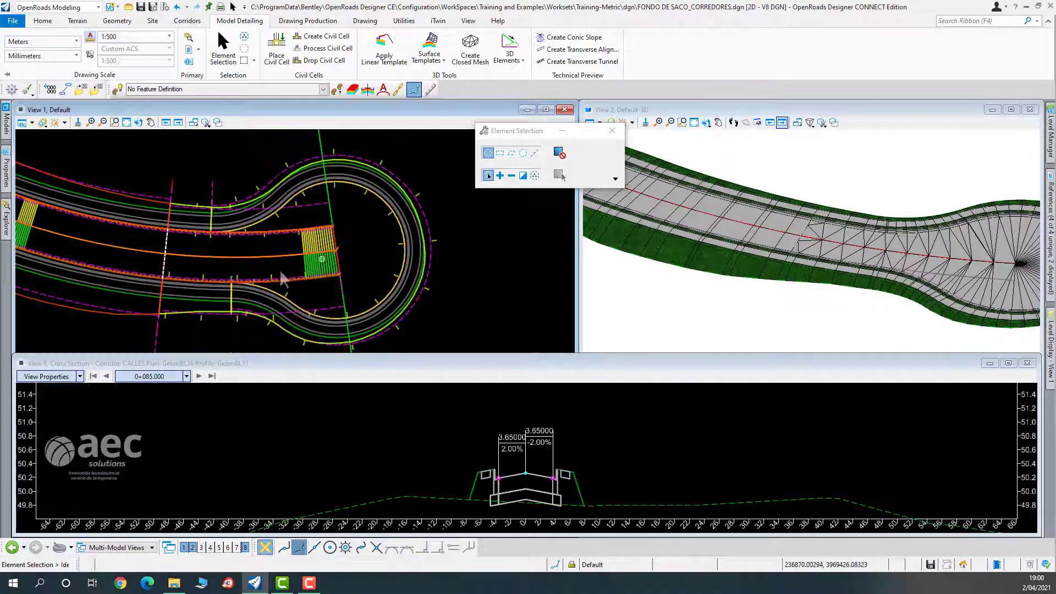
Set the length of the cul-de-sac cell's centerline element to 40 m.
{"action": "left_click", "coordinate": [240, 258]}
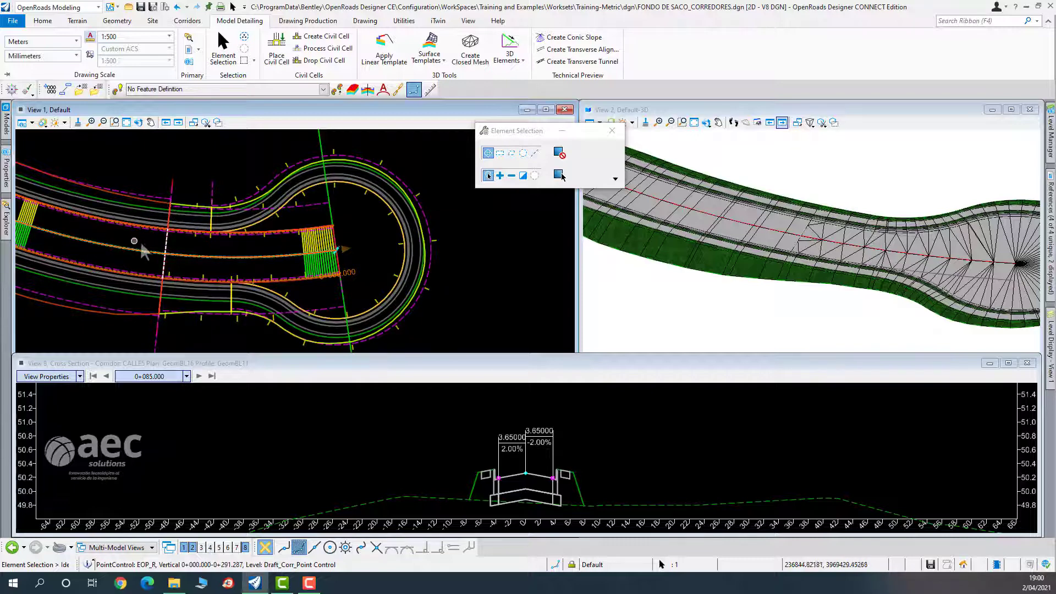
{"action": "middle_click_drag", "start_coordinate": [140, 242], "coordinate": [269, 244]}
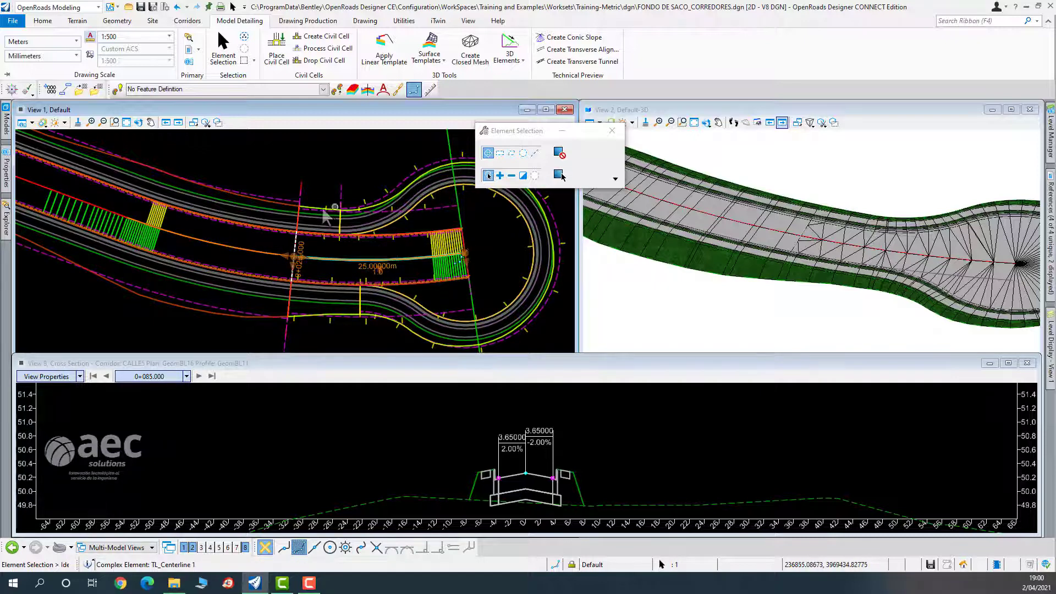
{"action": "left_click", "coordinate": [395, 266]}
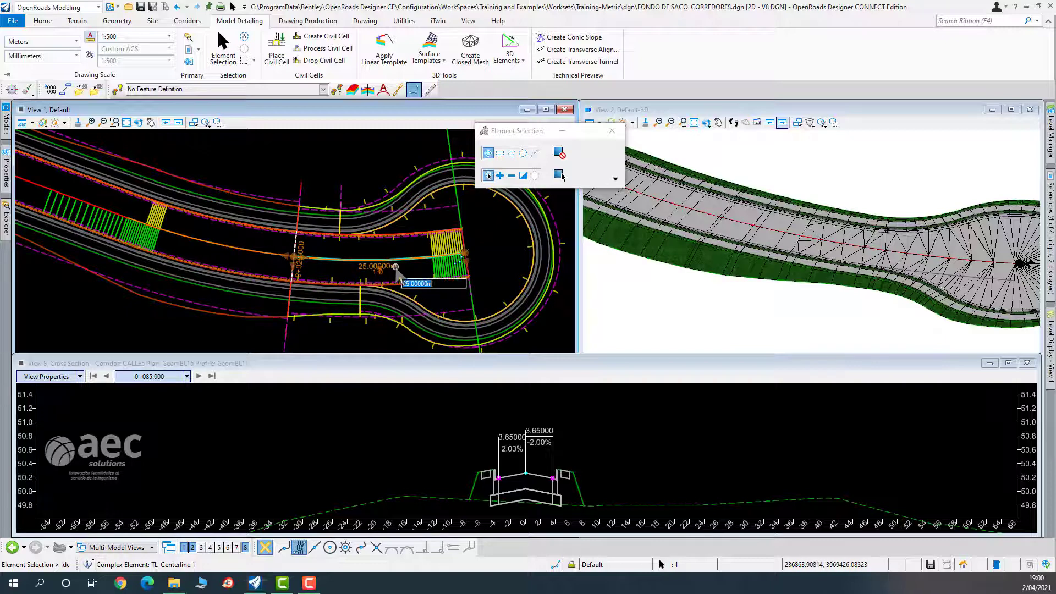
{"action": "key", "text": "BackSpace"}
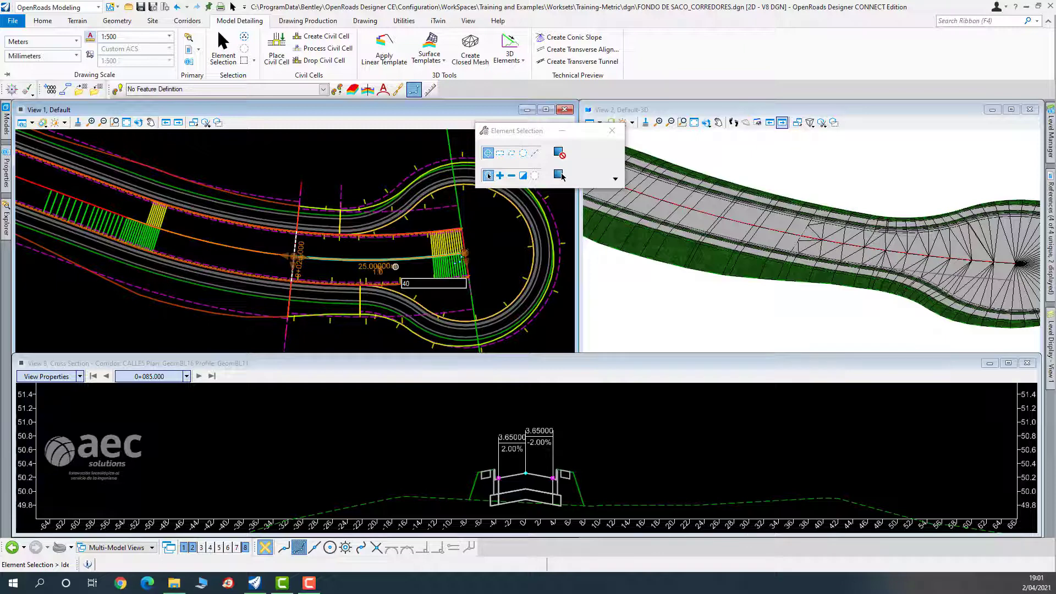
{"action": "key", "text": "Return"}
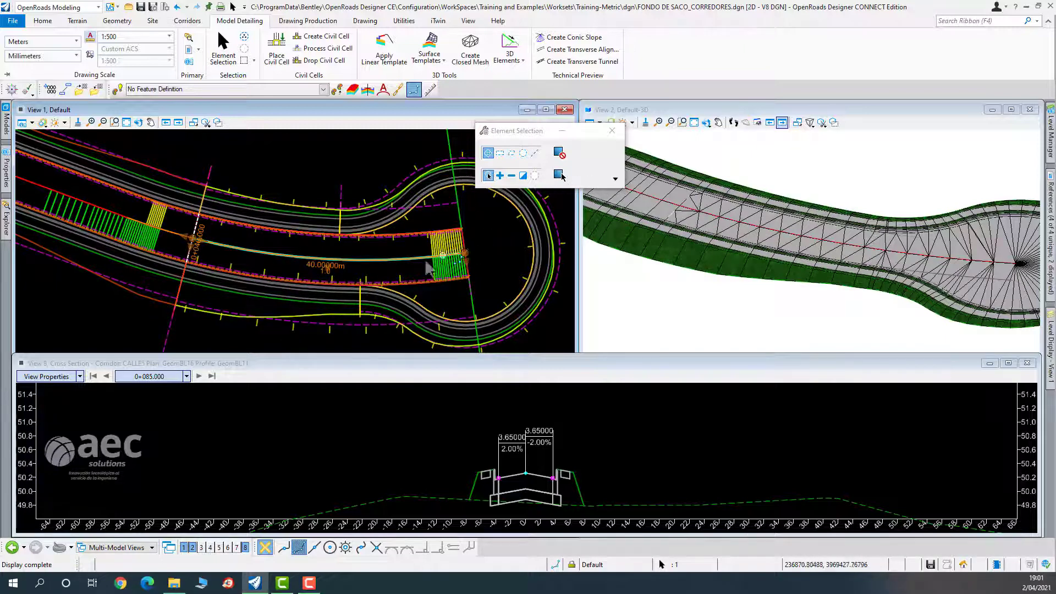
Set the radius of the cul-de-sac's main pavement-edge circle to 15 m.
{"action": "middle_click_drag", "start_coordinate": [432, 267], "coordinate": [319, 292]}
{"action": "left_click", "coordinate": [353, 245]}
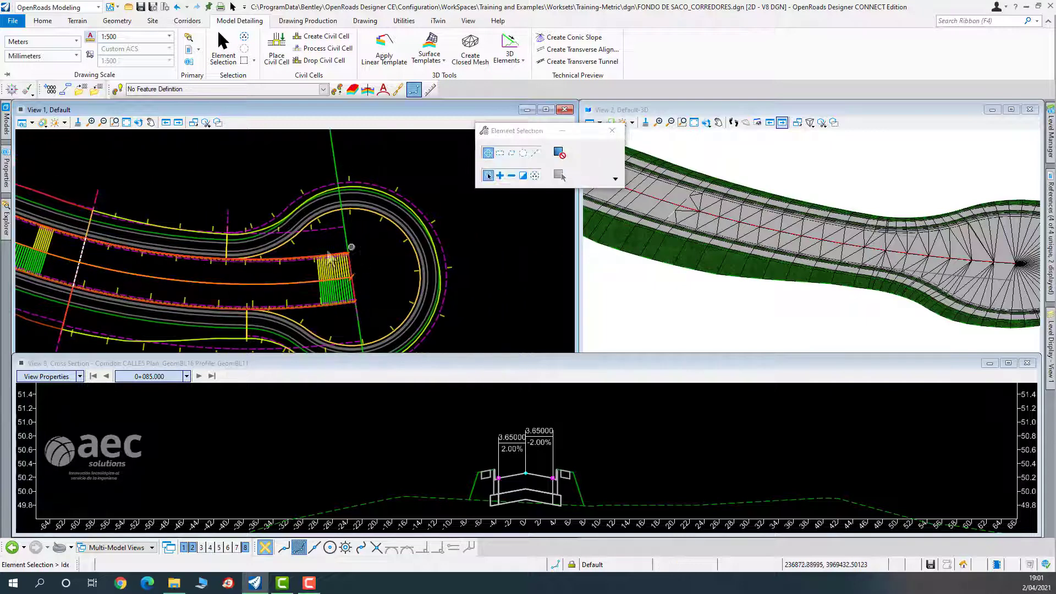
{"action": "left_click", "coordinate": [377, 218]}
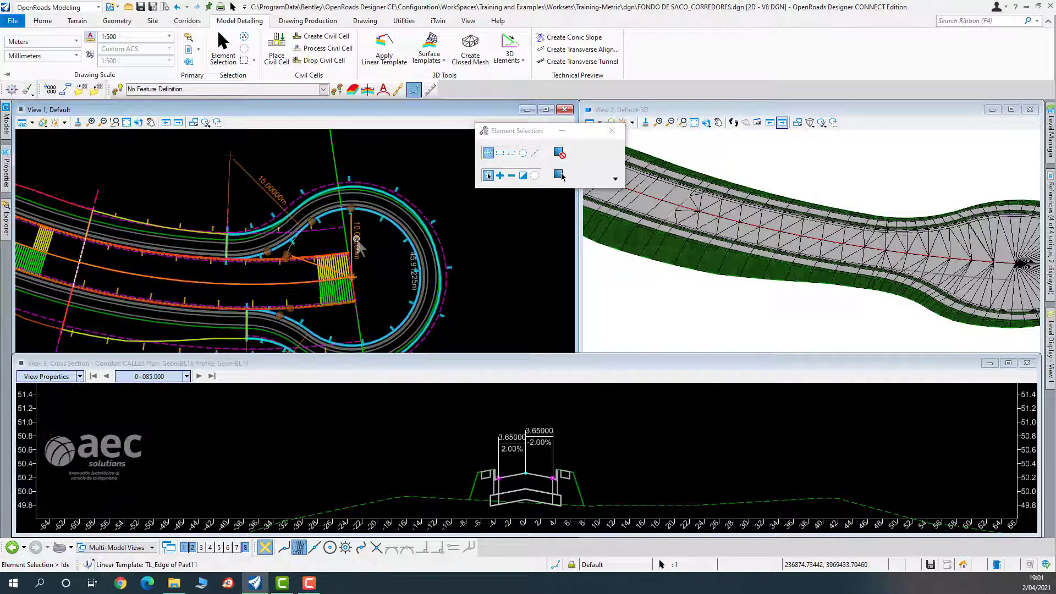
{"action": "left_click", "coordinate": [357, 240]}
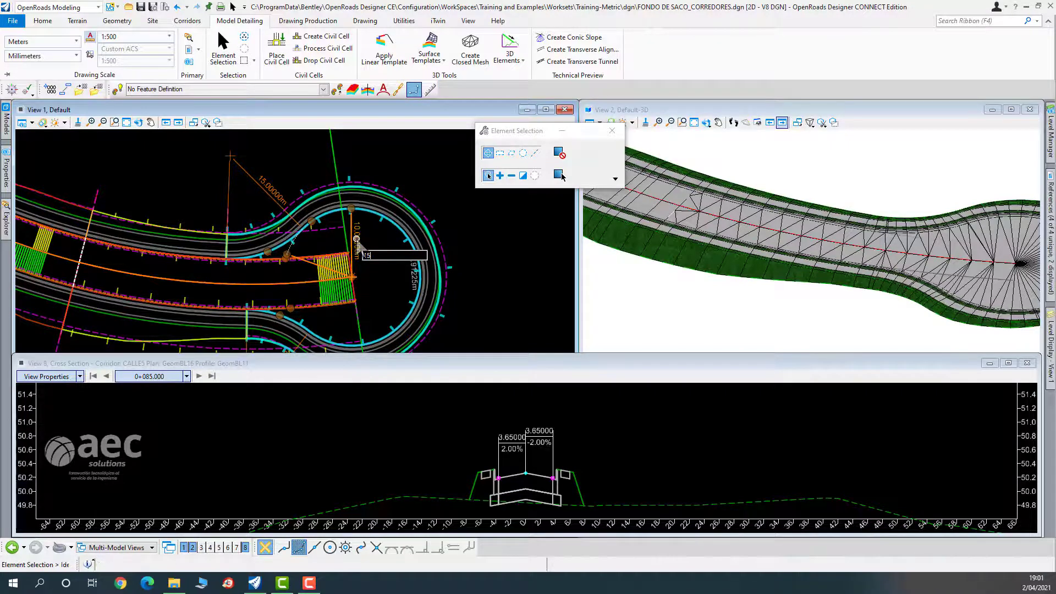
{"action": "key", "text": "Return"}
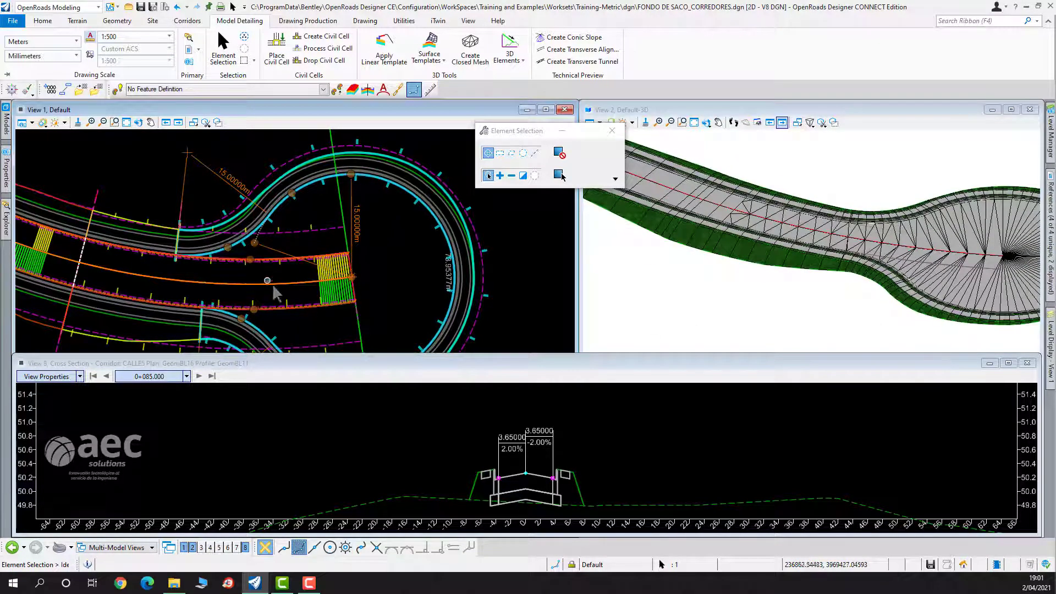
Enlarge the cul-de-sac's main pavement-edge circle to a 20 m radius.
{"action": "scroll", "coordinate": [191, 282], "scroll_direction": "down", "scroll_amount": 3}
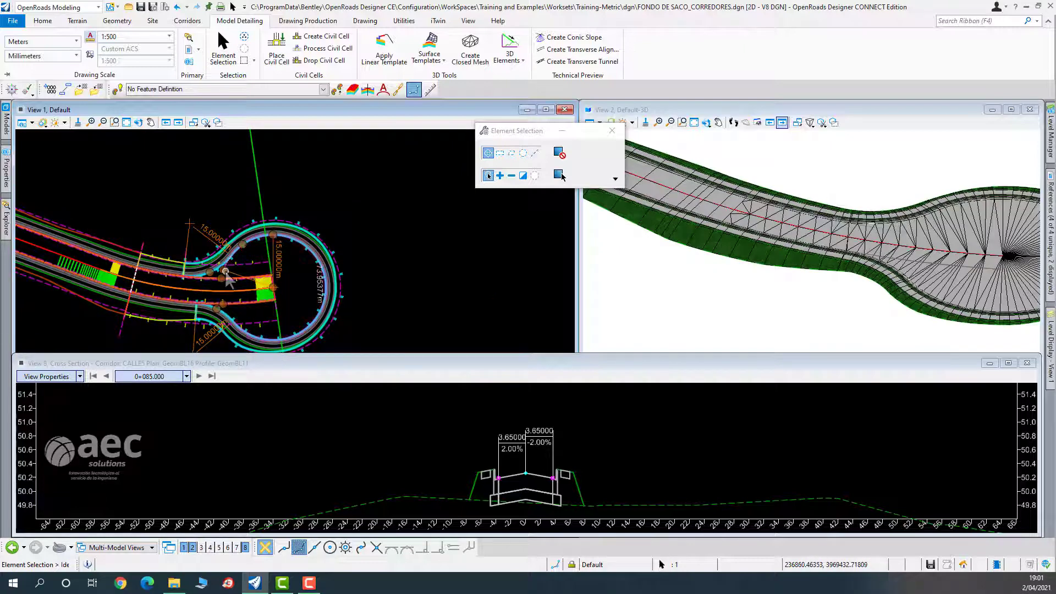
{"action": "scroll", "coordinate": [228, 274], "scroll_direction": "up", "scroll_amount": 1}
{"action": "left_click", "coordinate": [291, 259]}
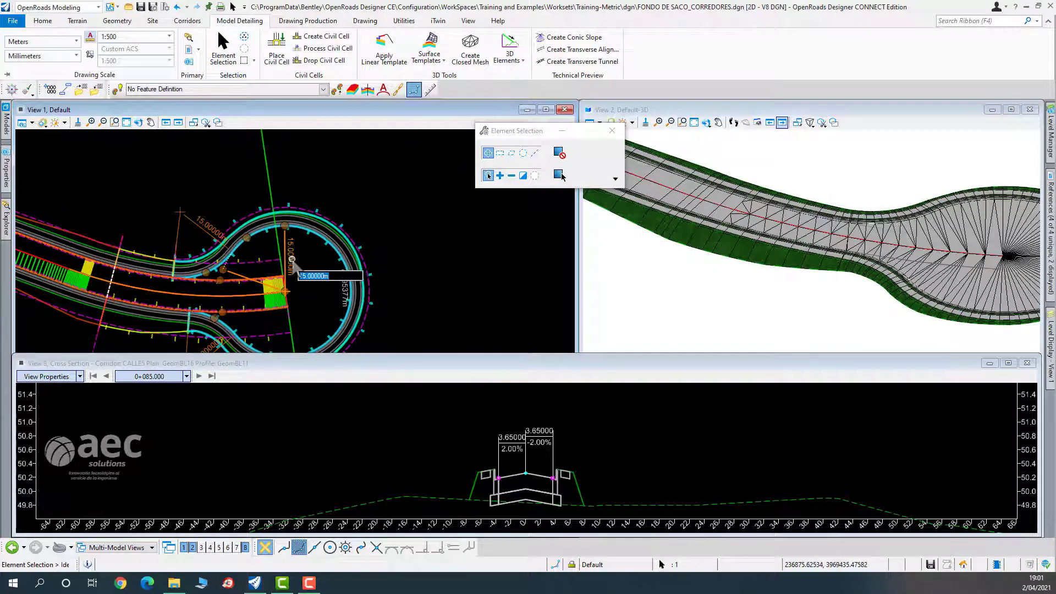
{"action": "key", "text": "Return"}
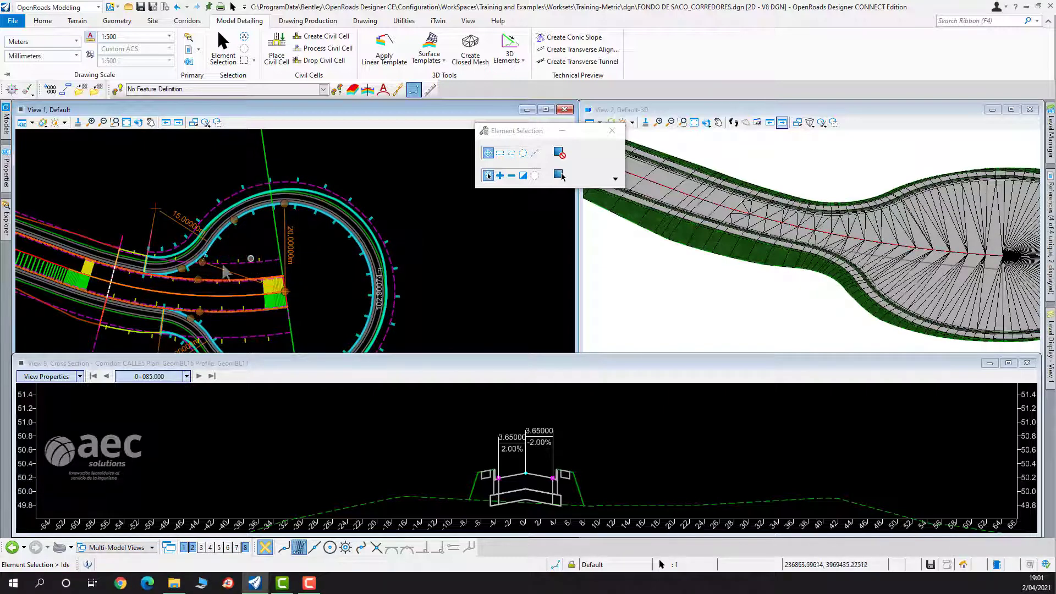
Set the radius of the entry curve on the north side of the cul-de-sac to 20 m.
{"action": "scroll", "coordinate": [206, 267], "scroll_direction": "up", "scroll_amount": 1}
{"action": "scroll", "coordinate": [206, 268], "scroll_direction": "down", "scroll_amount": 1}
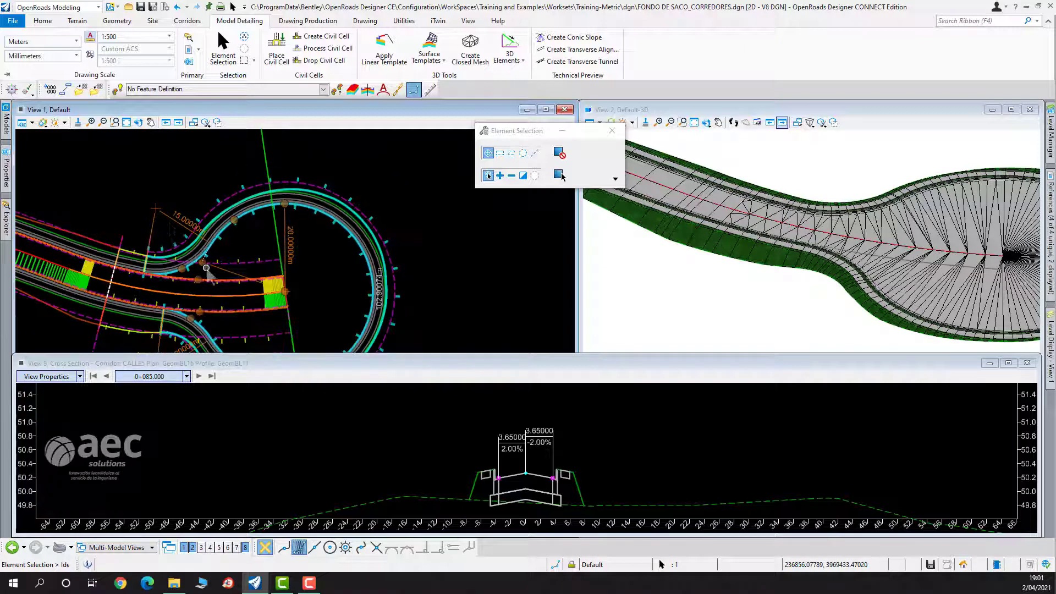
{"action": "left_click", "coordinate": [187, 226]}
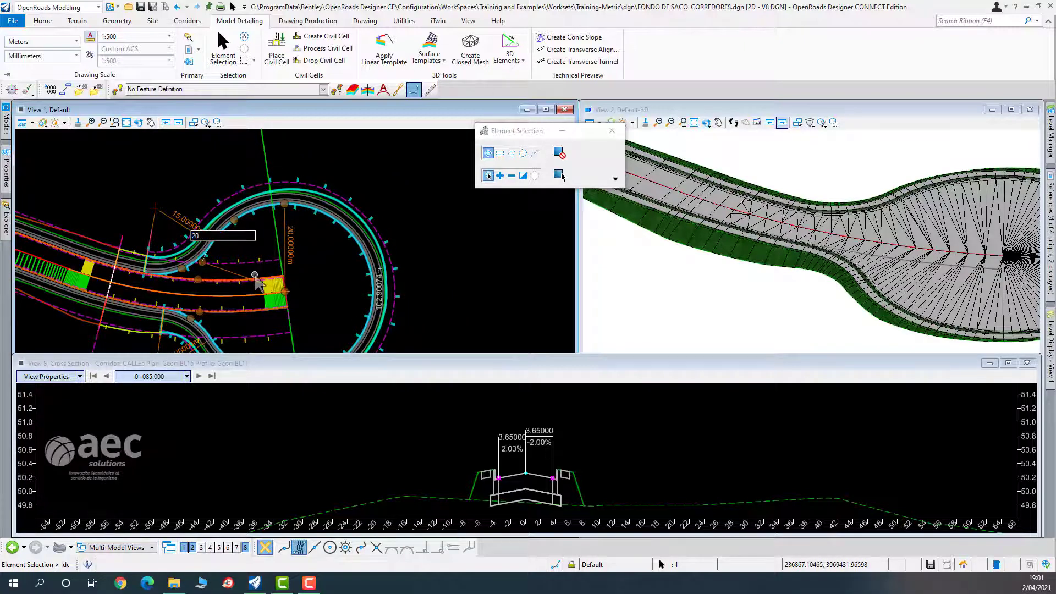
{"action": "key", "text": "Return"}
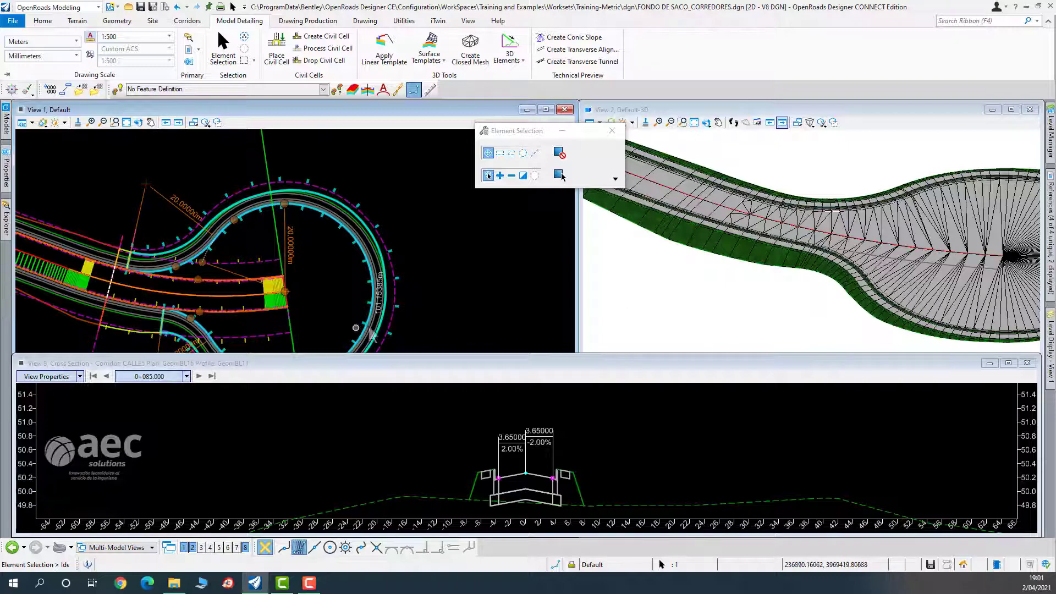
Set the radius of the entry curve on the south side of the cul-de-sac to 20 m and clear the selection.
{"action": "scroll", "coordinate": [824, 259], "scroll_direction": "down", "scroll_amount": 1}
{"action": "scroll", "coordinate": [840, 219], "scroll_direction": "up", "scroll_amount": 7}
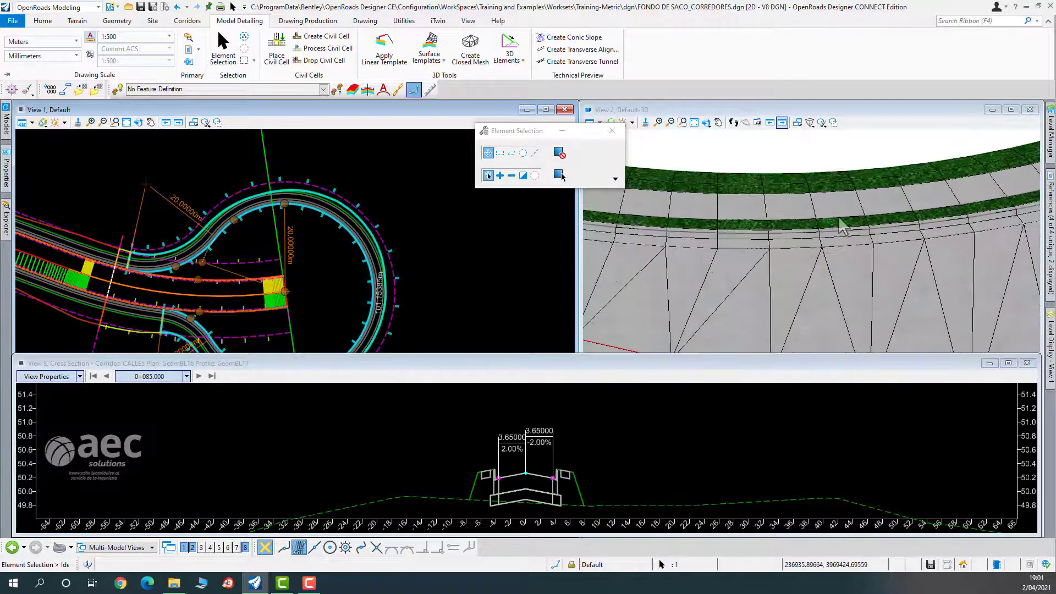
{"action": "scroll", "coordinate": [841, 219], "scroll_direction": "down", "scroll_amount": 5}
{"action": "scroll", "coordinate": [242, 324], "scroll_direction": "up", "scroll_amount": 3}
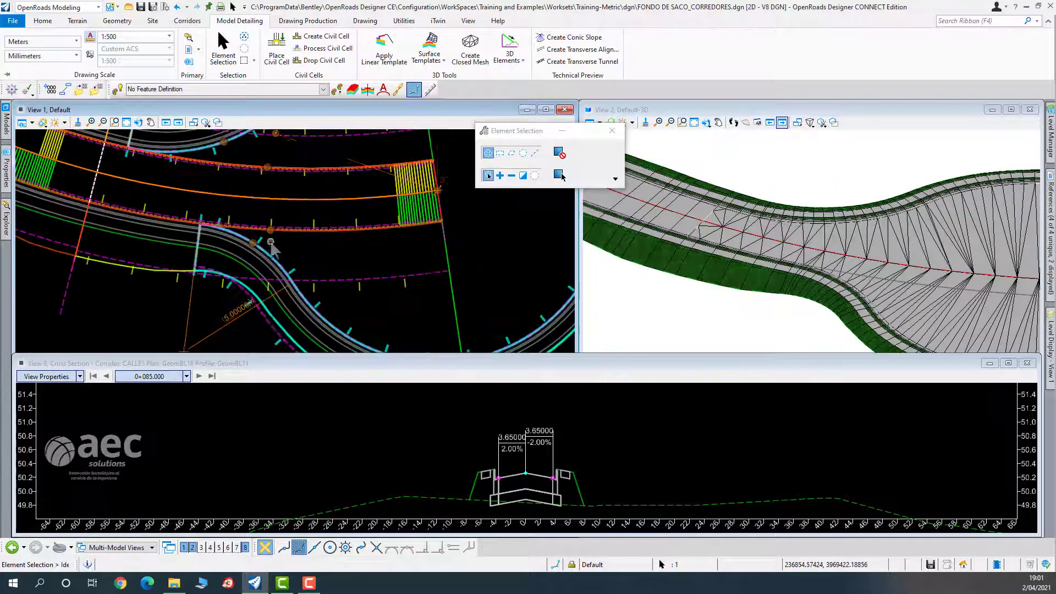
{"action": "left_click", "coordinate": [234, 315]}
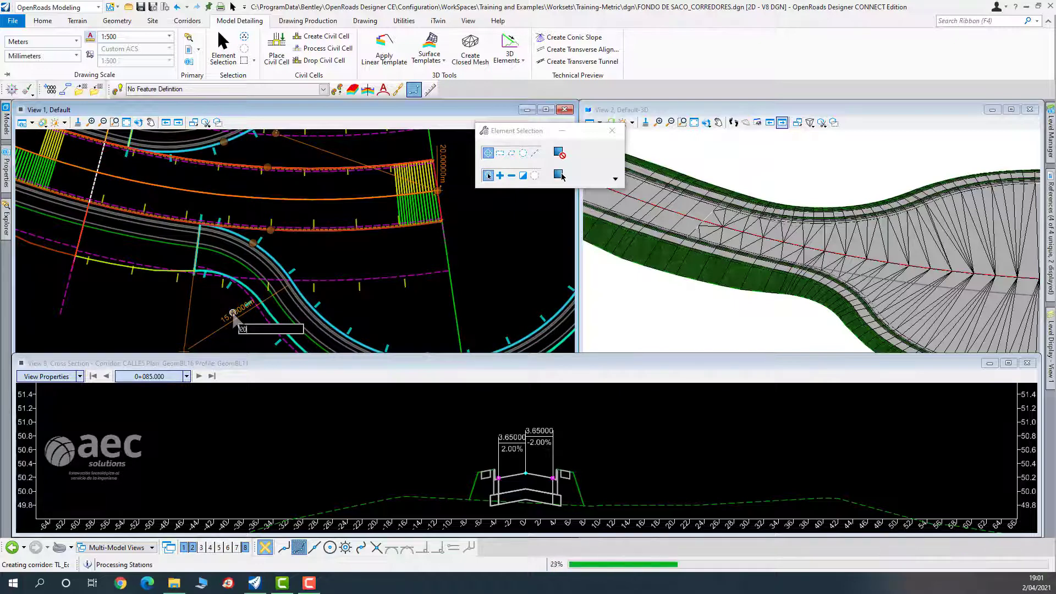
{"action": "key", "text": "Return"}
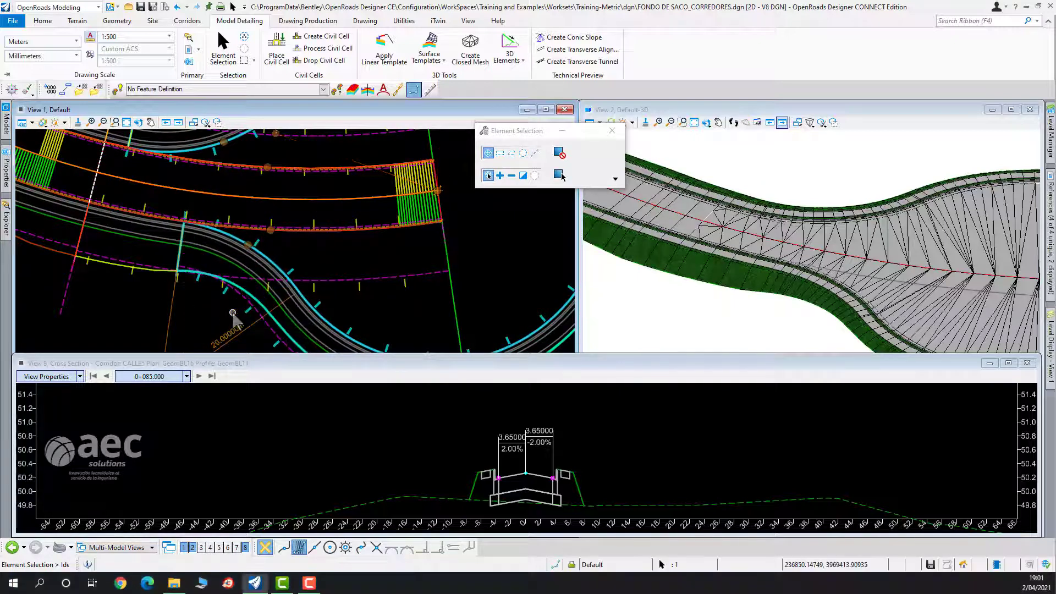
{"action": "scroll", "coordinate": [329, 257], "scroll_direction": "down", "scroll_amount": 3}
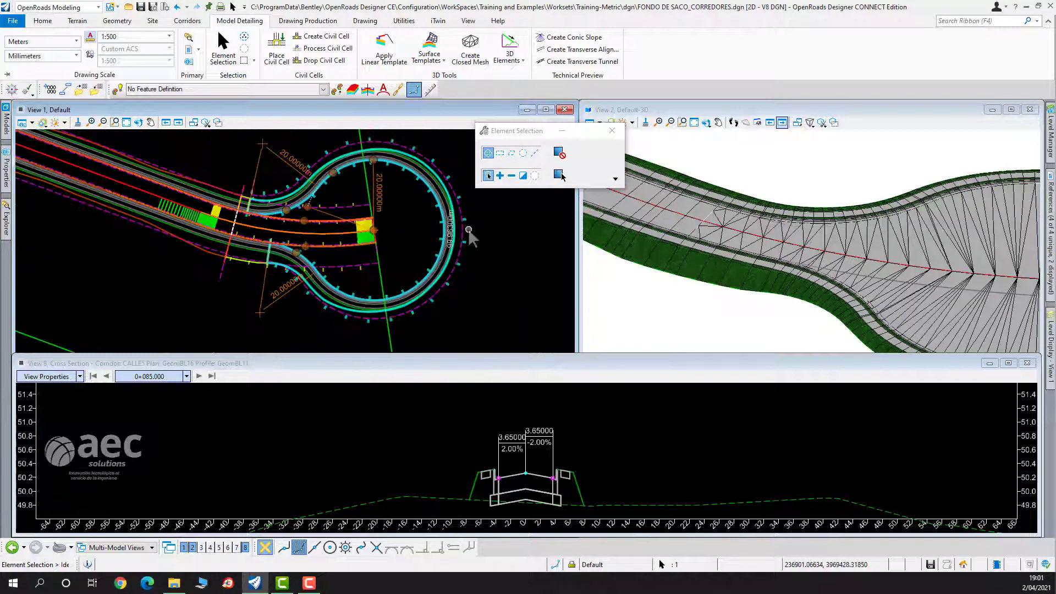
{"action": "left_click", "coordinate": [417, 236]}
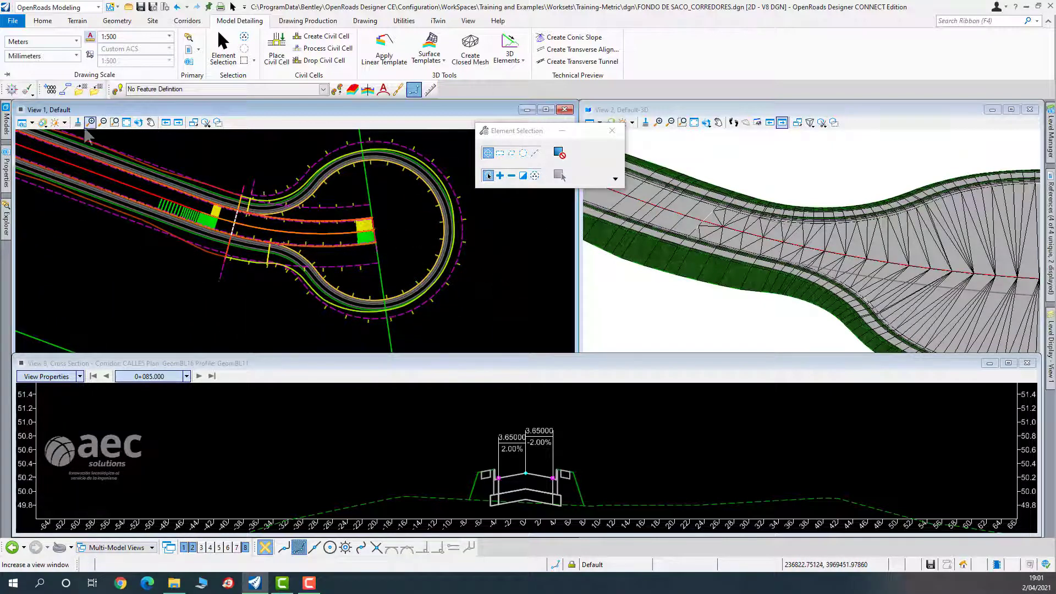
Hide the construction elements in the plan view and look over the cul-de-sac and its street.
{"action": "left_click", "coordinate": [41, 123]}
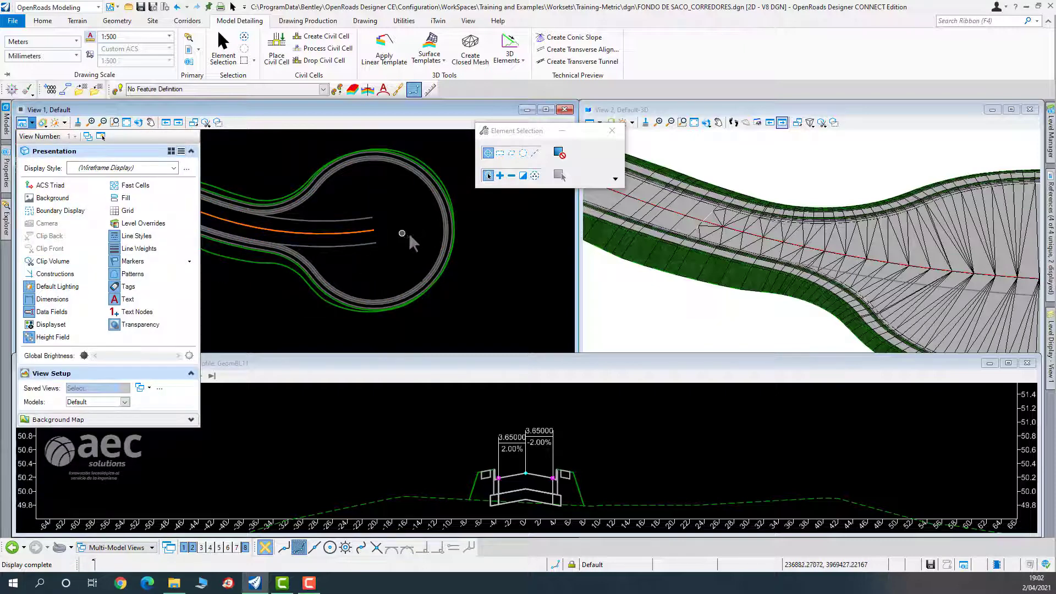
{"action": "left_click", "coordinate": [408, 244]}
{"action": "scroll", "coordinate": [408, 244], "scroll_direction": "down", "scroll_amount": 3}
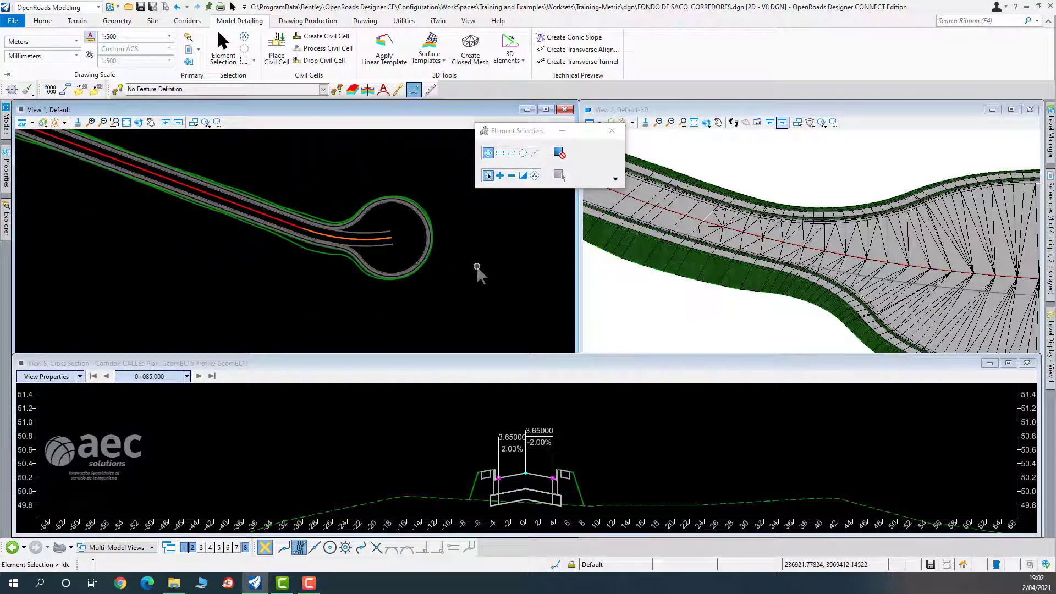
{"action": "scroll", "coordinate": [766, 269], "scroll_direction": "down", "scroll_amount": 1}
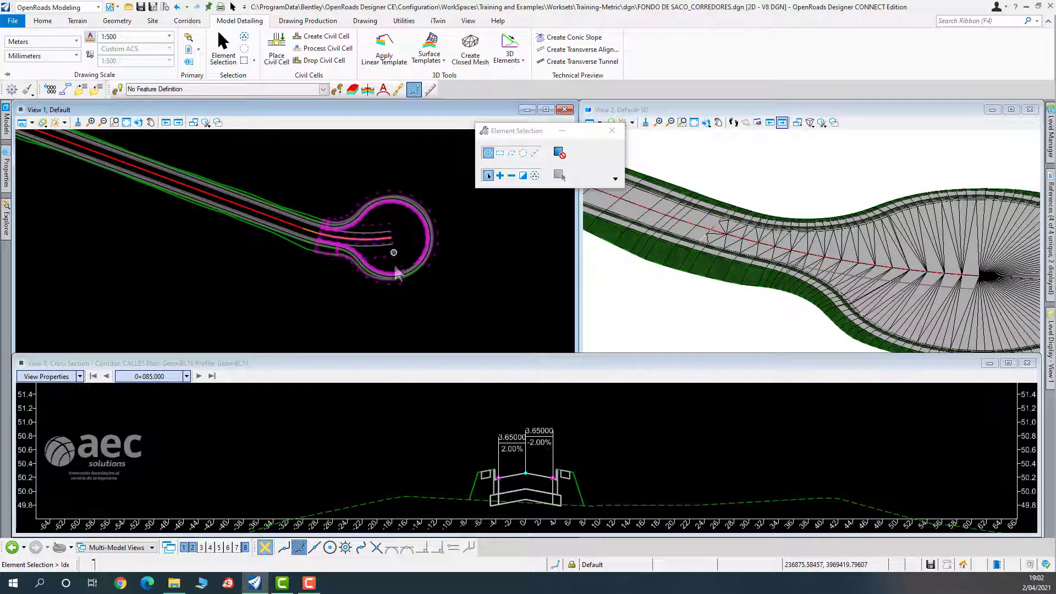
Turn the display of the FONDO DE SACO.dgn reference off and back on.
{"action": "left_click", "coordinate": [1051, 236]}
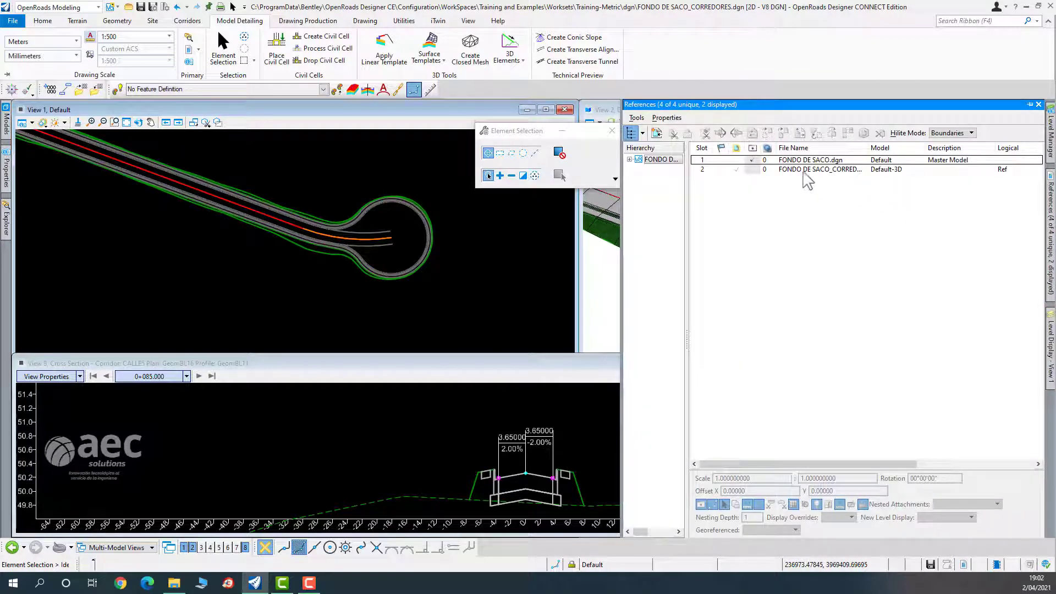
{"action": "left_click", "coordinate": [752, 160]}
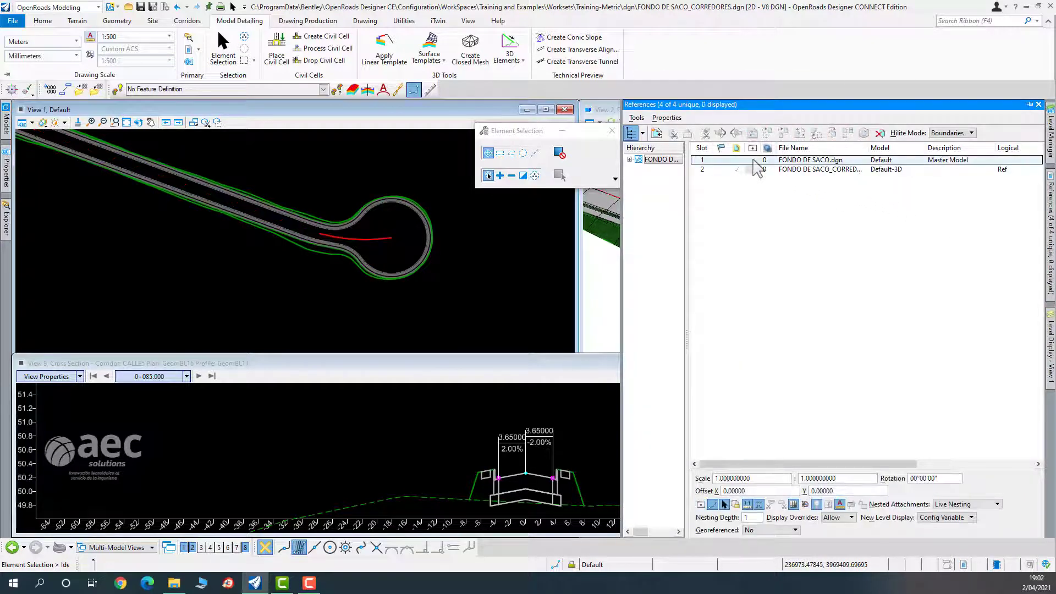
{"action": "left_click", "coordinate": [752, 160]}
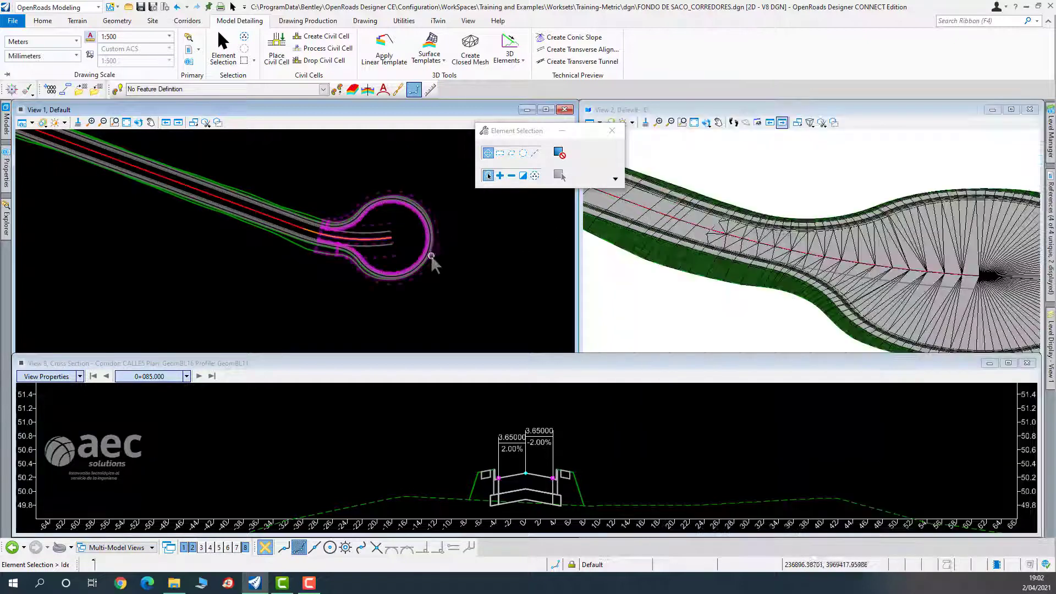
{"action": "scroll", "coordinate": [342, 258], "scroll_direction": "down", "scroll_amount": 7}
{"action": "scroll", "coordinate": [271, 236], "scroll_direction": "up", "scroll_amount": 7}
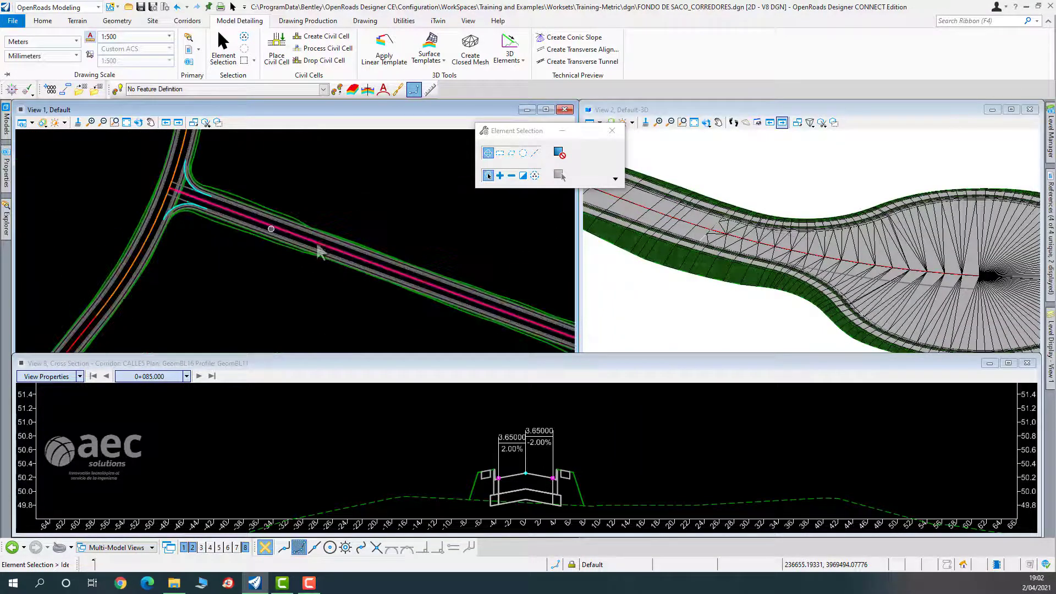
Examine the finished cul-de-sac and its street's junction with the main street in the 3D model.
{"action": "scroll", "coordinate": [905, 269], "scroll_direction": "down", "scroll_amount": 5}
{"action": "scroll", "coordinate": [905, 269], "scroll_direction": "up", "scroll_amount": 4}
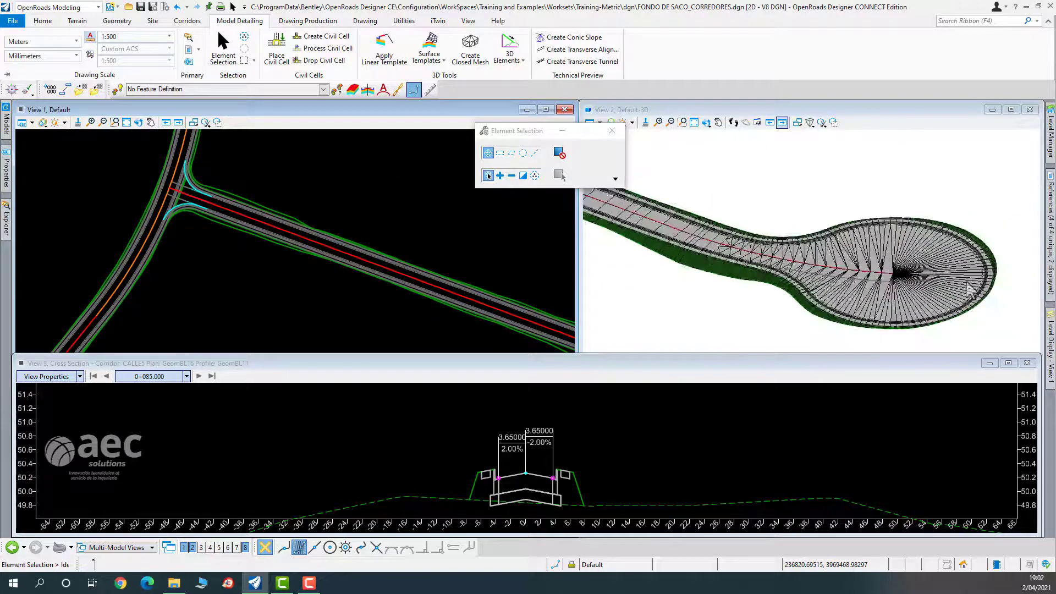
{"action": "scroll", "coordinate": [892, 270], "scroll_direction": "down", "scroll_amount": 3}
{"action": "scroll", "coordinate": [843, 272], "scroll_direction": "up", "scroll_amount": 5}
{"action": "scroll", "coordinate": [843, 272], "scroll_direction": "down", "scroll_amount": 8}
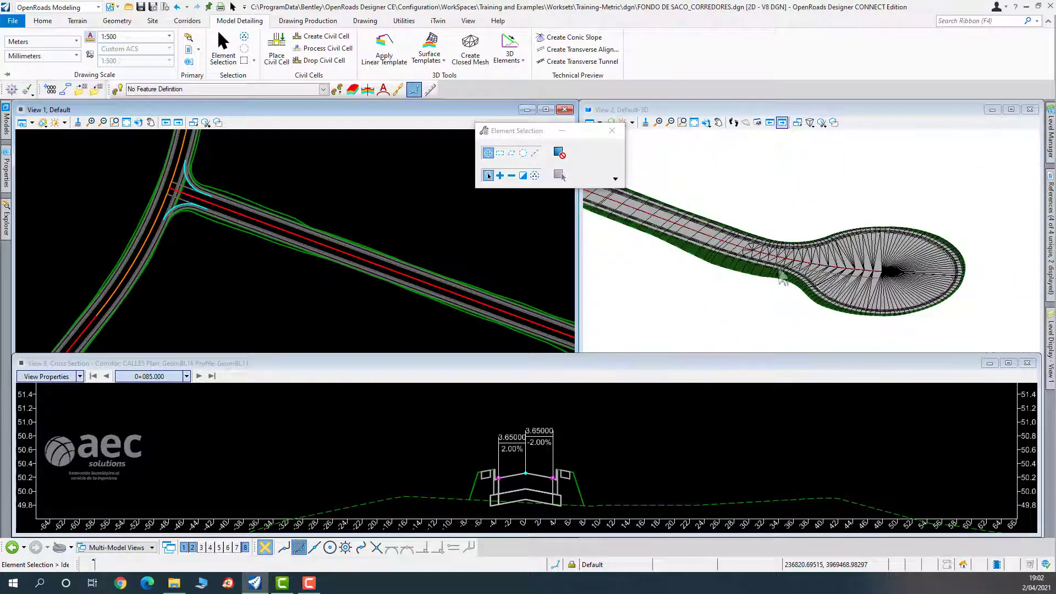
{"action": "scroll", "coordinate": [738, 246], "scroll_direction": "up", "scroll_amount": 2}
{"action": "scroll", "coordinate": [724, 252], "scroll_direction": "up", "scroll_amount": 3}
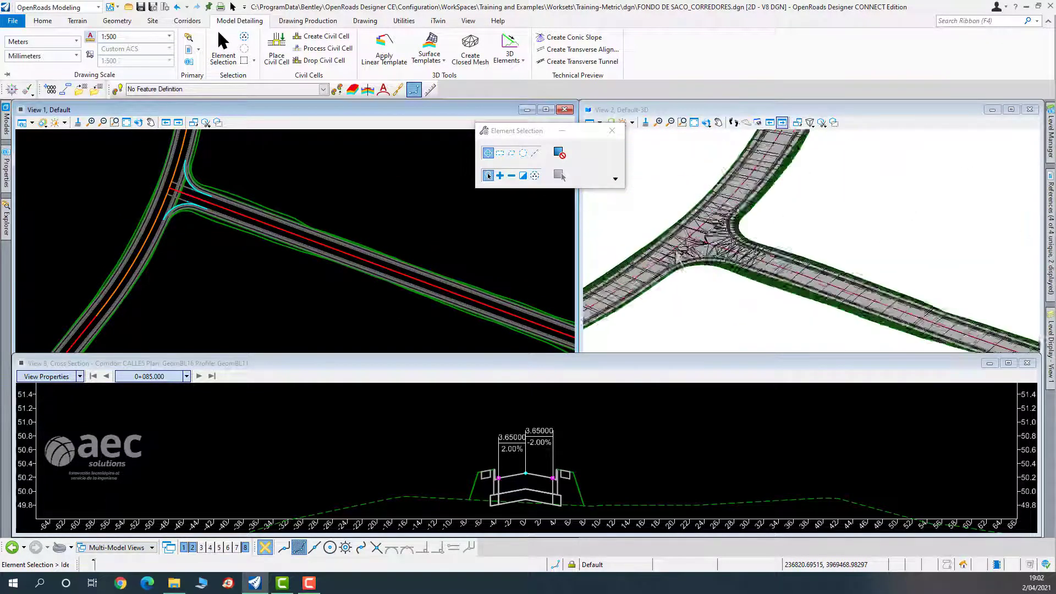
{"action": "scroll", "coordinate": [794, 264], "scroll_direction": "down", "scroll_amount": 6}
{"action": "scroll", "coordinate": [867, 283], "scroll_direction": "up", "scroll_amount": 6}
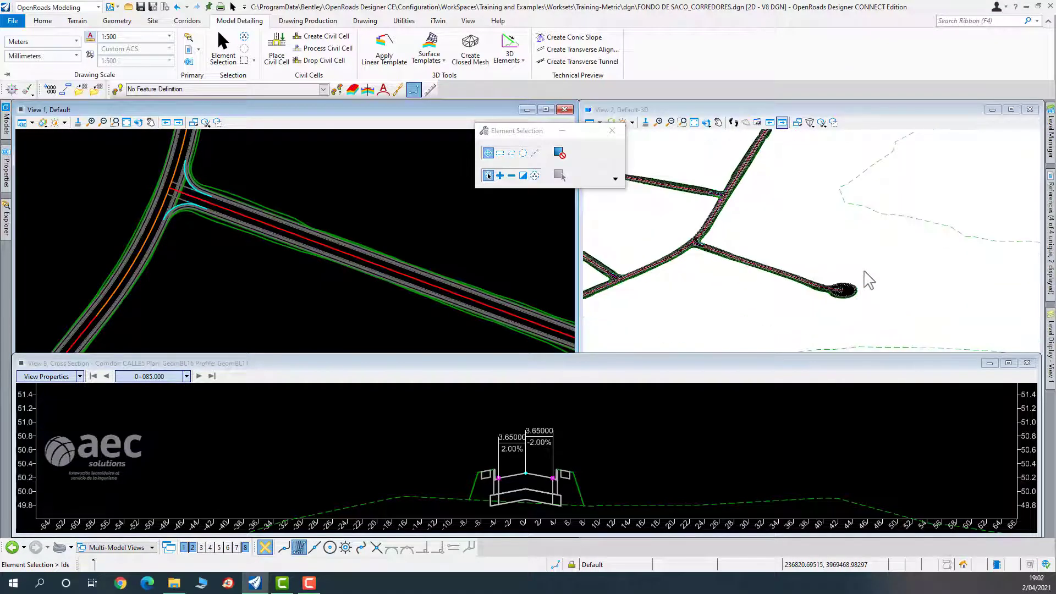
{"action": "scroll", "coordinate": [799, 283], "scroll_direction": "down", "scroll_amount": 3}
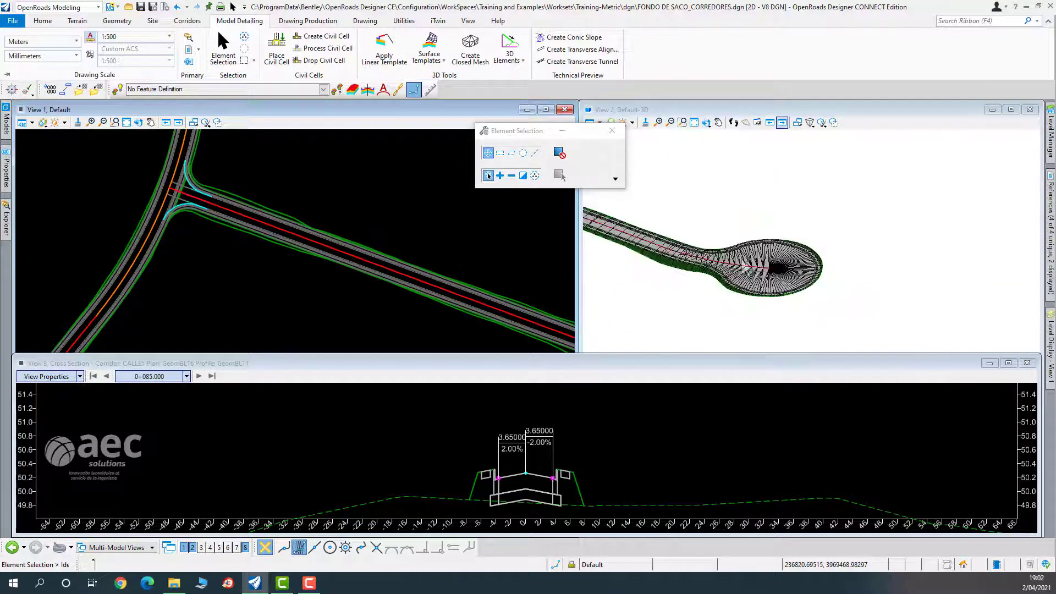
{"action": "scroll", "coordinate": [760, 278], "scroll_direction": "up", "scroll_amount": 4}
{"action": "scroll", "coordinate": [732, 277], "scroll_direction": "down", "scroll_amount": 3}
{"action": "scroll", "coordinate": [709, 278], "scroll_direction": "up", "scroll_amount": 3}
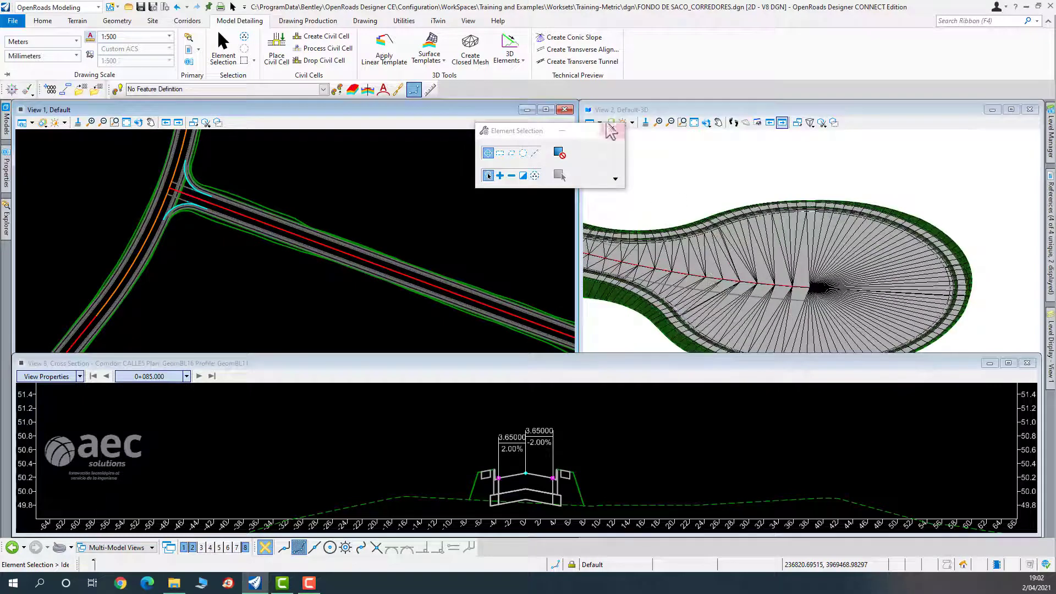
Rotate the 3D view with the Dynamic method and bring the whole street network into sight.
{"action": "left_click", "coordinate": [648, 112]}
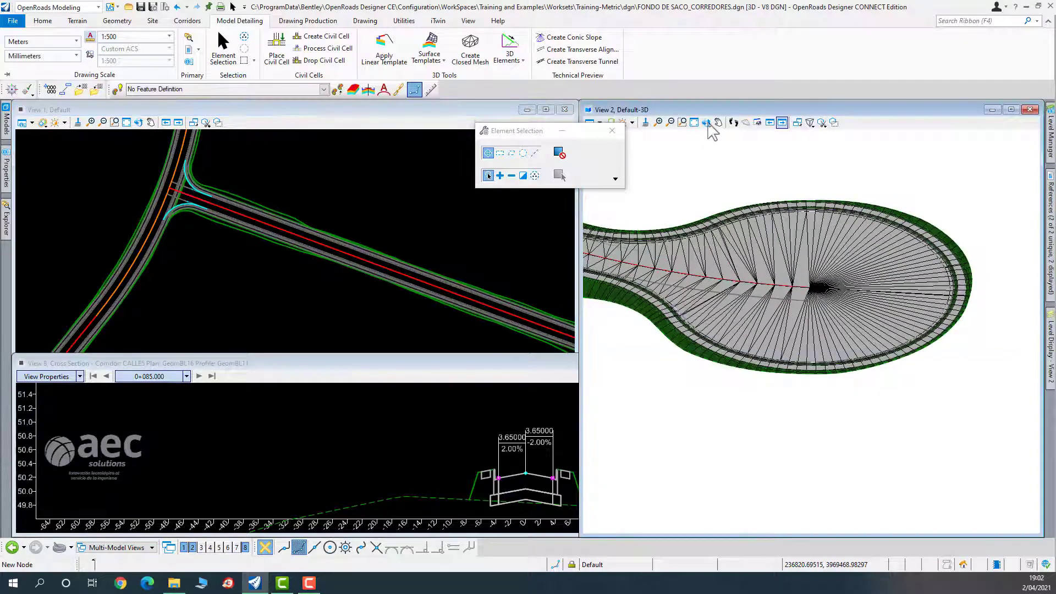
{"action": "left_click", "coordinate": [707, 123]}
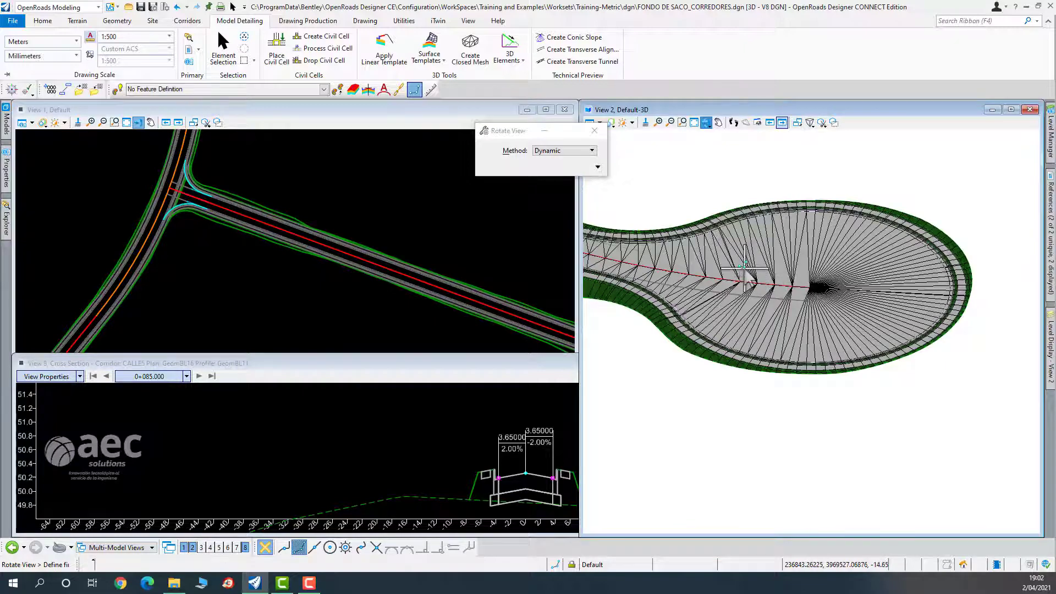
{"action": "left_click_drag", "start_coordinate": [825, 297], "coordinate": [906, 344]}
{"action": "scroll", "coordinate": [905, 343], "scroll_direction": "down", "scroll_amount": 8}
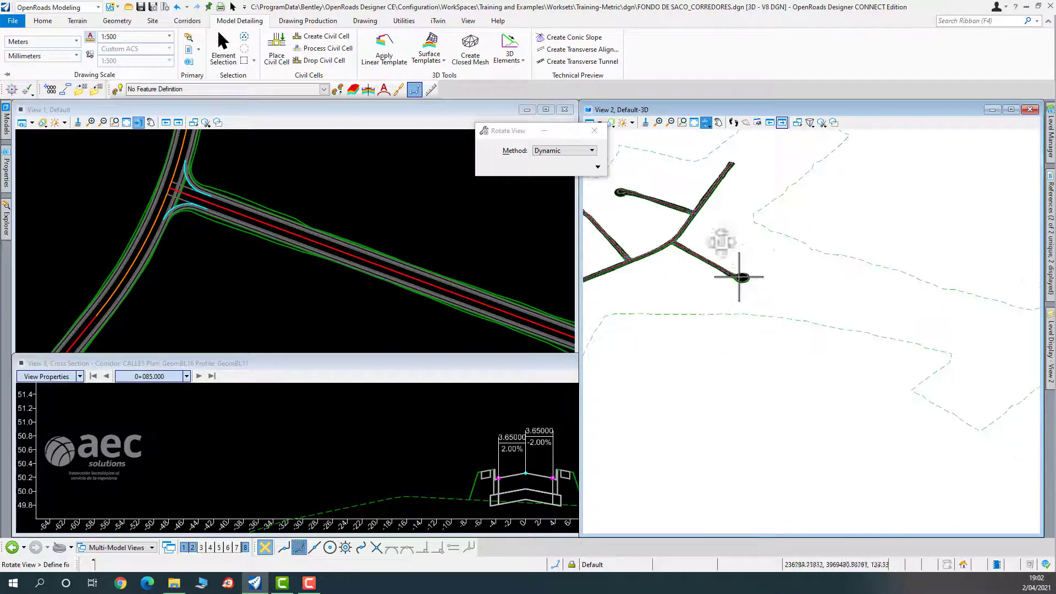
{"action": "middle_click_drag", "start_coordinate": [739, 276], "coordinate": [914, 329]}
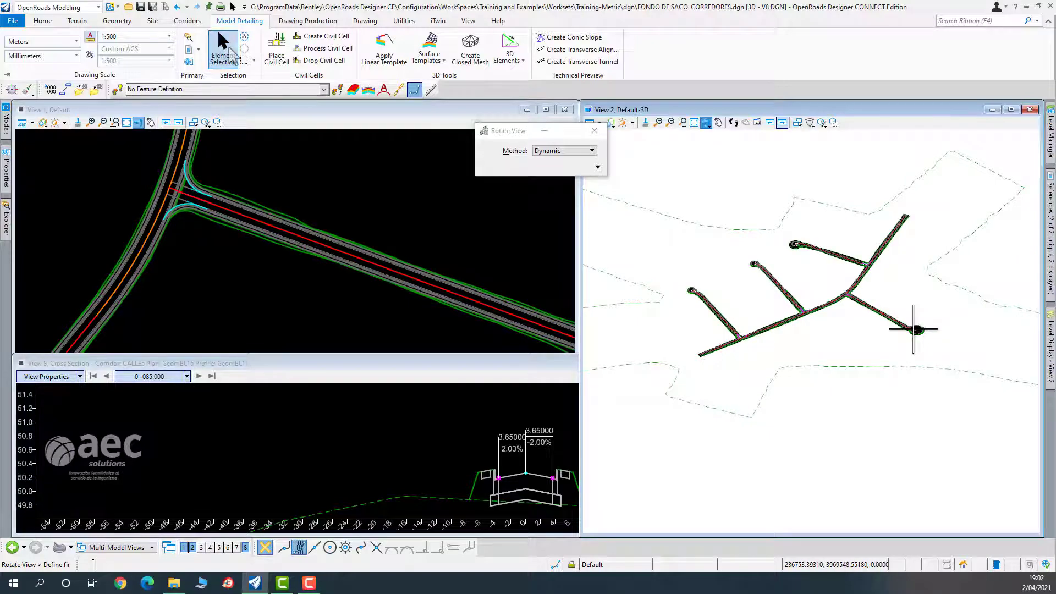
{"action": "key", "text": "Escape"}
Inspect the cul-de-sac's surface and its connecting street from the rotated 3D viewpoint.
{"action": "scroll", "coordinate": [832, 275], "scroll_direction": "up", "scroll_amount": 4}
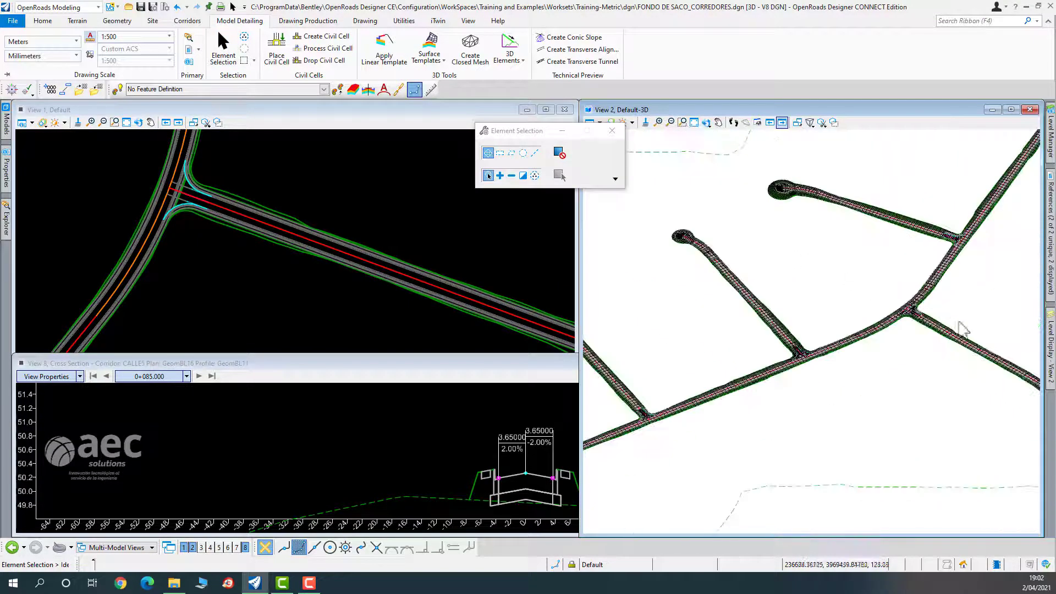
{"action": "scroll", "coordinate": [944, 315], "scroll_direction": "up", "scroll_amount": 2}
{"action": "scroll", "coordinate": [885, 300], "scroll_direction": "up", "scroll_amount": 5}
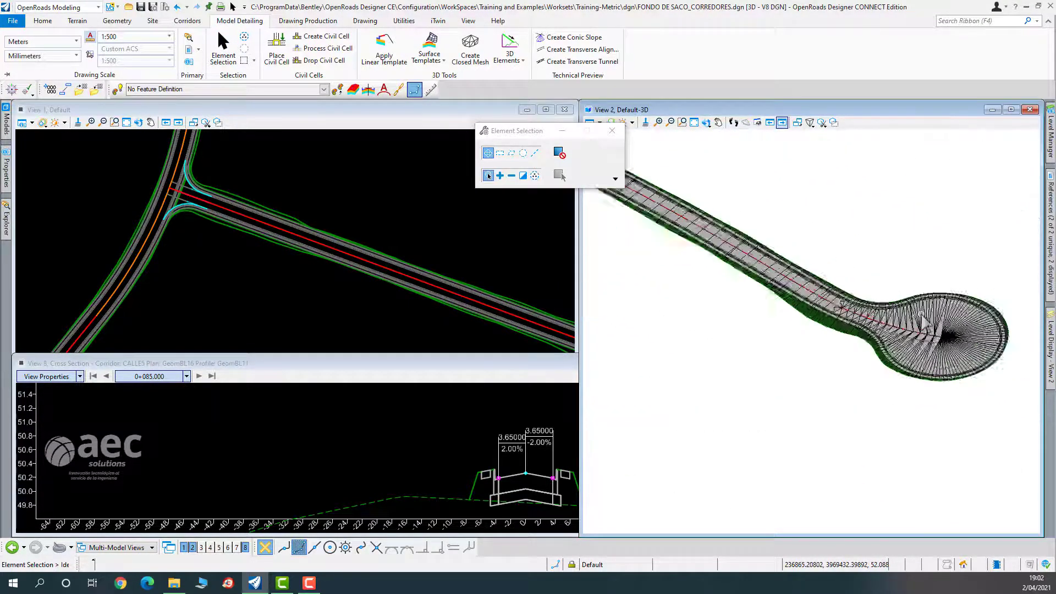
{"action": "scroll", "coordinate": [787, 352], "scroll_direction": "down", "scroll_amount": 2}
{"action": "scroll", "coordinate": [685, 300], "scroll_direction": "down", "scroll_amount": 3}
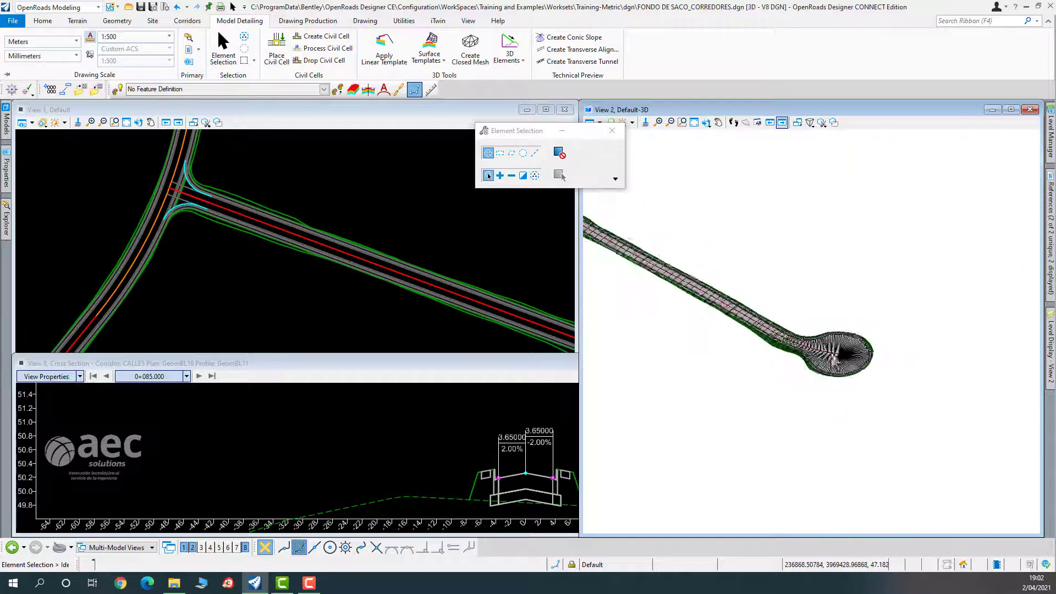
{"action": "scroll", "coordinate": [747, 279], "scroll_direction": "down", "scroll_amount": 3}
{"action": "scroll", "coordinate": [699, 258], "scroll_direction": "up", "scroll_amount": 3}
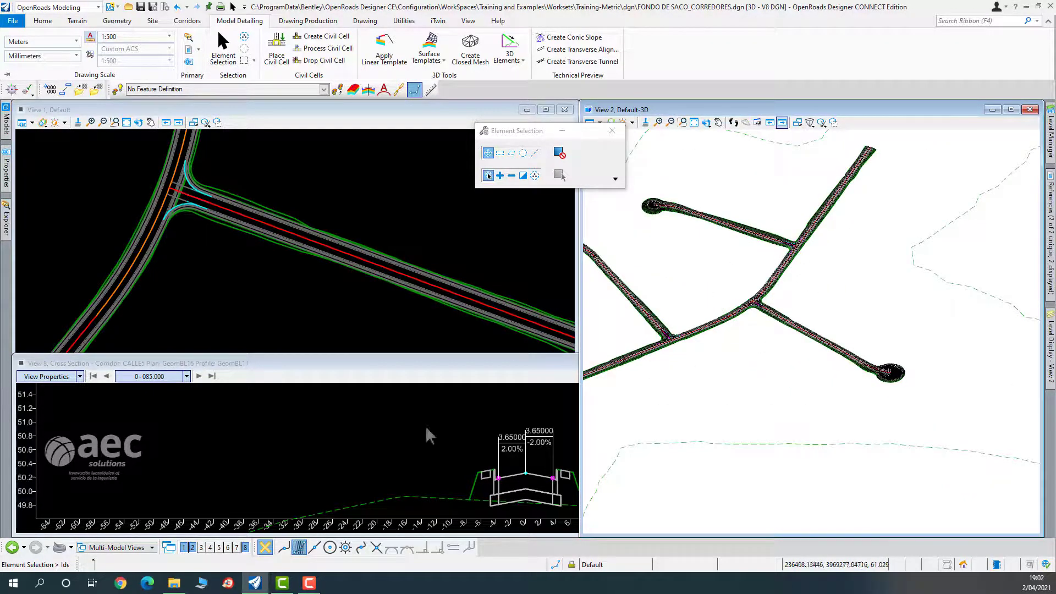
{"action": "scroll", "coordinate": [881, 376], "scroll_direction": "up", "scroll_amount": 4}
{"action": "scroll", "coordinate": [876, 376], "scroll_direction": "down", "scroll_amount": 3}
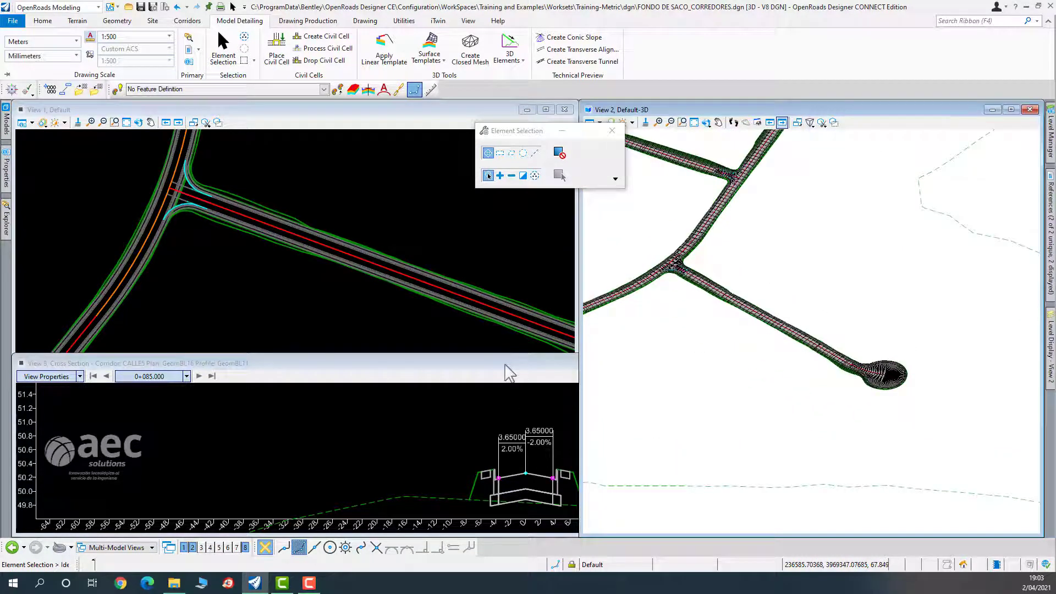
Look over the main street and its side-street junctions in the plan view.
{"action": "left_click", "coordinate": [442, 430]}
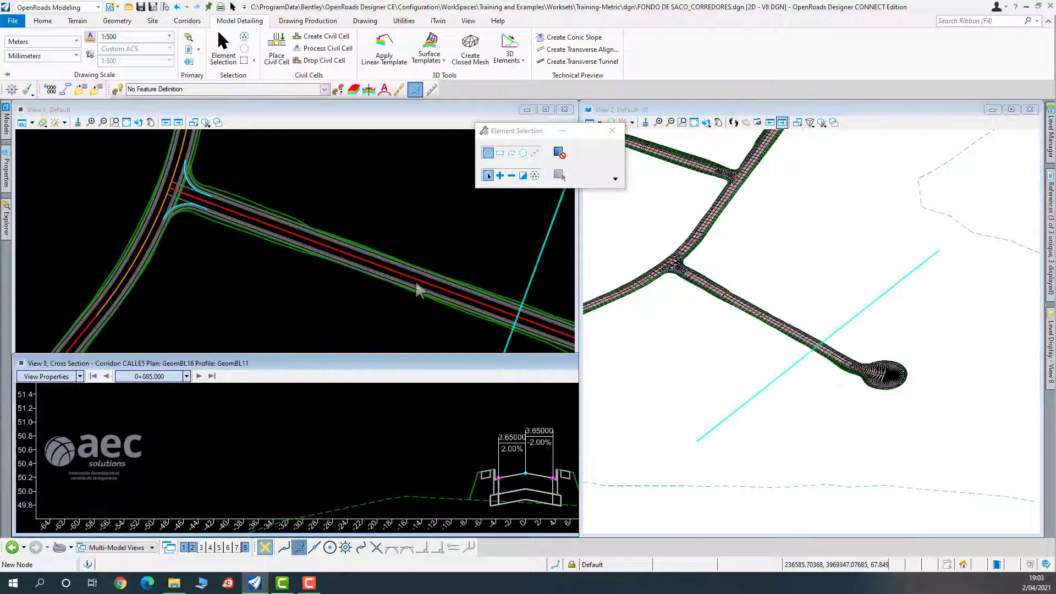
{"action": "scroll", "coordinate": [365, 289], "scroll_direction": "down", "scroll_amount": 3}
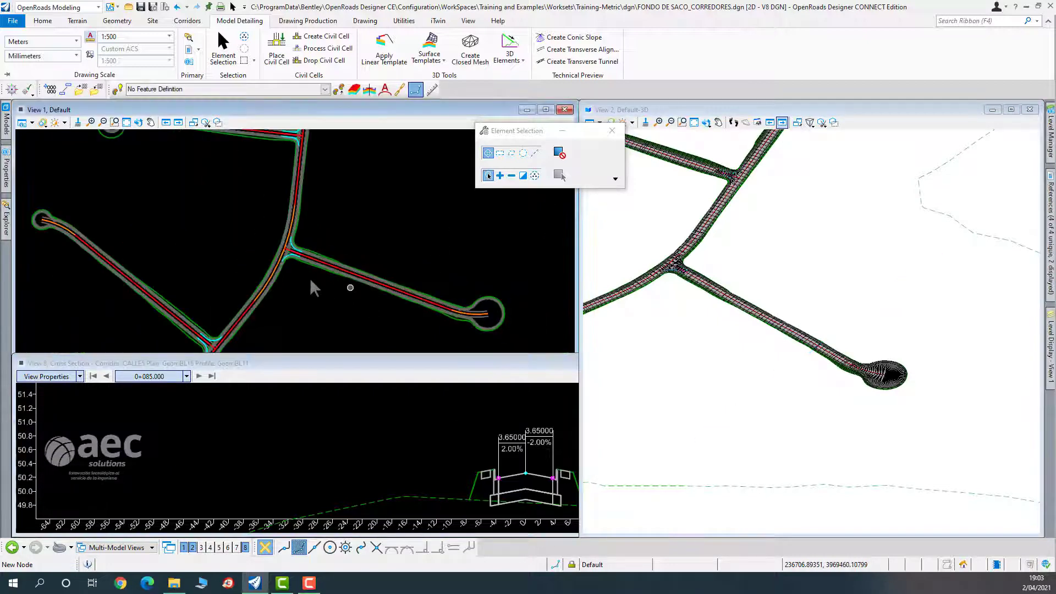
{"action": "scroll", "coordinate": [361, 278], "scroll_direction": "up", "scroll_amount": 2}
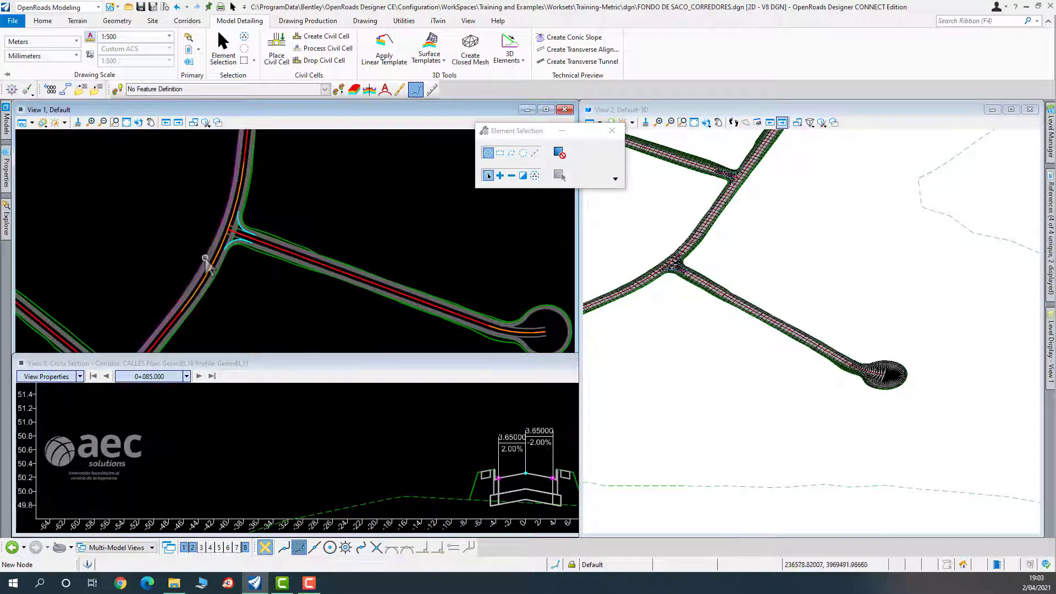
{"action": "scroll", "coordinate": [220, 255], "scroll_direction": "down", "scroll_amount": 3}
{"action": "middle_click_drag", "start_coordinate": [221, 277], "coordinate": [278, 263]}
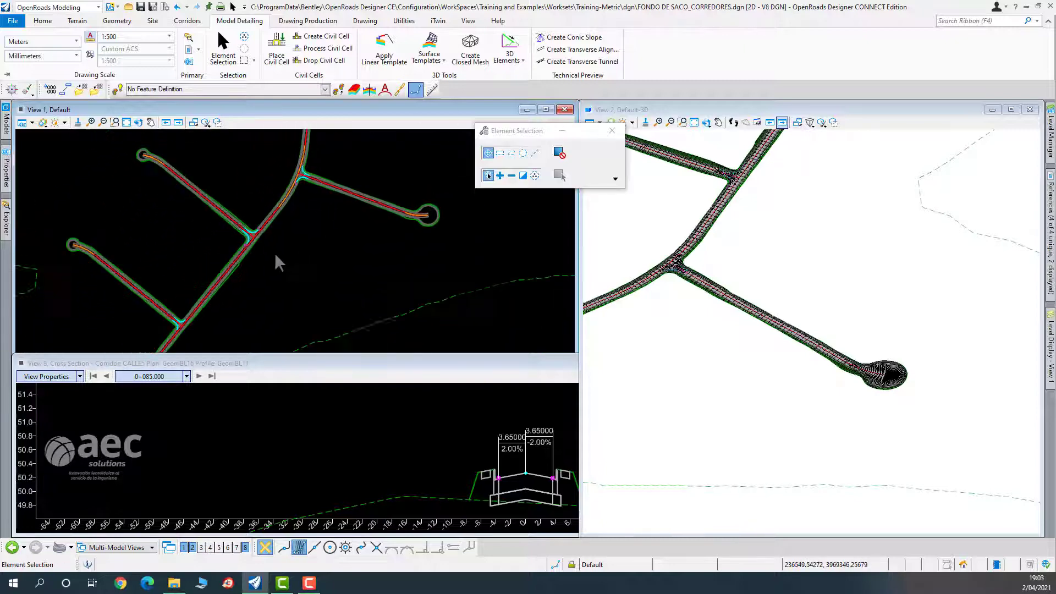
{"action": "scroll", "coordinate": [283, 217], "scroll_direction": "up", "scroll_amount": 2}
{"action": "scroll", "coordinate": [281, 219], "scroll_direction": "down", "scroll_amount": 1}
{"action": "scroll", "coordinate": [276, 222], "scroll_direction": "up", "scroll_amount": 3}
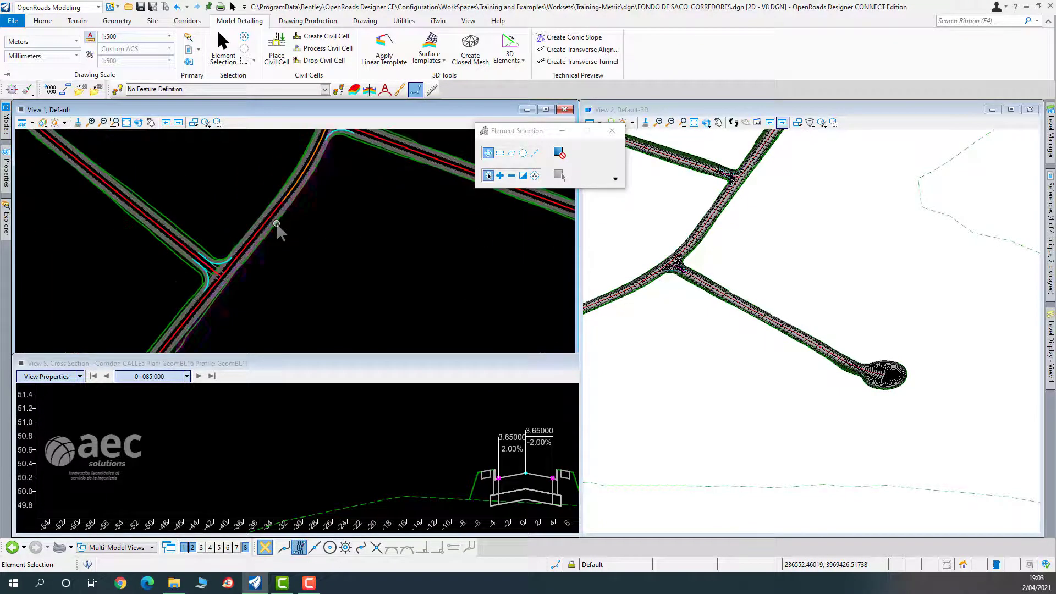
Show construction elements in the plan view and open the CALLE PRINCIPAL corridor's cross sections in View 8.
{"action": "left_click", "coordinate": [32, 123]}
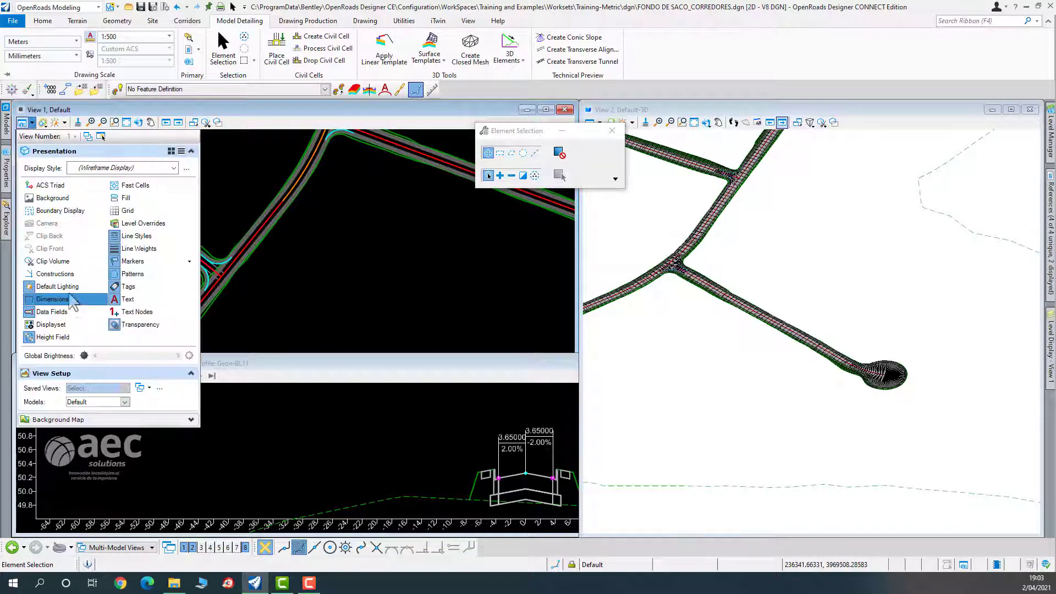
{"action": "left_click", "coordinate": [60, 274]}
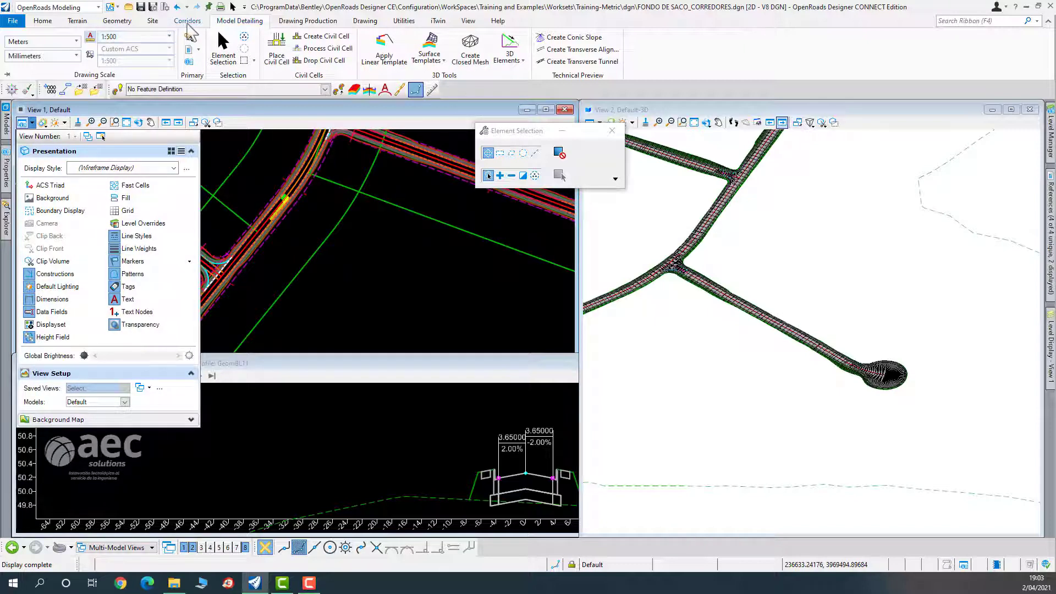
{"action": "left_click", "coordinate": [187, 20]}
{"action": "left_click", "coordinate": [728, 49]}
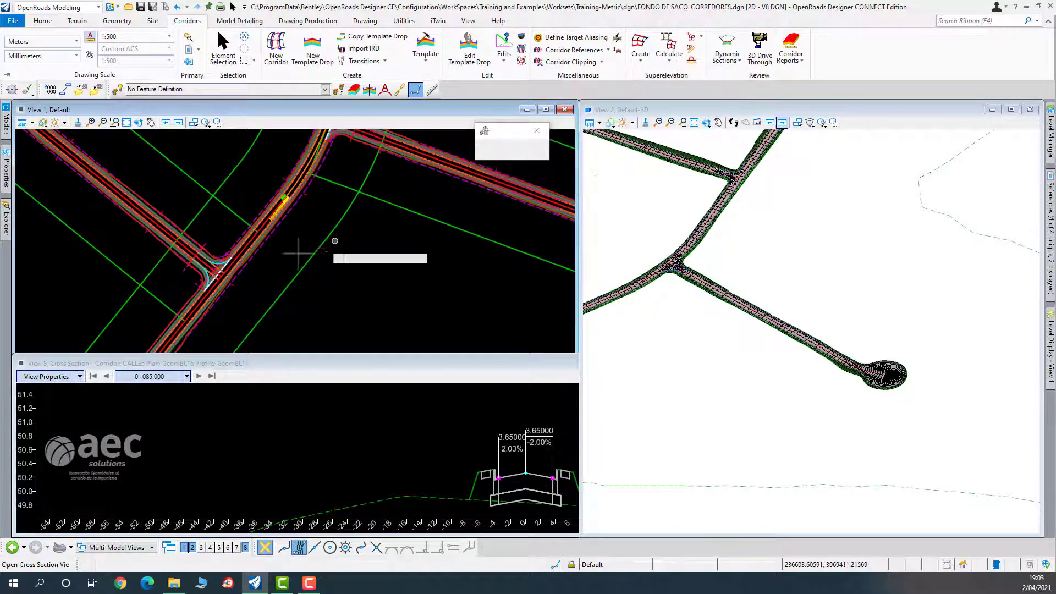
{"action": "scroll", "coordinate": [266, 231], "scroll_direction": "up", "scroll_amount": 1}
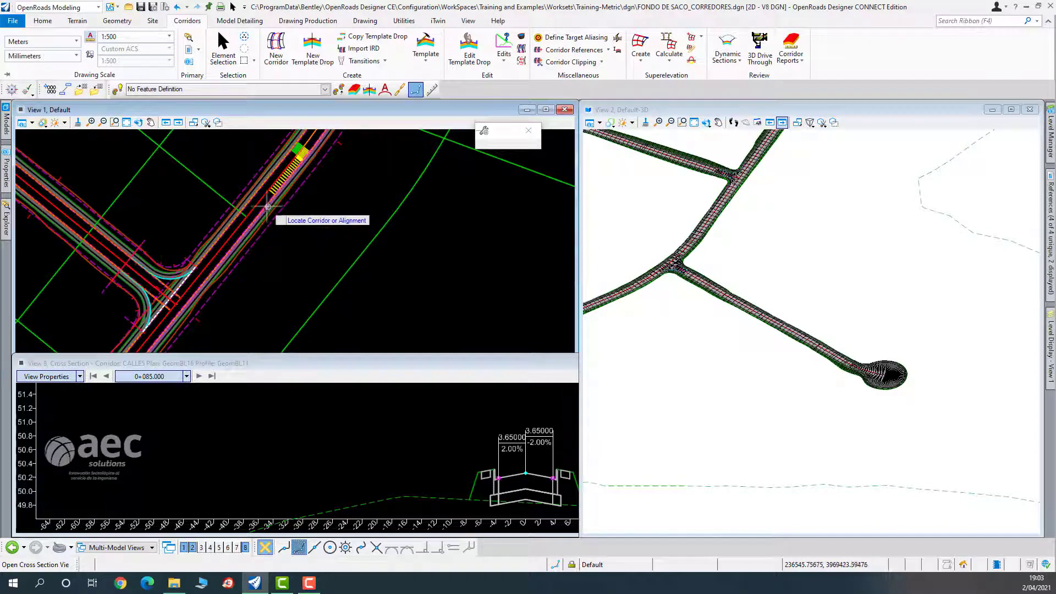
{"action": "scroll", "coordinate": [267, 209], "scroll_direction": "up", "scroll_amount": 2}
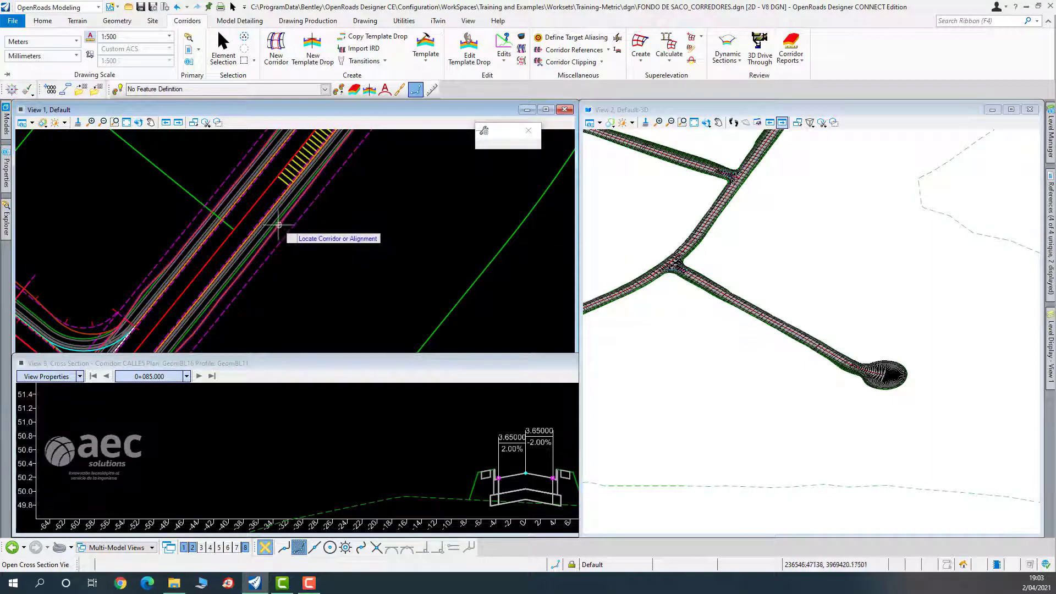
{"action": "left_click", "coordinate": [279, 225]}
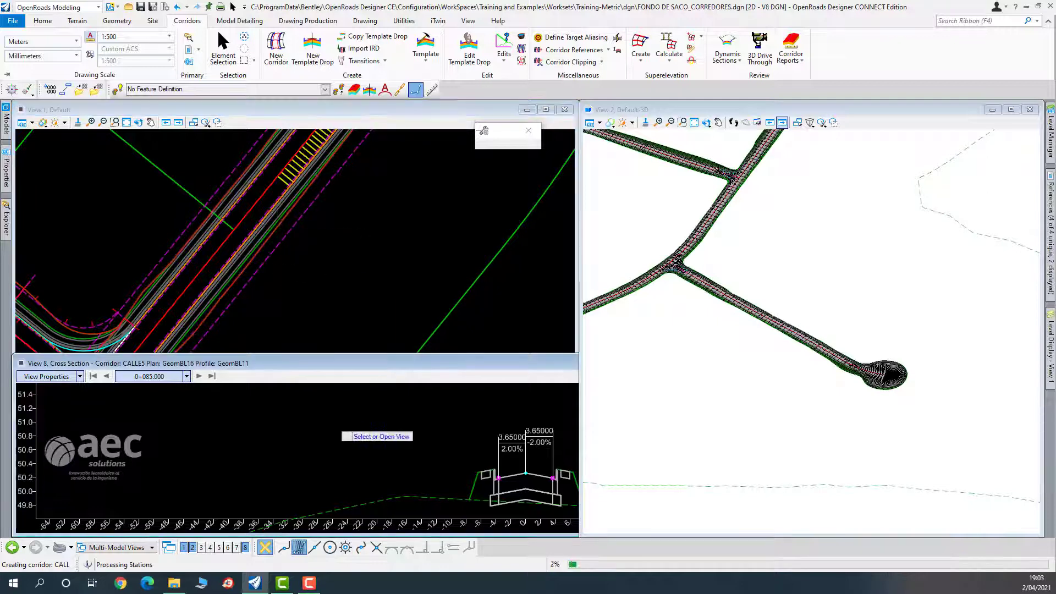
{"action": "left_click", "coordinate": [342, 432]}
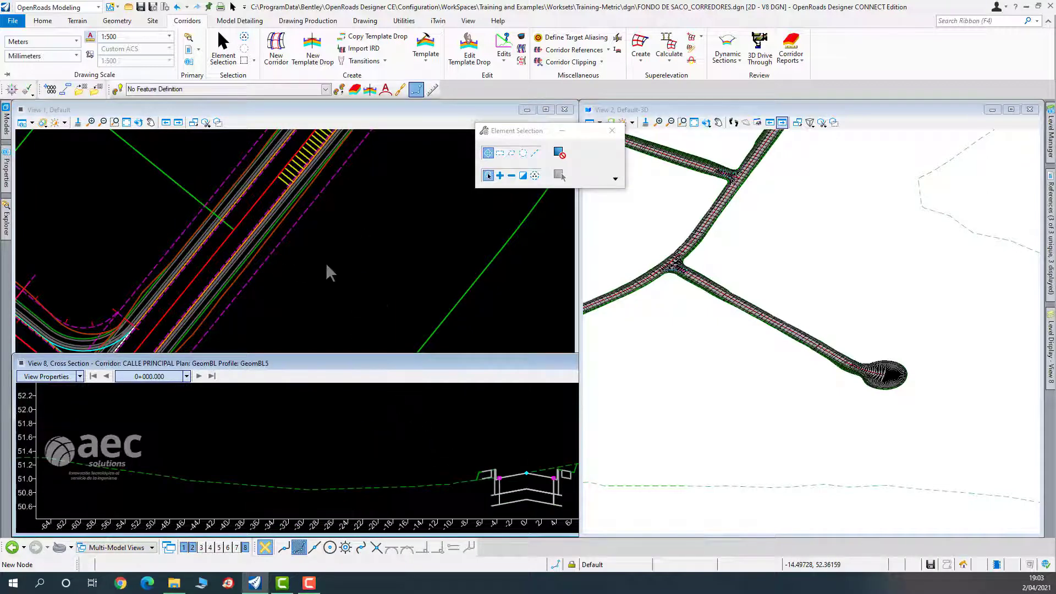
Locate the section line at the main street's start in plan and centre its cross section in View 8.
{"action": "scroll", "coordinate": [327, 267], "scroll_direction": "down", "scroll_amount": 5}
{"action": "scroll", "coordinate": [337, 259], "scroll_direction": "up", "scroll_amount": 3}
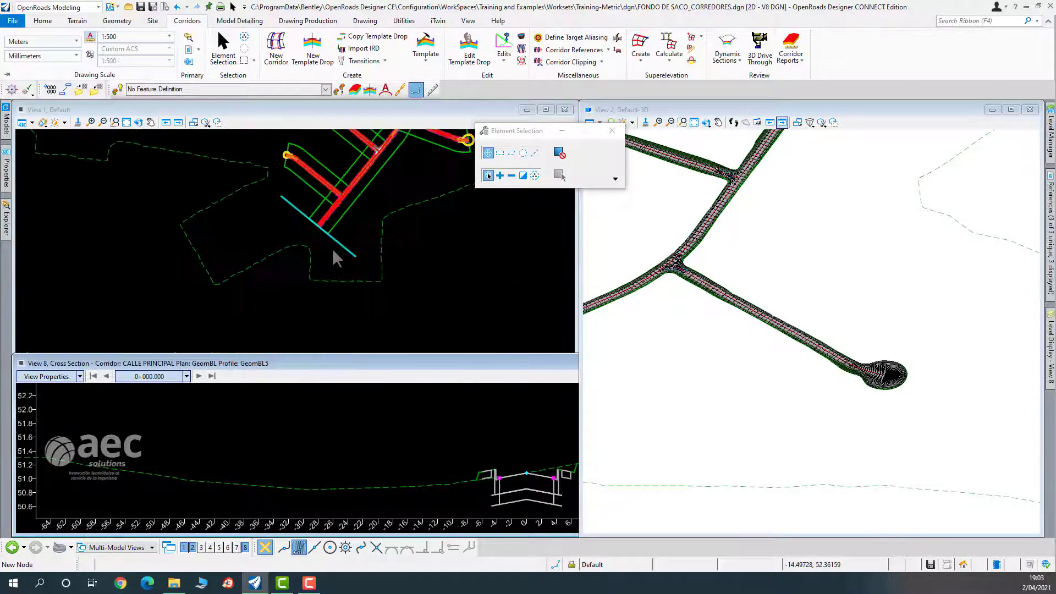
{"action": "scroll", "coordinate": [336, 258], "scroll_direction": "up", "scroll_amount": 3}
{"action": "middle_click_drag", "start_coordinate": [314, 231], "coordinate": [276, 255]}
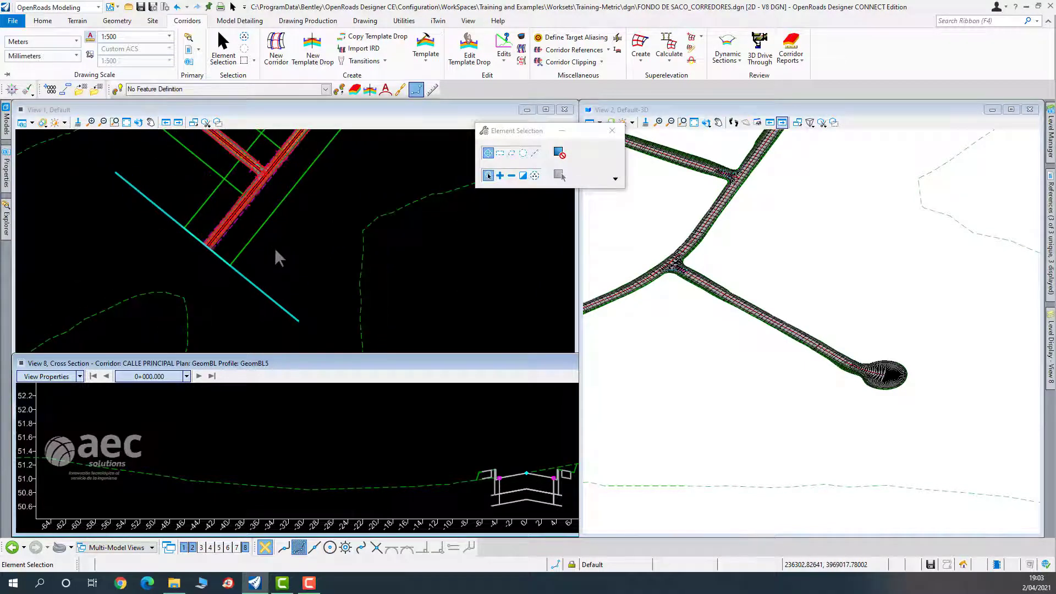
{"action": "middle_click_drag", "start_coordinate": [419, 451], "coordinate": [362, 425]}
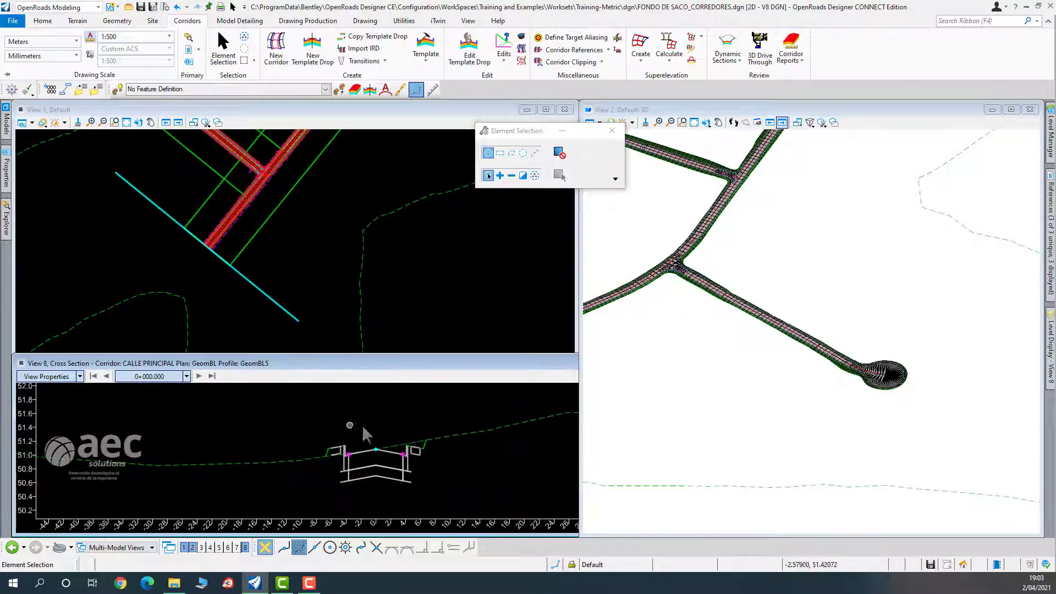
Check the view attributes of the cross-section view and close them without changes.
{"action": "right_click", "coordinate": [279, 428]}
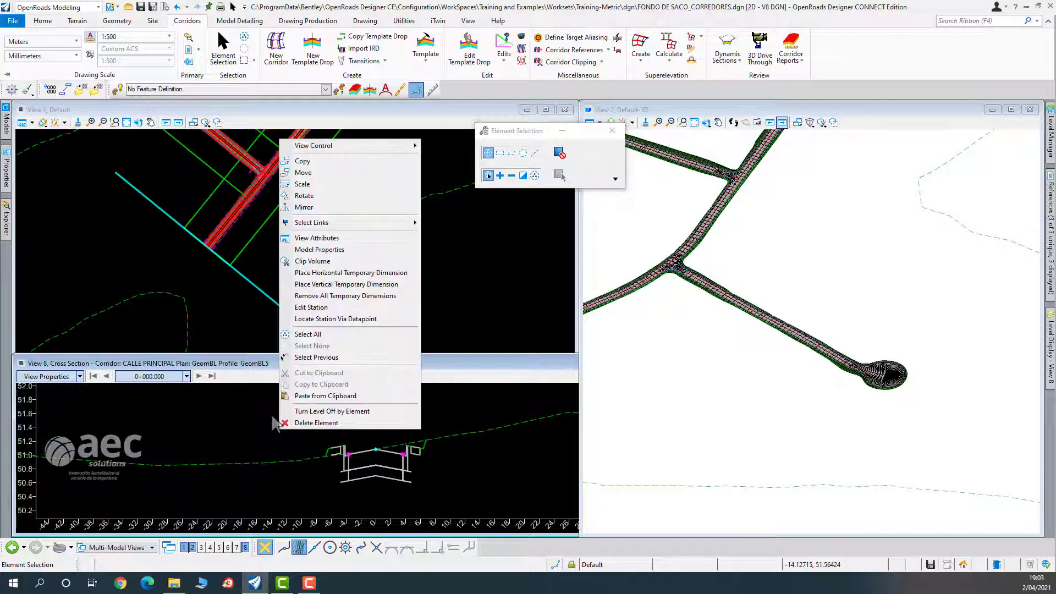
{"action": "left_click", "coordinate": [328, 239]}
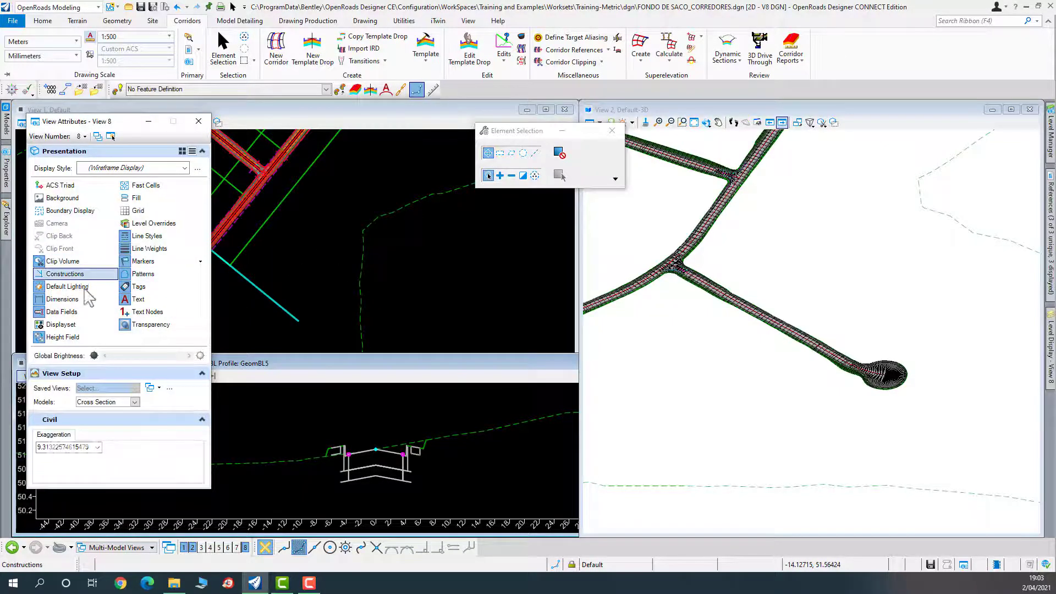
{"action": "left_click", "coordinate": [199, 121]}
Locate station 0+150.243 by datapoint in plan, beside the first side-street junction, and centre its cross section in View 8.
{"action": "right_click", "coordinate": [296, 407]}
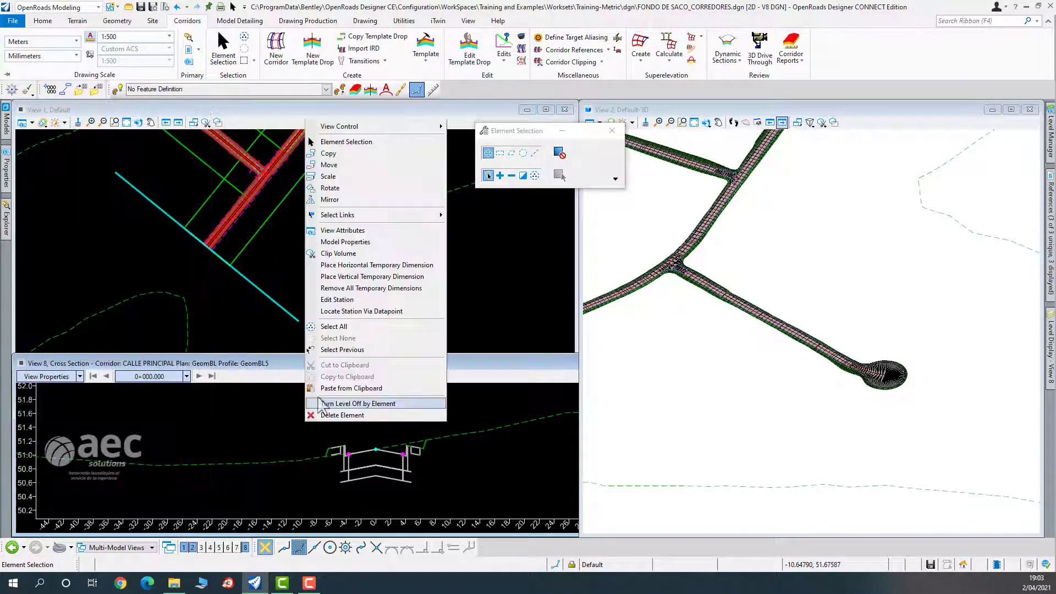
{"action": "left_click", "coordinate": [374, 309]}
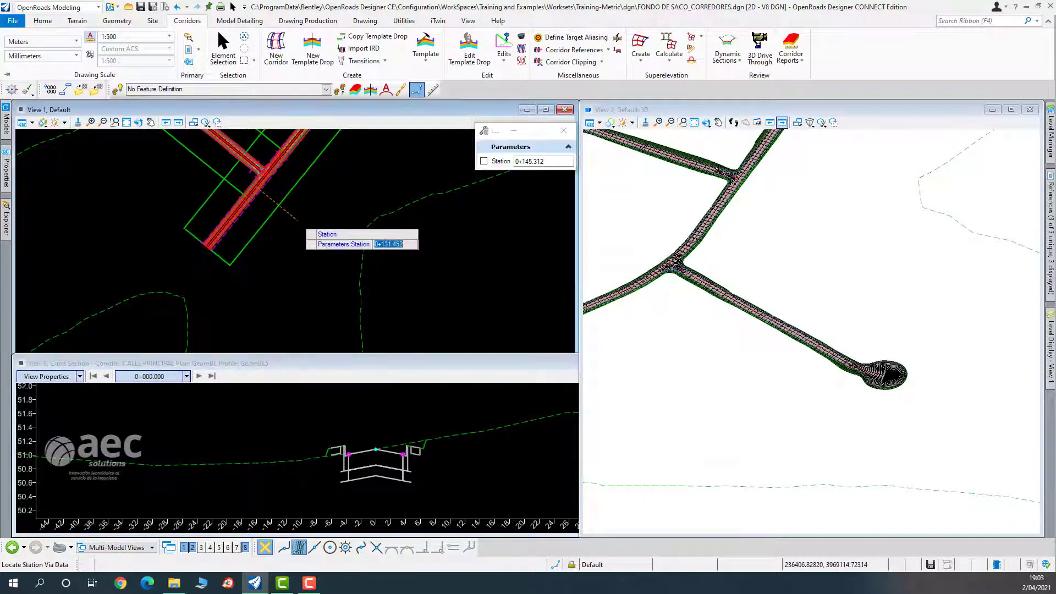
{"action": "scroll", "coordinate": [271, 235], "scroll_direction": "up", "scroll_amount": 3}
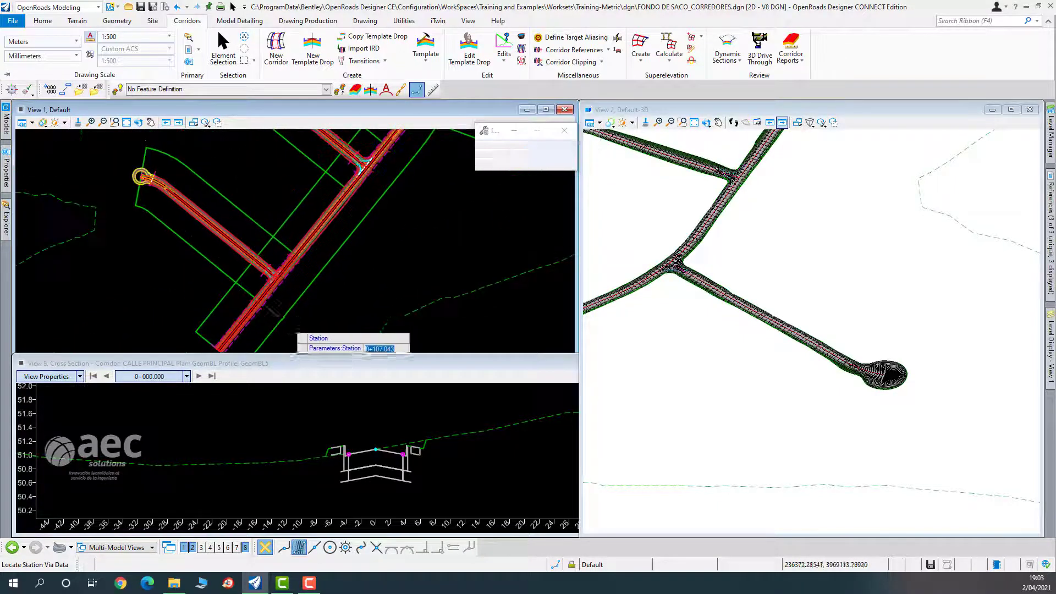
{"action": "scroll", "coordinate": [287, 324], "scroll_direction": "up", "scroll_amount": 3}
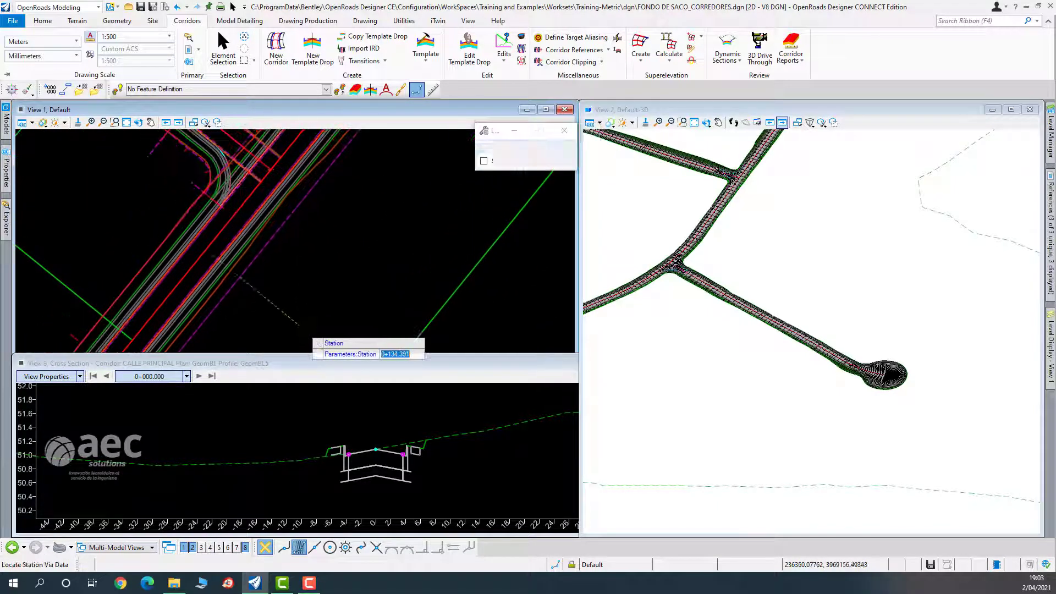
{"action": "scroll", "coordinate": [312, 265], "scroll_direction": "up", "scroll_amount": 2}
{"action": "scroll", "coordinate": [300, 274], "scroll_direction": "up", "scroll_amount": 2}
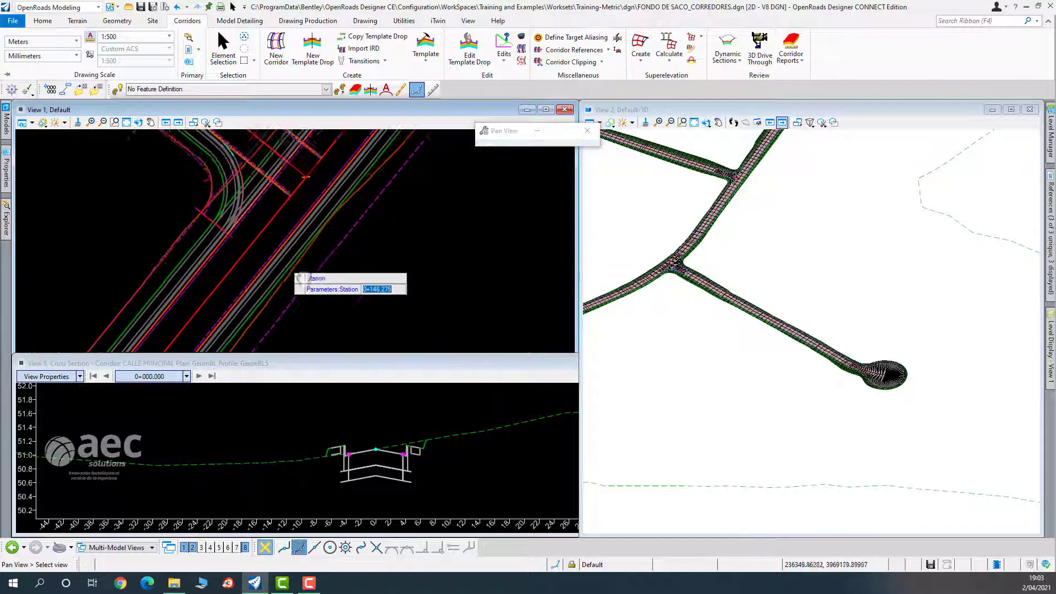
{"action": "scroll", "coordinate": [330, 294], "scroll_direction": "up", "scroll_amount": 3}
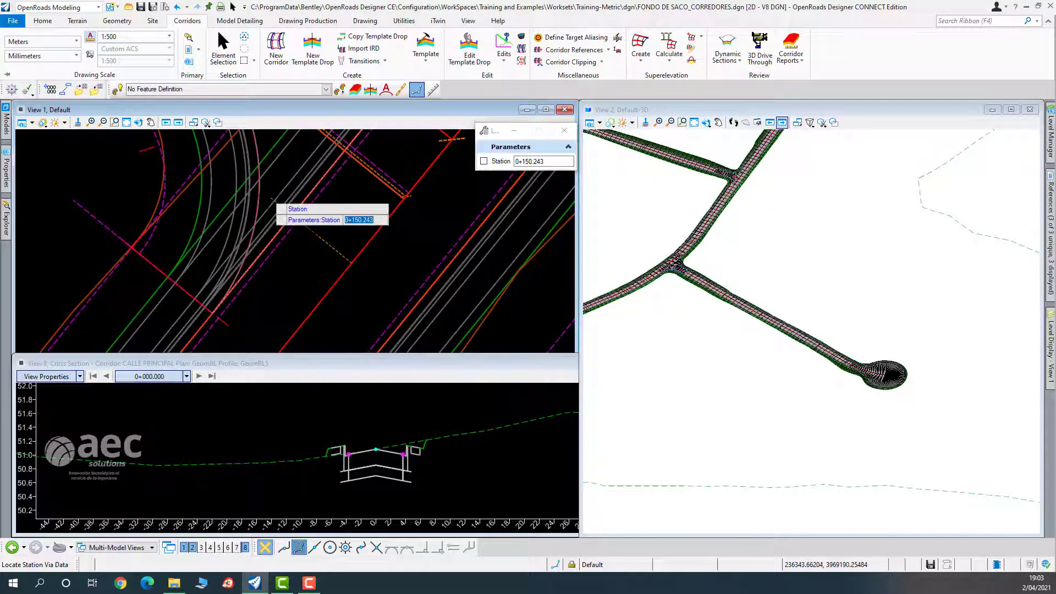
{"action": "left_click", "coordinate": [272, 202]}
{"action": "scroll", "coordinate": [526, 461], "scroll_direction": "up", "scroll_amount": 5}
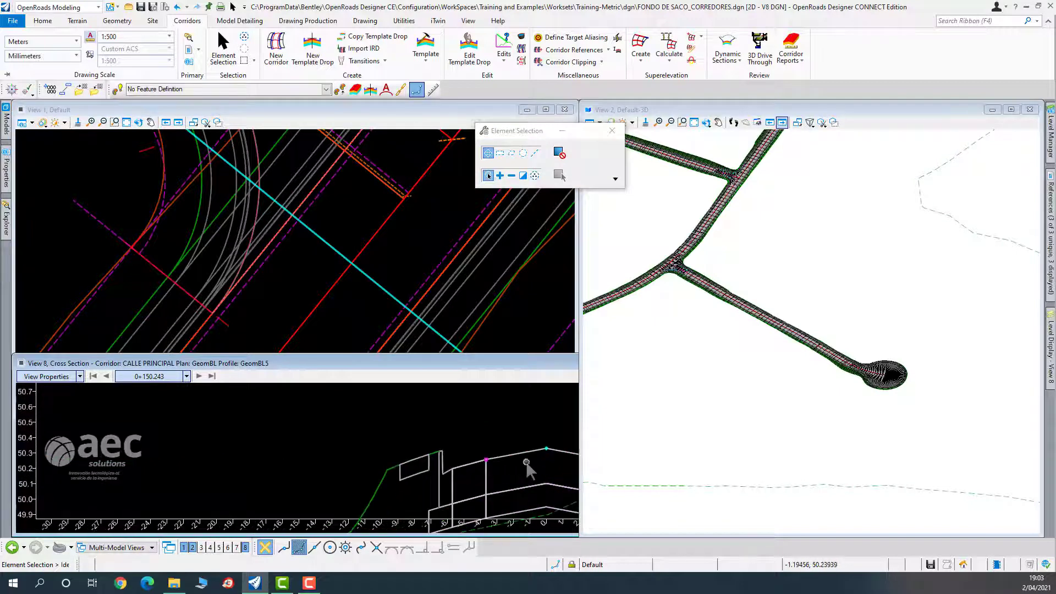
{"action": "middle_click_drag", "start_coordinate": [526, 461], "coordinate": [290, 452]}
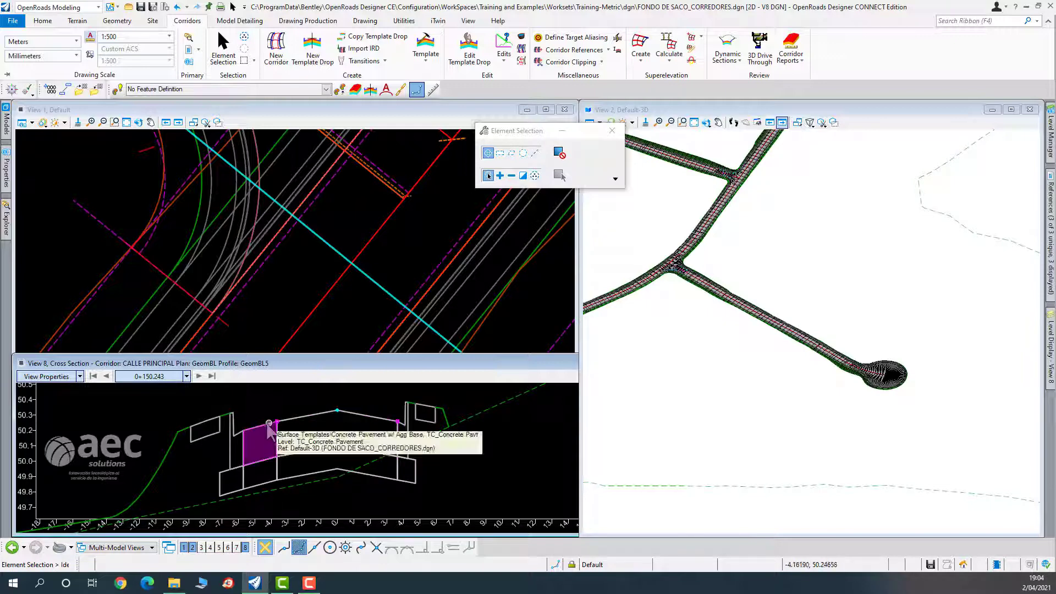
Advance the cross section to station 0+155.000 and frame the main street where the side street joins it.
{"action": "scroll", "coordinate": [262, 219], "scroll_direction": "down", "scroll_amount": 2}
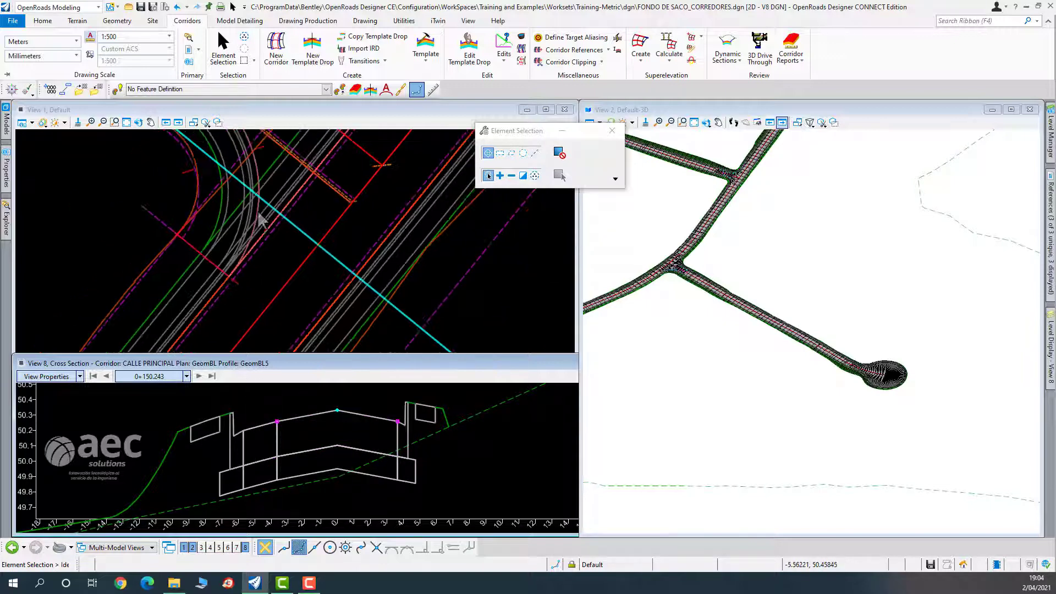
{"action": "middle_click_drag", "start_coordinate": [270, 238], "coordinate": [291, 319]}
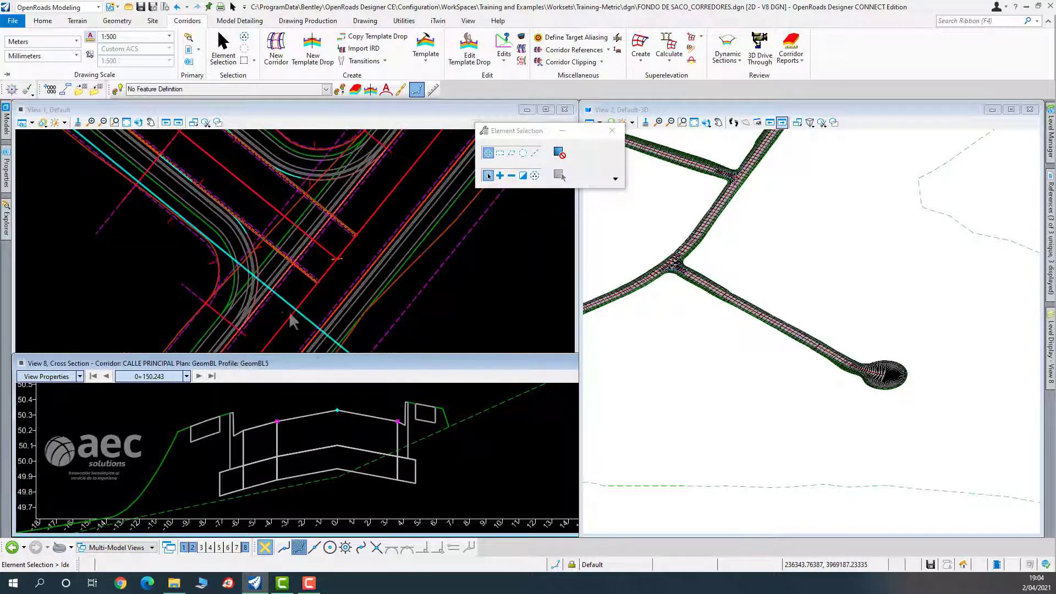
{"action": "left_click", "coordinate": [200, 377]}
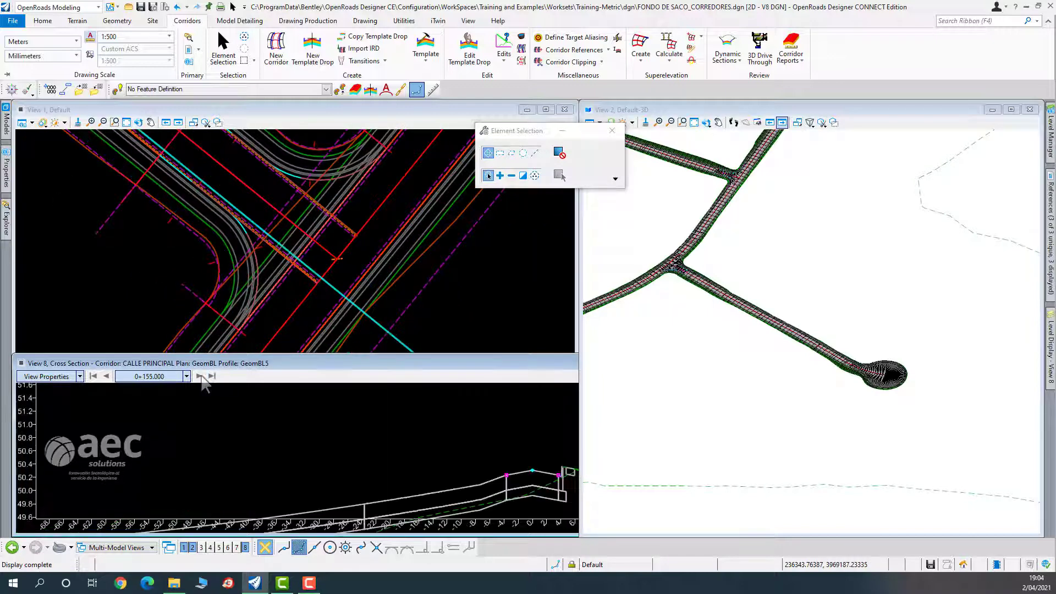
{"action": "scroll", "coordinate": [359, 431], "scroll_direction": "down", "scroll_amount": 3}
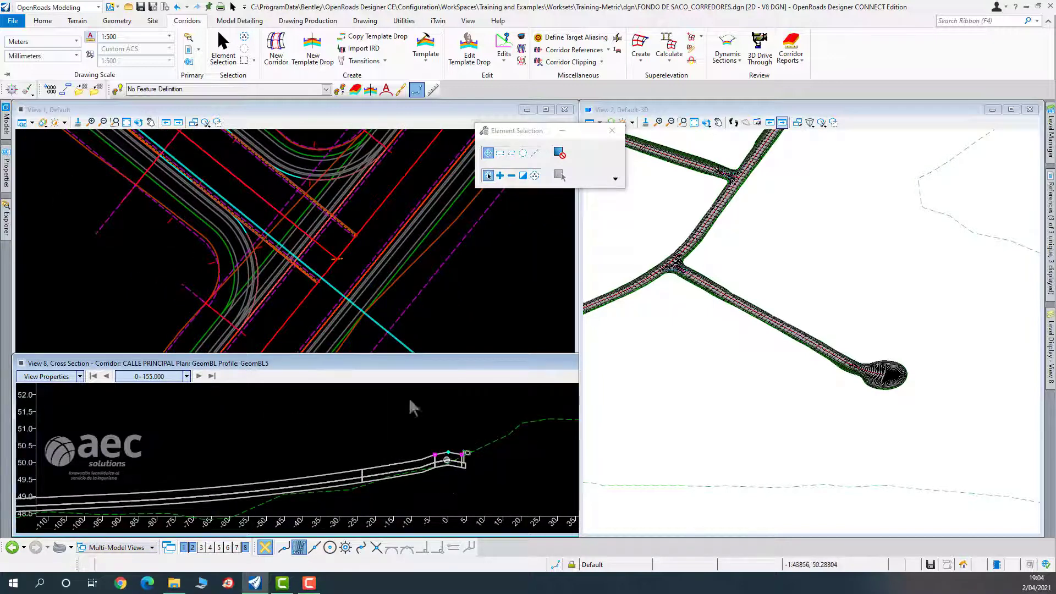
{"action": "scroll", "coordinate": [447, 471], "scroll_direction": "up", "scroll_amount": 3}
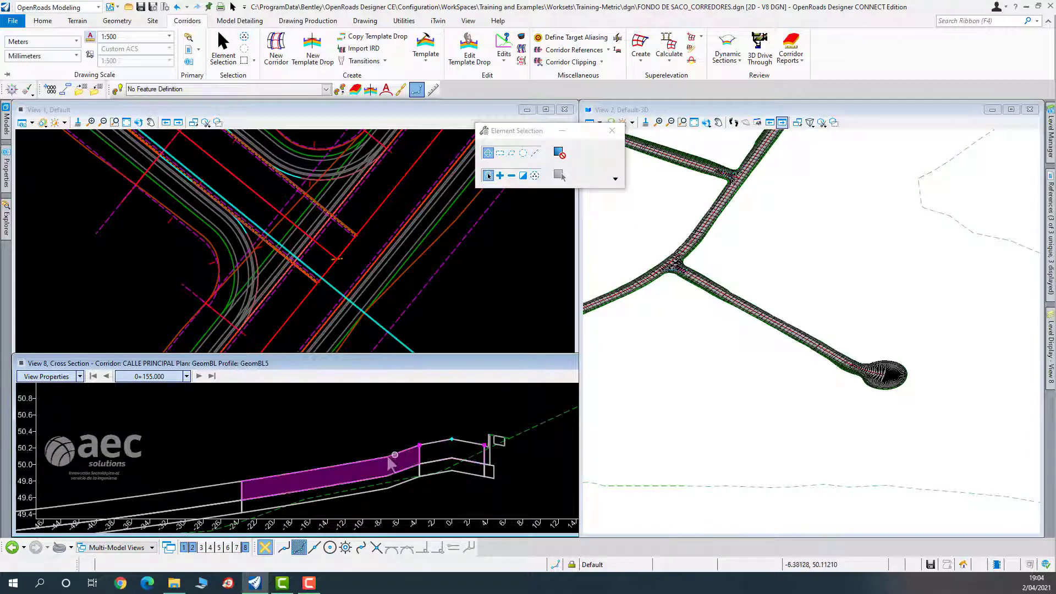
Examine the full section at 0+155.000 along the side street to its cul-de-sac and compare it with the plan.
{"action": "scroll", "coordinate": [259, 232], "scroll_direction": "down", "scroll_amount": 2}
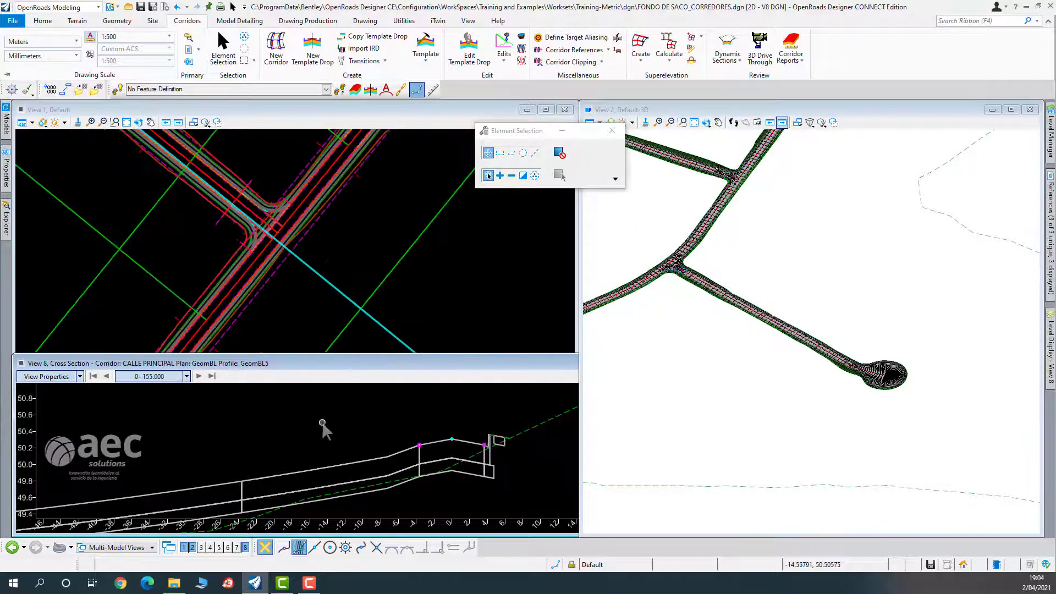
{"action": "scroll", "coordinate": [321, 421], "scroll_direction": "down", "scroll_amount": 6}
{"action": "middle_click_drag", "start_coordinate": [239, 449], "coordinate": [492, 452]}
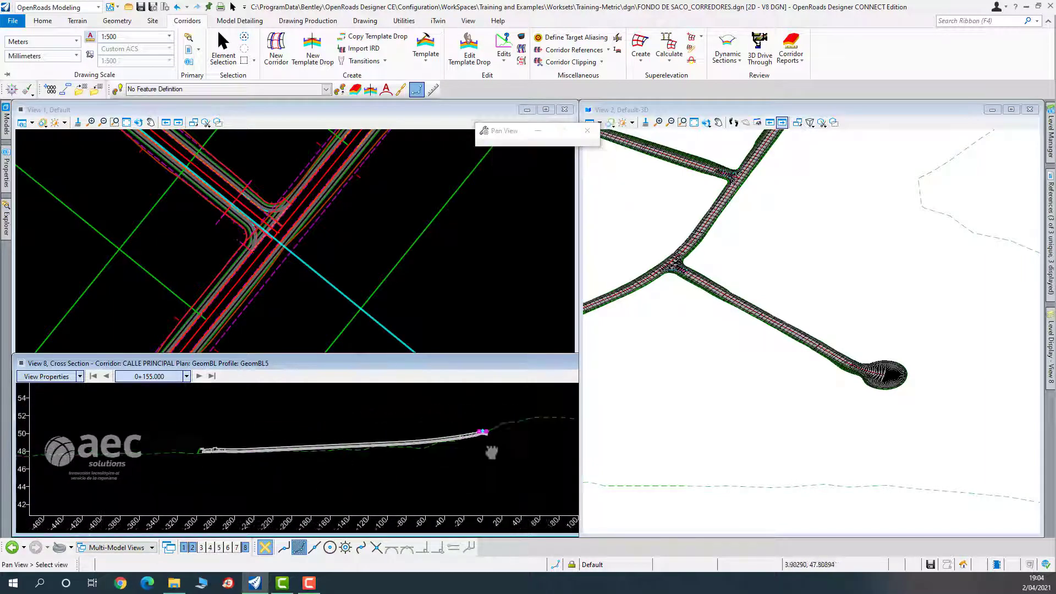
{"action": "scroll", "coordinate": [217, 451], "scroll_direction": "up", "scroll_amount": 6}
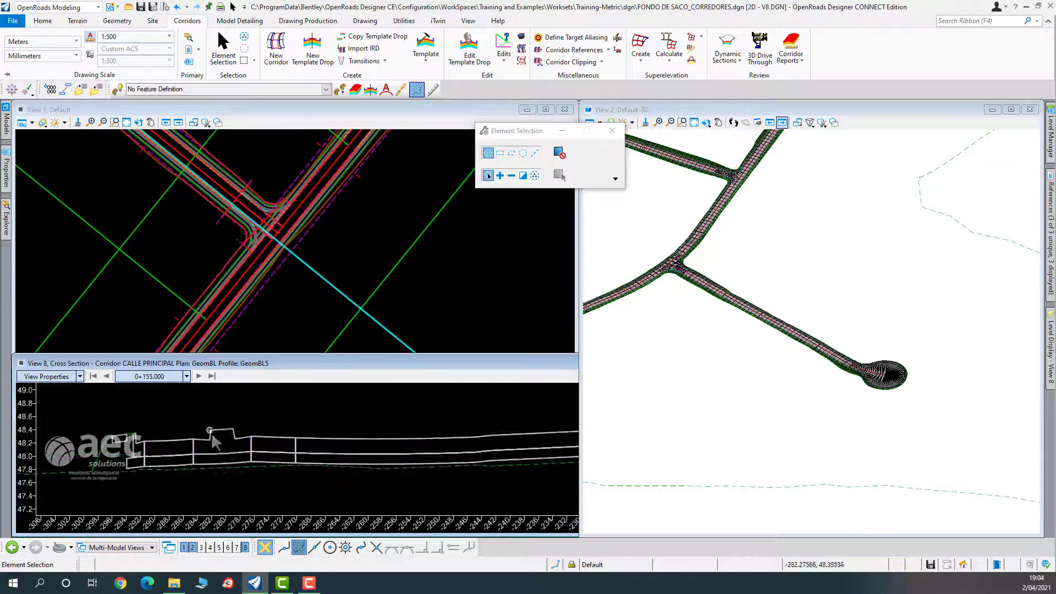
{"action": "scroll", "coordinate": [239, 258], "scroll_direction": "down", "scroll_amount": 6}
{"action": "scroll", "coordinate": [215, 209], "scroll_direction": "up", "scroll_amount": 5}
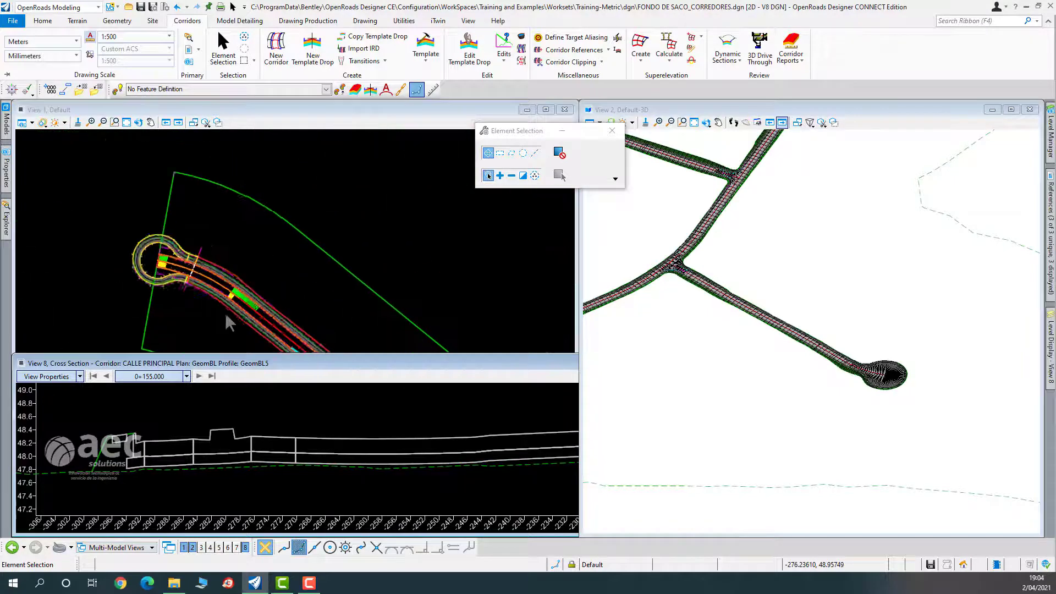
{"action": "scroll", "coordinate": [226, 312], "scroll_direction": "up", "scroll_amount": 3}
{"action": "scroll", "coordinate": [268, 318], "scroll_direction": "down", "scroll_amount": 3}
{"action": "middle_click_drag", "start_coordinate": [306, 275], "coordinate": [301, 216]}
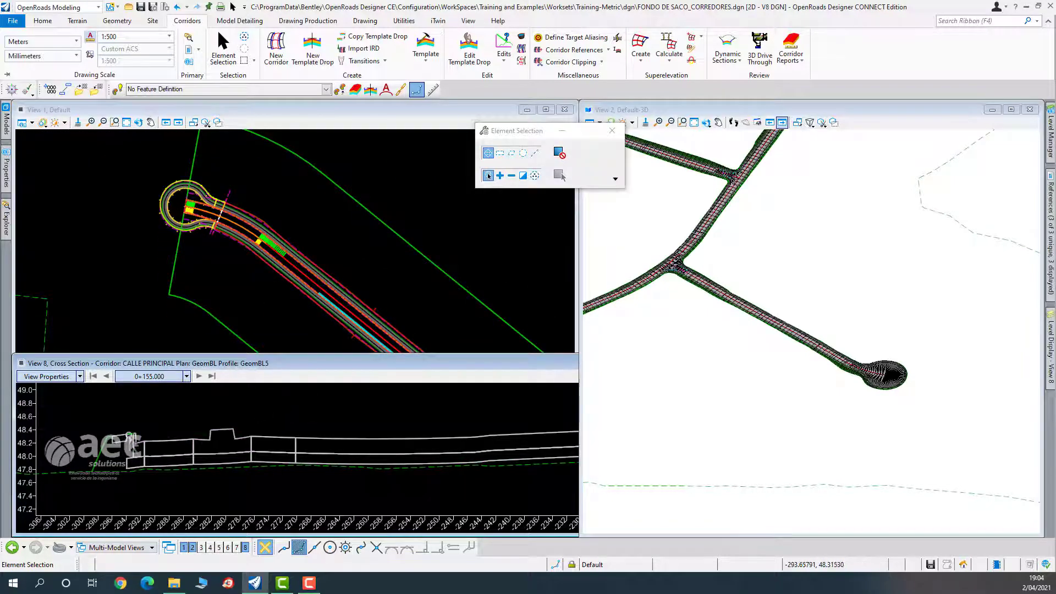
{"action": "scroll", "coordinate": [295, 437], "scroll_direction": "down", "scroll_amount": 5}
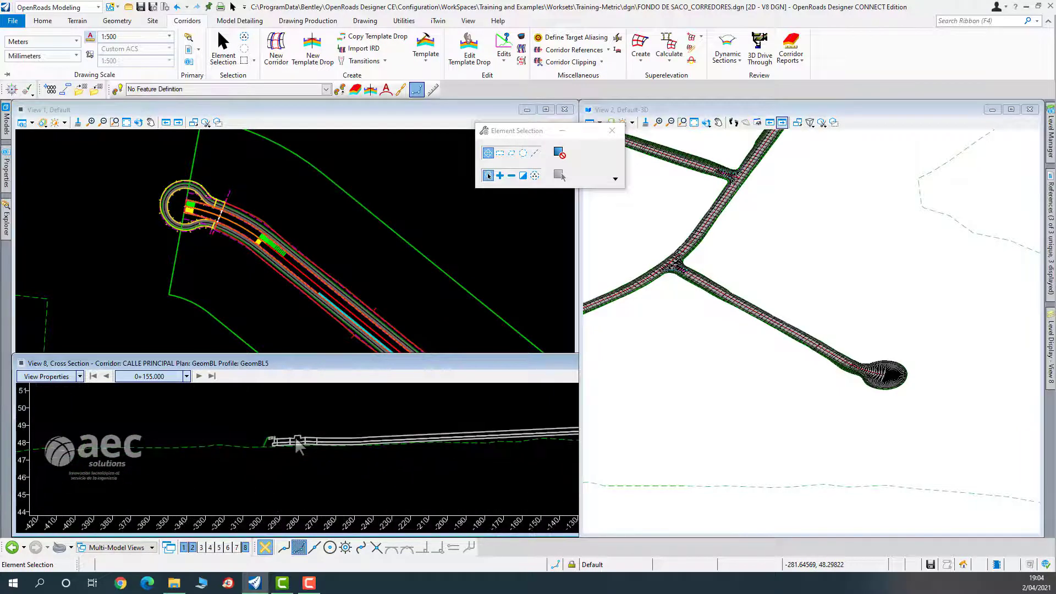
{"action": "scroll", "coordinate": [295, 437], "scroll_direction": "down", "scroll_amount": 3}
{"action": "scroll", "coordinate": [435, 452], "scroll_direction": "down", "scroll_amount": 1}
{"action": "middle_click_drag", "start_coordinate": [416, 451], "coordinate": [276, 448]}
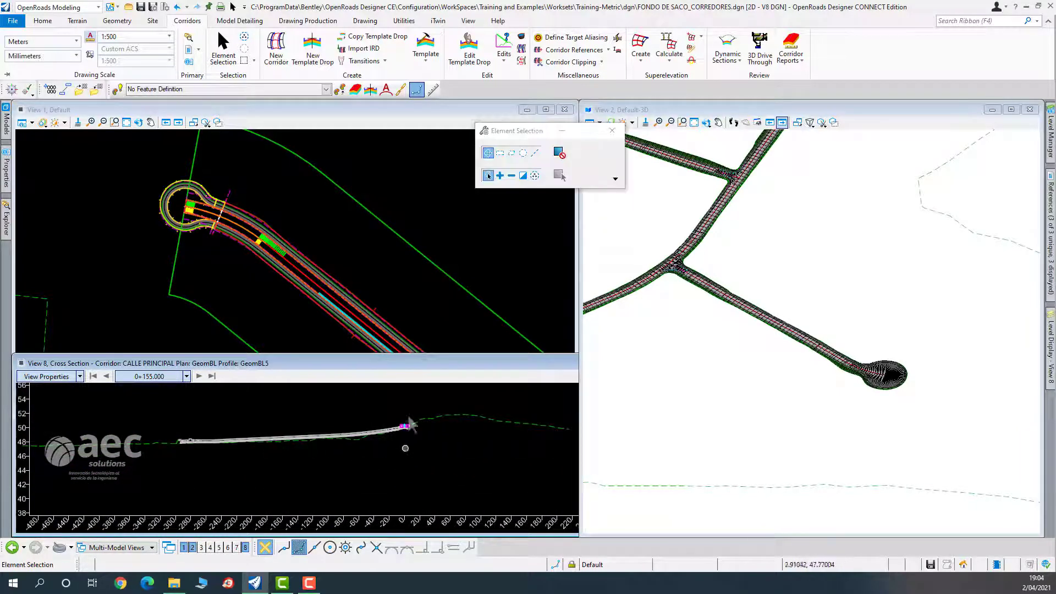
Locate station 0+560.379 by datapoint in plan, at the side-street junction on the main street's curve.
{"action": "scroll", "coordinate": [416, 290], "scroll_direction": "down", "scroll_amount": 5}
{"action": "middle_click_drag", "start_coordinate": [451, 298], "coordinate": [349, 329]}
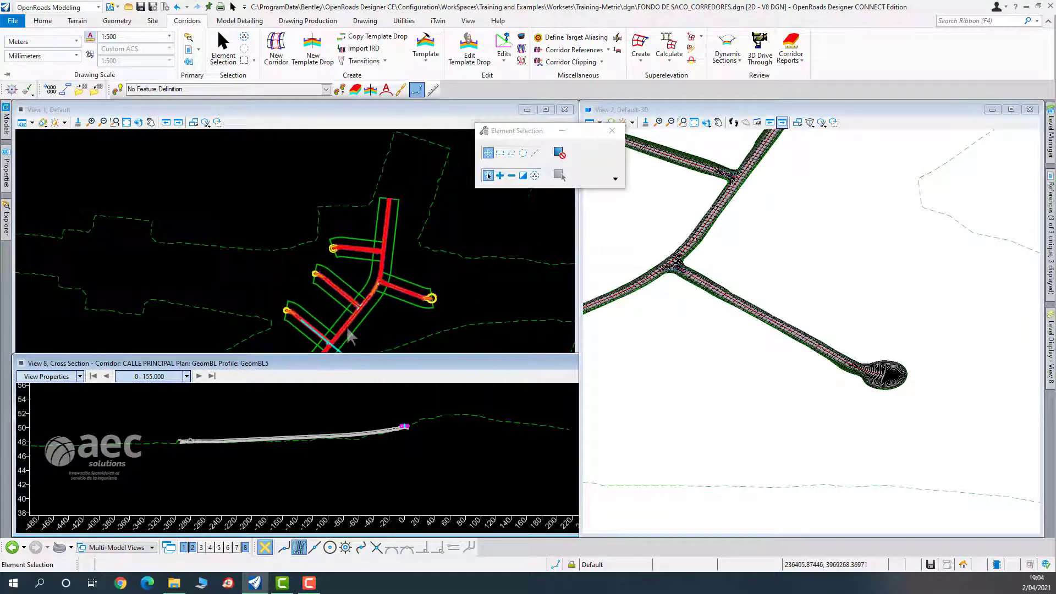
{"action": "scroll", "coordinate": [398, 215], "scroll_direction": "up", "scroll_amount": 5}
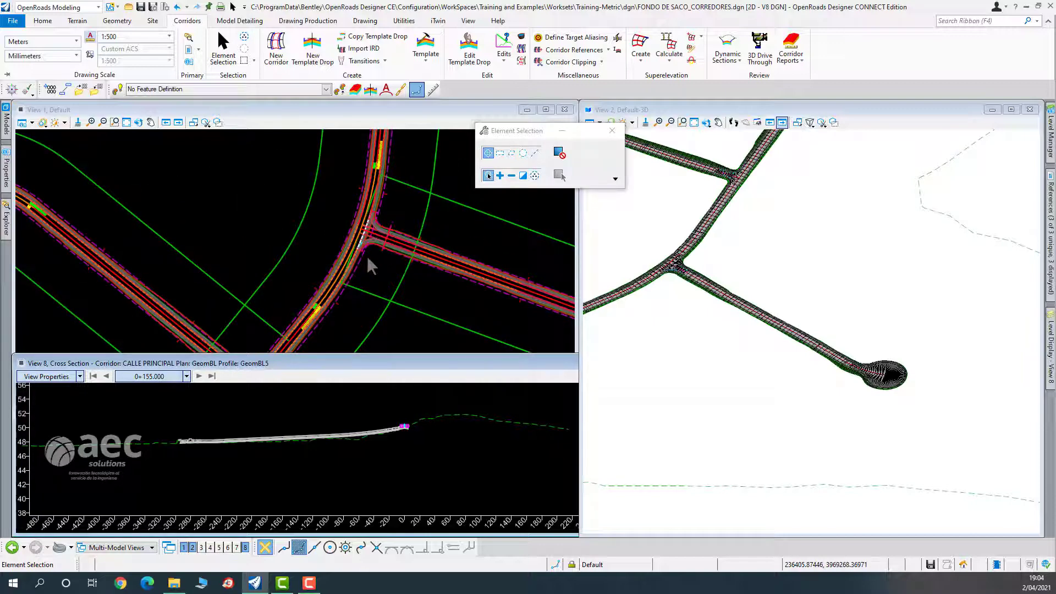
{"action": "scroll", "coordinate": [367, 256], "scroll_direction": "up", "scroll_amount": 3}
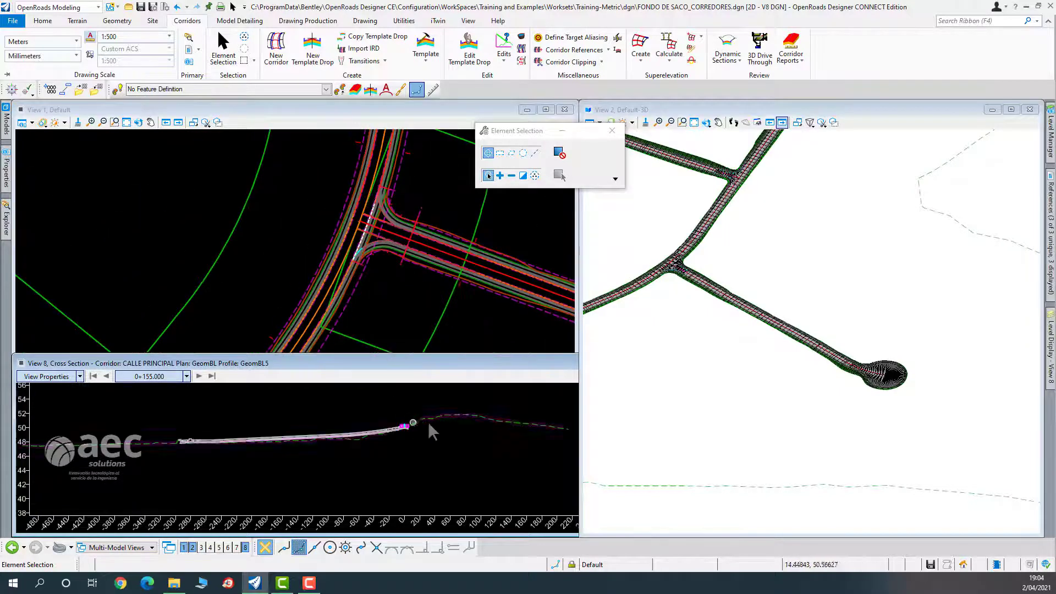
{"action": "right_click", "coordinate": [470, 458]}
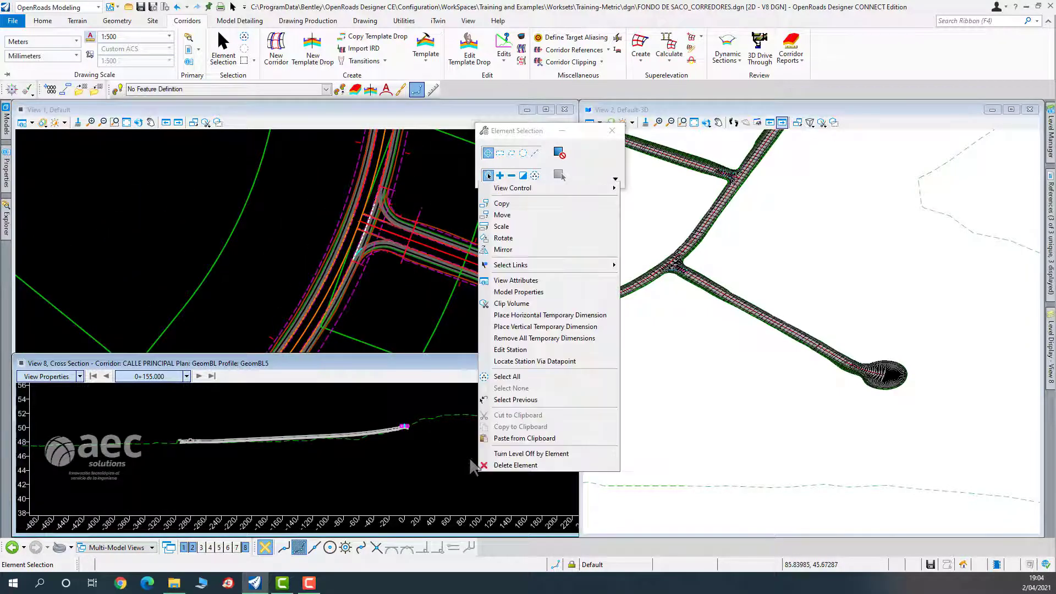
{"action": "left_click", "coordinate": [562, 362]}
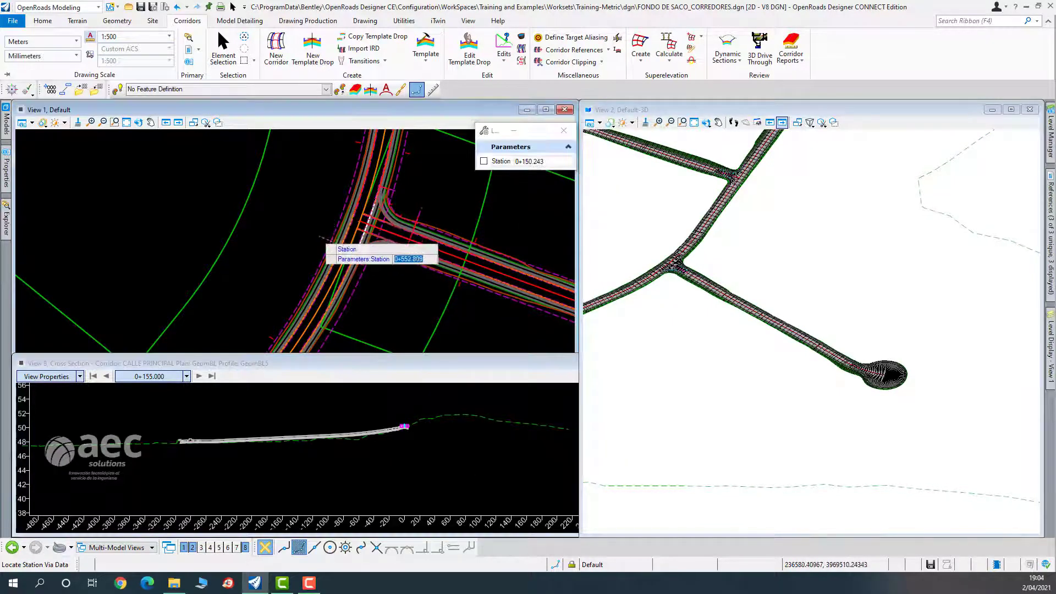
{"action": "left_click", "coordinate": [374, 302]}
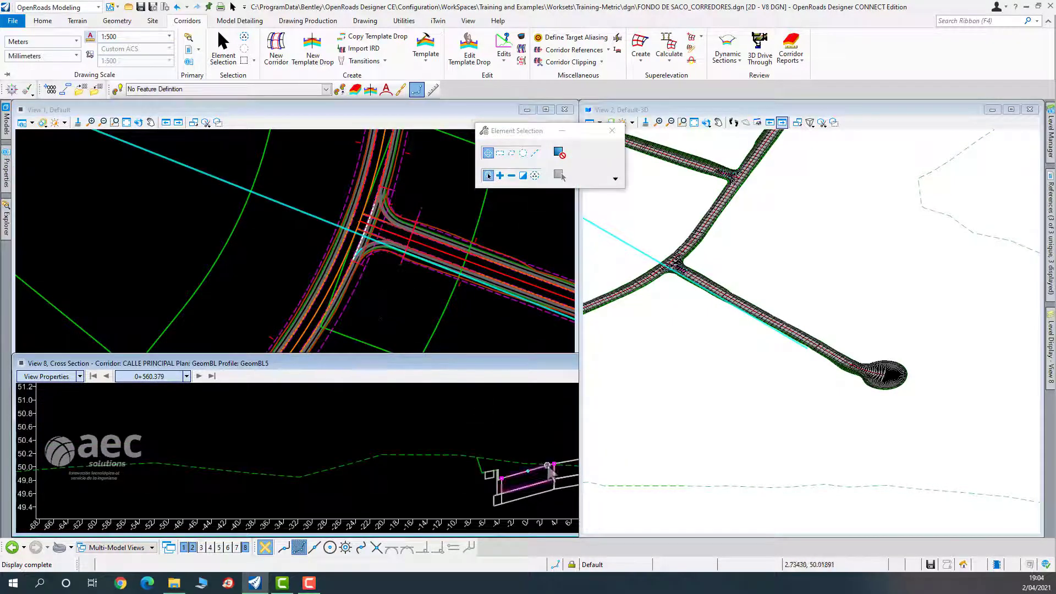
Examine the pavement slope and the side-street widening in the cross section at 0+560.379 against the plan.
{"action": "scroll", "coordinate": [547, 465], "scroll_direction": "up", "scroll_amount": 3}
{"action": "scroll", "coordinate": [546, 459], "scroll_direction": "down", "scroll_amount": 3}
{"action": "middle_click_drag", "start_coordinate": [545, 452], "coordinate": [329, 433]}
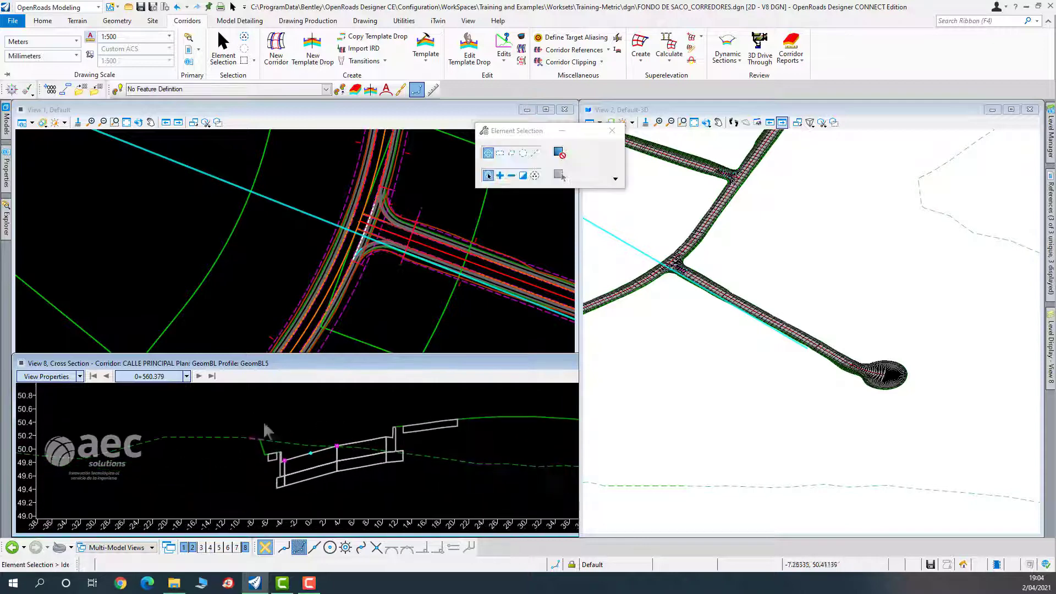
{"action": "scroll", "coordinate": [315, 458], "scroll_direction": "up", "scroll_amount": 2}
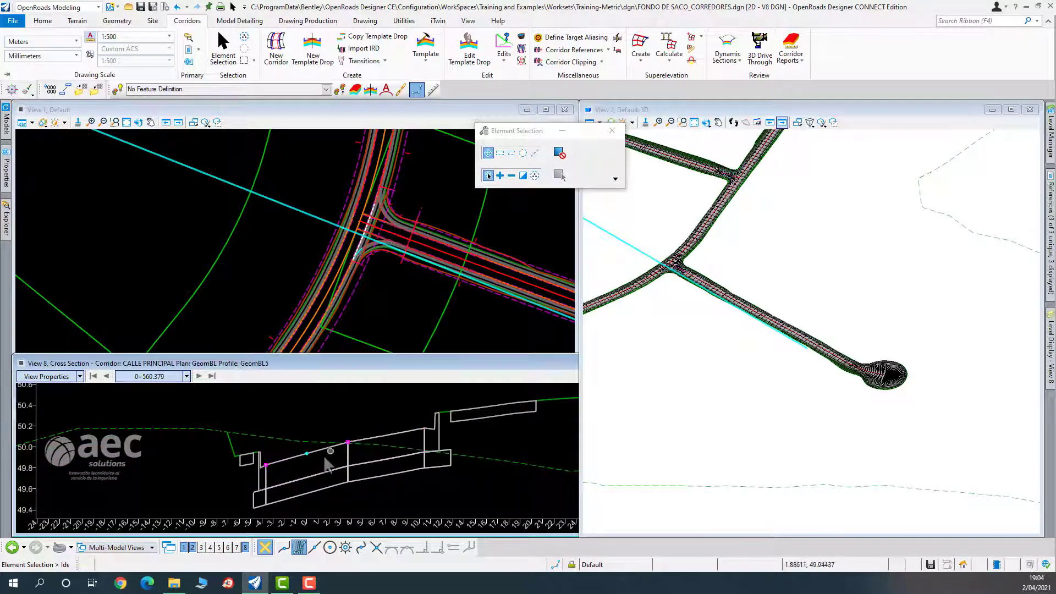
{"action": "scroll", "coordinate": [301, 255], "scroll_direction": "up", "scroll_amount": 2}
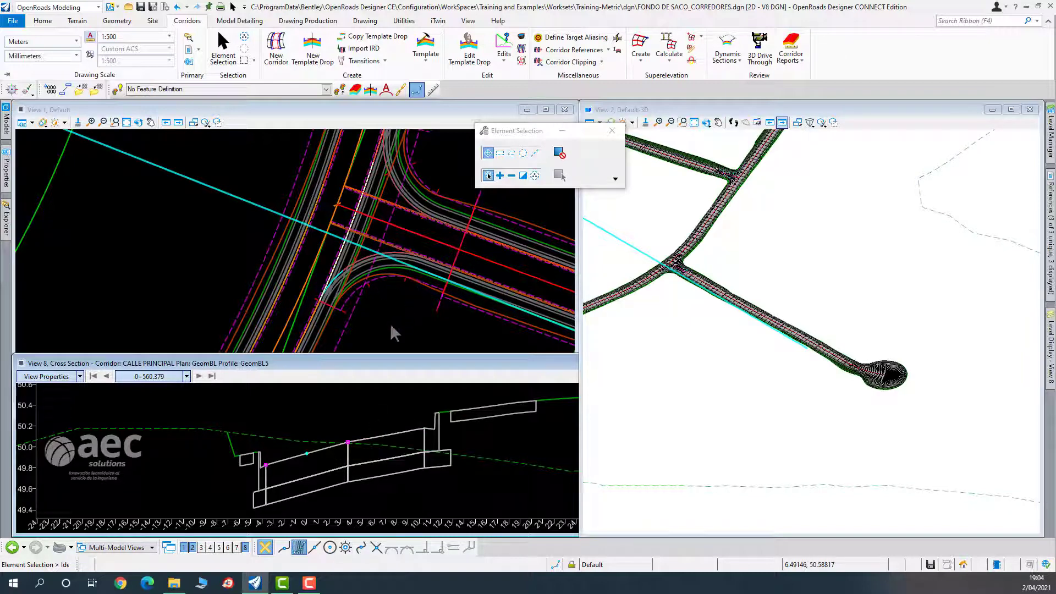
{"action": "scroll", "coordinate": [345, 457], "scroll_direction": "down", "scroll_amount": 2}
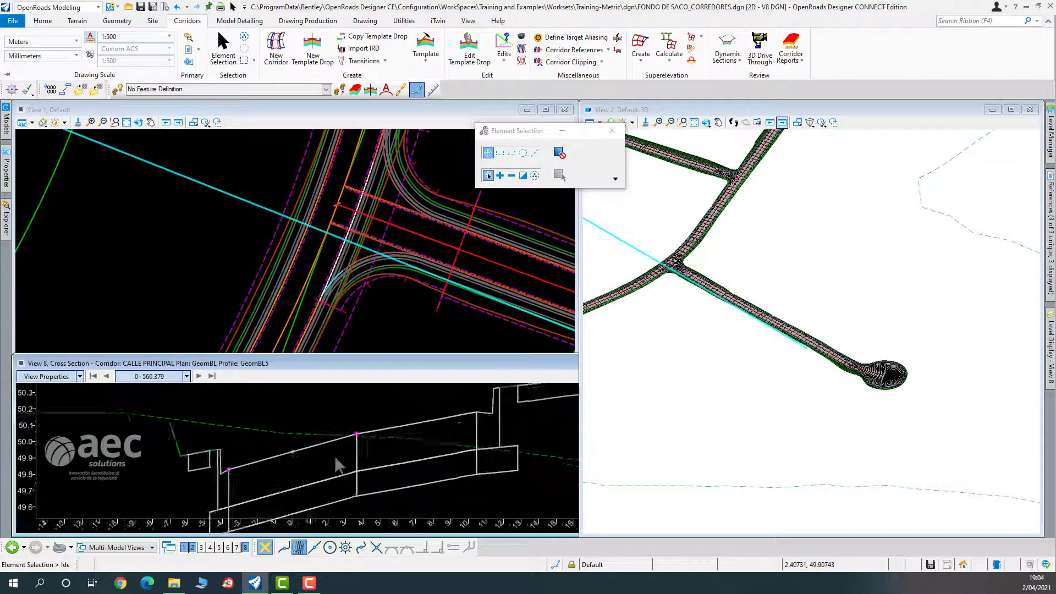
{"action": "scroll", "coordinate": [410, 297], "scroll_direction": "down", "scroll_amount": 1}
{"action": "scroll", "coordinate": [410, 299], "scroll_direction": "down", "scroll_amount": 1}
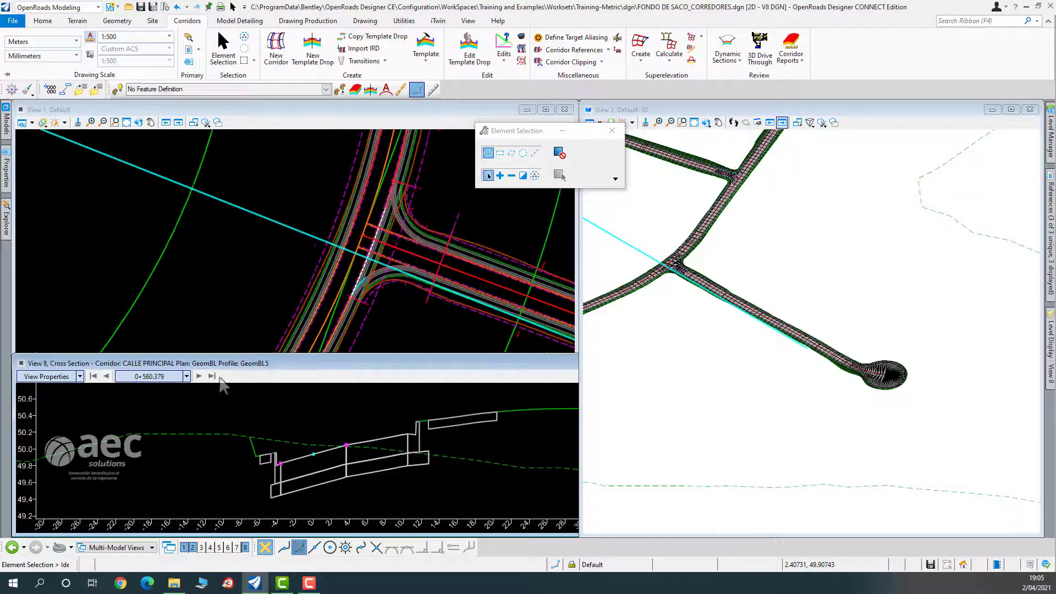
Advance the cross section to station 0+564.170 and examine how the side street's profile joins the main street.
{"action": "scroll", "coordinate": [487, 465], "scroll_direction": "down", "scroll_amount": 2}
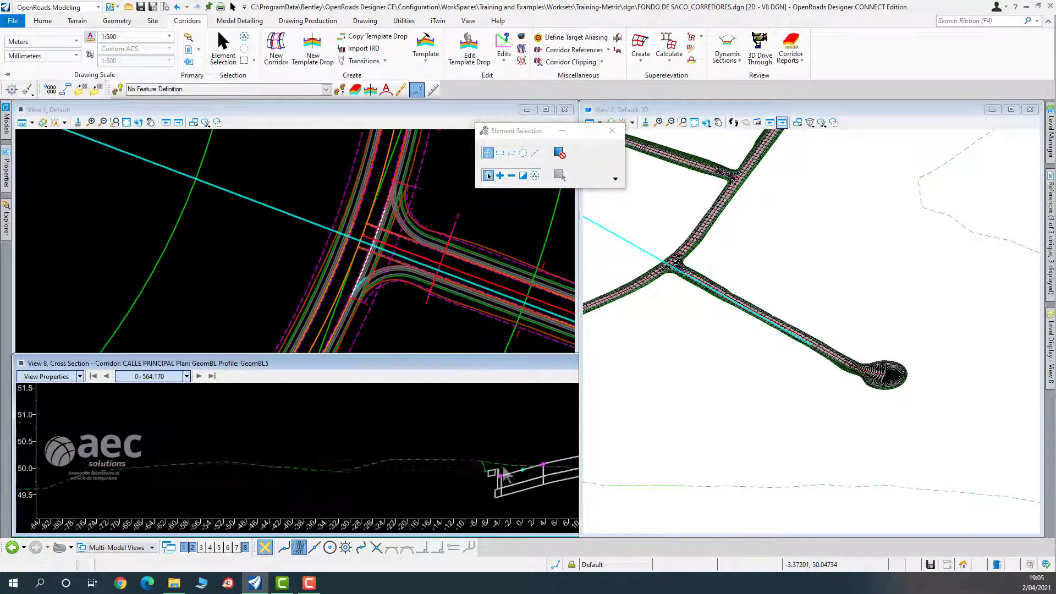
{"action": "middle_click_drag", "start_coordinate": [463, 454], "coordinate": [329, 444]}
{"action": "scroll", "coordinate": [496, 441], "scroll_direction": "down", "scroll_amount": 2}
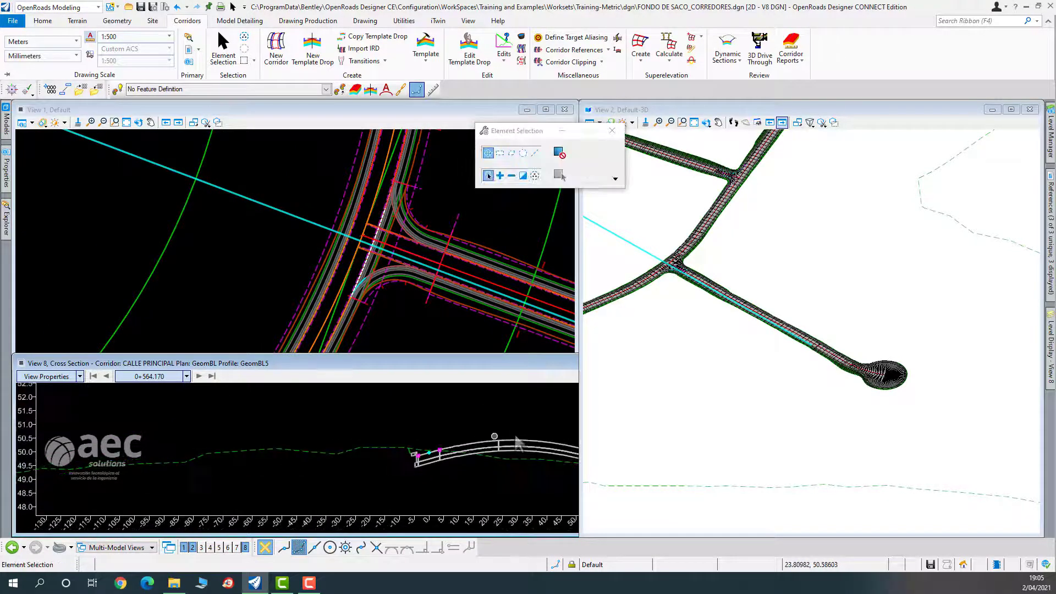
{"action": "middle_click_drag", "start_coordinate": [449, 432], "coordinate": [364, 432]}
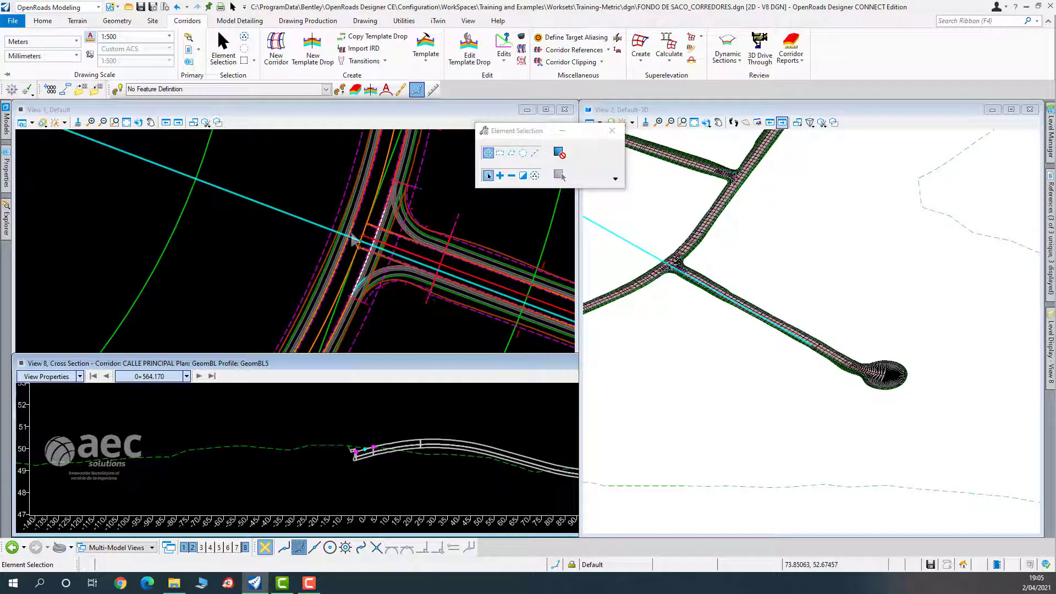
Locate station 0+565.873 by datapoint in plan, on the side street's centreline at its junction with the main street.
{"action": "scroll", "coordinate": [353, 239], "scroll_direction": "up", "scroll_amount": 2}
{"action": "right_click", "coordinate": [459, 421]}
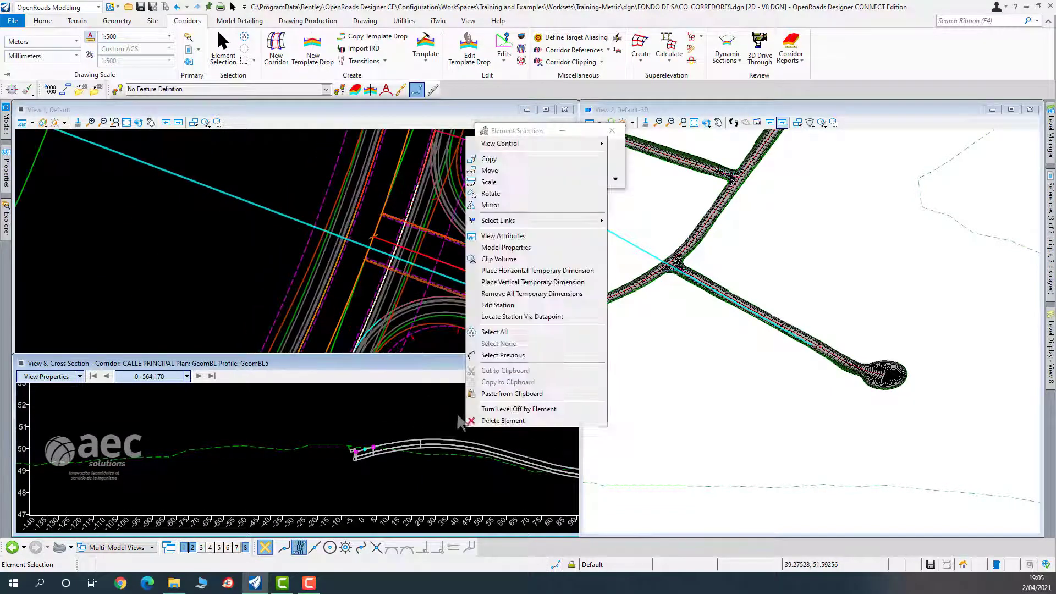
{"action": "left_click", "coordinate": [522, 317]}
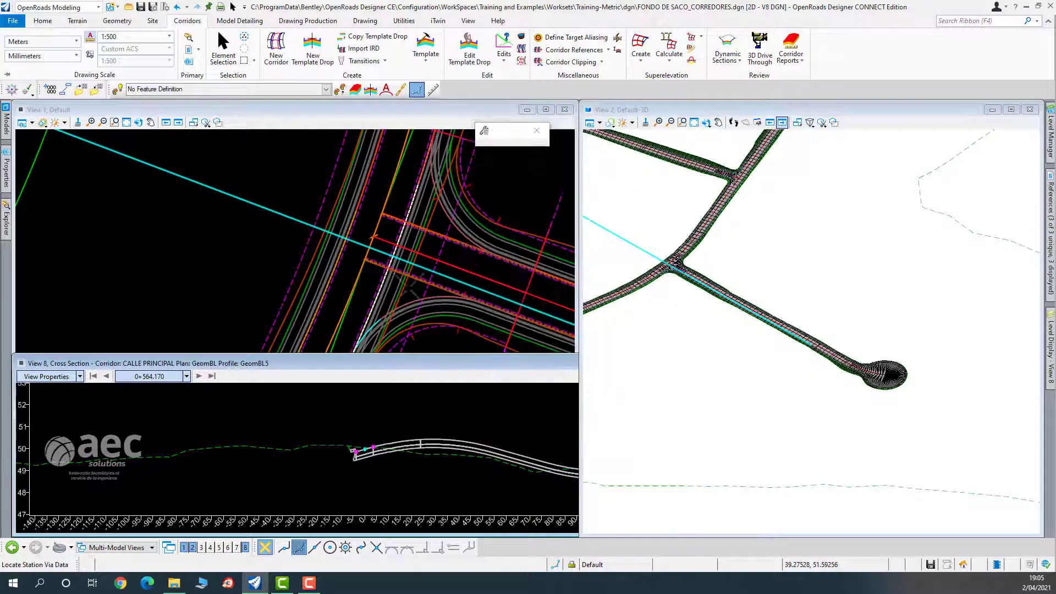
{"action": "left_click", "coordinate": [376, 238]}
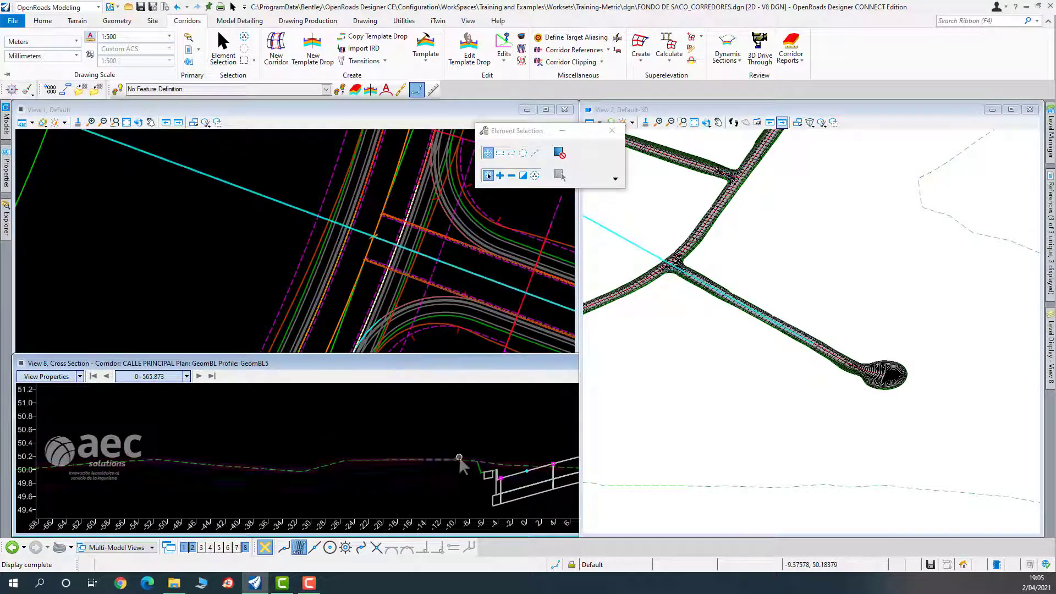
Examine the main street's curb and pavement slope and the start of the side street in the section at 0+565.873.
{"action": "scroll", "coordinate": [459, 458], "scroll_direction": "down", "scroll_amount": 9}
{"action": "middle_click_drag", "start_coordinate": [438, 421], "coordinate": [287, 408]}
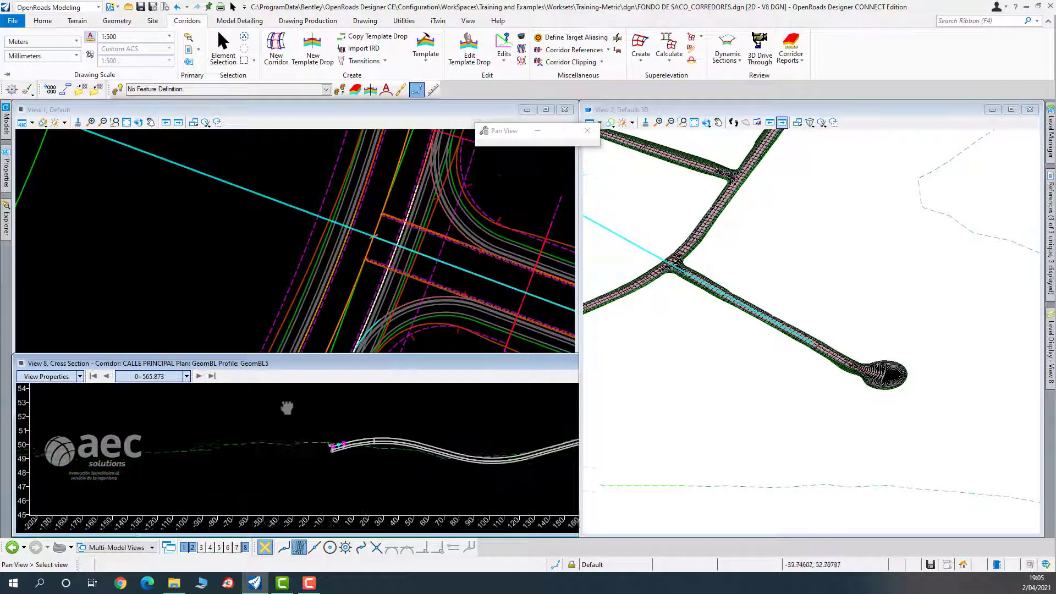
{"action": "scroll", "coordinate": [326, 453], "scroll_direction": "up", "scroll_amount": 7}
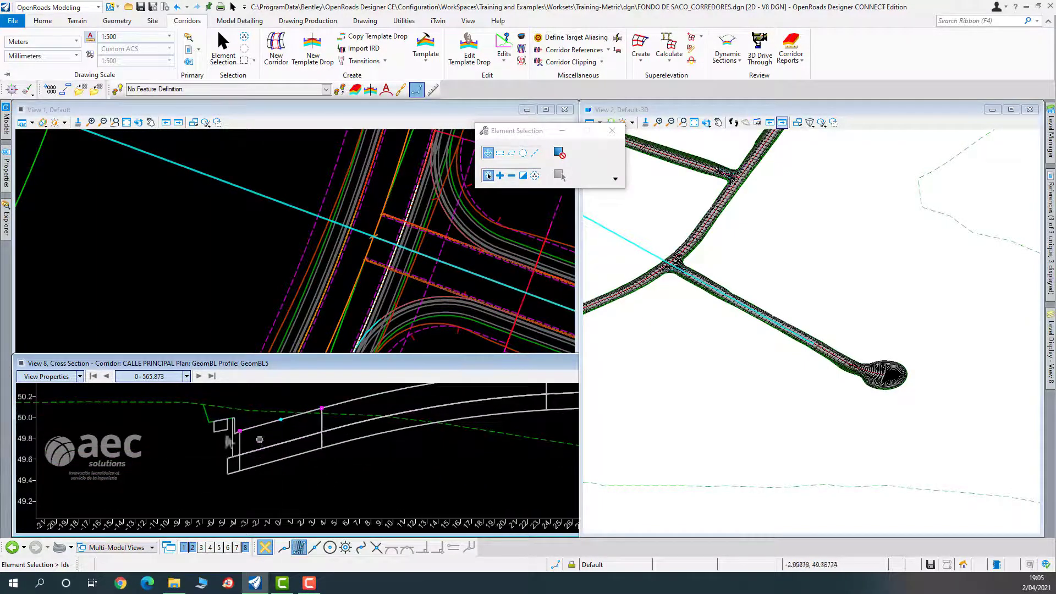
{"action": "scroll", "coordinate": [260, 440], "scroll_direction": "down", "scroll_amount": 3}
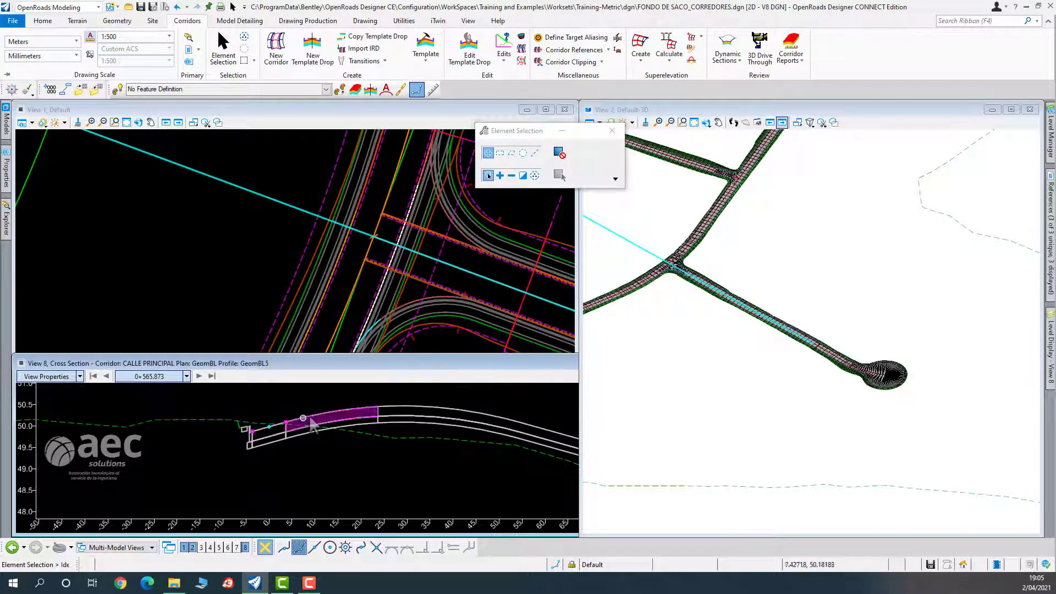
{"action": "scroll", "coordinate": [385, 424], "scroll_direction": "down", "scroll_amount": 2}
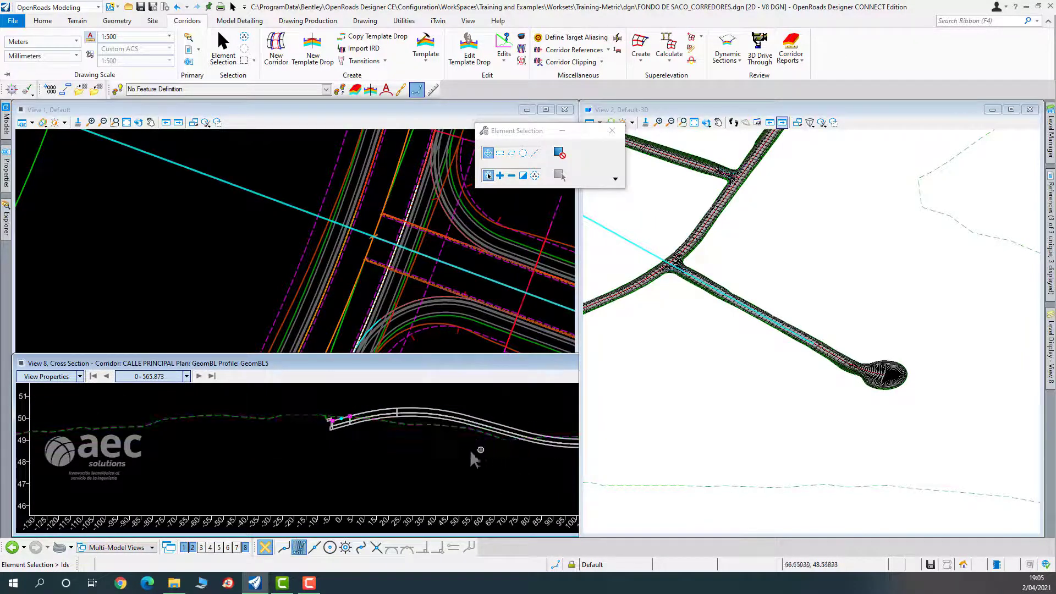
Follow the side street's profile in the cross section from the main street to the curb at its far end.
{"action": "middle_click_drag", "start_coordinate": [473, 450], "coordinate": [283, 435]}
{"action": "middle_click_drag", "start_coordinate": [537, 420], "coordinate": [405, 457]}
{"action": "scroll", "coordinate": [448, 449], "scroll_direction": "down", "scroll_amount": 2}
{"action": "scroll", "coordinate": [465, 310], "scroll_direction": "down", "scroll_amount": 1}
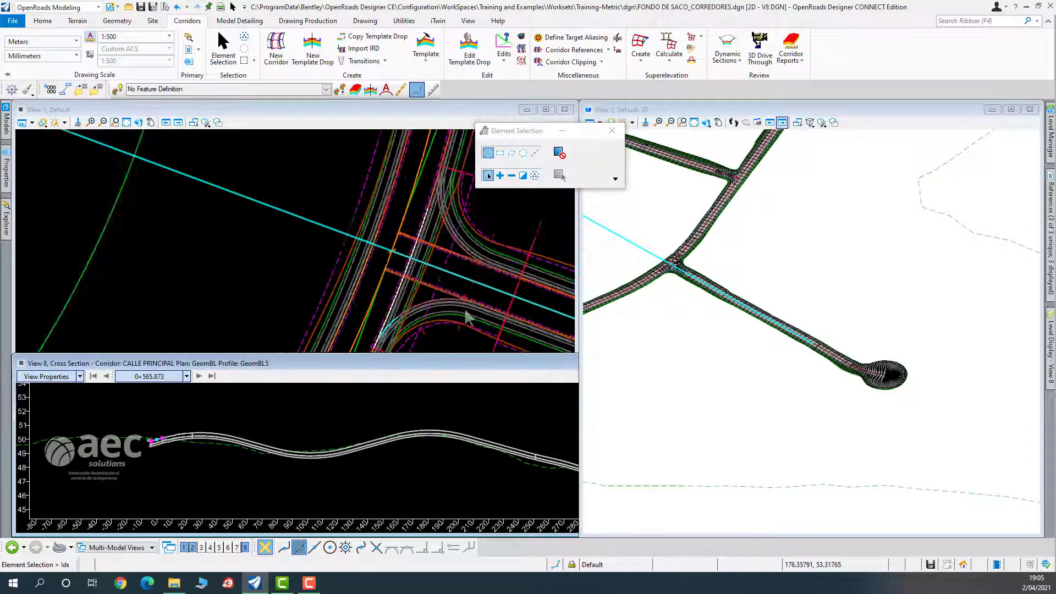
{"action": "scroll", "coordinate": [469, 318], "scroll_direction": "down", "scroll_amount": 1}
{"action": "scroll", "coordinate": [514, 454], "scroll_direction": "down", "scroll_amount": 2}
{"action": "middle_click_drag", "start_coordinate": [507, 462], "coordinate": [476, 462]}
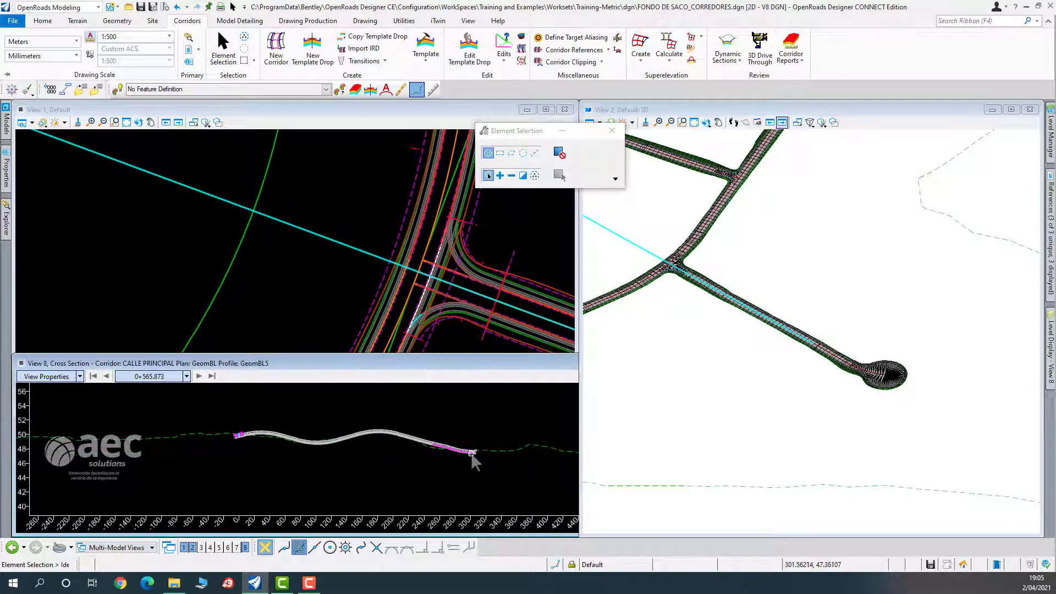
{"action": "scroll", "coordinate": [476, 462], "scroll_direction": "up", "scroll_amount": 3}
{"action": "scroll", "coordinate": [408, 408], "scroll_direction": "up", "scroll_amount": 4}
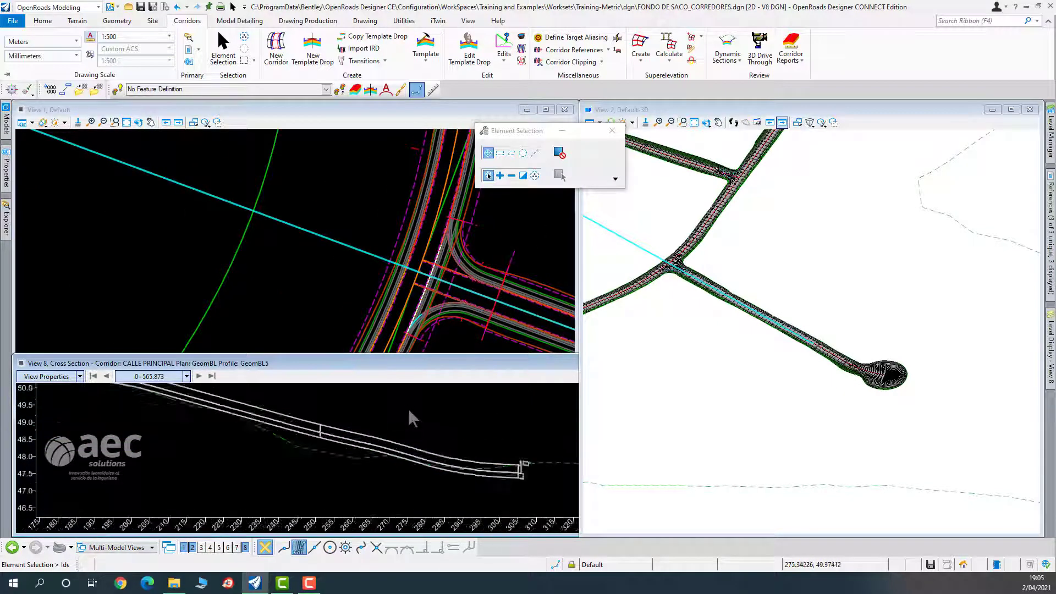
{"action": "scroll", "coordinate": [381, 431], "scroll_direction": "down", "scroll_amount": 3}
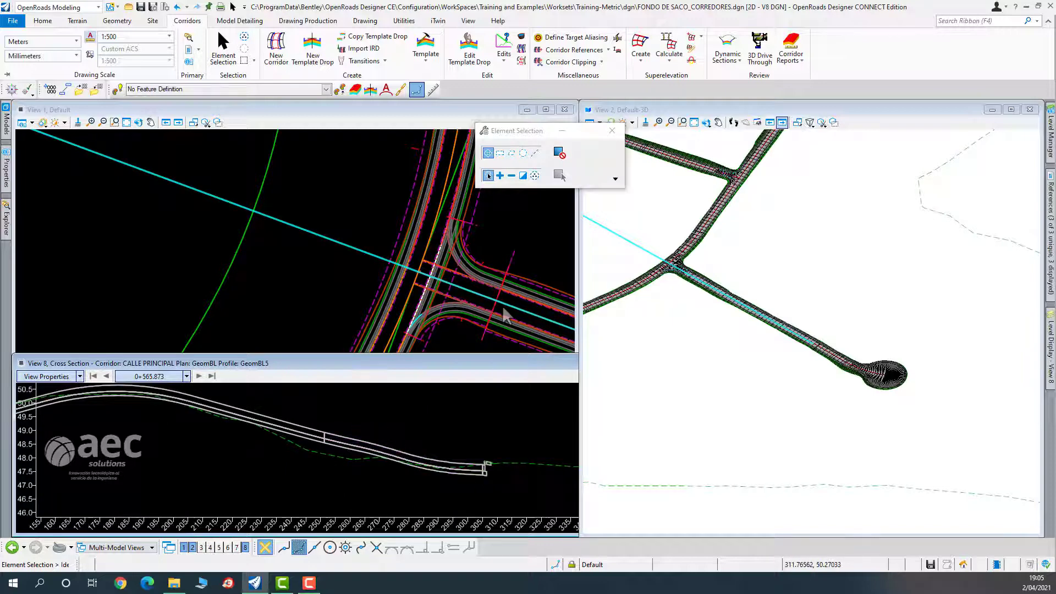
Compare the full section at 0+565.873 with its section line along the side street in plan.
{"action": "scroll", "coordinate": [505, 316], "scroll_direction": "down", "scroll_amount": 3}
{"action": "middle_click_drag", "start_coordinate": [485, 302], "coordinate": [424, 244]}
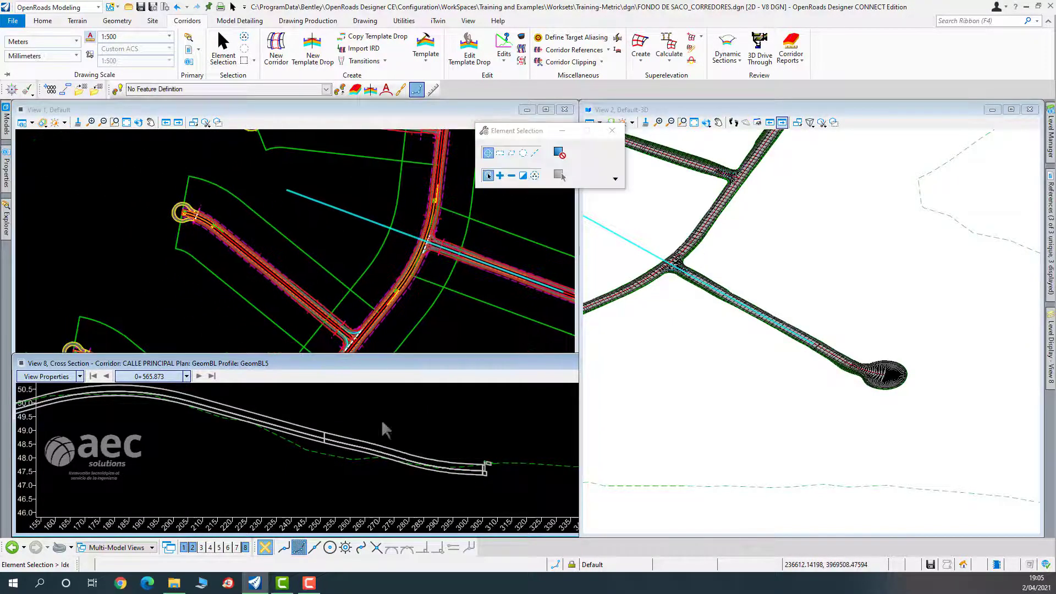
{"action": "scroll", "coordinate": [364, 468], "scroll_direction": "down", "scroll_amount": 2}
{"action": "scroll", "coordinate": [253, 455], "scroll_direction": "down", "scroll_amount": 1}
{"action": "middle_click_drag", "start_coordinate": [213, 456], "coordinate": [363, 471]}
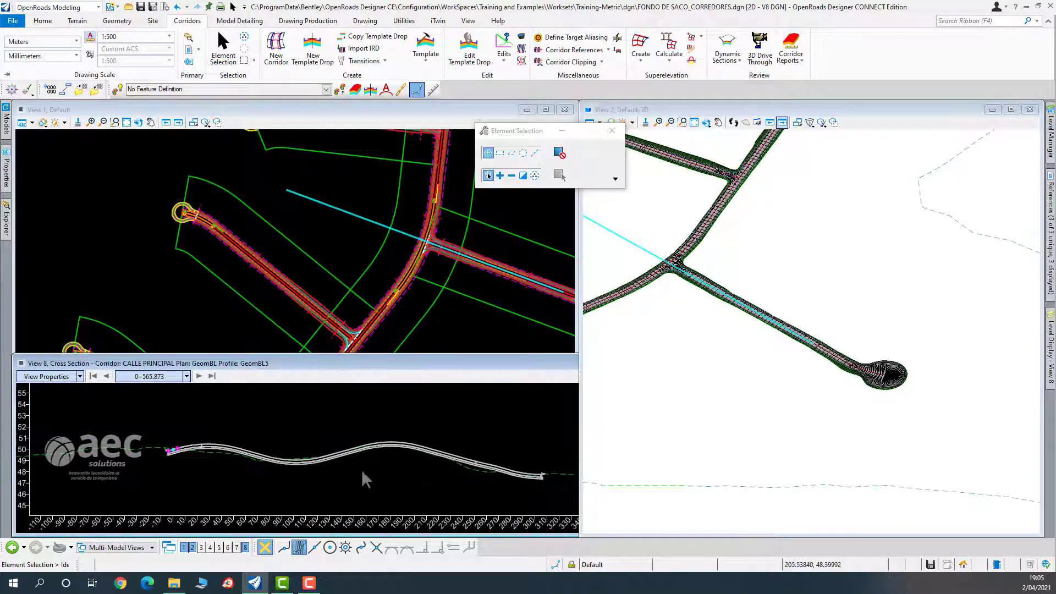
{"action": "scroll", "coordinate": [229, 468], "scroll_direction": "up", "scroll_amount": 3}
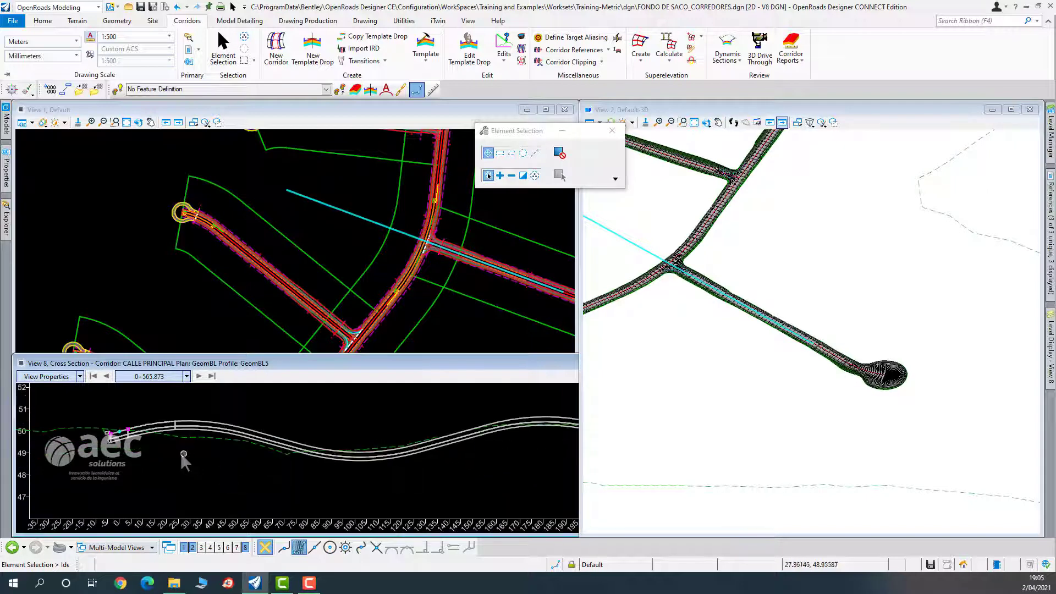
Reduce the vertical exaggeration of the cross section view and examine the side street's profile at 0+565.873.
{"action": "left_click", "coordinate": [80, 377]}
{"action": "left_click", "coordinate": [273, 407]}
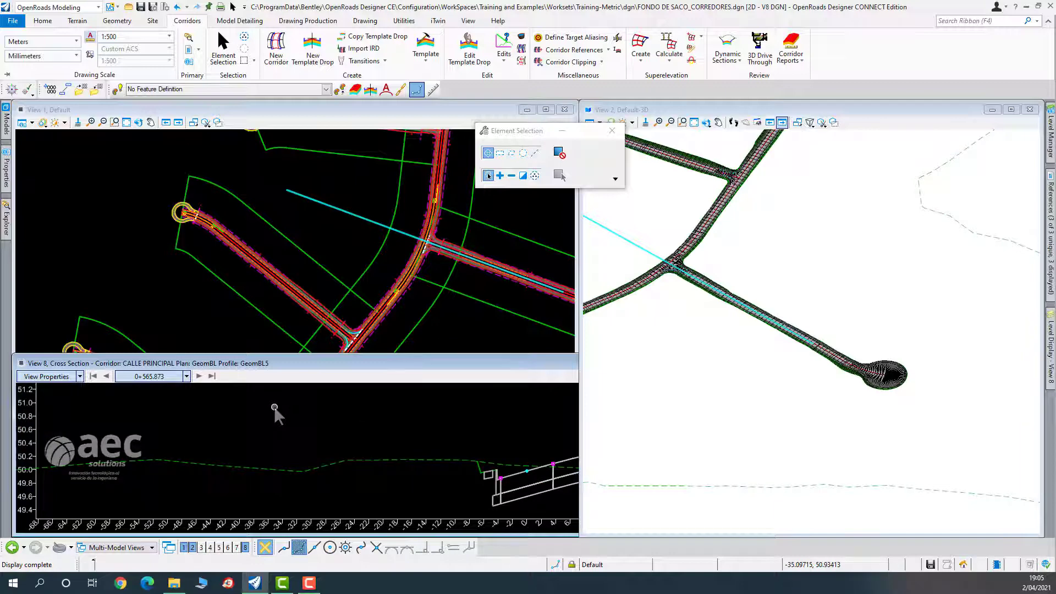
{"action": "scroll", "coordinate": [365, 436], "scroll_direction": "down", "scroll_amount": 4}
{"action": "scroll", "coordinate": [410, 439], "scroll_direction": "down", "scroll_amount": 3}
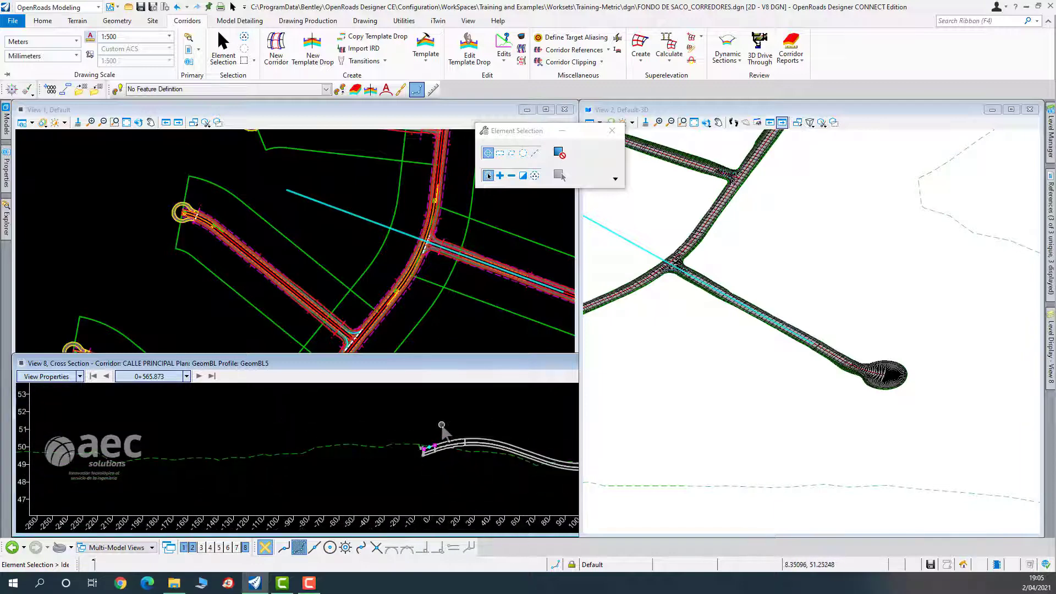
{"action": "scroll", "coordinate": [493, 425], "scroll_direction": "down", "scroll_amount": 1}
{"action": "middle_click_drag", "start_coordinate": [454, 426], "coordinate": [208, 448]}
{"action": "scroll", "coordinate": [261, 467], "scroll_direction": "up", "scroll_amount": 3}
{"action": "scroll", "coordinate": [173, 404], "scroll_direction": "up", "scroll_amount": 3}
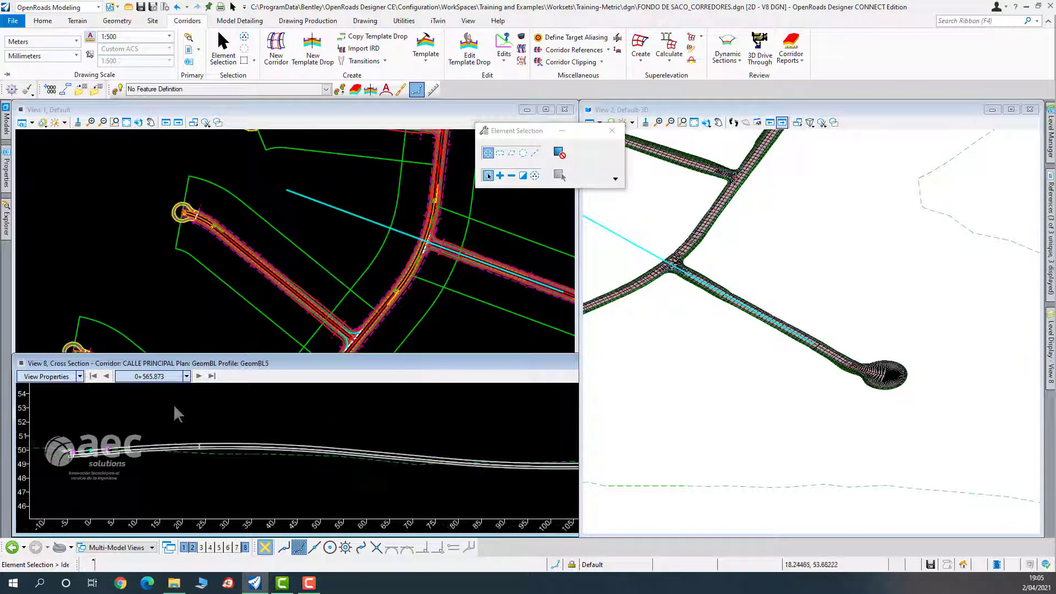
Set the cross section's vertical exaggeration to 1 and examine the curb and pavement at true scale.
{"action": "left_click", "coordinate": [80, 377]}
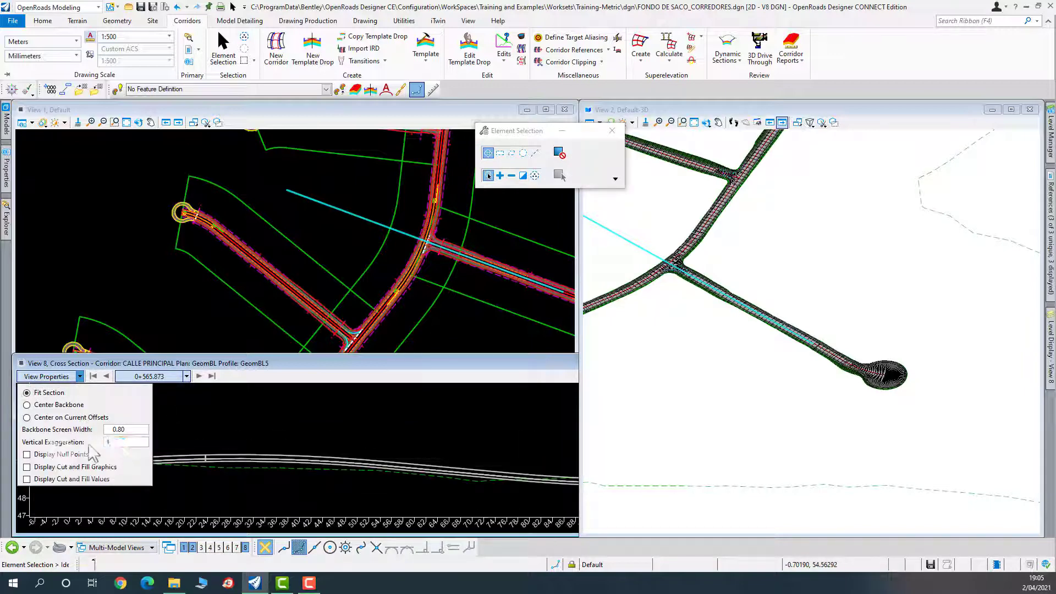
{"action": "left_click", "coordinate": [199, 460]}
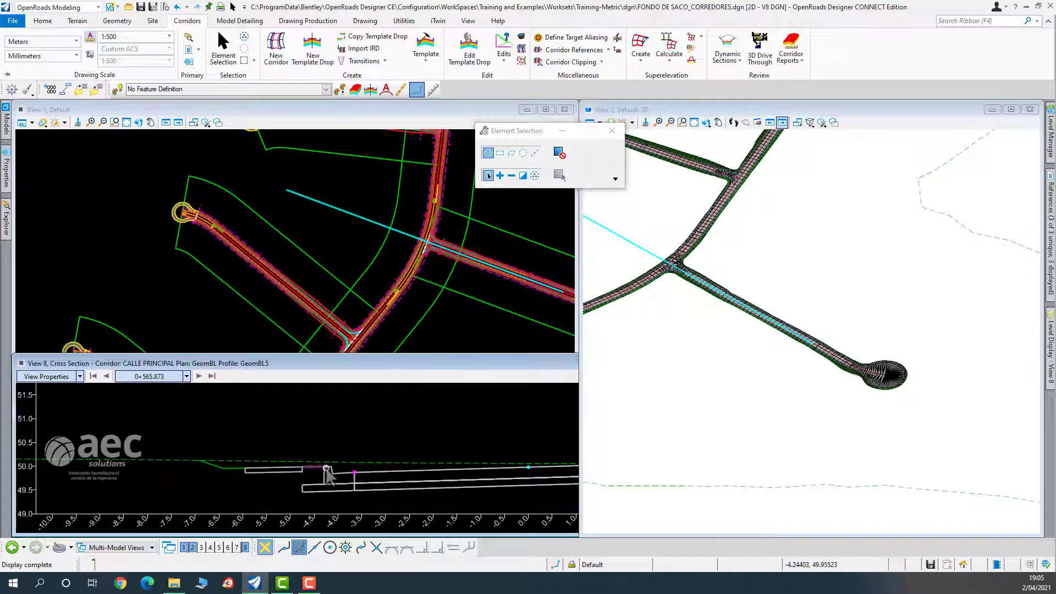
{"action": "scroll", "coordinate": [327, 476], "scroll_direction": "down", "scroll_amount": 2}
{"action": "middle_click_drag", "start_coordinate": [418, 470], "coordinate": [269, 447]}
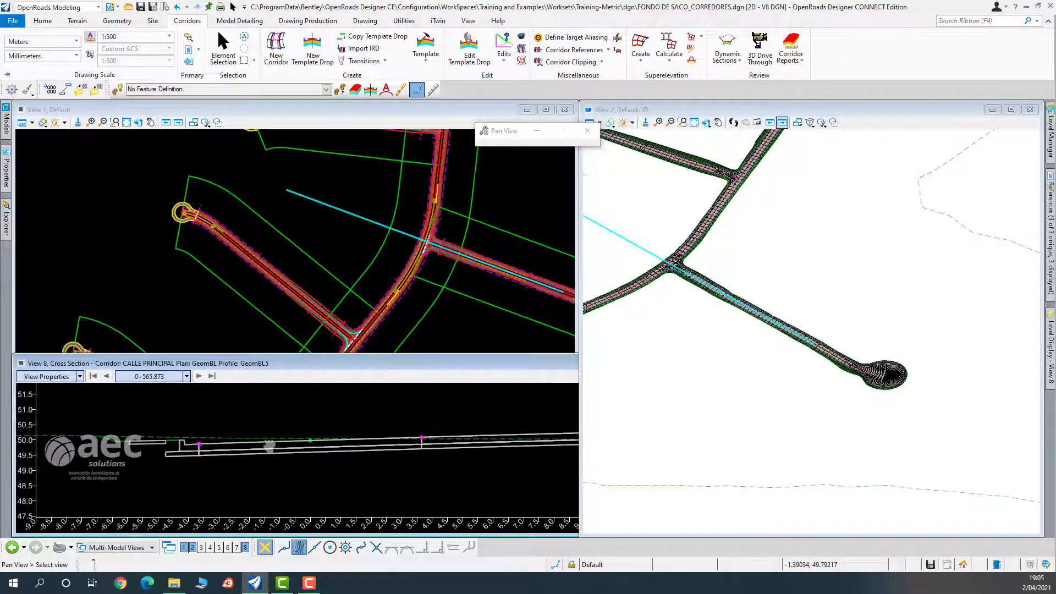
{"action": "scroll", "coordinate": [280, 448], "scroll_direction": "down", "scroll_amount": 2}
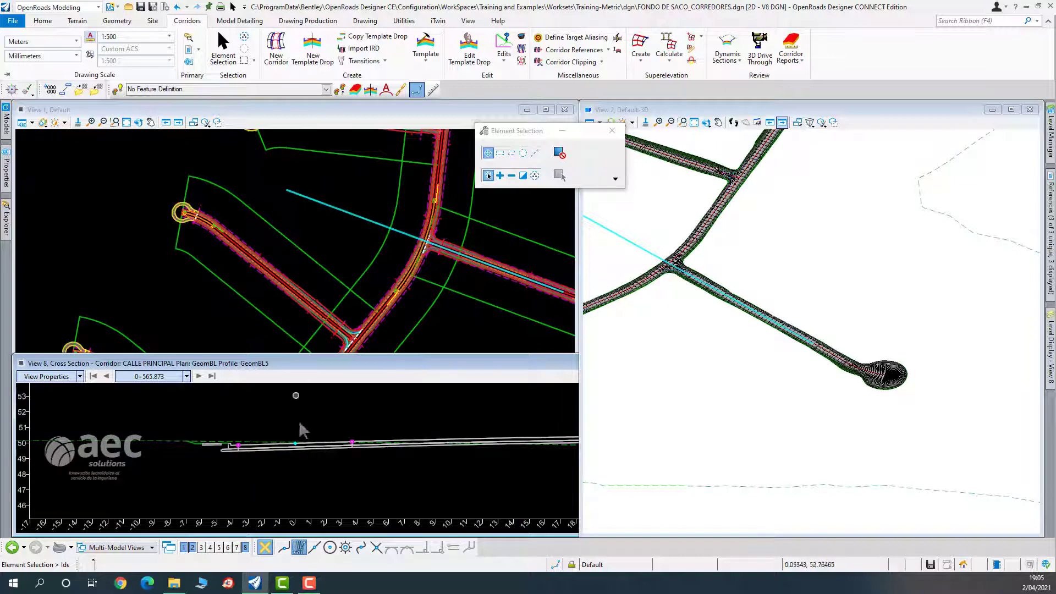
{"action": "scroll", "coordinate": [481, 440], "scroll_direction": "down", "scroll_amount": 2}
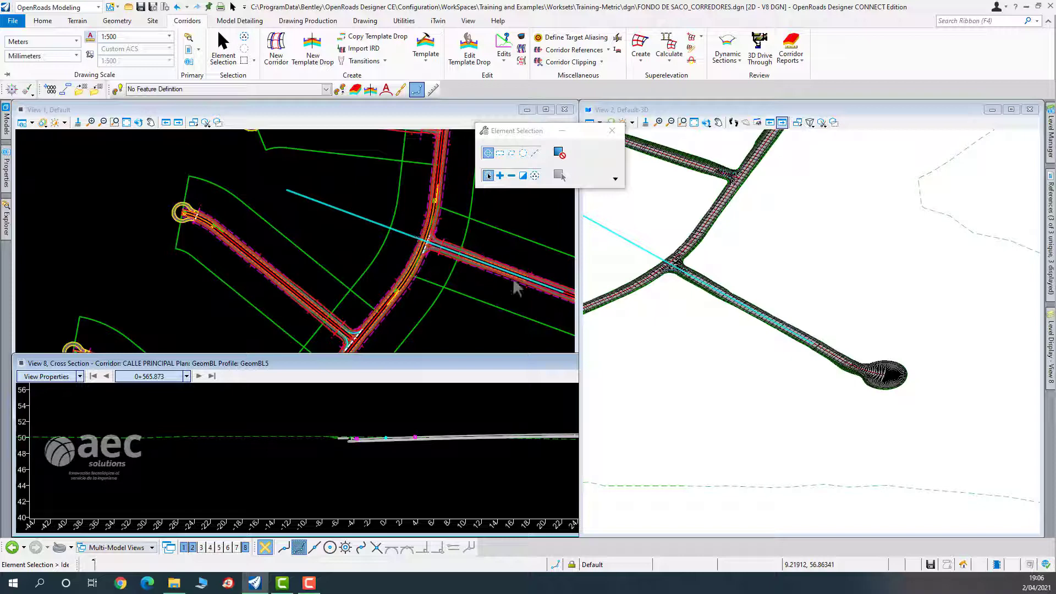
Open a dynamic cross section view along the cul-de-sac's central baseline GeomBL16, with left offset -40, right offset 40 and interval 2.
{"action": "scroll", "coordinate": [511, 279], "scroll_direction": "up", "scroll_amount": 5}
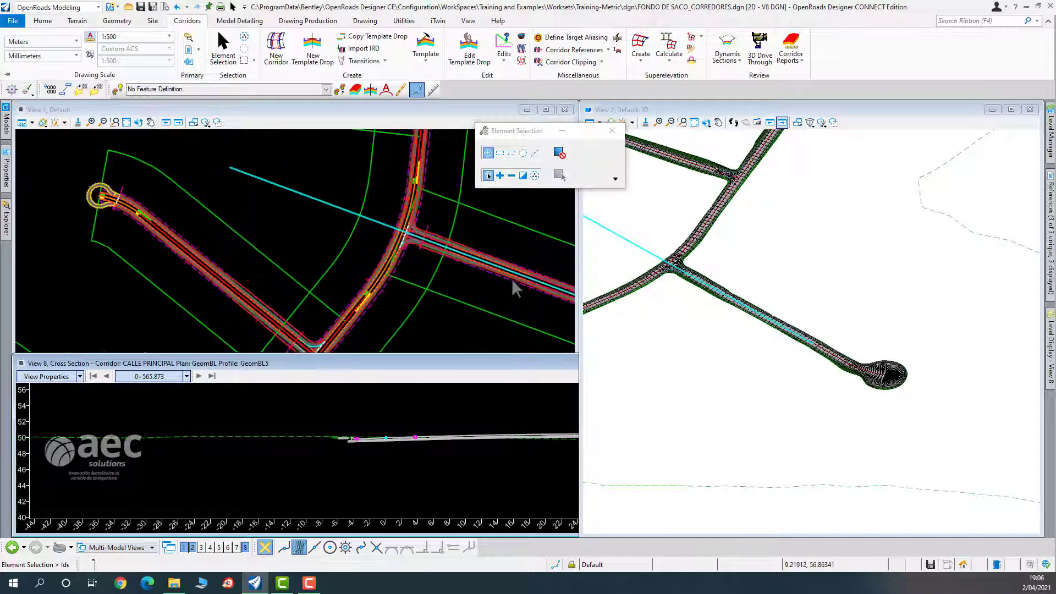
{"action": "scroll", "coordinate": [511, 278], "scroll_direction": "down", "scroll_amount": 4}
{"action": "middle_click_drag", "start_coordinate": [378, 292], "coordinate": [135, 243]}
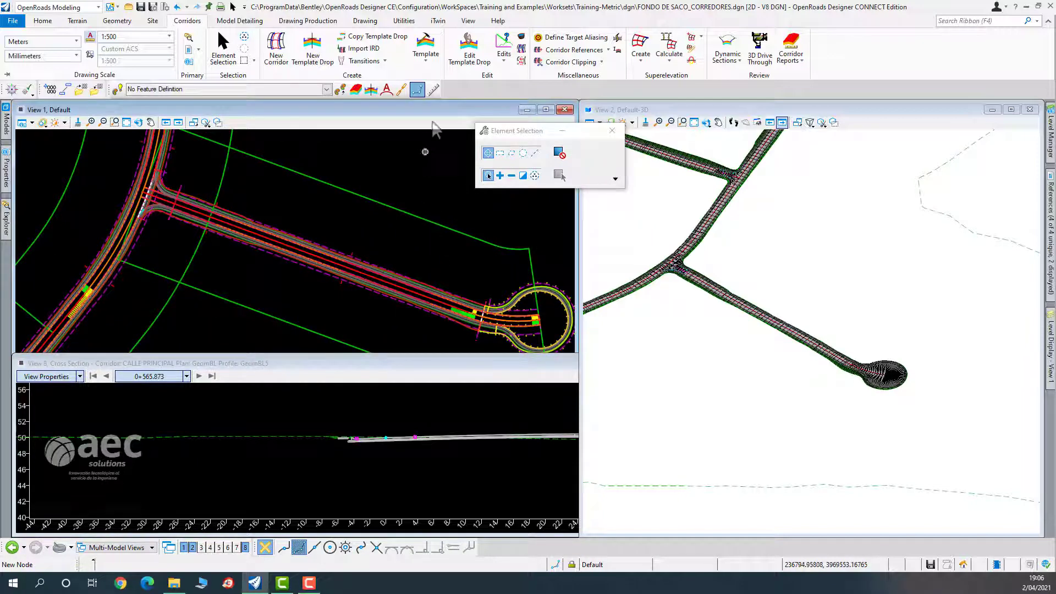
{"action": "left_click", "coordinate": [728, 52]}
{"action": "scroll", "coordinate": [520, 316], "scroll_direction": "up", "scroll_amount": 4}
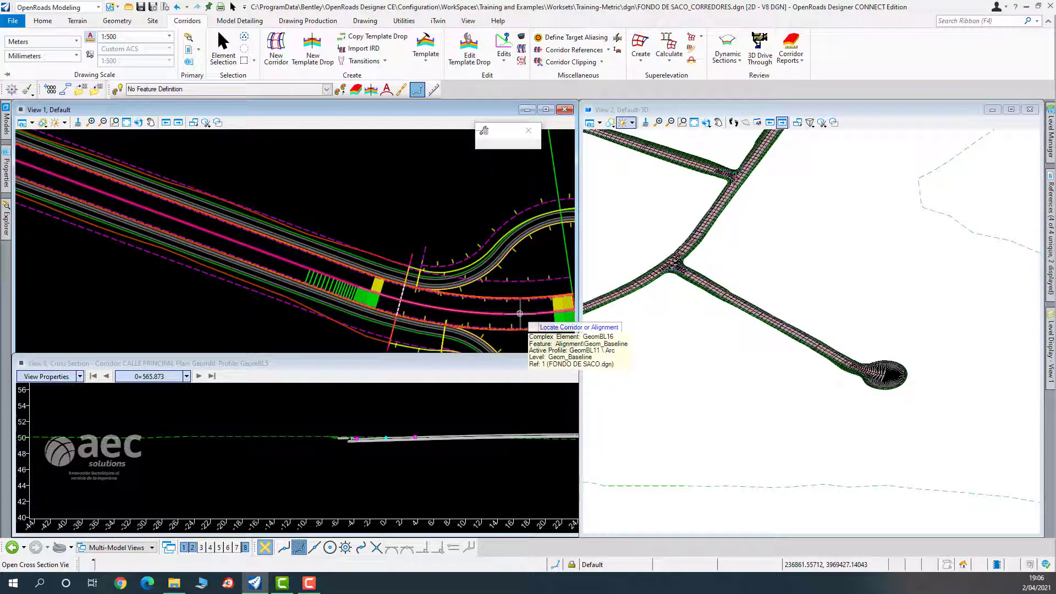
{"action": "left_click", "coordinate": [520, 314]}
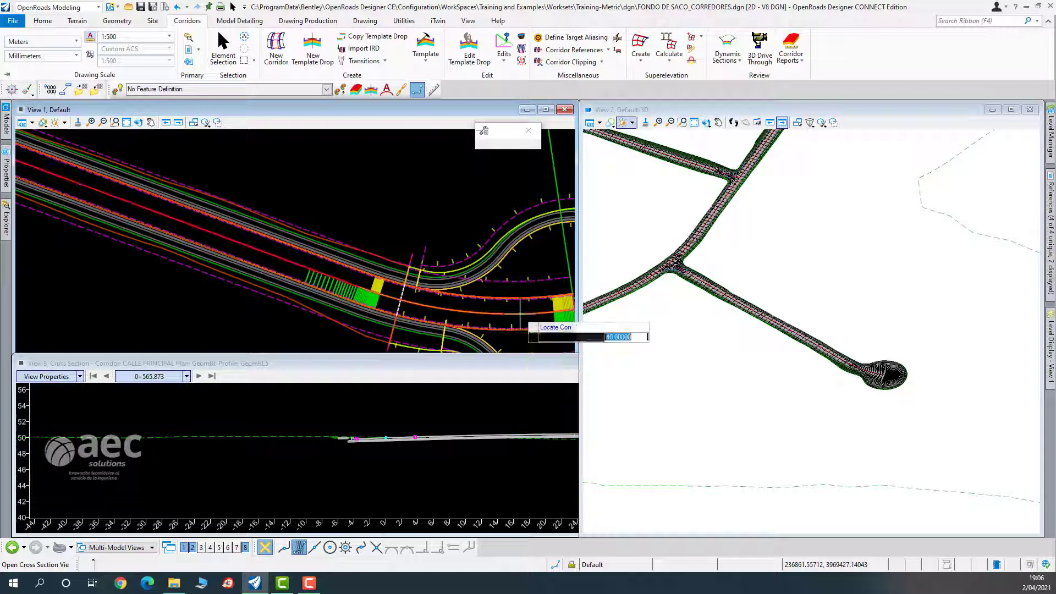
{"action": "middle_click_drag", "start_coordinate": [473, 294], "coordinate": [358, 197]}
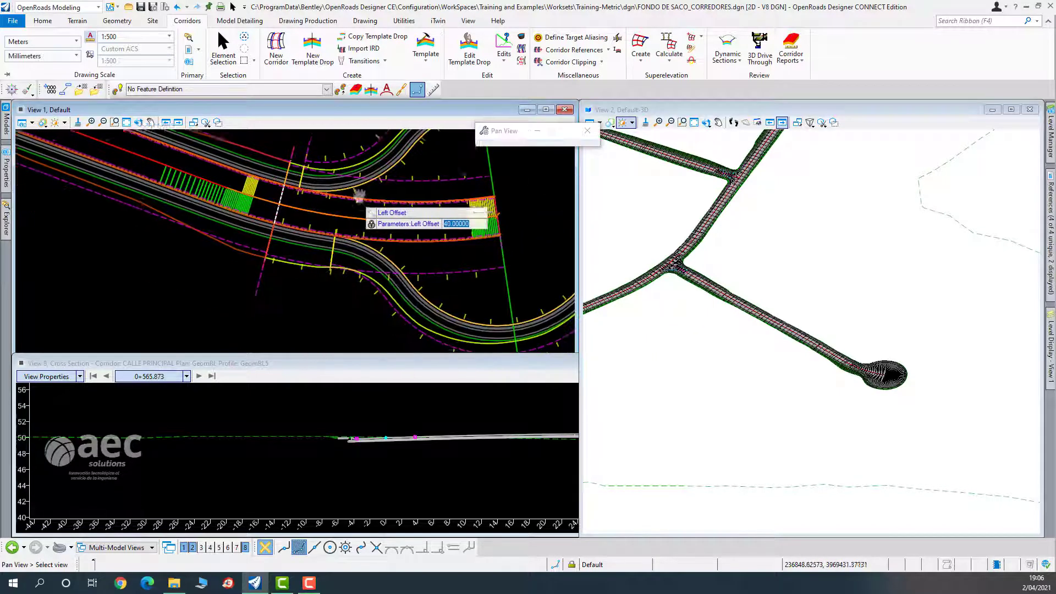
{"action": "scroll", "coordinate": [357, 197], "scroll_direction": "down", "scroll_amount": 5}
{"action": "left_click", "coordinate": [357, 280]}
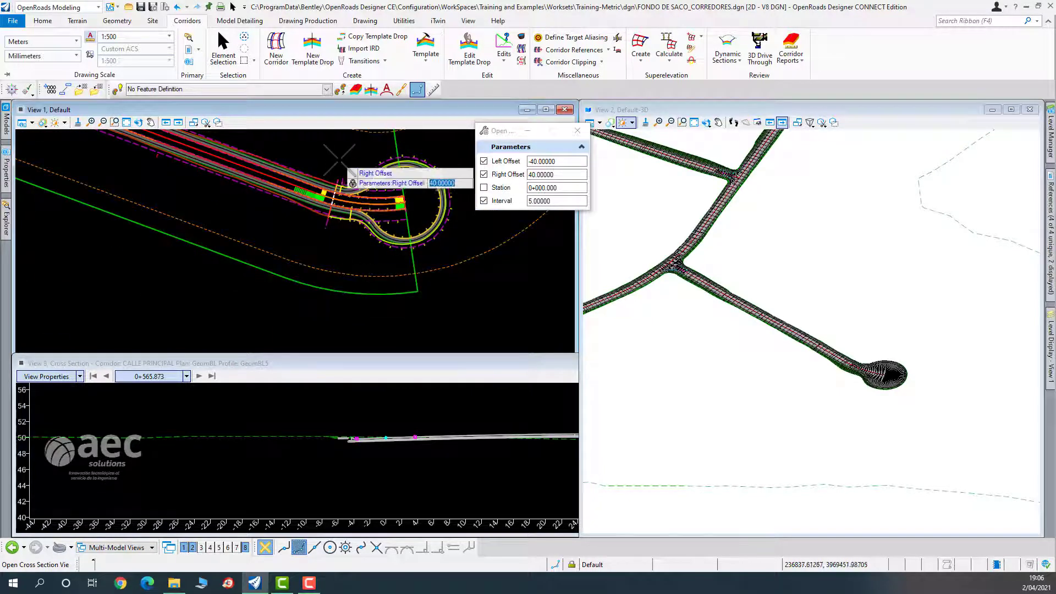
{"action": "middle_click_drag", "start_coordinate": [349, 165], "coordinate": [311, 269]}
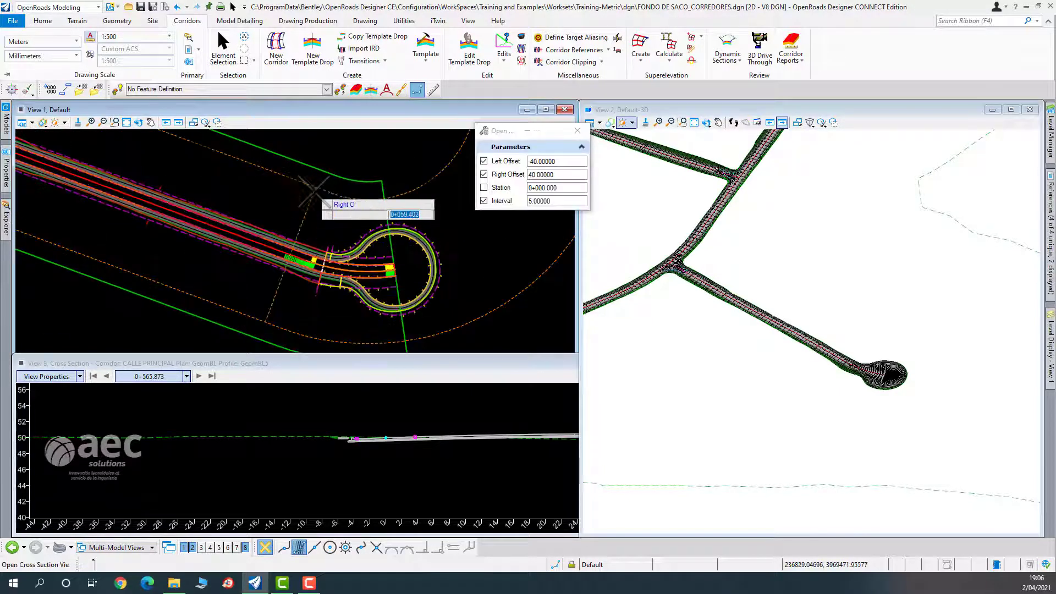
{"action": "left_click", "coordinate": [315, 190]}
{"action": "left_click", "coordinate": [416, 169]}
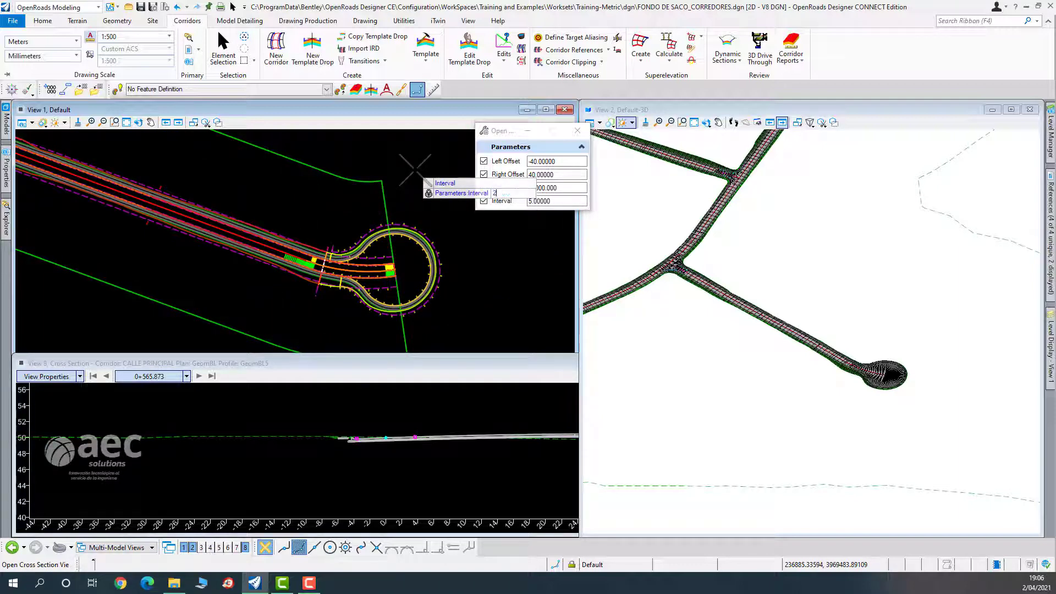
{"action": "left_click", "coordinate": [416, 169]}
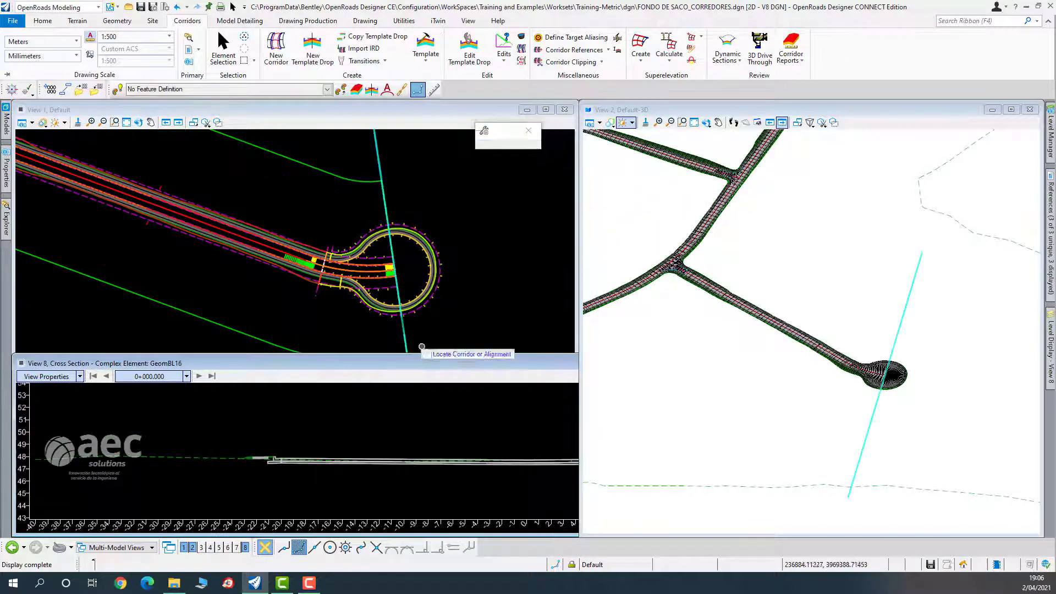
{"action": "left_click", "coordinate": [240, 58]}
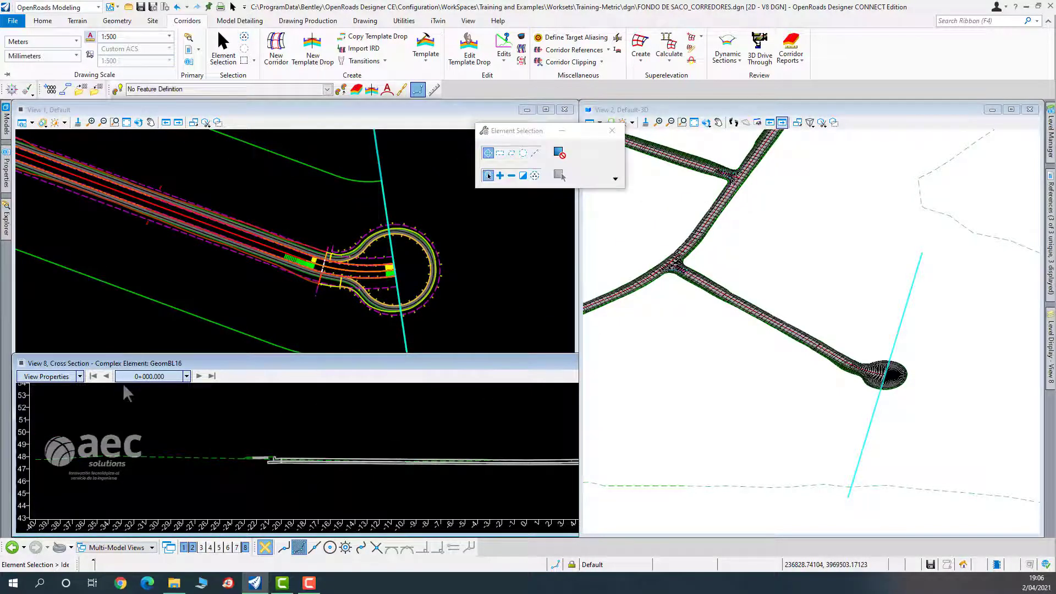
Set the vertical exaggeration to 10.00 and examine the section across the cul-de-sac at station 0+000.000.
{"action": "left_click", "coordinate": [79, 379]}
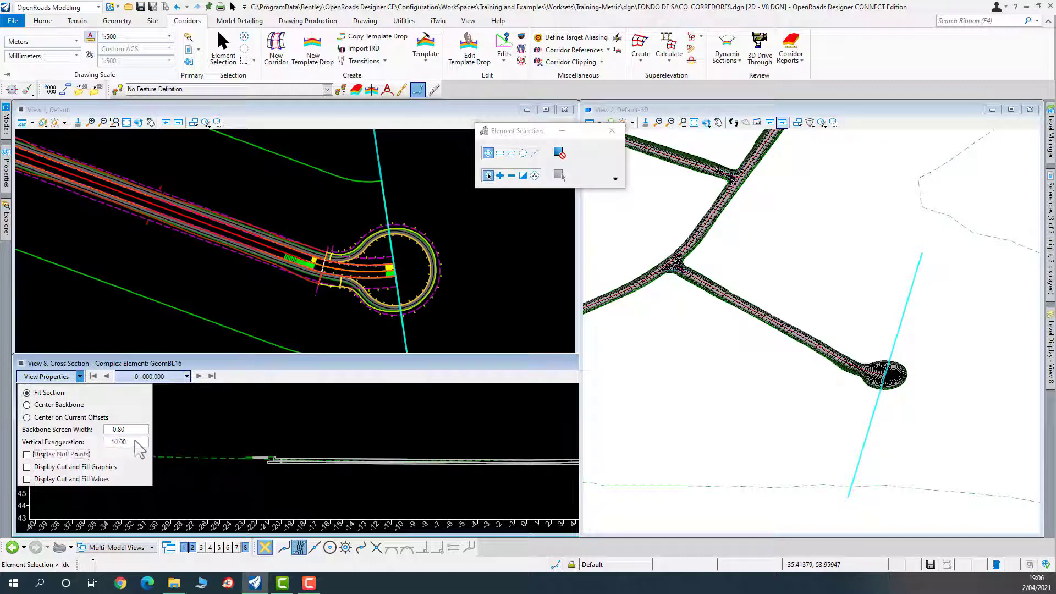
{"action": "left_click", "coordinate": [285, 417]}
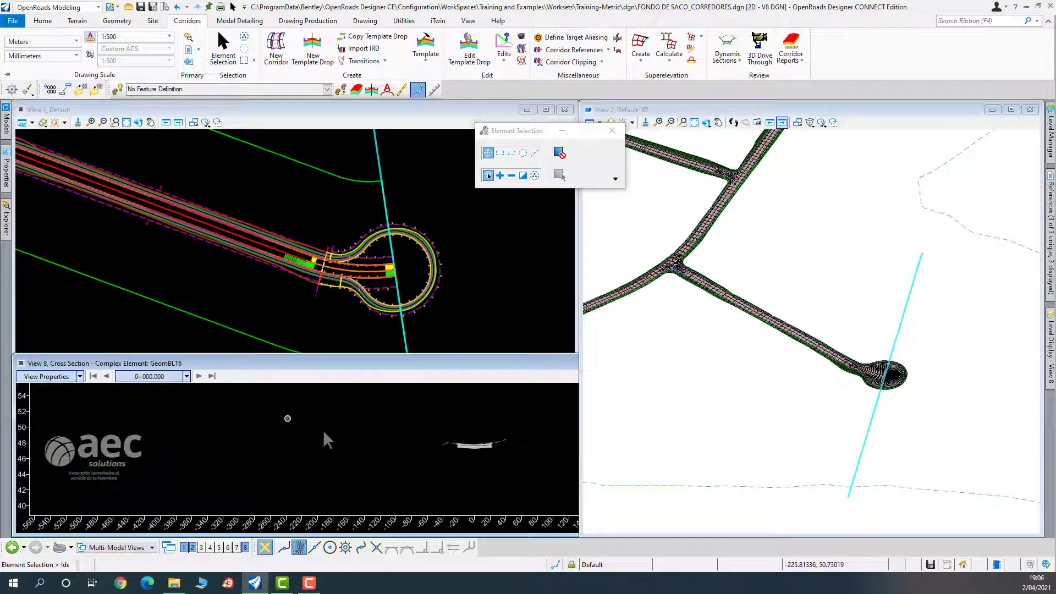
{"action": "scroll", "coordinate": [427, 418], "scroll_direction": "up", "scroll_amount": 2}
{"action": "scroll", "coordinate": [411, 305], "scroll_direction": "up", "scroll_amount": 3}
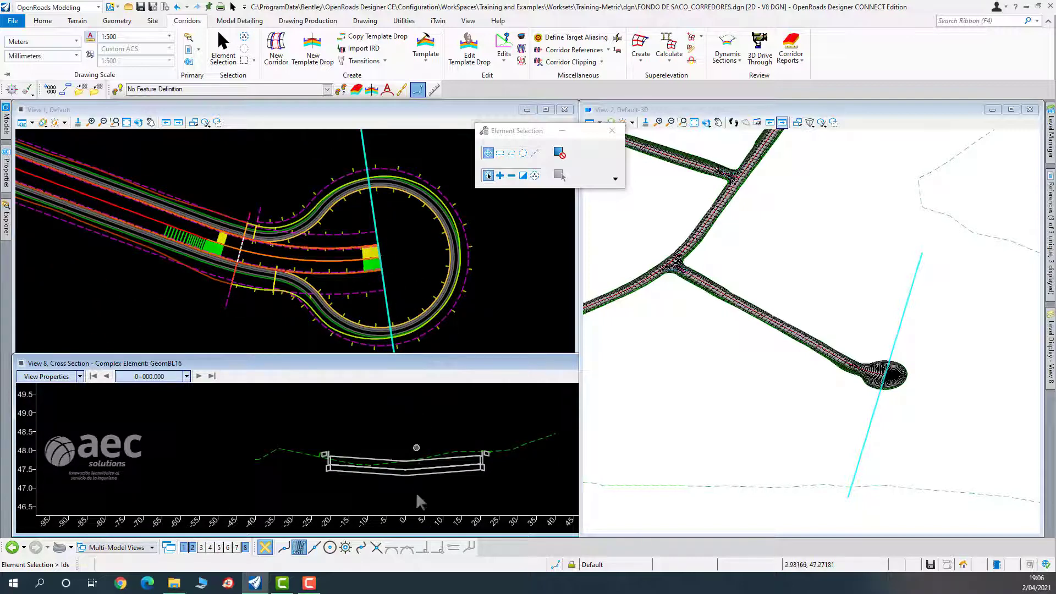
Examine the pavement layers at station 0+000.000, advance the section to 0+006.000 and bring the cross section view fully to the front.
{"action": "scroll", "coordinate": [417, 468], "scroll_direction": "up", "scroll_amount": 2}
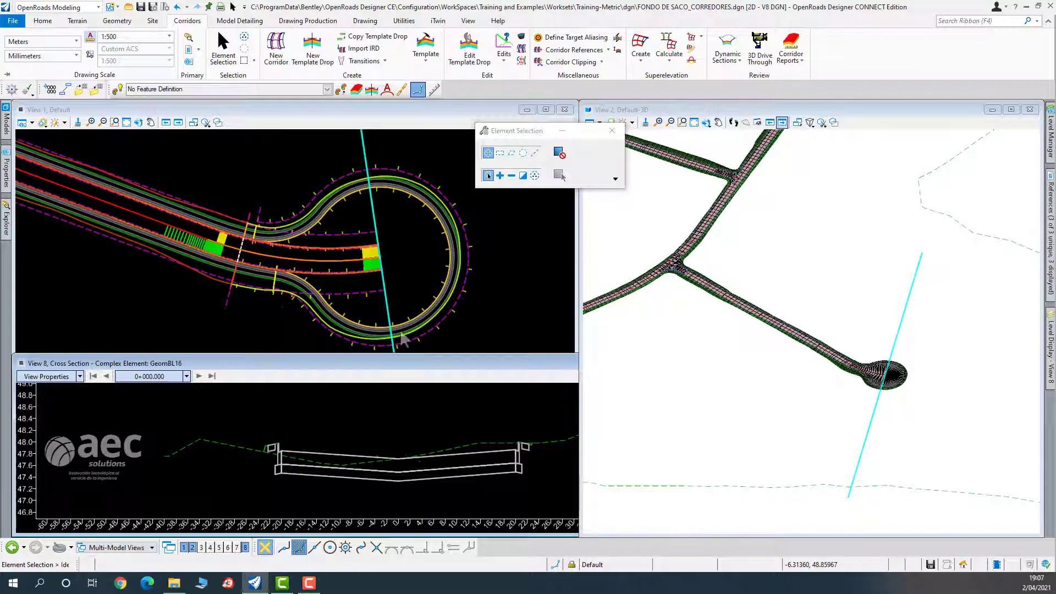
{"action": "scroll", "coordinate": [410, 467], "scroll_direction": "up", "scroll_amount": 2}
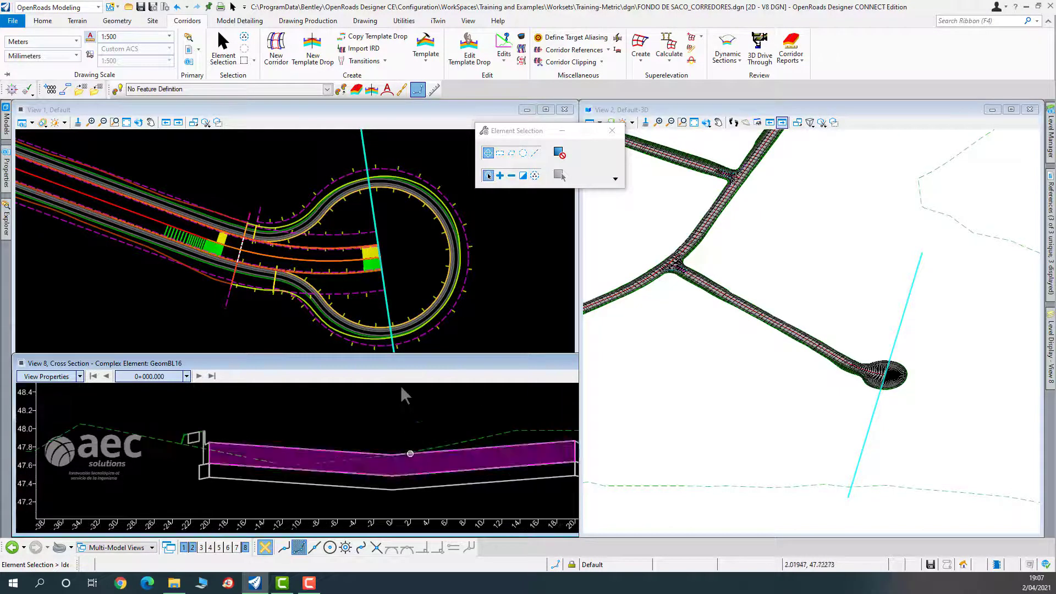
{"action": "scroll", "coordinate": [387, 470], "scroll_direction": "down", "scroll_amount": 2}
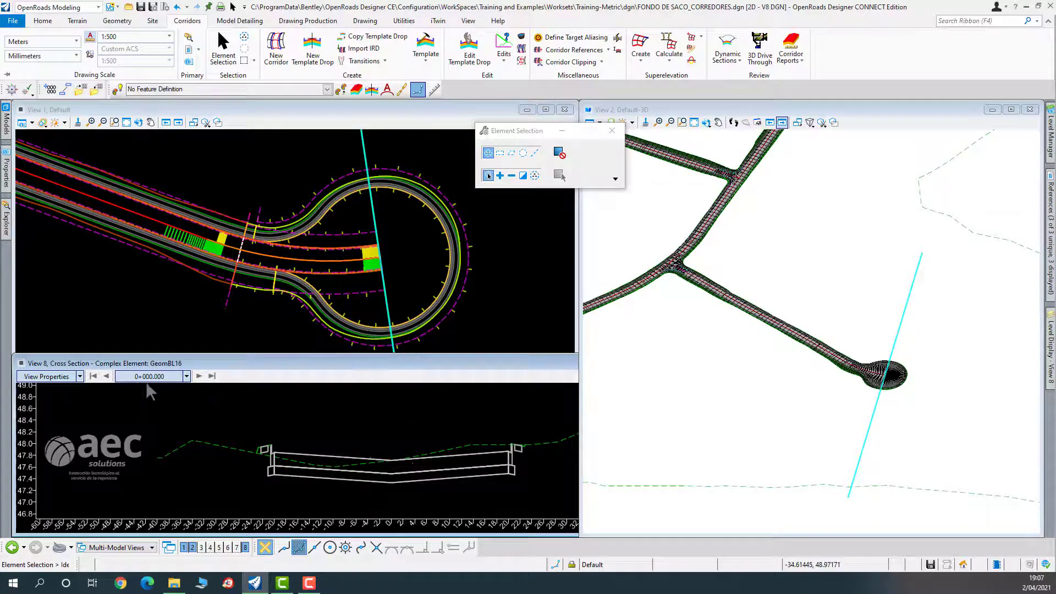
{"action": "left_click", "coordinate": [200, 376]}
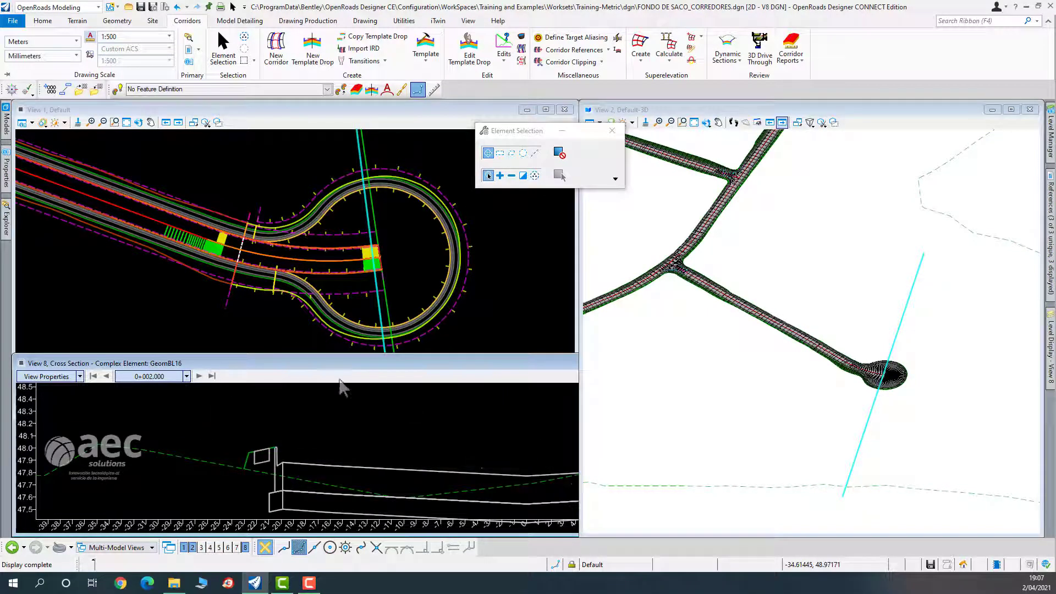
{"action": "left_click", "coordinate": [198, 376]}
{"action": "left_click", "coordinate": [199, 377]}
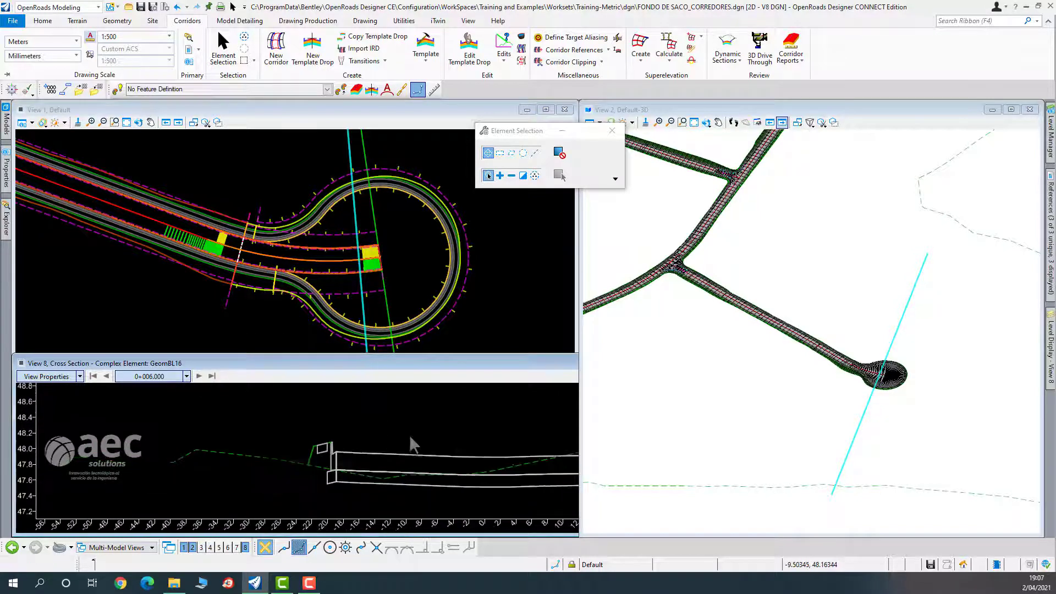
{"action": "left_click", "coordinate": [572, 372]}
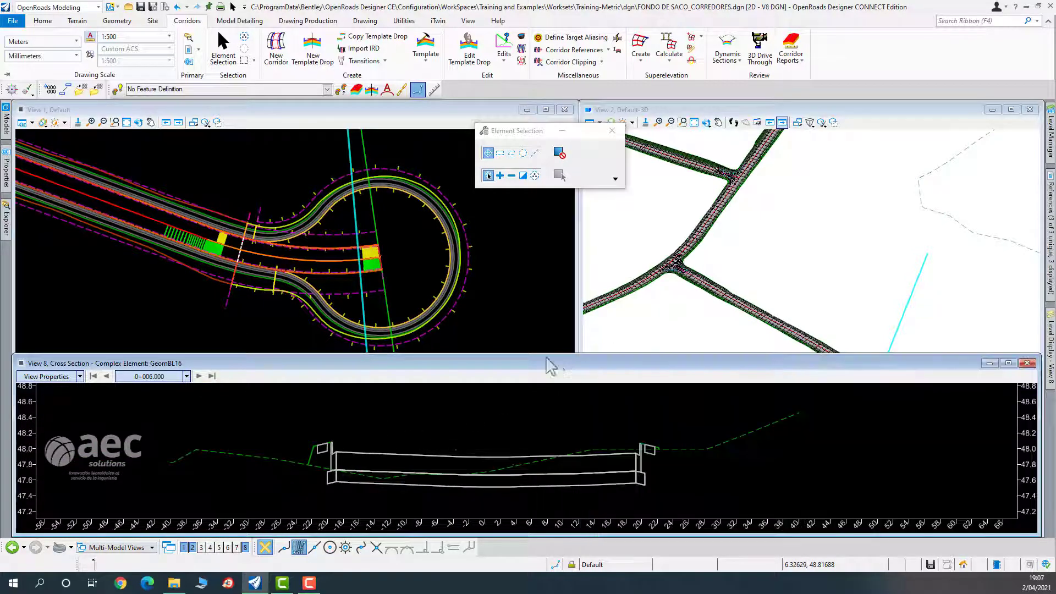
Advance the cross section station by station through the cul-de-sac bulb from 0+006.000 to 0+024.000.
{"action": "left_click", "coordinate": [199, 377]}
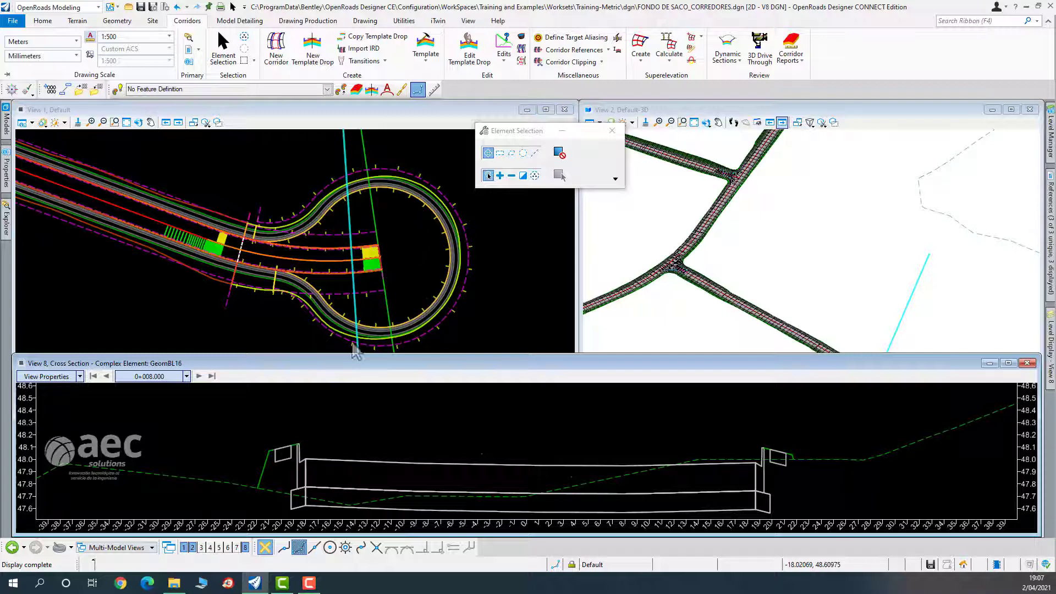
{"action": "left_click", "coordinate": [200, 377]}
{"action": "left_click", "coordinate": [200, 376]}
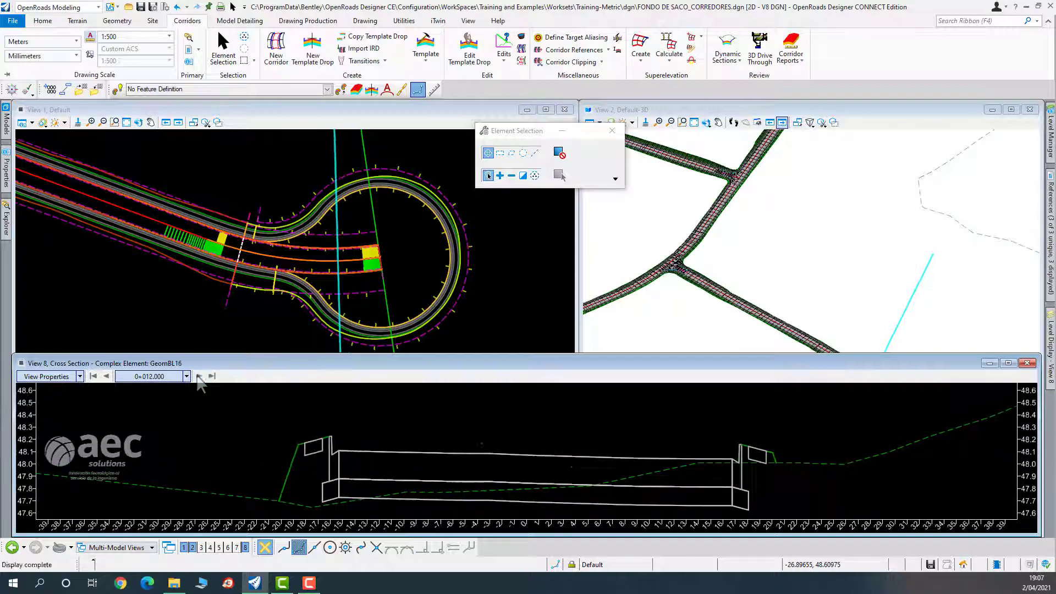
{"action": "left_click", "coordinate": [200, 377]}
{"action": "left_click", "coordinate": [200, 376]}
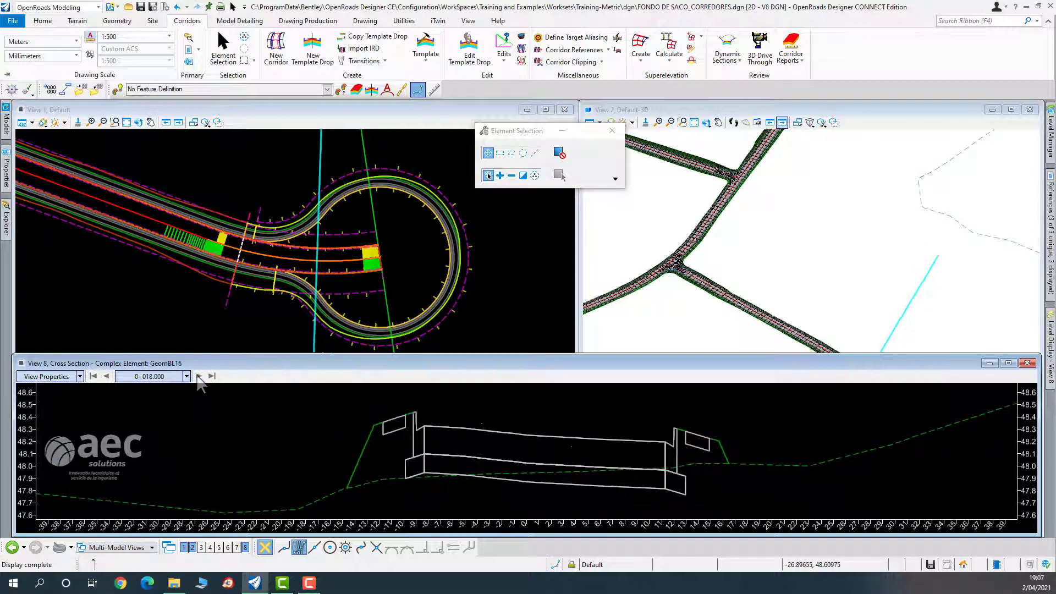
{"action": "left_click", "coordinate": [200, 376]}
{"action": "left_click", "coordinate": [200, 376]}
{"action": "left_click", "coordinate": [200, 377]}
{"action": "left_click", "coordinate": [200, 376]}
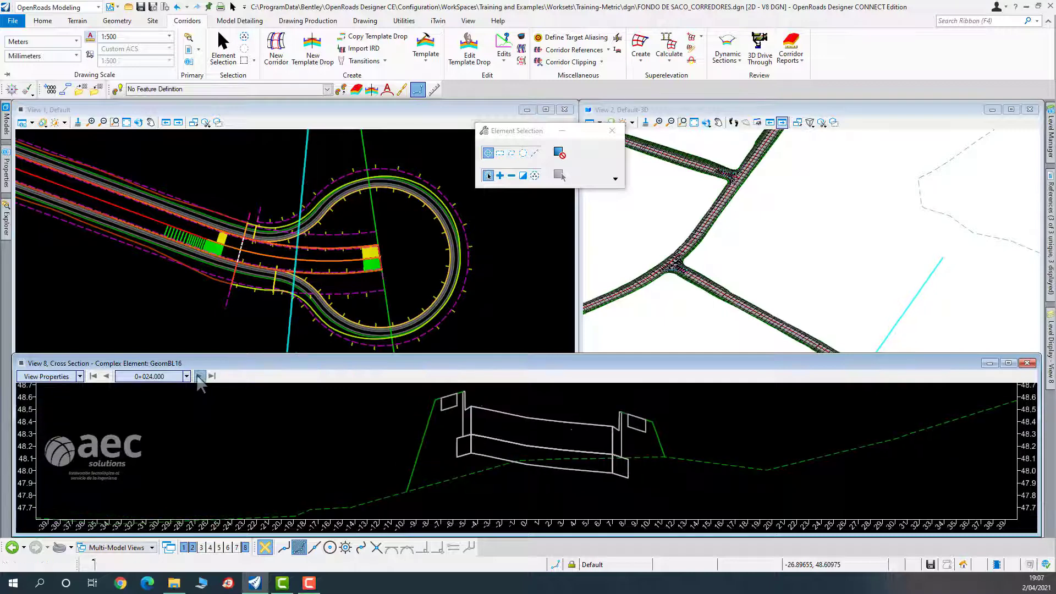
Continue stepping the cross section through the cul-de-sac's neck to station 0+050.000 on the adjoining street.
{"action": "left_click", "coordinate": [200, 377]}
{"action": "left_click", "coordinate": [200, 376]}
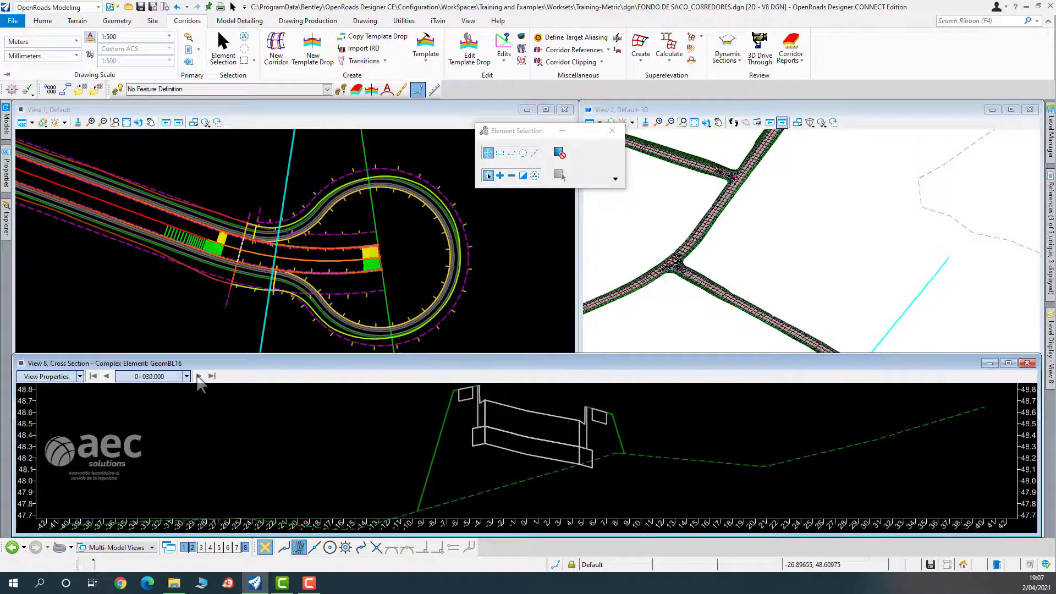
{"action": "left_click", "coordinate": [200, 377]}
{"action": "left_click", "coordinate": [200, 376]}
{"action": "left_click", "coordinate": [200, 377]}
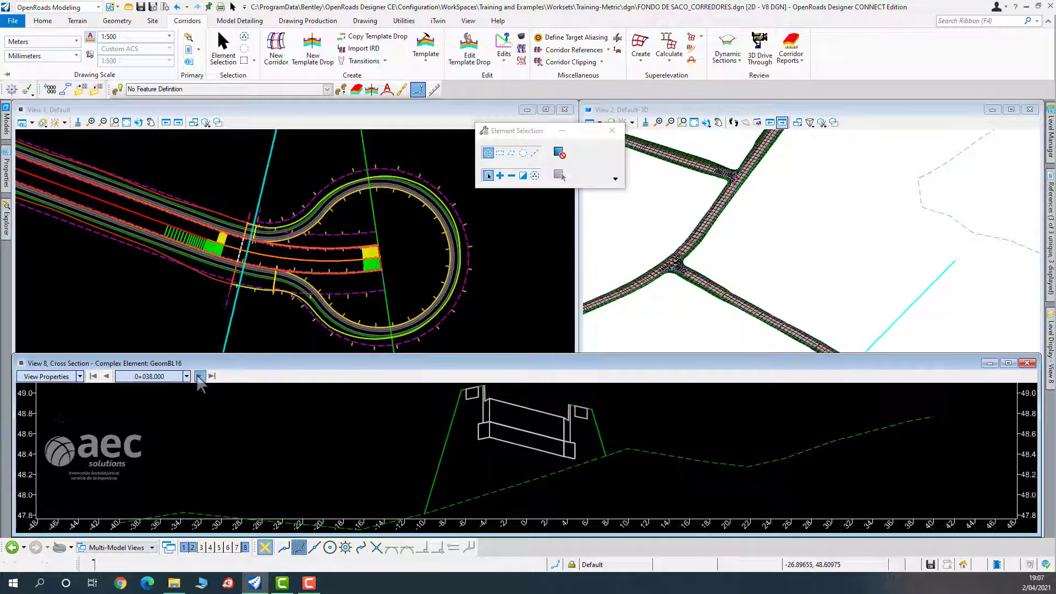
{"action": "left_click", "coordinate": [200, 377]}
{"action": "left_click", "coordinate": [200, 376]}
{"action": "left_click", "coordinate": [200, 376]}
{"action": "left_click", "coordinate": [199, 376]}
{"action": "left_click", "coordinate": [200, 376]}
{"action": "left_click", "coordinate": [200, 377]}
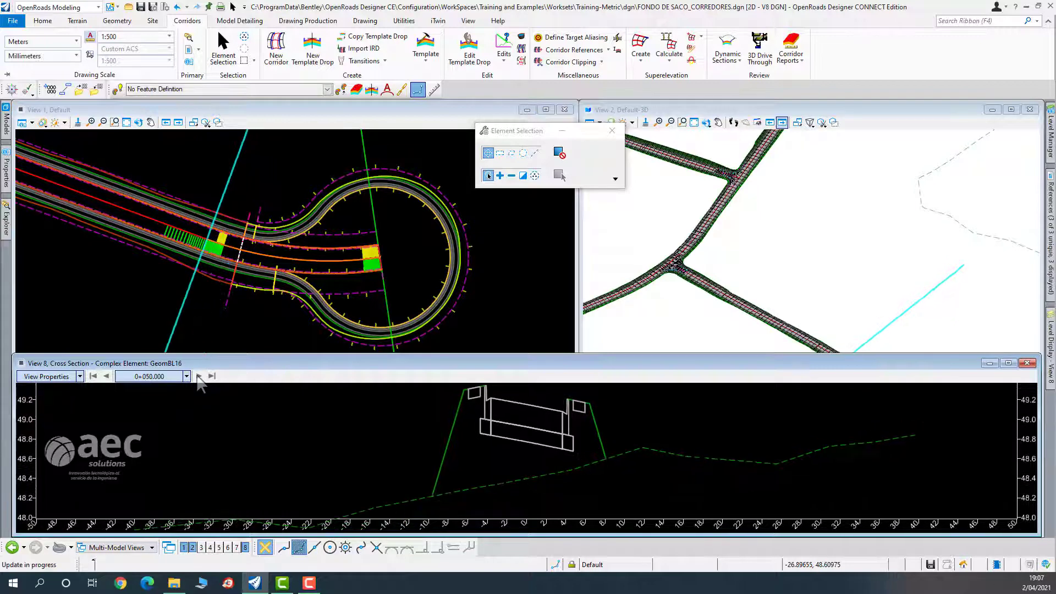
Advance the cross section along the street beyond the cul-de-sac transition to station 0+068.000.
{"action": "left_click", "coordinate": [200, 377]}
{"action": "left_click", "coordinate": [200, 376]}
{"action": "left_click", "coordinate": [200, 376]}
{"action": "left_click", "coordinate": [200, 376]}
{"action": "left_click", "coordinate": [200, 376]}
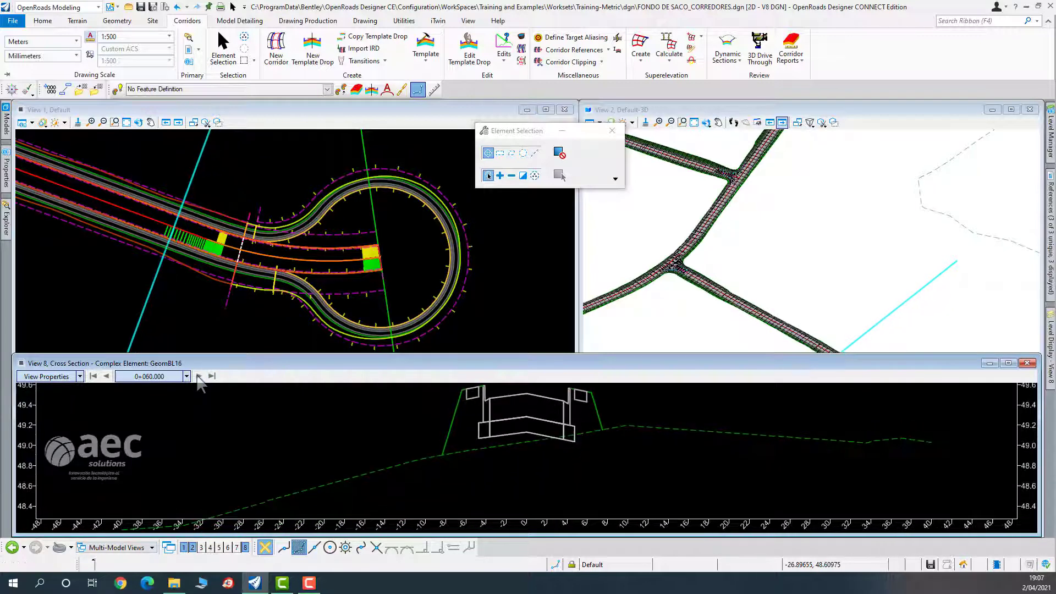
{"action": "left_click", "coordinate": [200, 376]}
{"action": "left_click", "coordinate": [200, 376]}
{"action": "left_click", "coordinate": [200, 376]}
{"action": "left_click", "coordinate": [199, 377]}
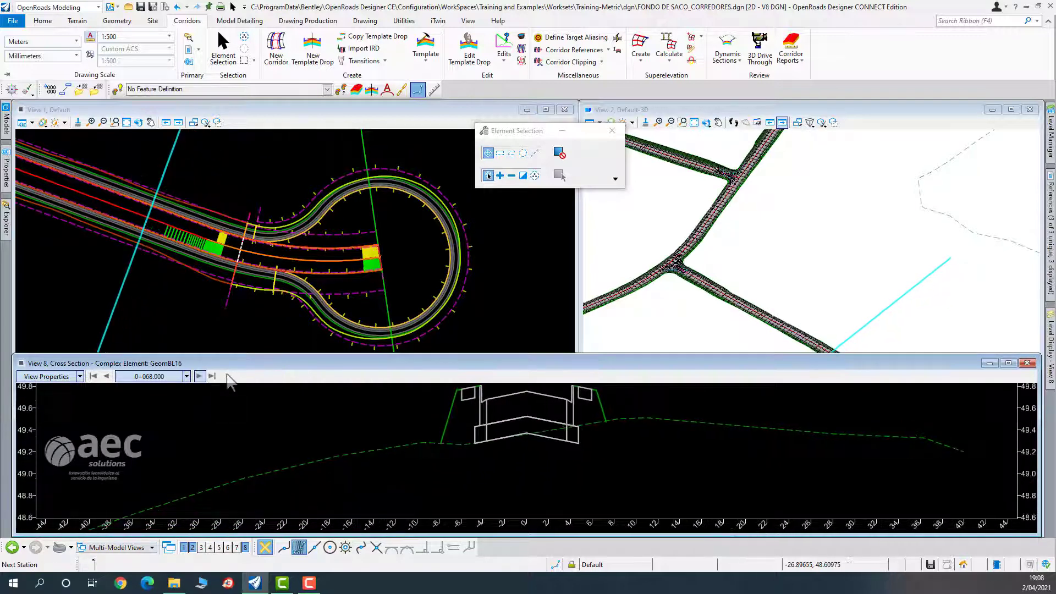
Locate the cross section by datapoint in the plan, near the street's junction with the main road, at station 0+269.728.
{"action": "right_click", "coordinate": [455, 499]}
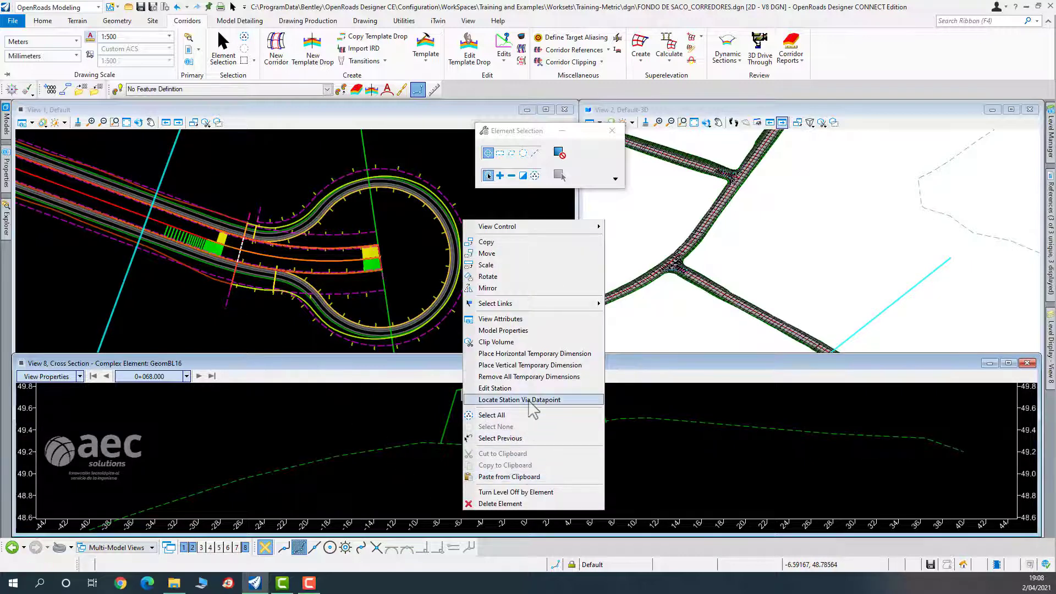
{"action": "left_click", "coordinate": [528, 400]}
{"action": "left_click", "coordinate": [219, 312]}
{"action": "scroll", "coordinate": [219, 311], "scroll_direction": "down", "scroll_amount": 7}
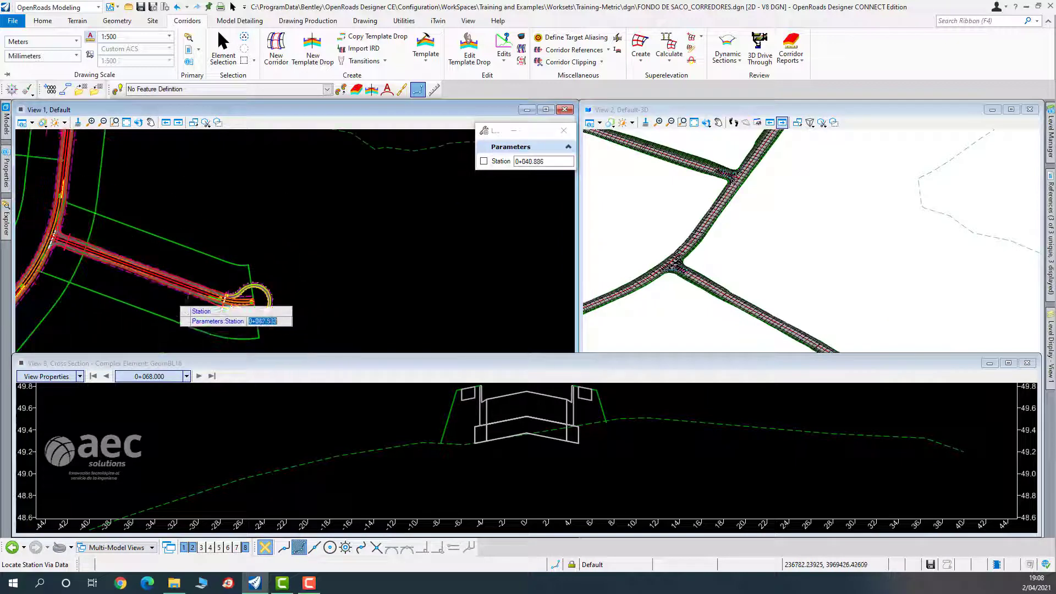
{"action": "middle_click_drag", "start_coordinate": [87, 269], "coordinate": [304, 324]}
{"action": "scroll", "coordinate": [264, 322], "scroll_direction": "up", "scroll_amount": 5}
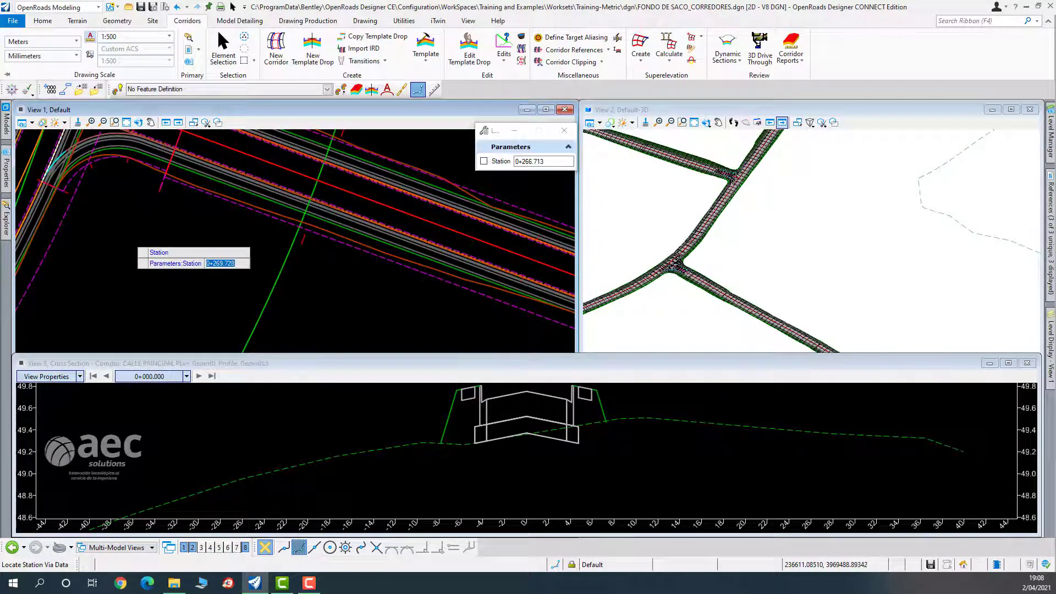
{"action": "left_click", "coordinate": [128, 246]}
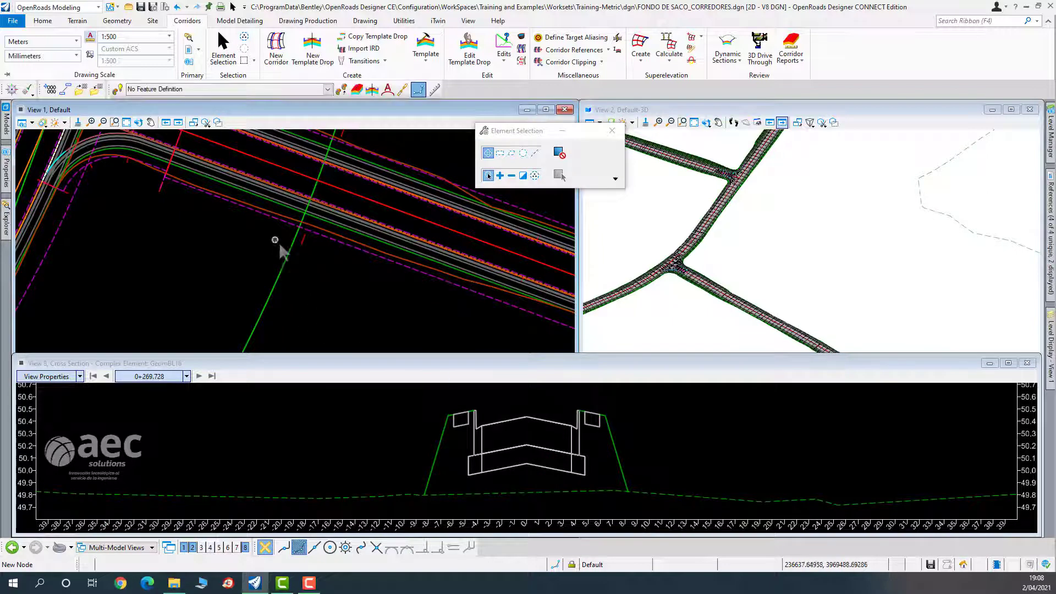
Step the cross section forward from 0+269.728 to 0+282.000, where the street begins widening into the junction.
{"action": "left_click", "coordinate": [199, 377]}
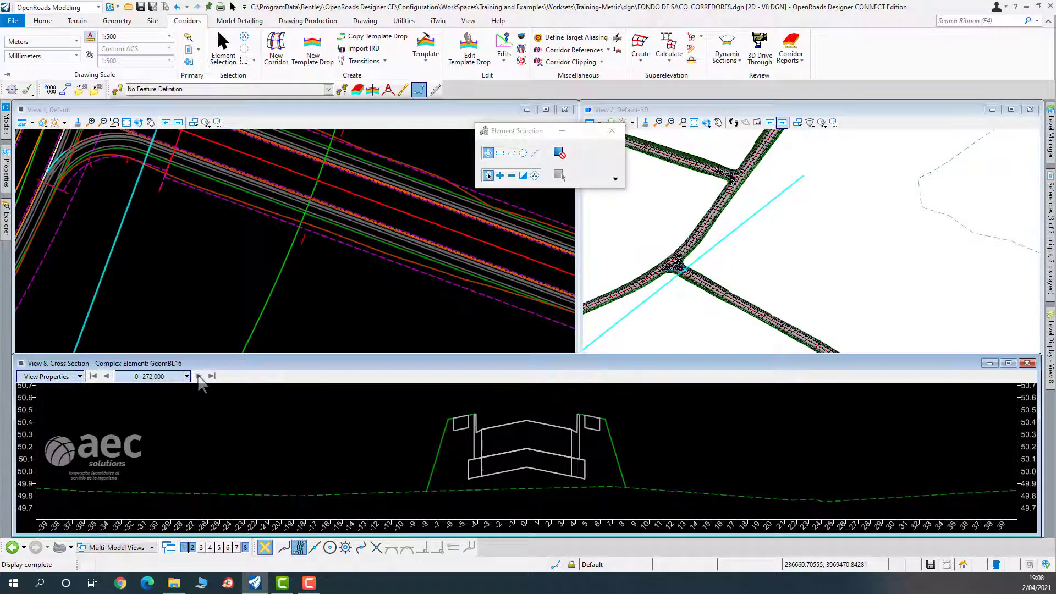
{"action": "left_click", "coordinate": [199, 376]}
{"action": "left_click", "coordinate": [199, 377]}
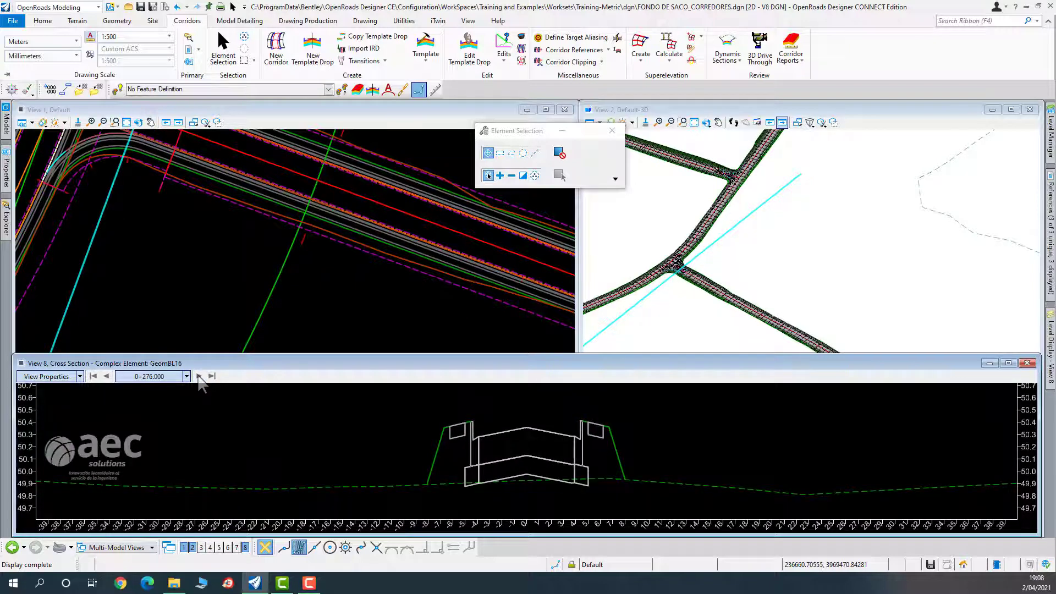
{"action": "left_click", "coordinate": [199, 376]}
{"action": "scroll", "coordinate": [199, 291], "scroll_direction": "down", "scroll_amount": 1}
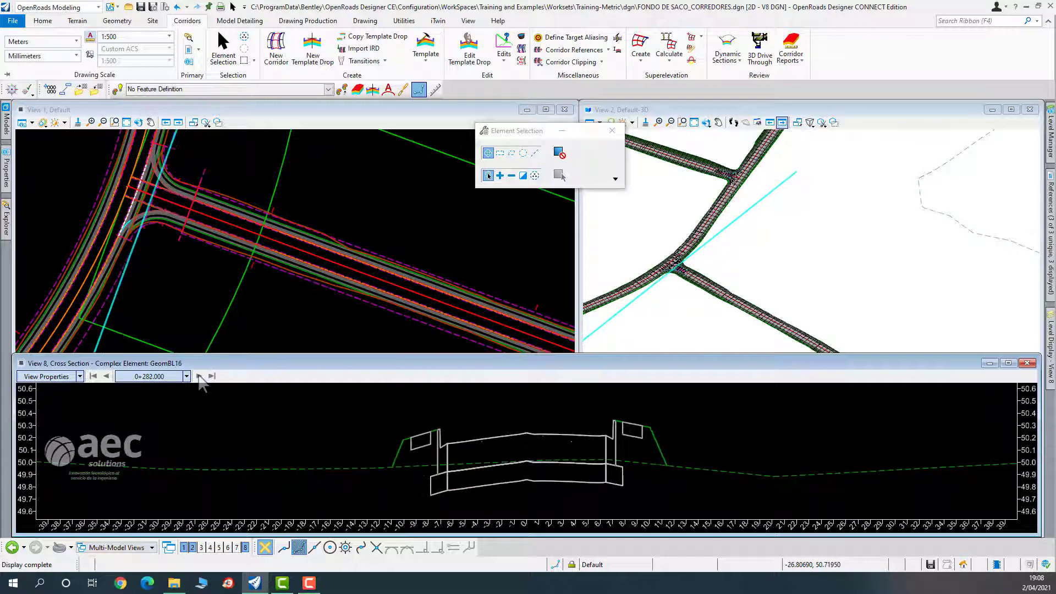
Advance the cross section through the junction's corner curves to the baseline's final station, 0+291.287.
{"action": "left_click", "coordinate": [199, 377]}
{"action": "left_click", "coordinate": [199, 377]}
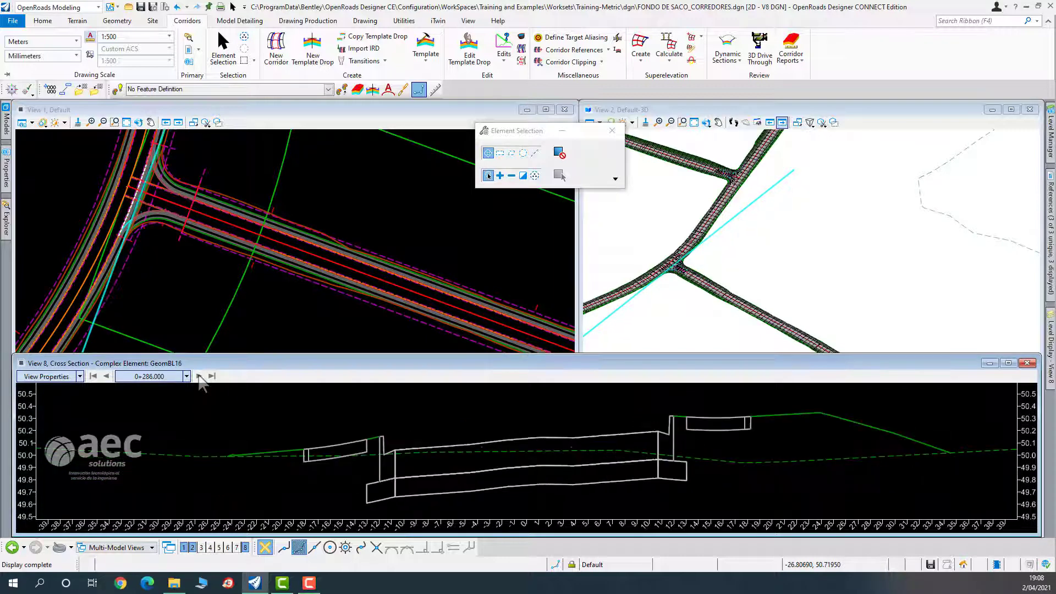
{"action": "left_click", "coordinate": [199, 377]}
{"action": "left_click", "coordinate": [199, 377]}
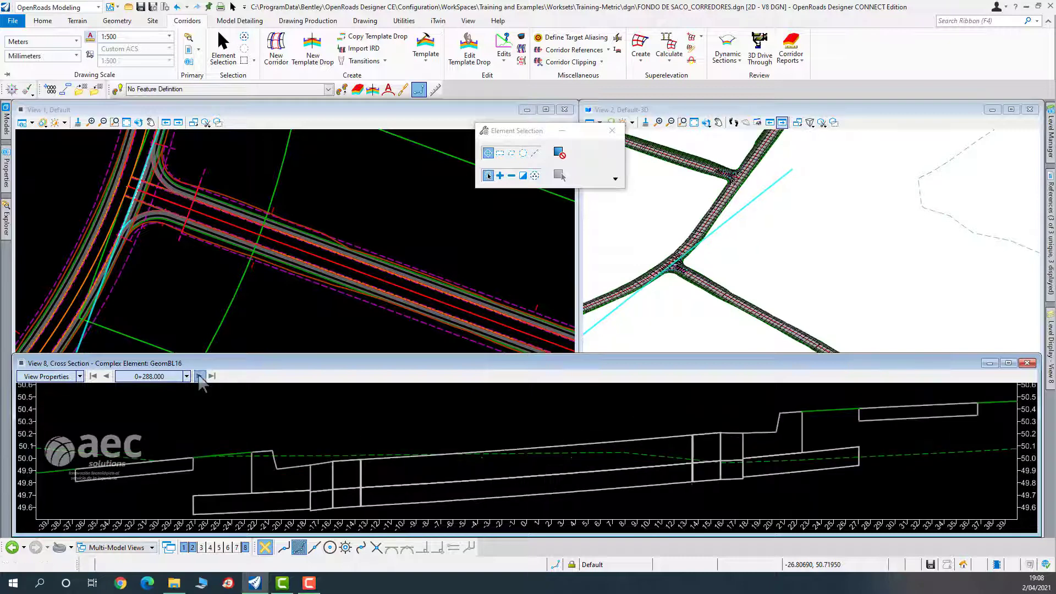
{"action": "left_click", "coordinate": [199, 377]}
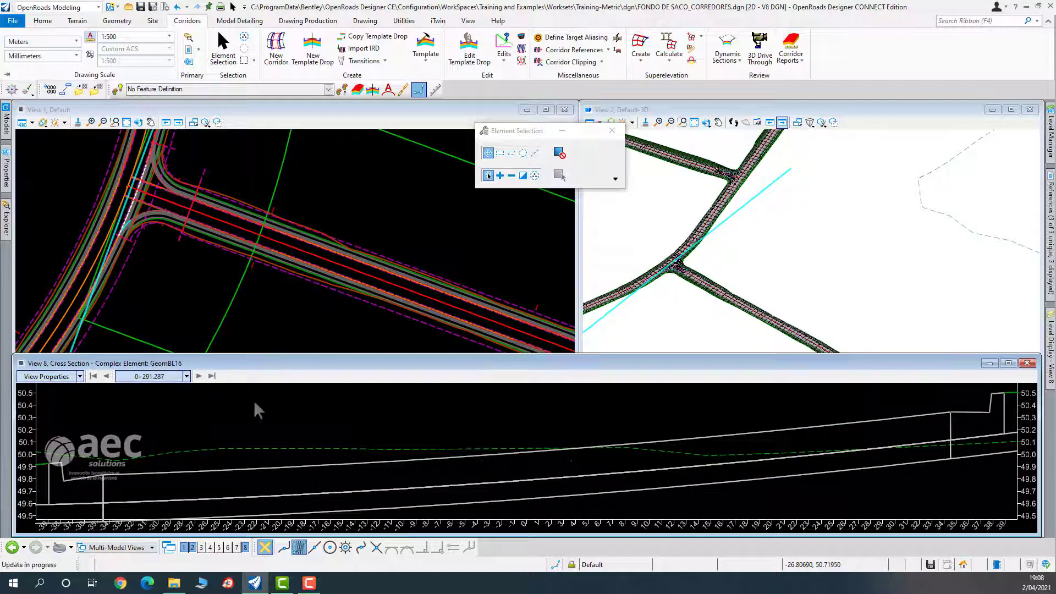
Examine the full section at the end station, then return to 0+290.000 and inspect the pavement and curbs.
{"action": "scroll", "coordinate": [369, 444], "scroll_direction": "down", "scroll_amount": 4}
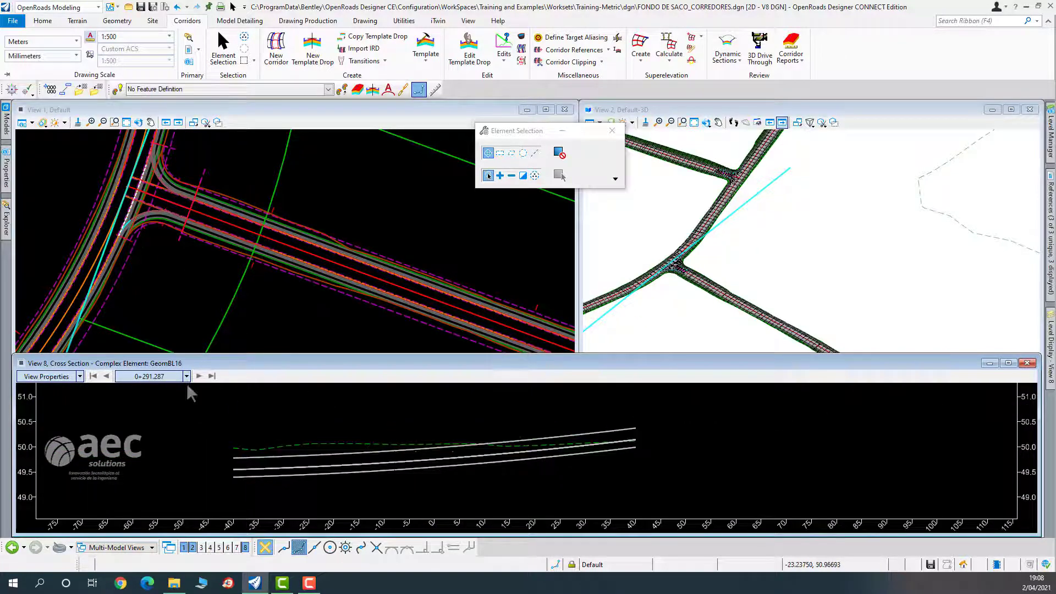
{"action": "left_click", "coordinate": [106, 377]}
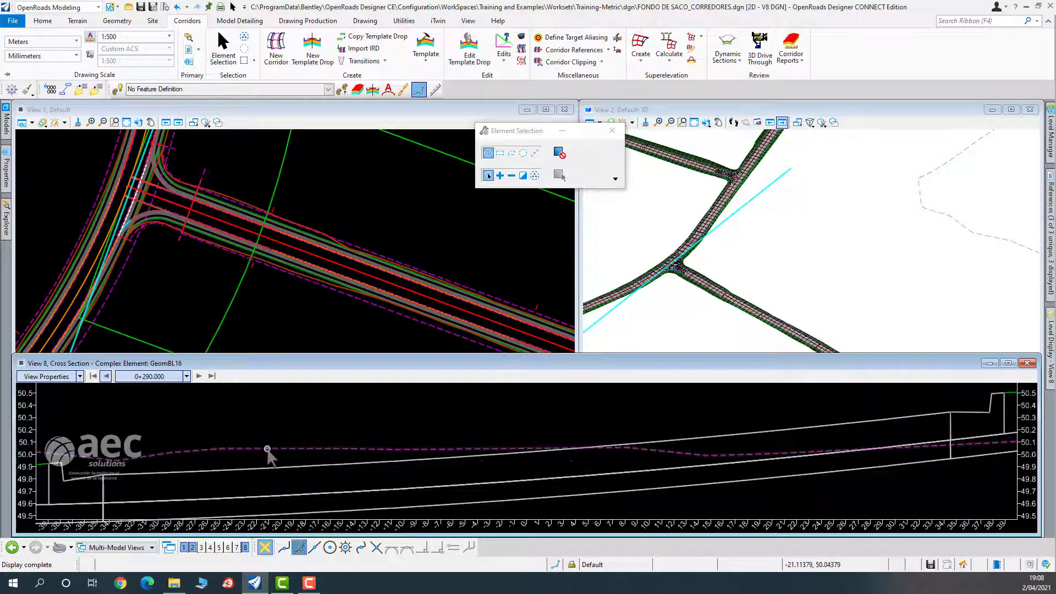
{"action": "scroll", "coordinate": [286, 452], "scroll_direction": "up", "scroll_amount": 4}
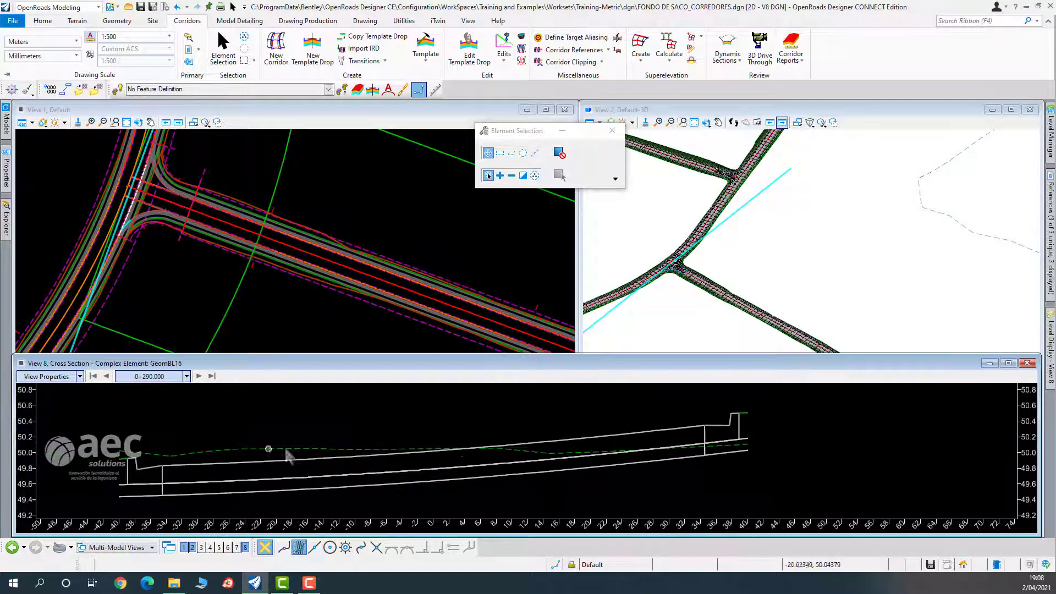
Maximize the 3D model view, rotate it to the Top orientation and frame the cul-de-sac.
{"action": "left_click", "coordinate": [473, 247]}
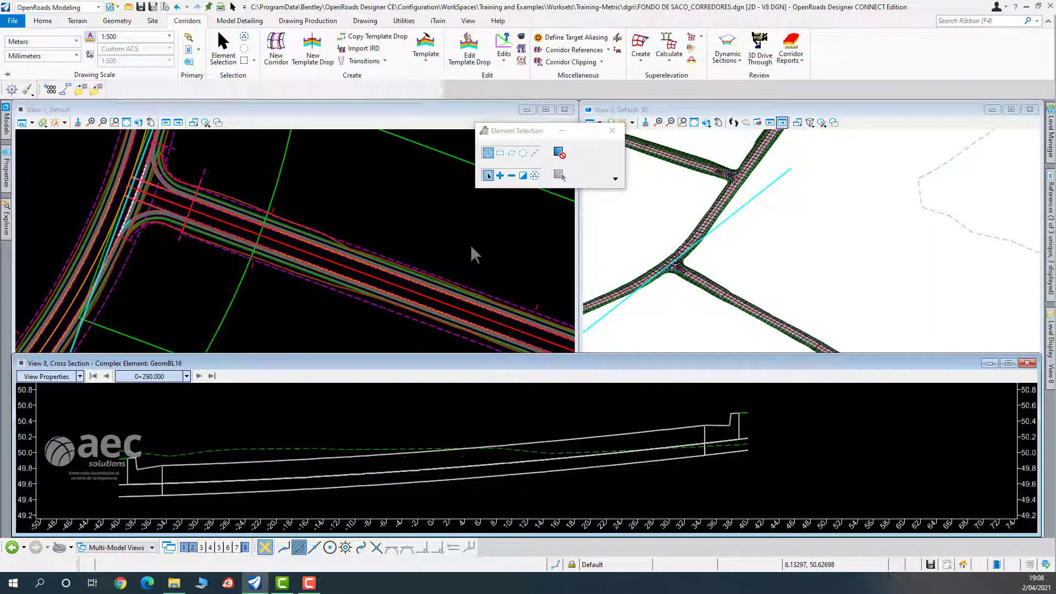
{"action": "double_click", "coordinate": [671, 111]}
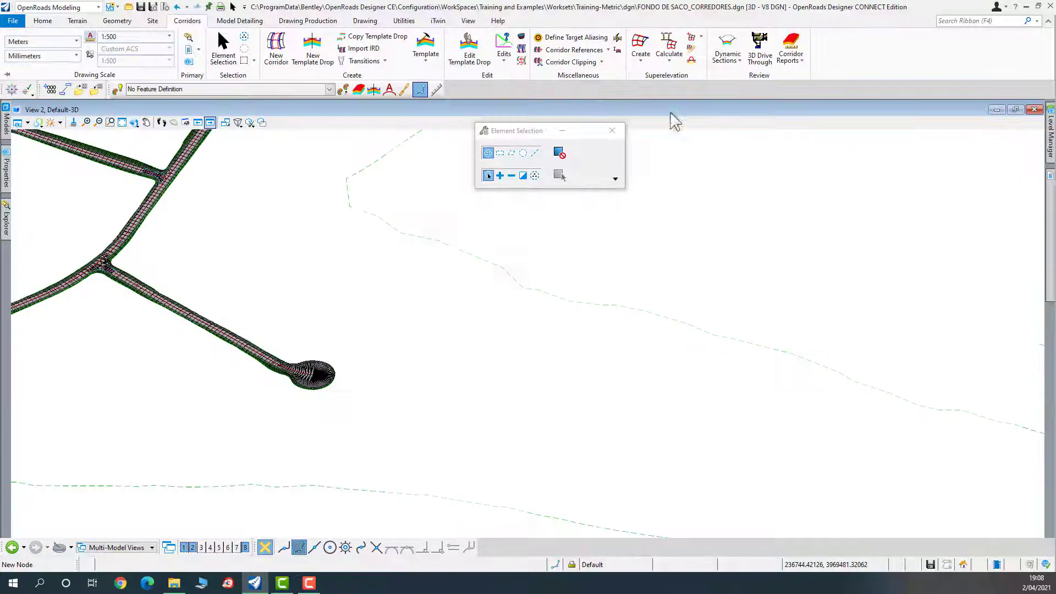
{"action": "left_click", "coordinate": [137, 125]}
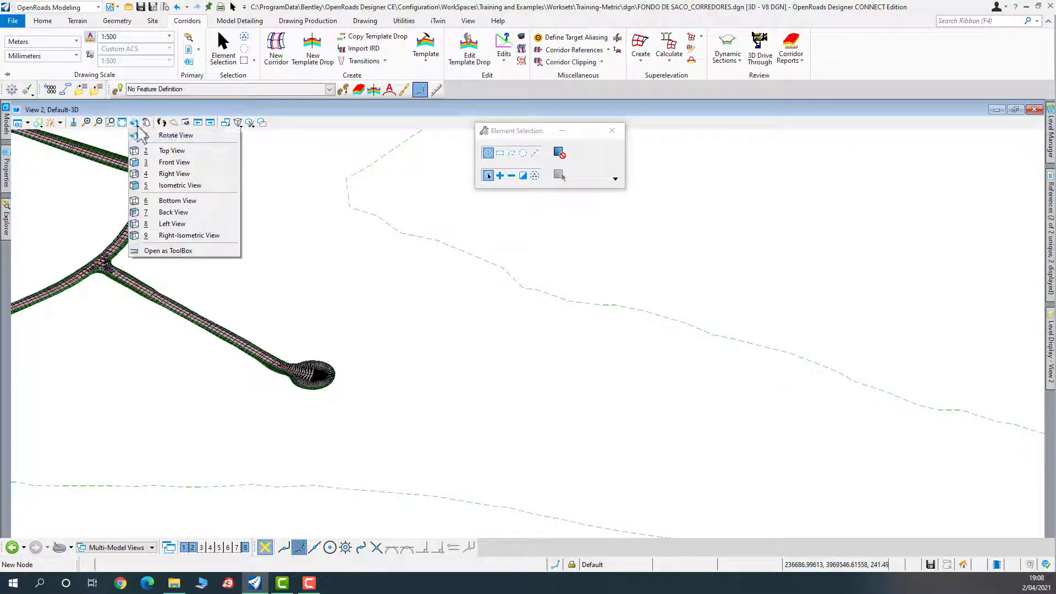
{"action": "left_click", "coordinate": [171, 151]}
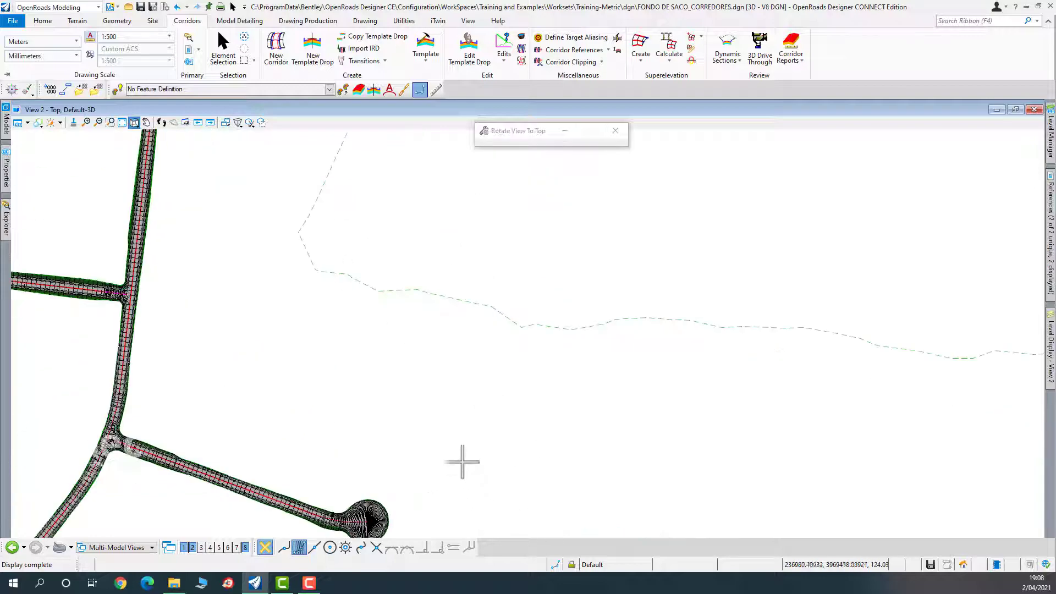
{"action": "middle_click_drag", "start_coordinate": [462, 460], "coordinate": [474, 319]}
{"action": "scroll", "coordinate": [396, 436], "scroll_direction": "up", "scroll_amount": 5}
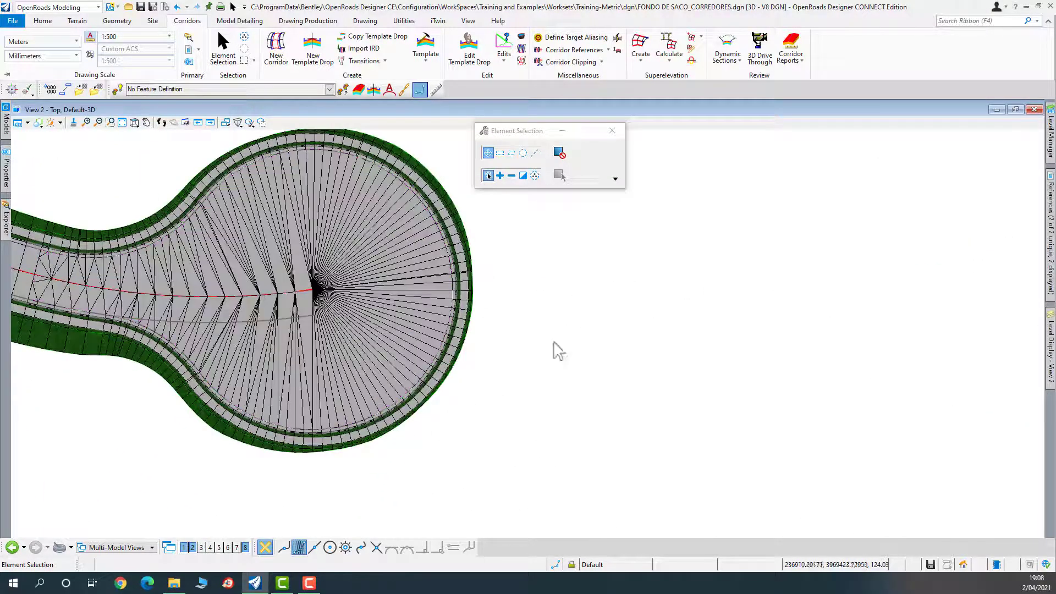
{"action": "scroll", "coordinate": [590, 401], "scroll_direction": "down", "scroll_amount": 1}
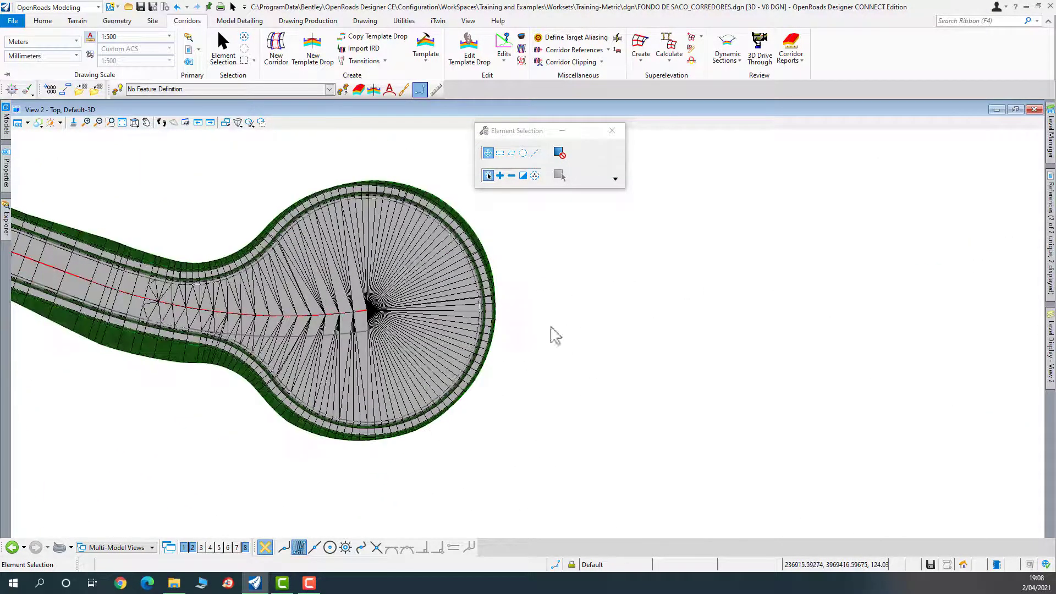
Place a clip plane with the A1_XS drawing seed across the middle of the cul-de-sac in the 3D view.
{"action": "left_click", "coordinate": [250, 122]}
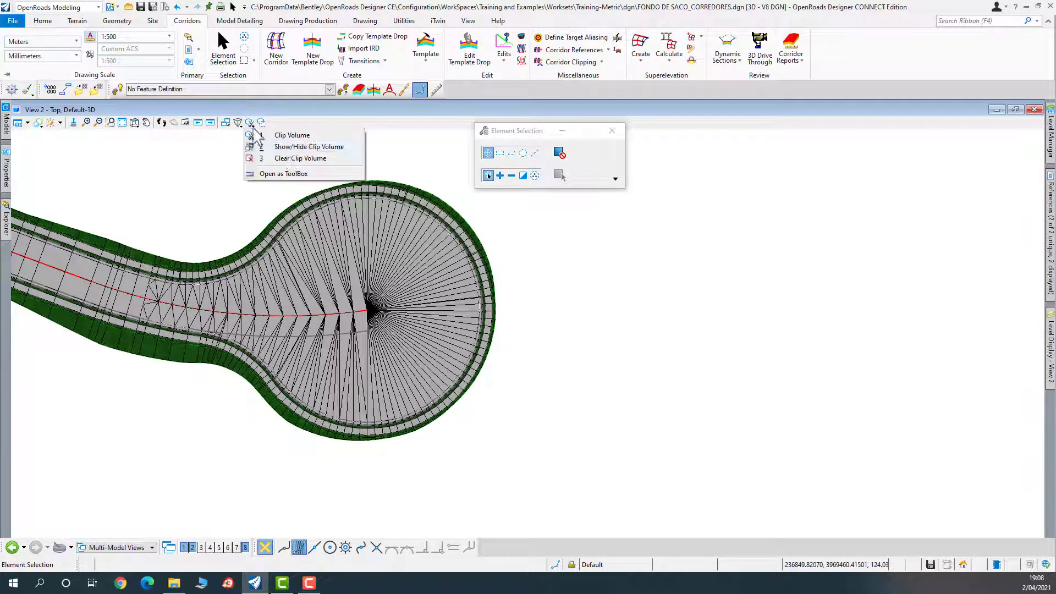
{"action": "left_click", "coordinate": [278, 135]}
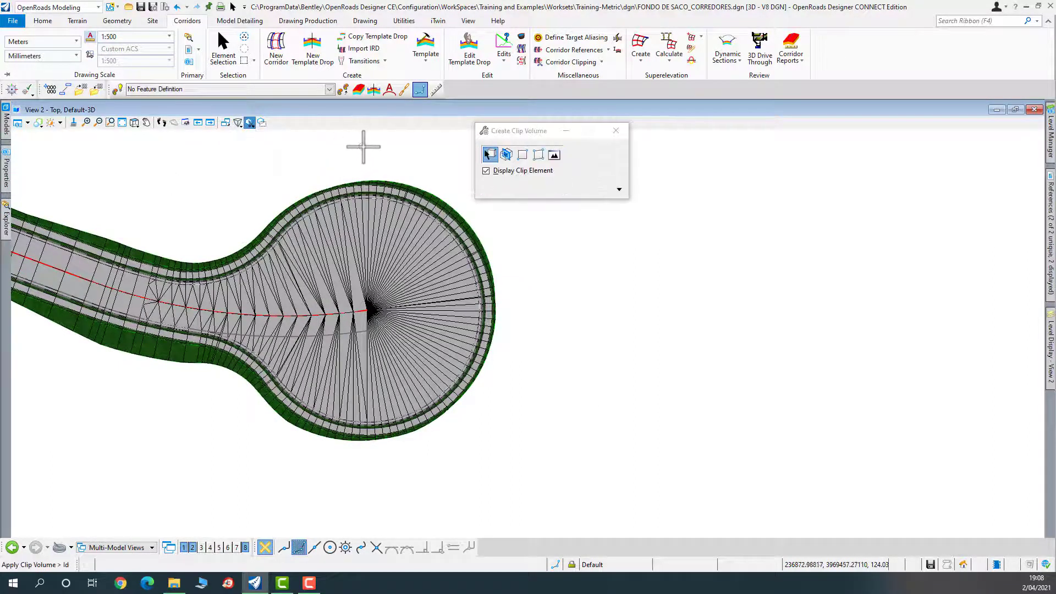
{"action": "left_click", "coordinate": [506, 154]}
{"action": "left_click", "coordinate": [538, 175]}
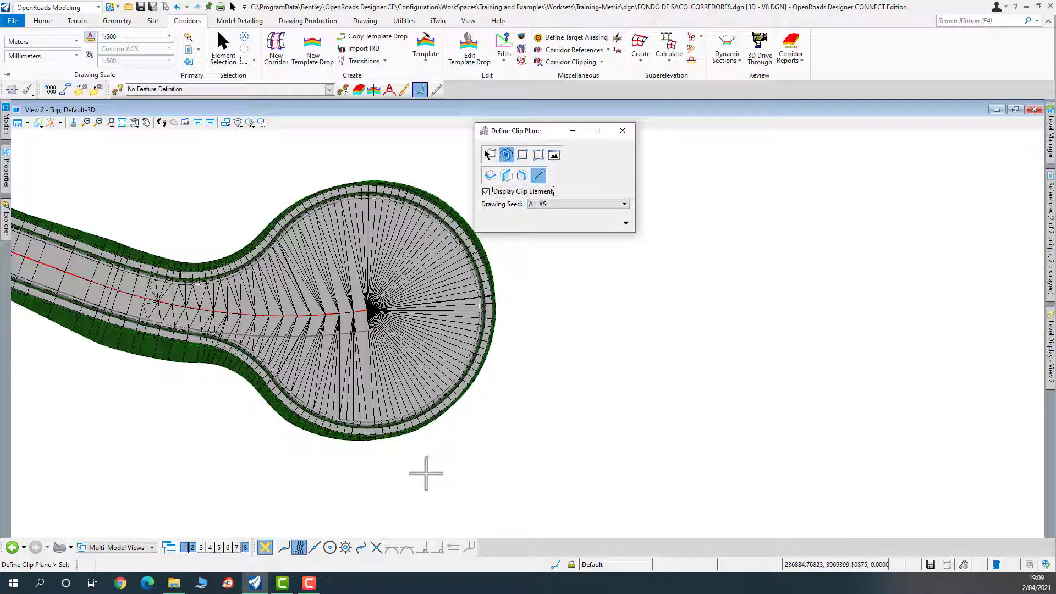
{"action": "left_click", "coordinate": [426, 473]}
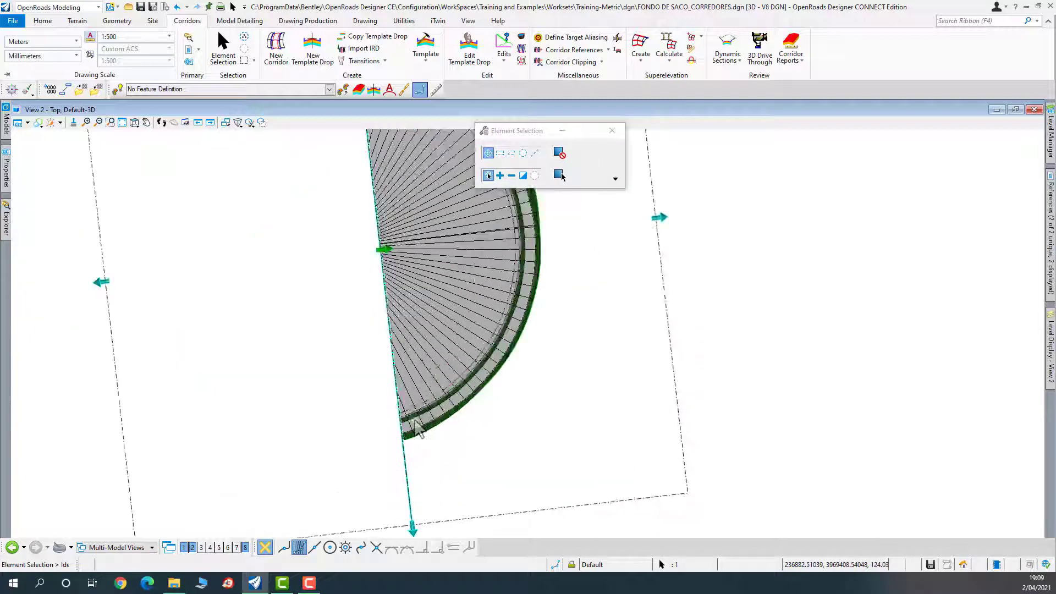
{"action": "scroll", "coordinate": [416, 430], "scroll_direction": "down", "scroll_amount": 4}
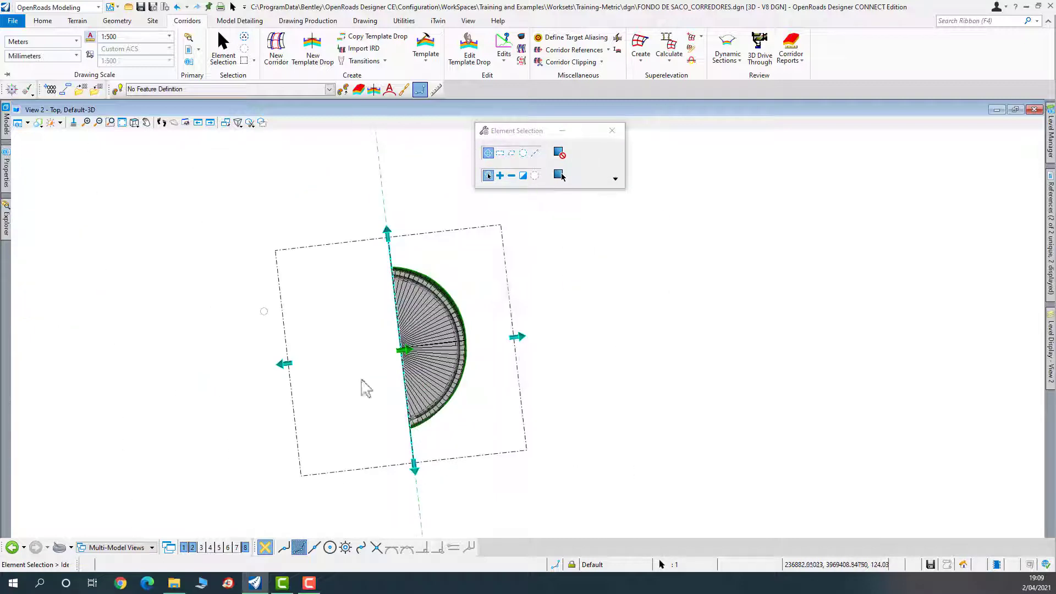
Turn off the clip volume's forward display and set its cut display style to Cut.
{"action": "left_click", "coordinate": [27, 123]}
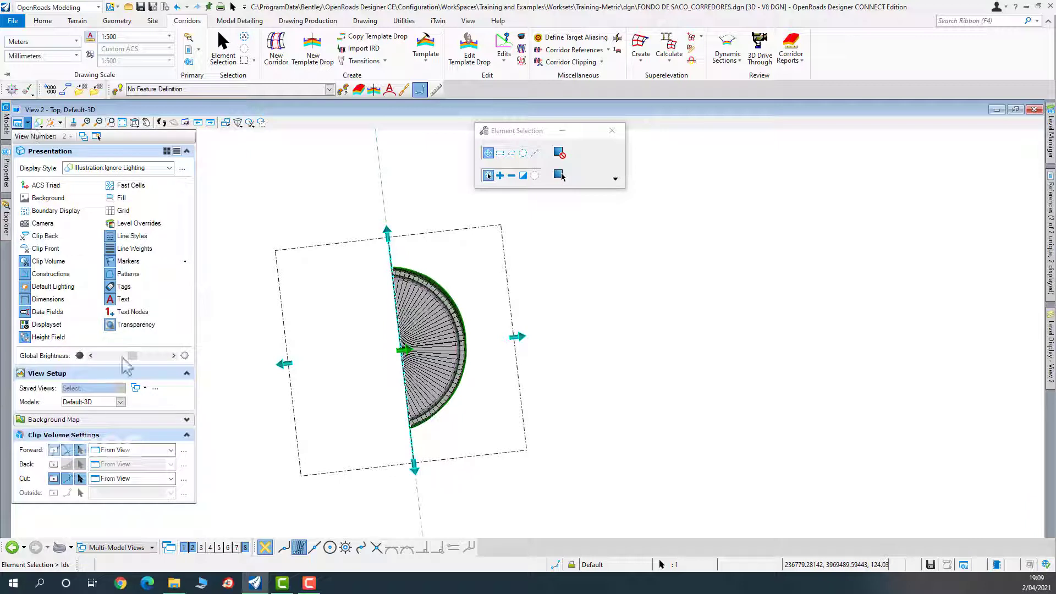
{"action": "left_click", "coordinate": [53, 450]}
{"action": "left_click", "coordinate": [173, 480]}
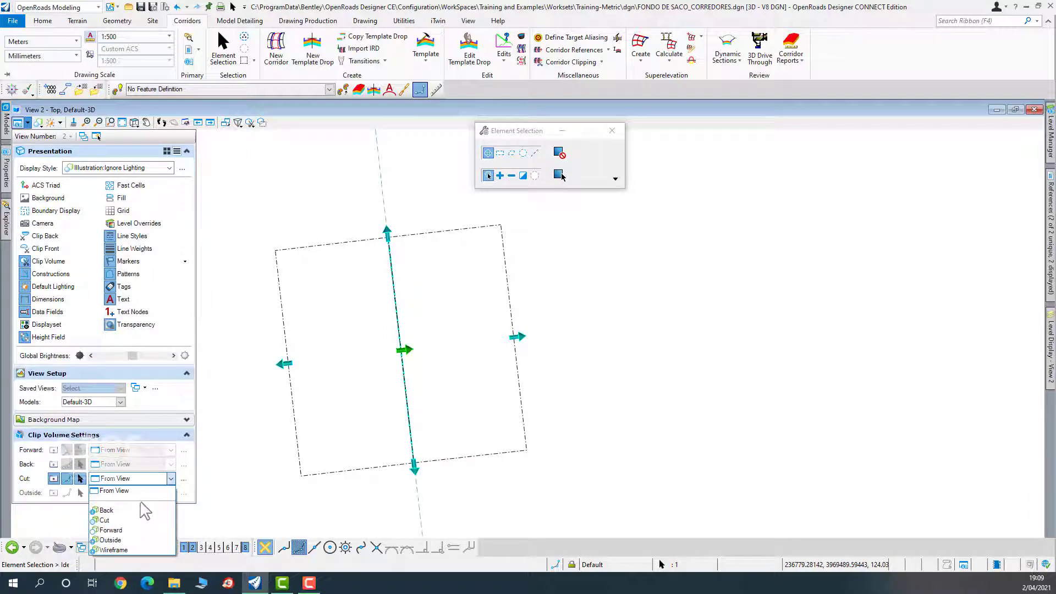
{"action": "left_click", "coordinate": [118, 521]}
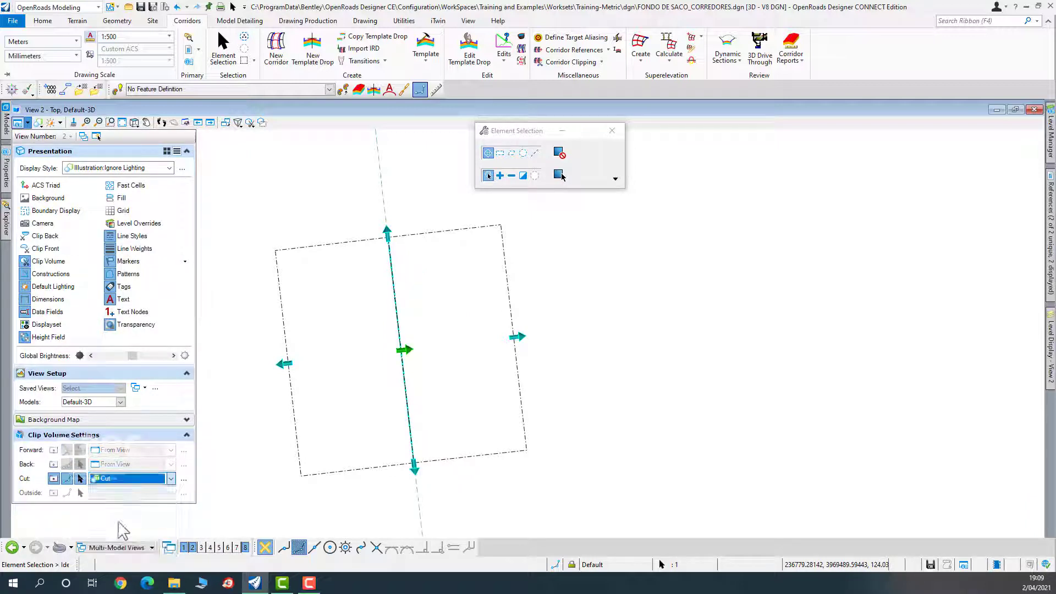
Align the 3D view to the clip volume to face the cul-de-sac section.
{"action": "right_click", "coordinate": [402, 324]}
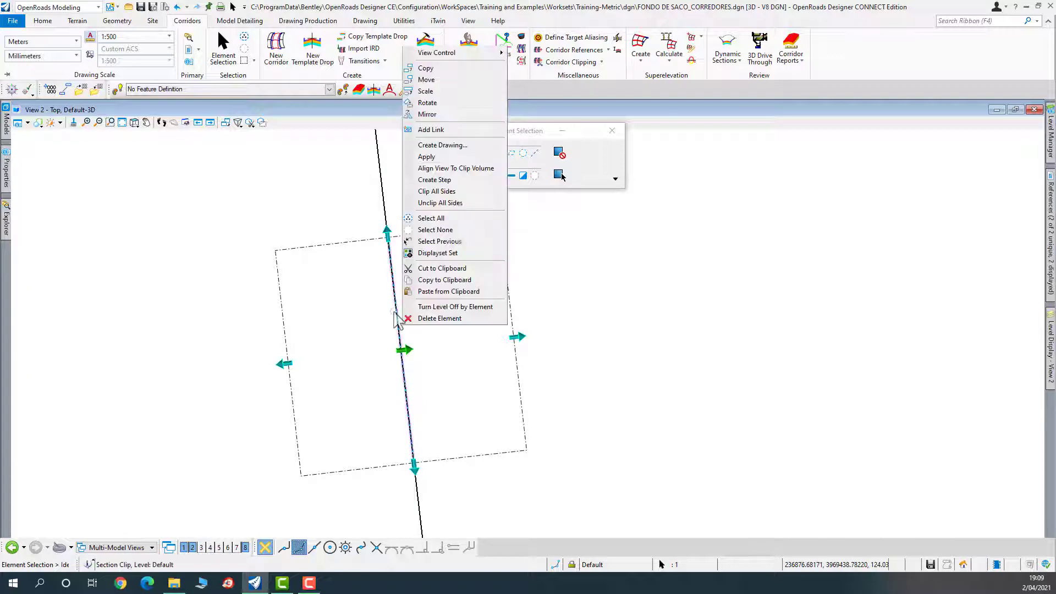
{"action": "left_click", "coordinate": [469, 168]}
{"action": "scroll", "coordinate": [317, 293], "scroll_direction": "down", "scroll_amount": 4}
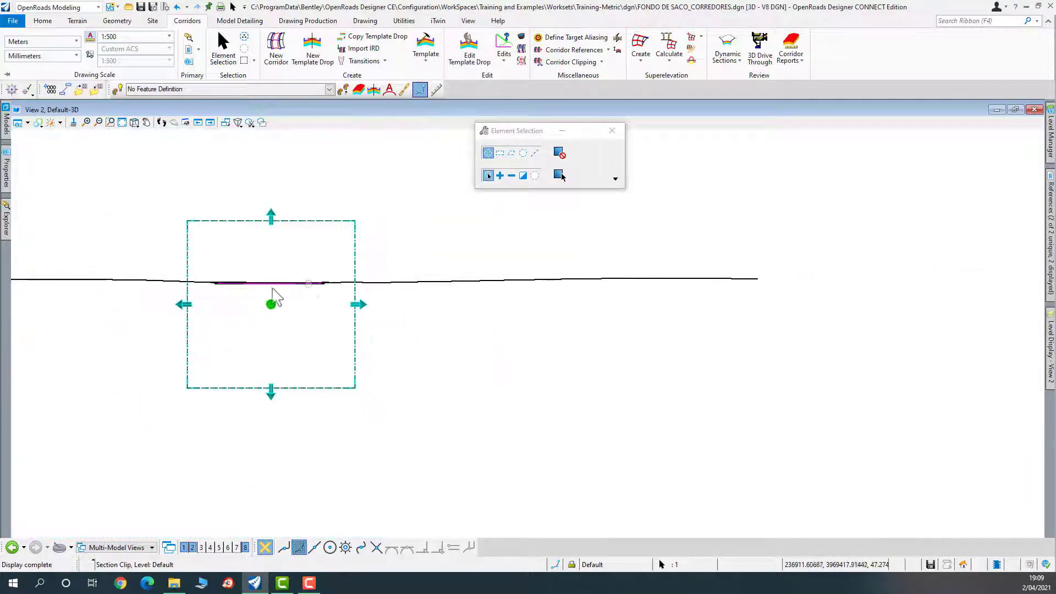
Inspect the cut section's sidewalk, curb and gutter and aggregate base, checking the base's properties, then look across the full section.
{"action": "scroll", "coordinate": [236, 294], "scroll_direction": "up", "scroll_amount": 8}
{"action": "scroll", "coordinate": [229, 295], "scroll_direction": "up", "scroll_amount": 3}
{"action": "scroll", "coordinate": [309, 385], "scroll_direction": "down", "scroll_amount": 3}
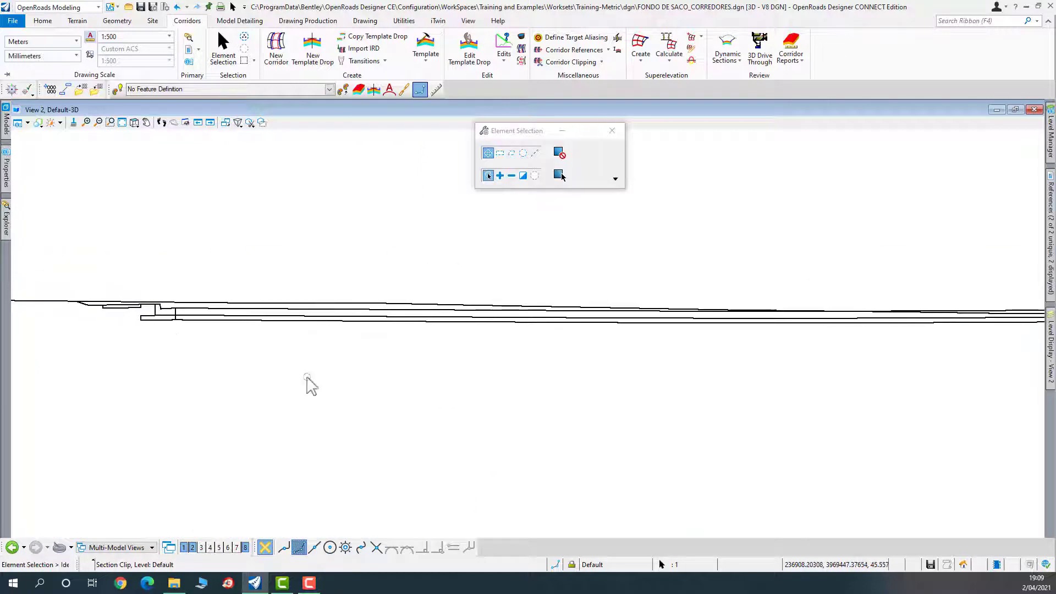
{"action": "scroll", "coordinate": [189, 342], "scroll_direction": "up", "scroll_amount": 3}
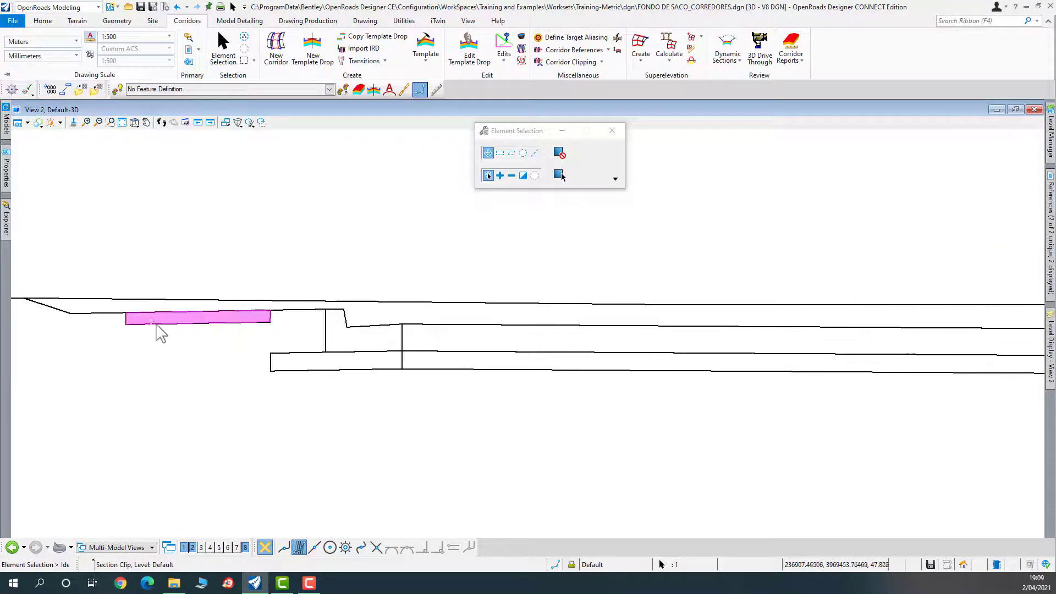
{"action": "scroll", "coordinate": [346, 390], "scroll_direction": "up", "scroll_amount": 1}
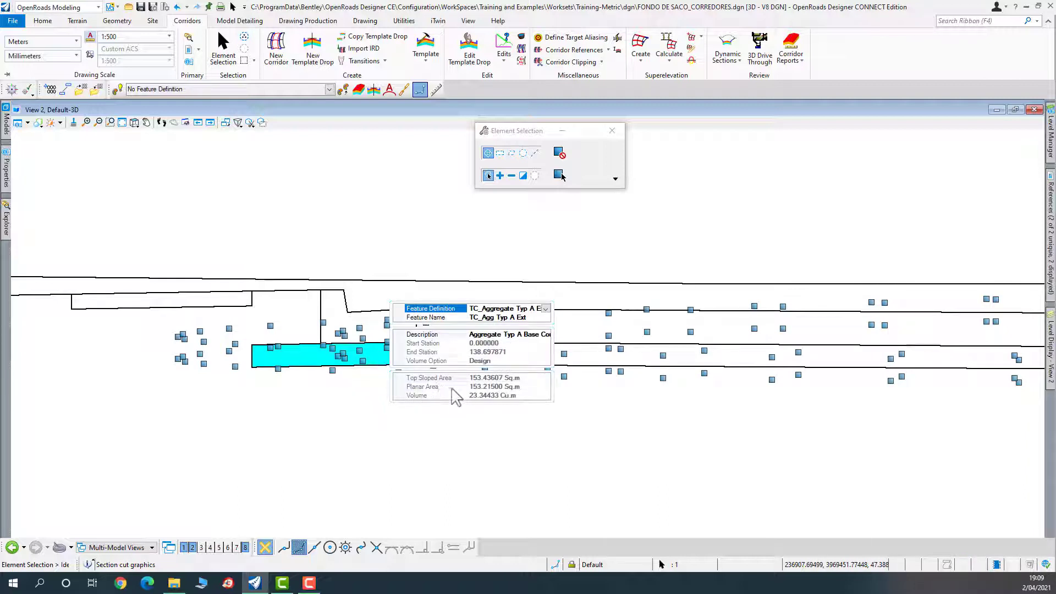
{"action": "left_click", "coordinate": [429, 247]}
{"action": "left_click", "coordinate": [375, 311]}
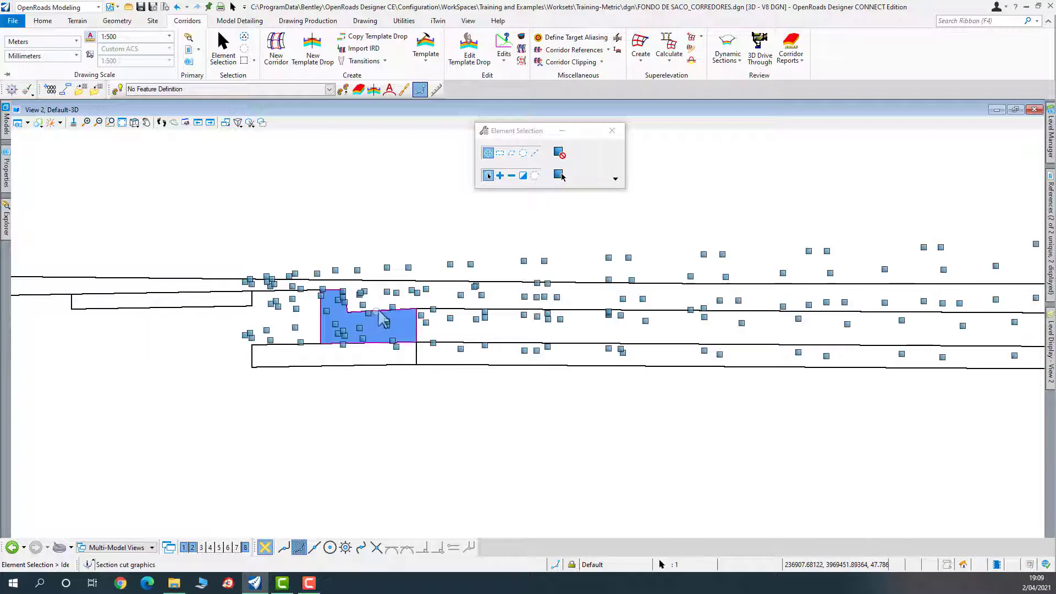
{"action": "scroll", "coordinate": [570, 257], "scroll_direction": "down", "scroll_amount": 8}
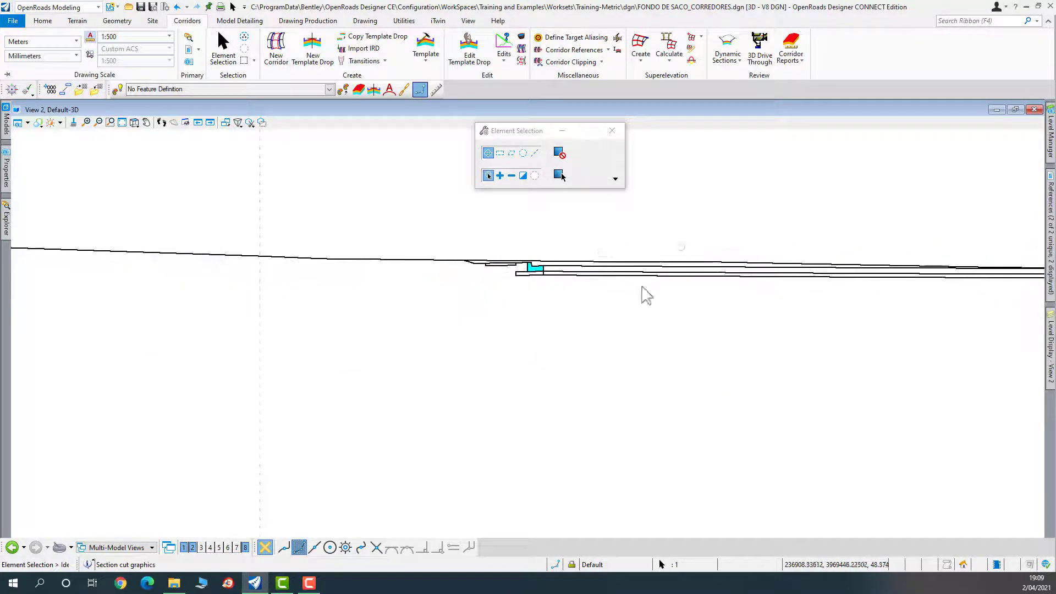
{"action": "scroll", "coordinate": [545, 284], "scroll_direction": "up", "scroll_amount": 6}
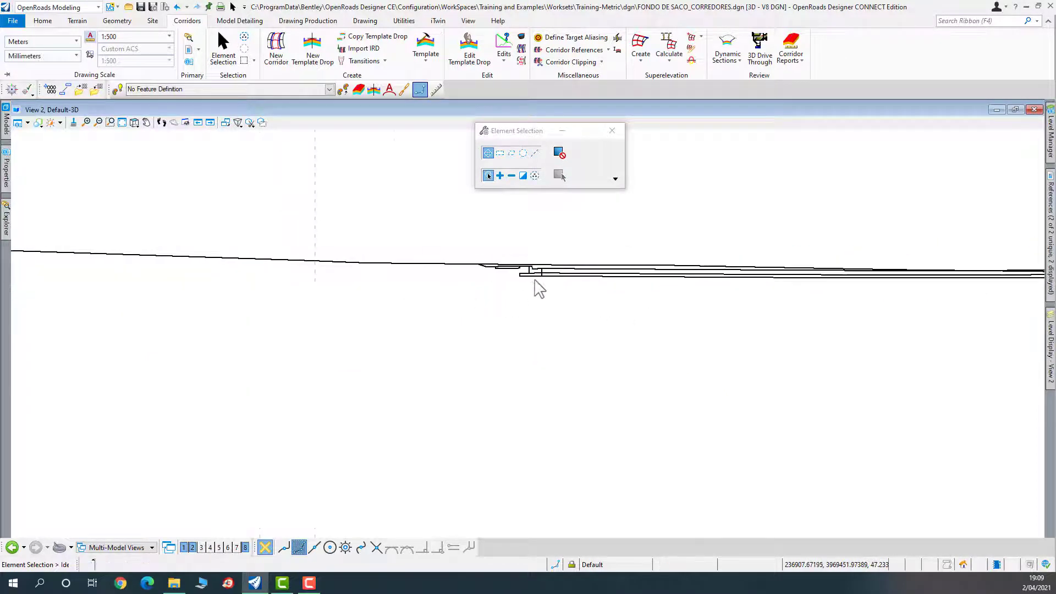
{"action": "scroll", "coordinate": [664, 319], "scroll_direction": "up", "scroll_amount": 3}
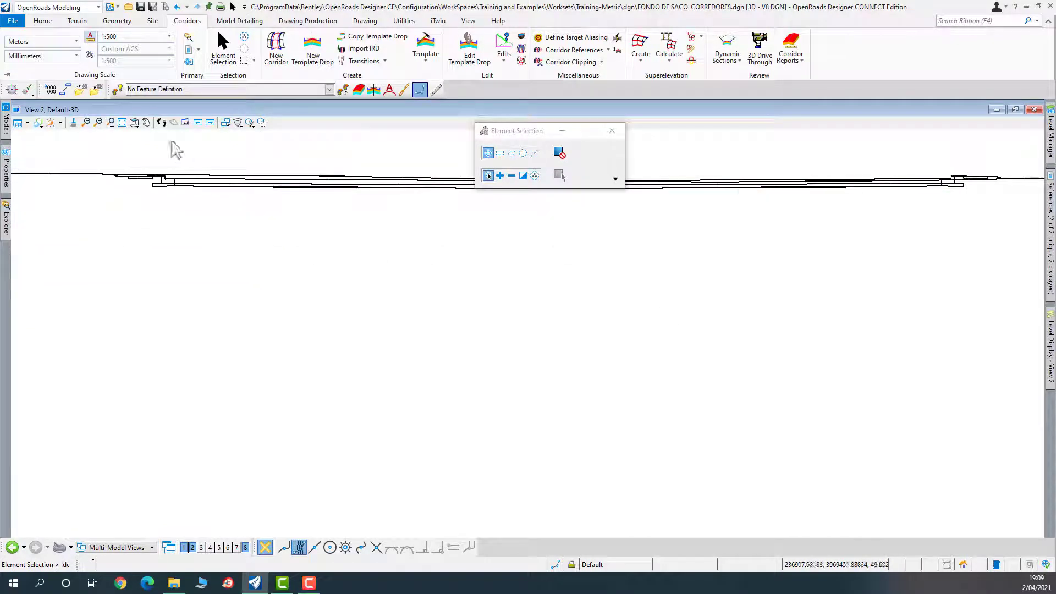
Clear the clip volume and rotate the 3D view dynamically to look over the street corridors and their cul-de-sacs.
{"action": "left_click", "coordinate": [251, 124]}
{"action": "left_click", "coordinate": [275, 157]}
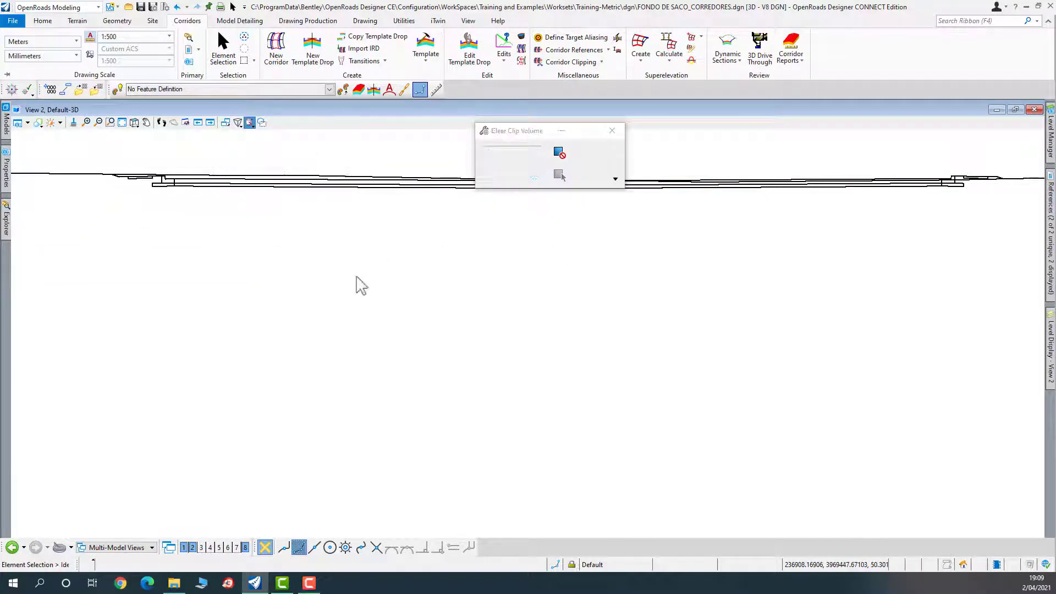
{"action": "left_click", "coordinate": [134, 122]}
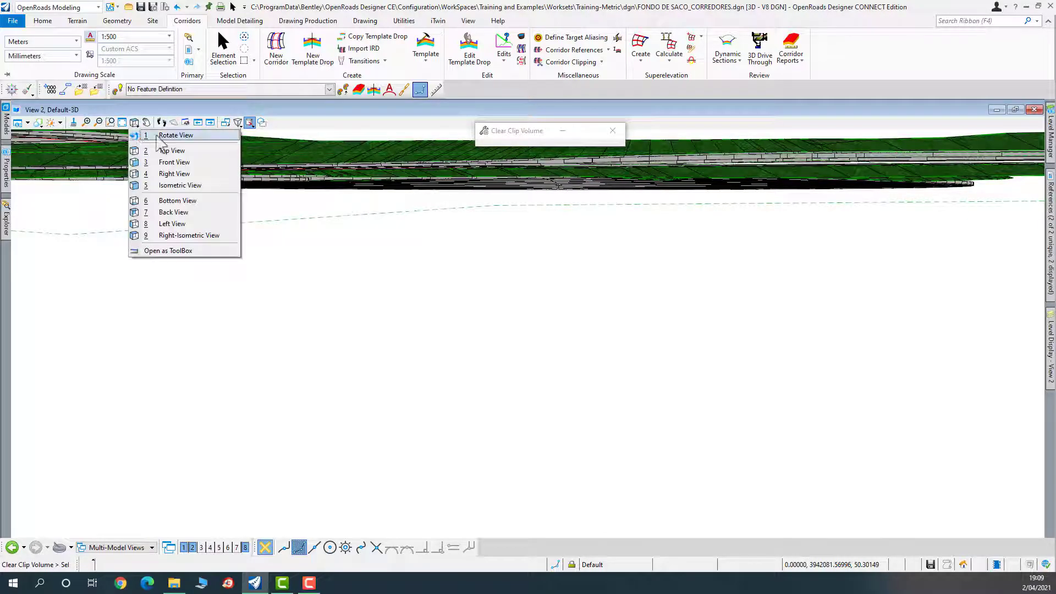
{"action": "left_click", "coordinate": [527, 333]}
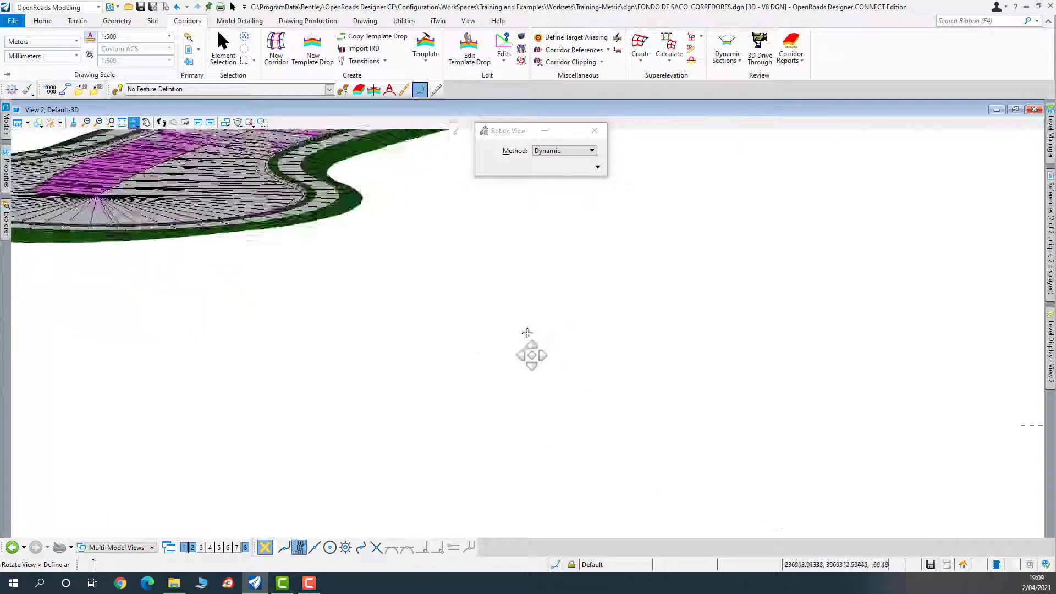
{"action": "left_click", "coordinate": [22, 122]}
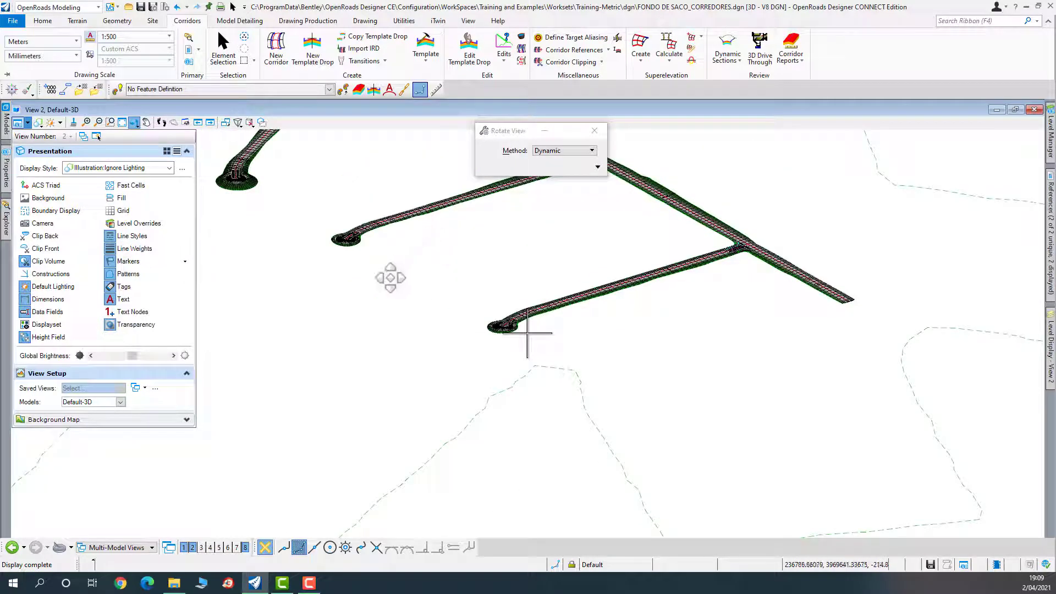
{"action": "scroll", "coordinate": [399, 439], "scroll_direction": "up", "scroll_amount": 3}
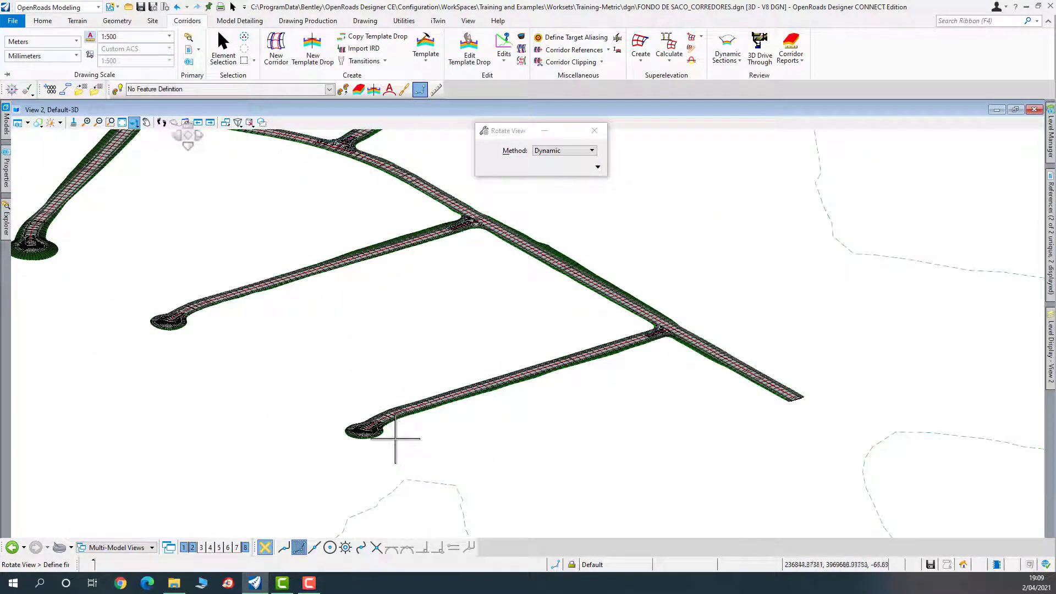
Return the 3D view to the Top orientation and frame the cul-de-sac.
{"action": "left_click", "coordinate": [135, 123]}
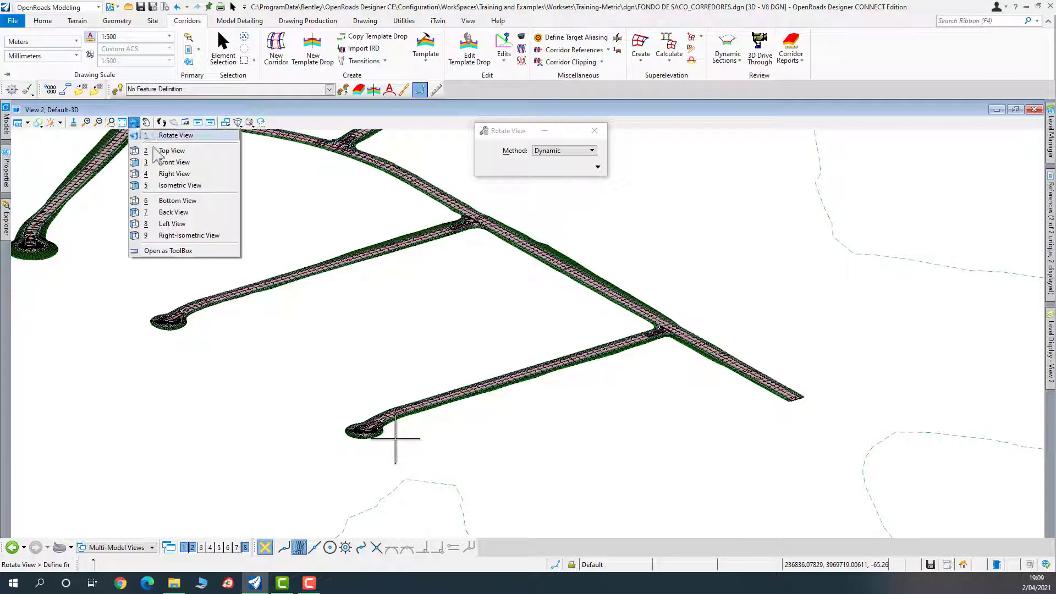
{"action": "left_click", "coordinate": [159, 148]}
{"action": "left_click", "coordinate": [321, 229]}
{"action": "scroll", "coordinate": [486, 306], "scroll_direction": "down", "scroll_amount": 4}
{"action": "scroll", "coordinate": [671, 271], "scroll_direction": "up", "scroll_amount": 7}
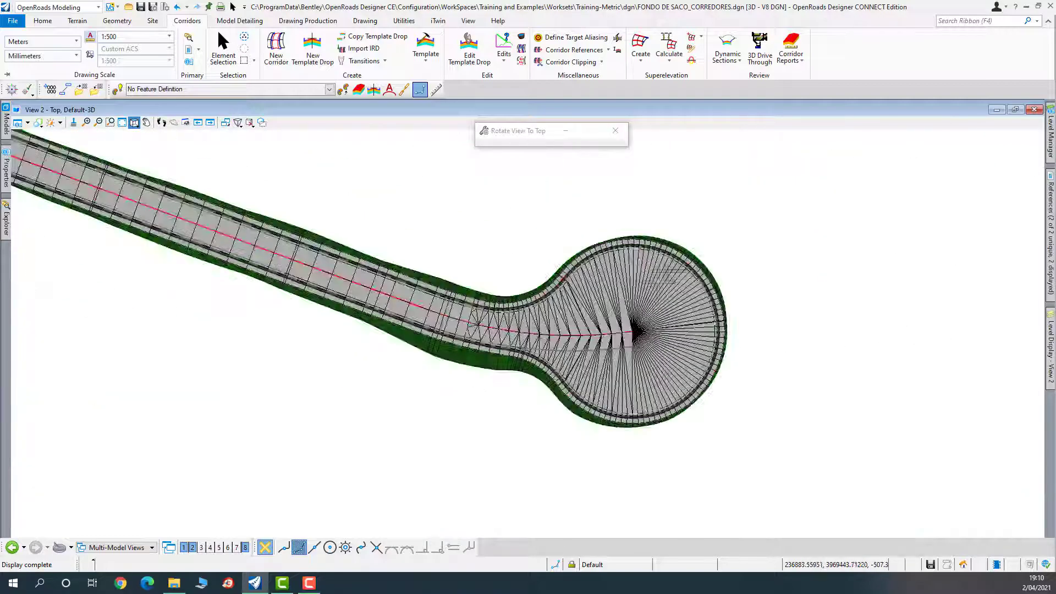
Select the cul-de-sac's curb and gutter mesh and review its extent and properties.
{"action": "left_click", "coordinate": [219, 52]}
{"action": "scroll", "coordinate": [620, 307], "scroll_direction": "up", "scroll_amount": 6}
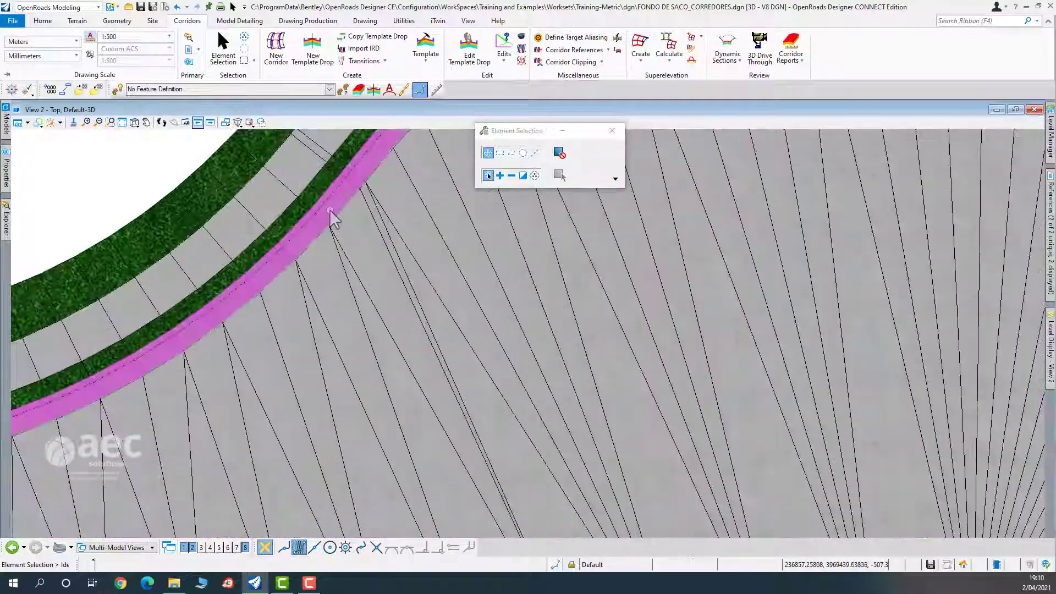
{"action": "left_click", "coordinate": [330, 223]}
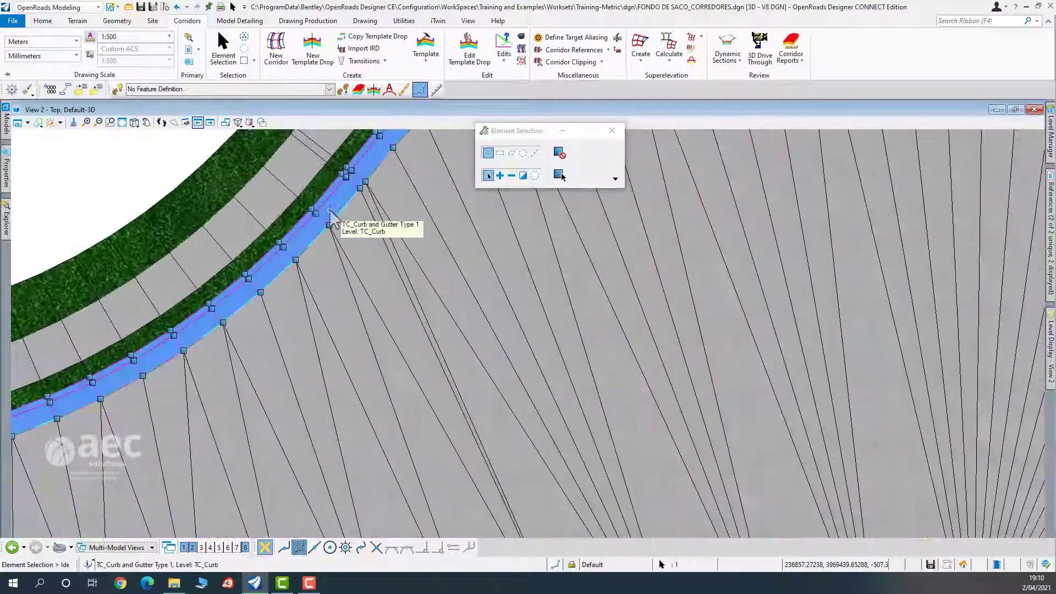
{"action": "scroll", "coordinate": [329, 217], "scroll_direction": "down", "scroll_amount": 5}
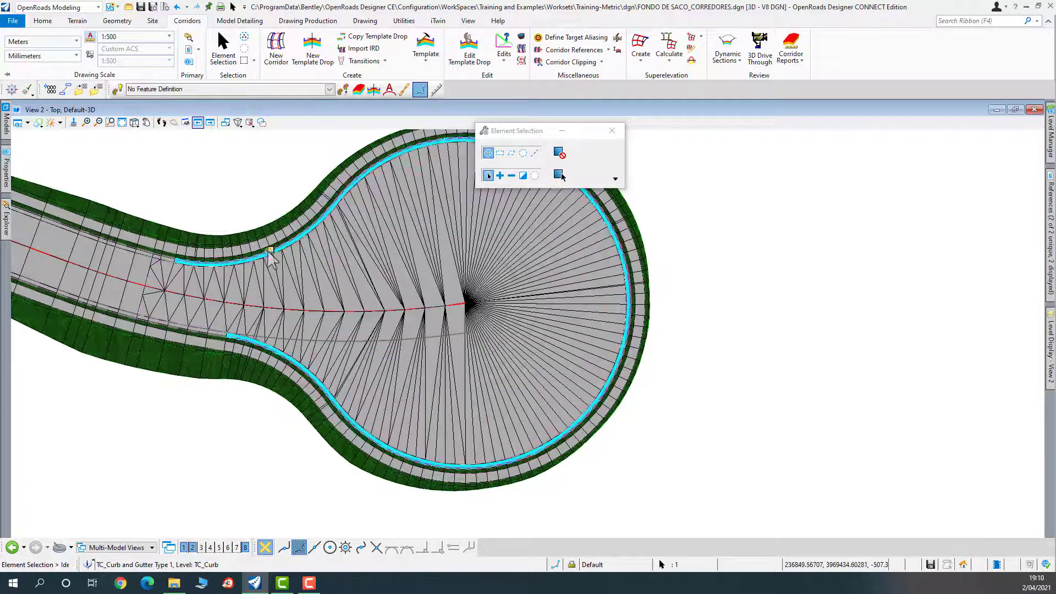
{"action": "scroll", "coordinate": [270, 254], "scroll_direction": "up", "scroll_amount": 4}
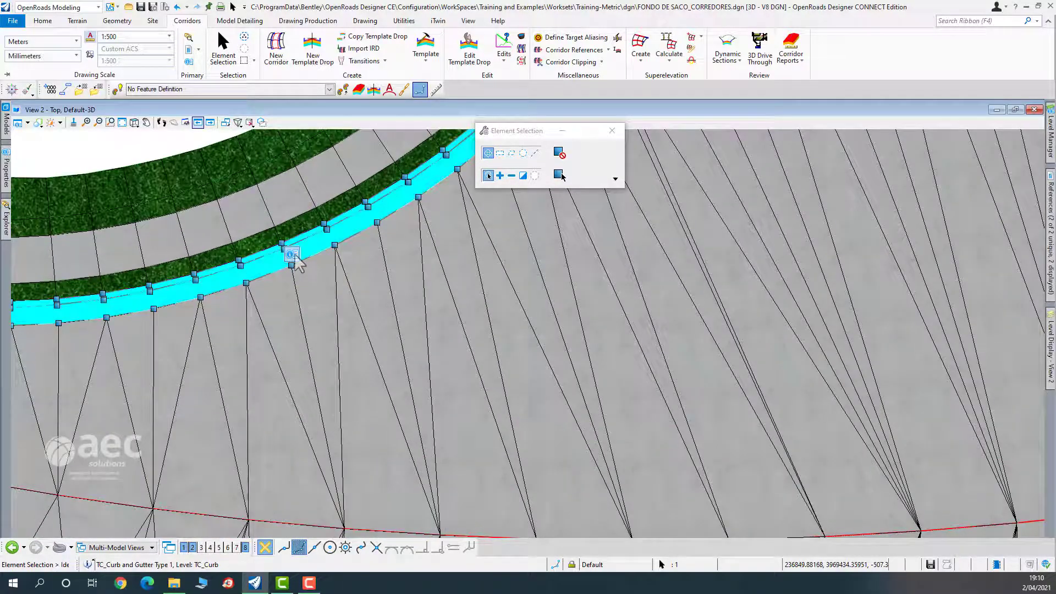
{"action": "mouse_move", "coordinate": [291, 255]}
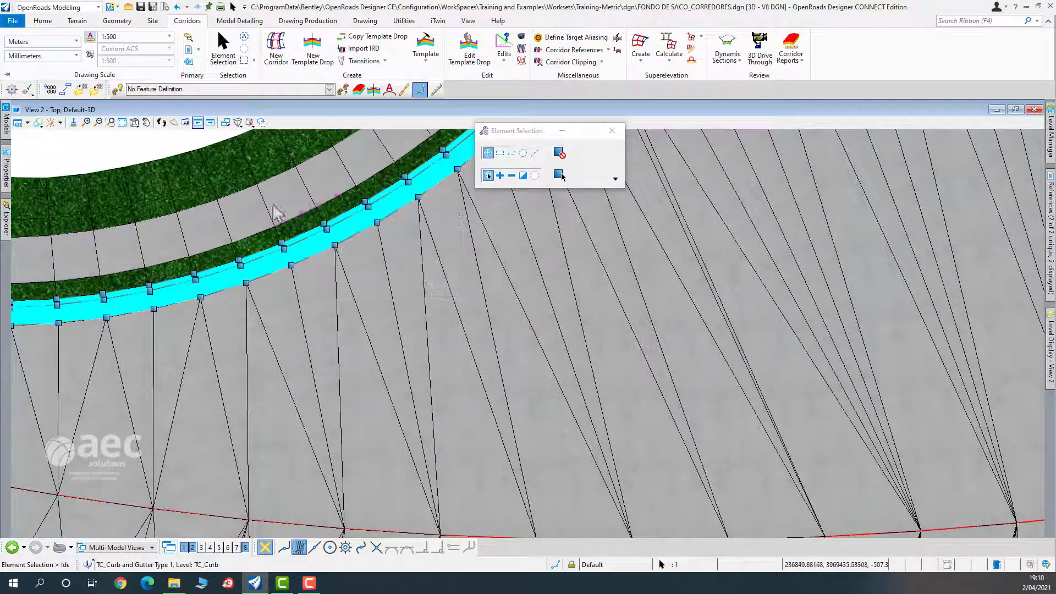
Select the cul-de-sac's sidewalk mesh and read its area and volume properties.
{"action": "scroll", "coordinate": [297, 201], "scroll_direction": "down", "scroll_amount": 5}
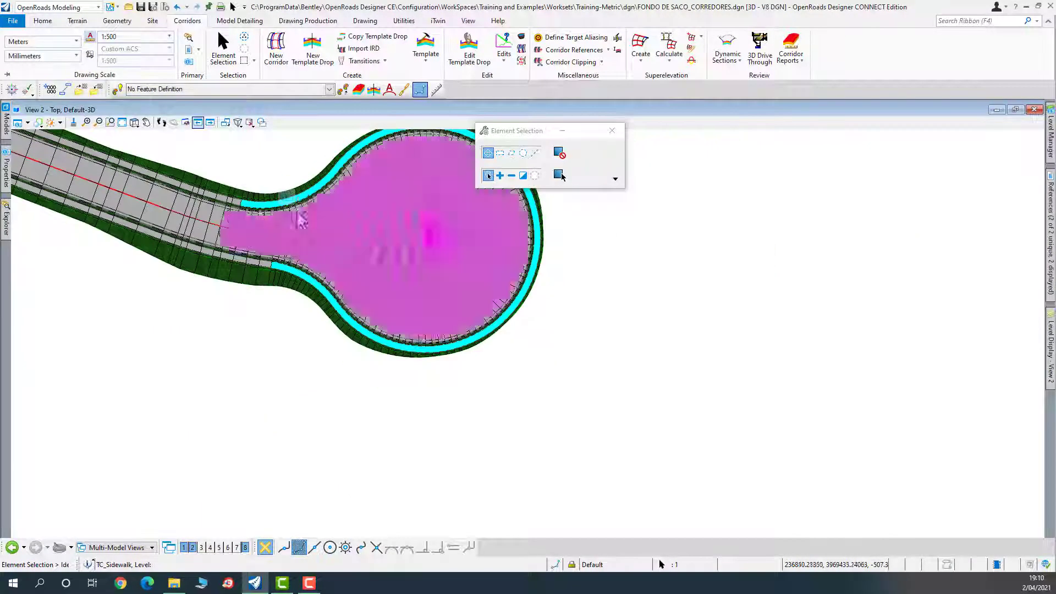
{"action": "scroll", "coordinate": [286, 209], "scroll_direction": "up", "scroll_amount": 2}
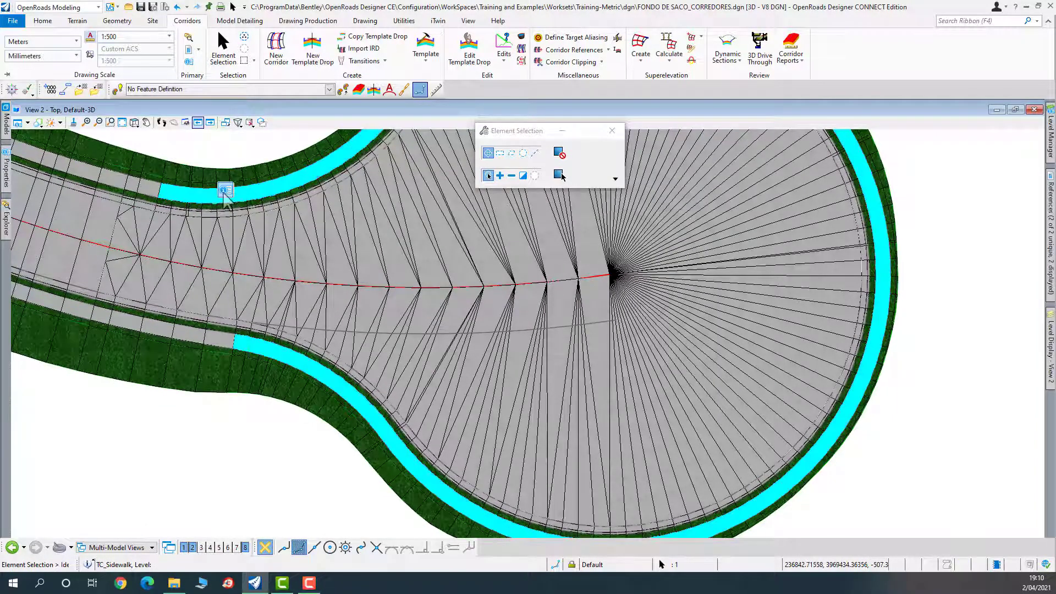
{"action": "mouse_move", "coordinate": [212, 198]}
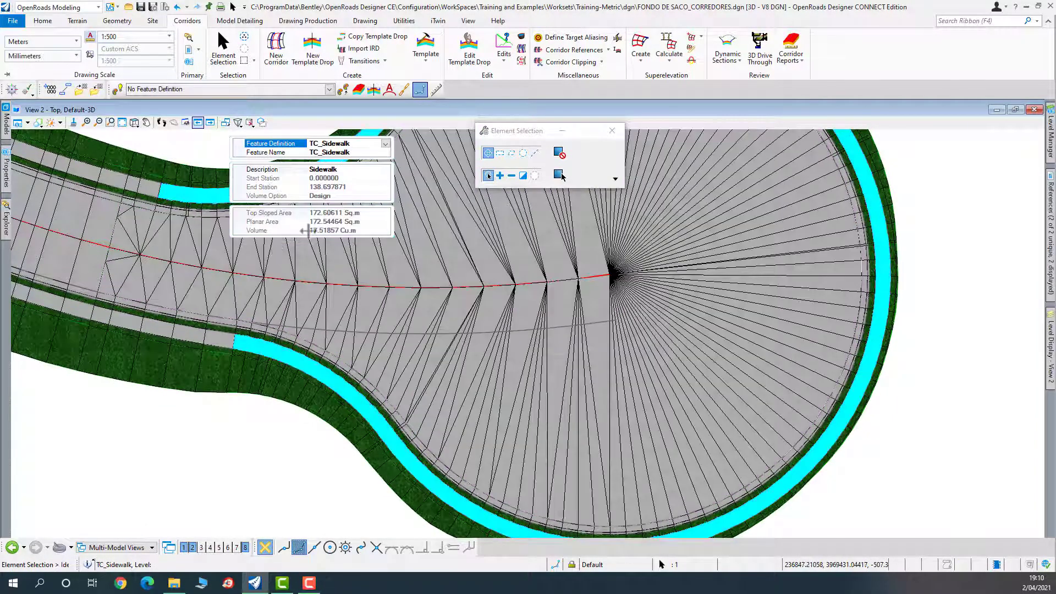
Select the sidewalk transition piece, the adjoining street sidewalk and the street's tie slope in turn to compare their extents.
{"action": "left_click", "coordinate": [218, 342]}
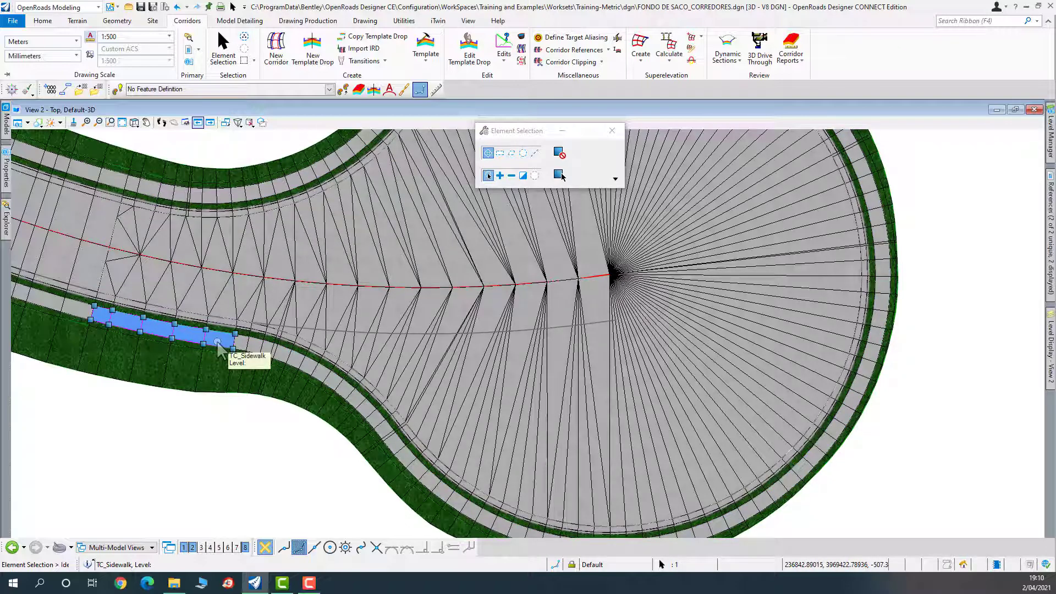
{"action": "left_click", "coordinate": [81, 313]}
{"action": "scroll", "coordinate": [141, 273], "scroll_direction": "down", "scroll_amount": 4}
{"action": "scroll", "coordinate": [141, 274], "scroll_direction": "up", "scroll_amount": 5}
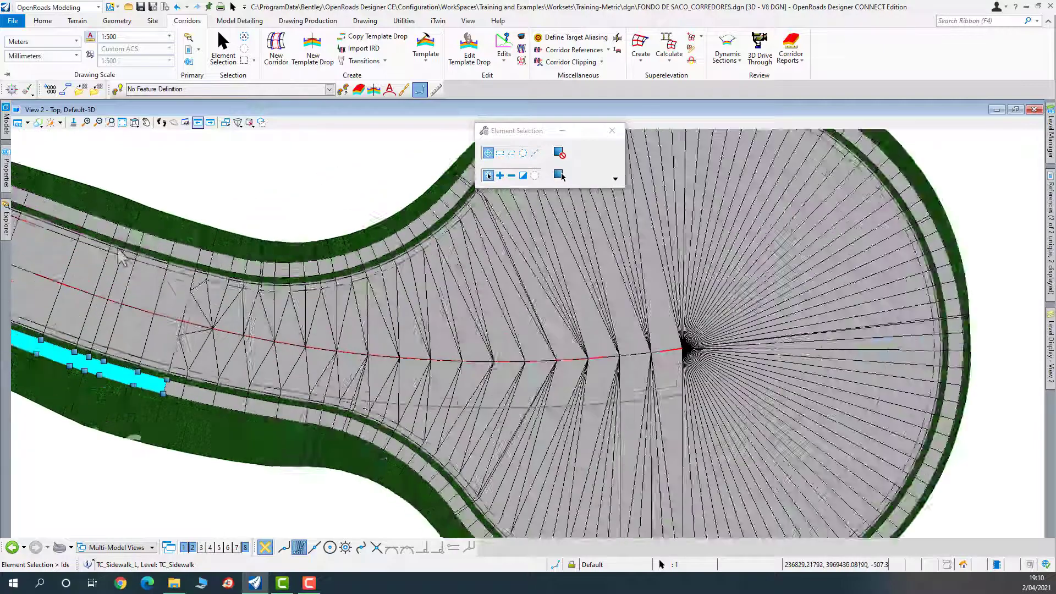
{"action": "left_click", "coordinate": [214, 206]}
{"action": "scroll", "coordinate": [248, 194], "scroll_direction": "down", "scroll_amount": 9}
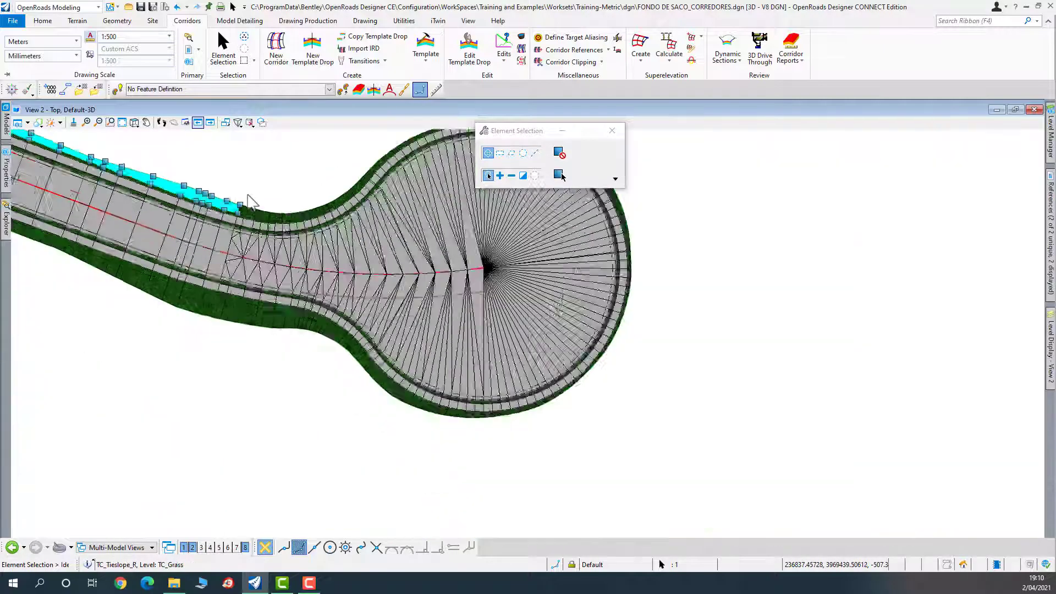
Review the properties of the street's selected fill tie slope, including its stations and areas, and clear the selection.
{"action": "middle_click_drag", "start_coordinate": [365, 232], "coordinate": [685, 354]}
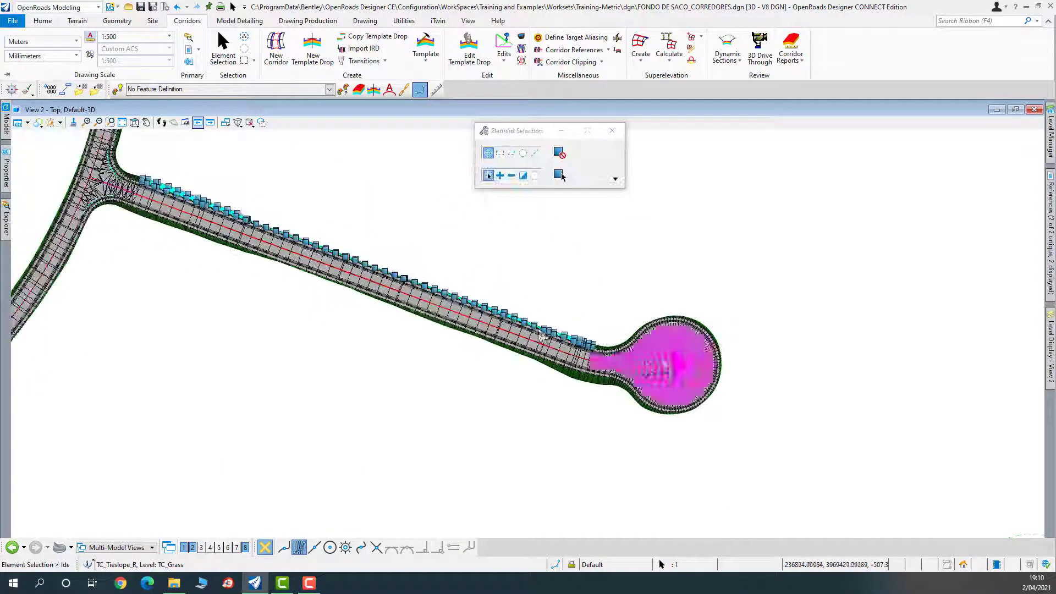
{"action": "scroll", "coordinate": [330, 241], "scroll_direction": "up", "scroll_amount": 8}
{"action": "scroll", "coordinate": [350, 319], "scroll_direction": "up", "scroll_amount": 1}
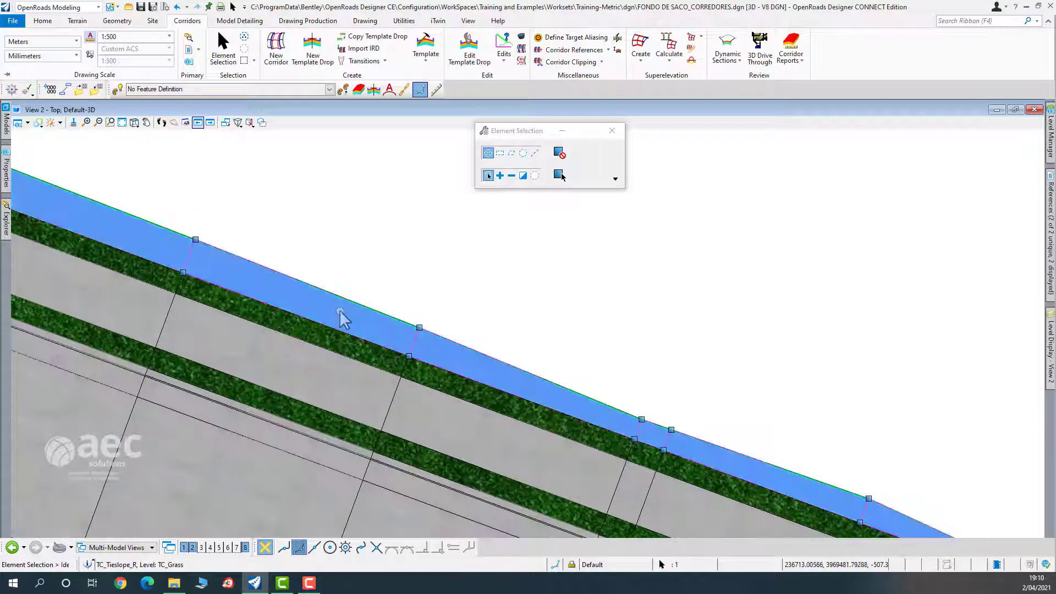
{"action": "mouse_move", "coordinate": [358, 309]}
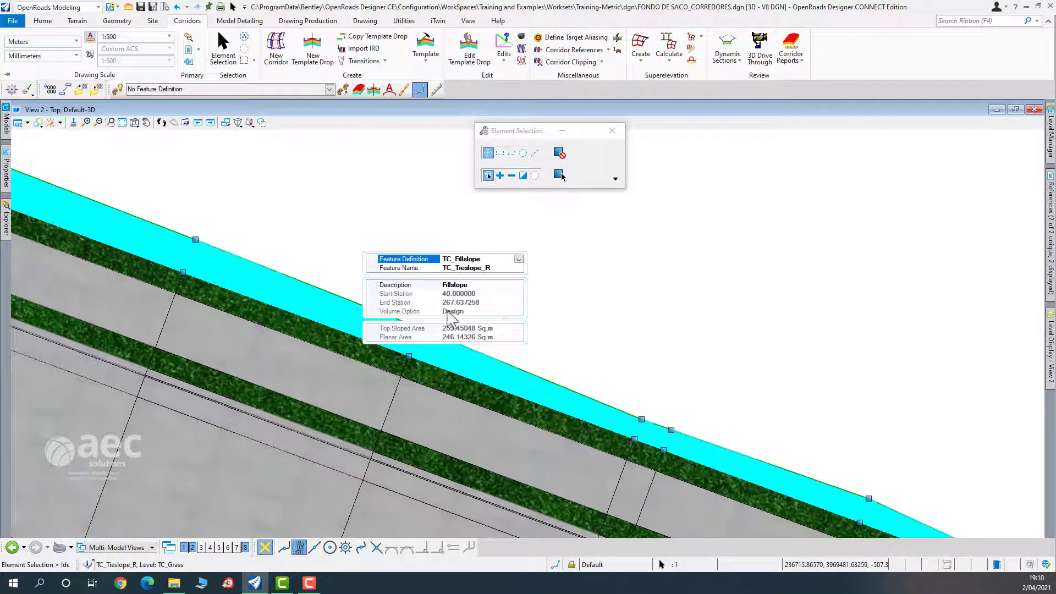
{"action": "left_click", "coordinate": [662, 278]}
Examine the whole street network from above, including the T-intersection of the upper side street and the cul-de-sacs at the street ends.
{"action": "scroll", "coordinate": [663, 278], "scroll_direction": "down", "scroll_amount": 6}
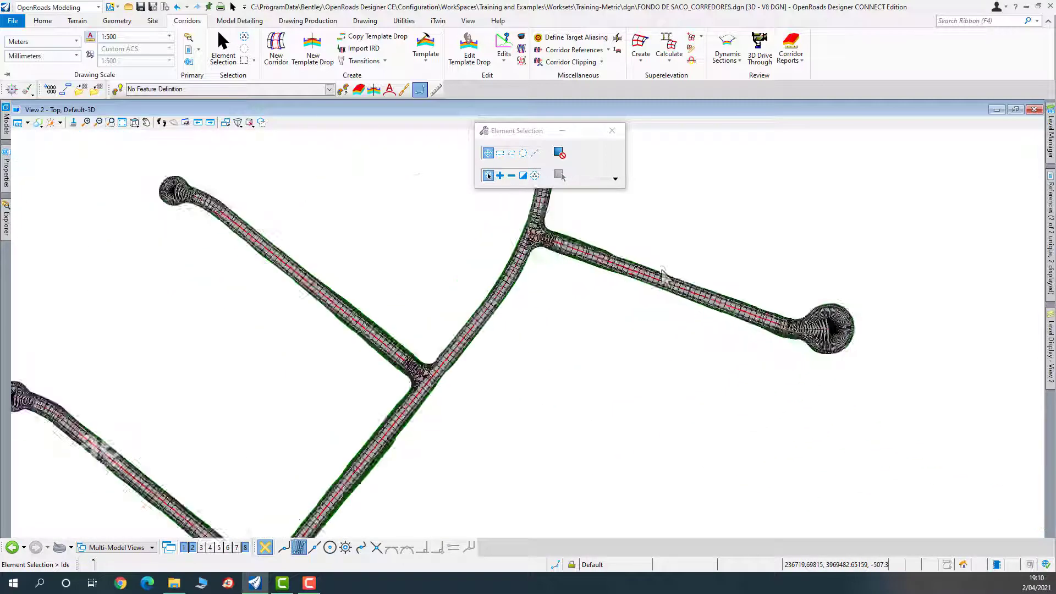
{"action": "scroll", "coordinate": [664, 278], "scroll_direction": "down", "scroll_amount": 4}
{"action": "scroll", "coordinate": [471, 337], "scroll_direction": "down", "scroll_amount": 3}
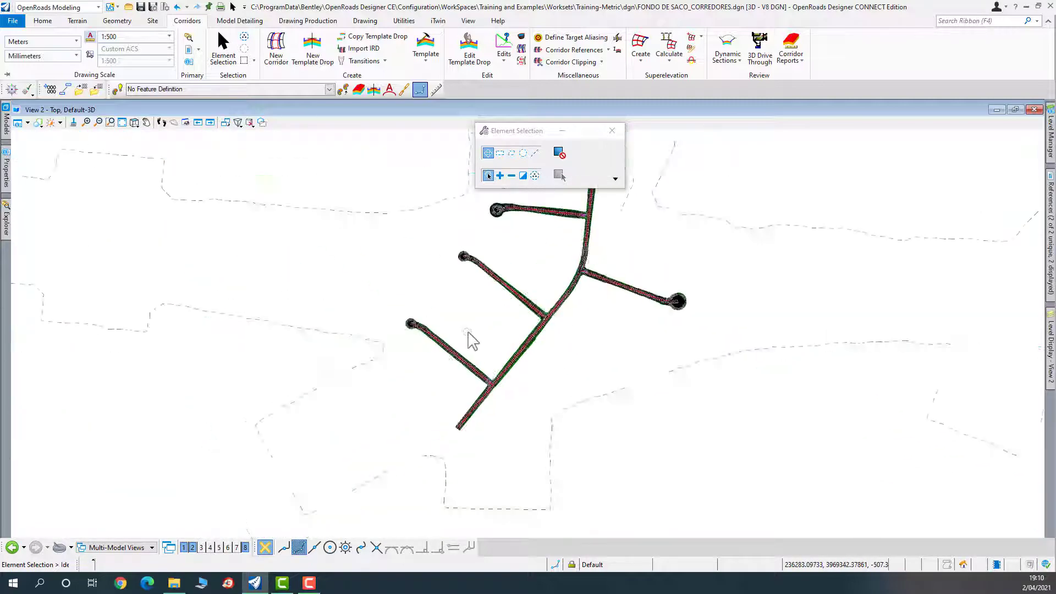
{"action": "scroll", "coordinate": [559, 298], "scroll_direction": "up", "scroll_amount": 5}
{"action": "scroll", "coordinate": [554, 253], "scroll_direction": "up", "scroll_amount": 6}
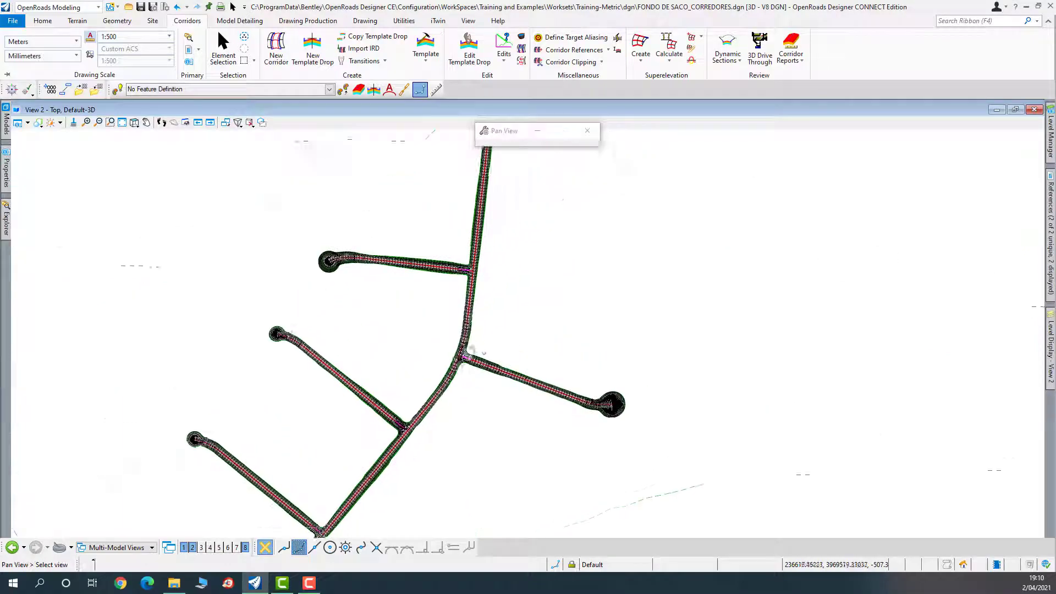
{"action": "scroll", "coordinate": [365, 285], "scroll_direction": "up", "scroll_amount": 5}
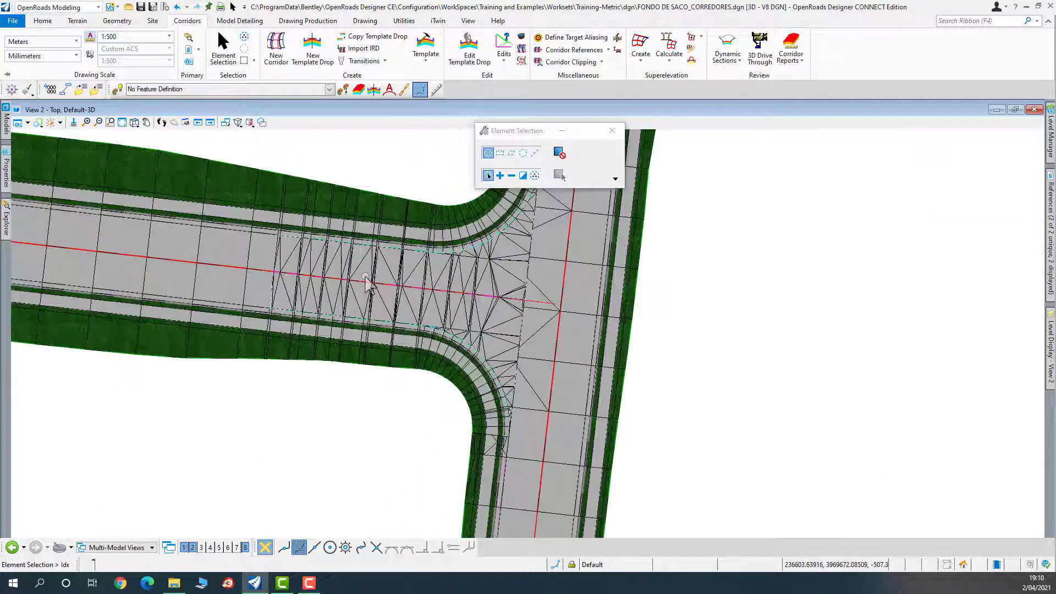
{"action": "scroll", "coordinate": [440, 267], "scroll_direction": "down", "scroll_amount": 2}
{"action": "scroll", "coordinate": [440, 267], "scroll_direction": "down", "scroll_amount": 4}
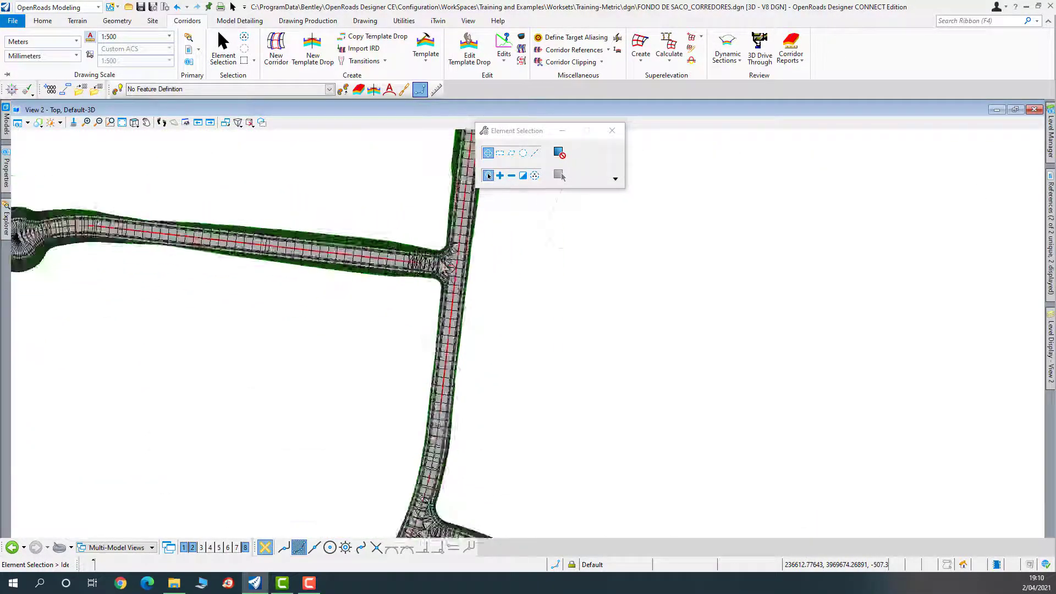
{"action": "scroll", "coordinate": [344, 269], "scroll_direction": "up", "scroll_amount": 4}
{"action": "scroll", "coordinate": [333, 238], "scroll_direction": "down", "scroll_amount": 3}
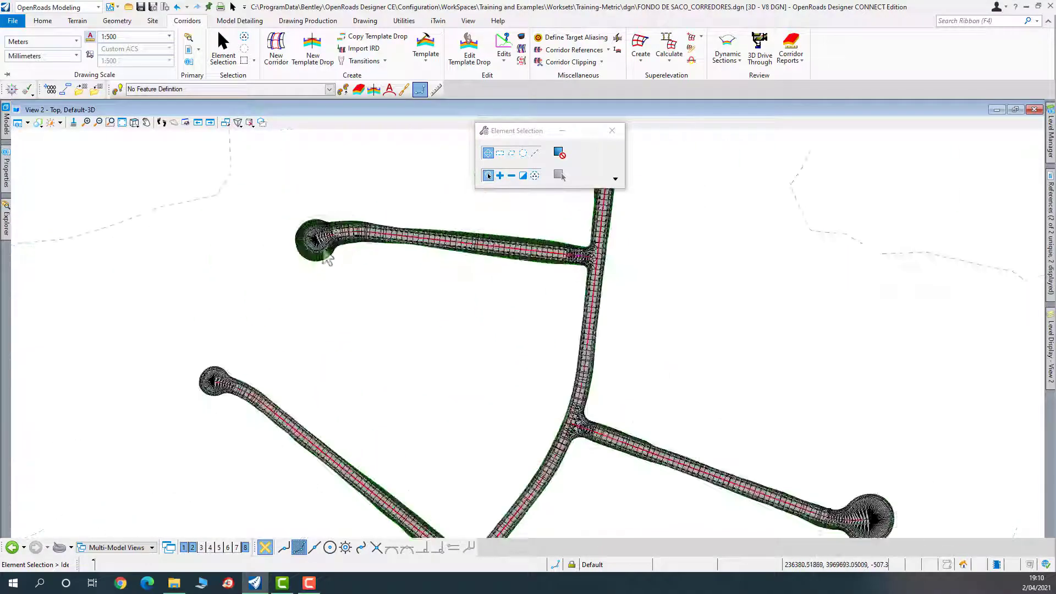